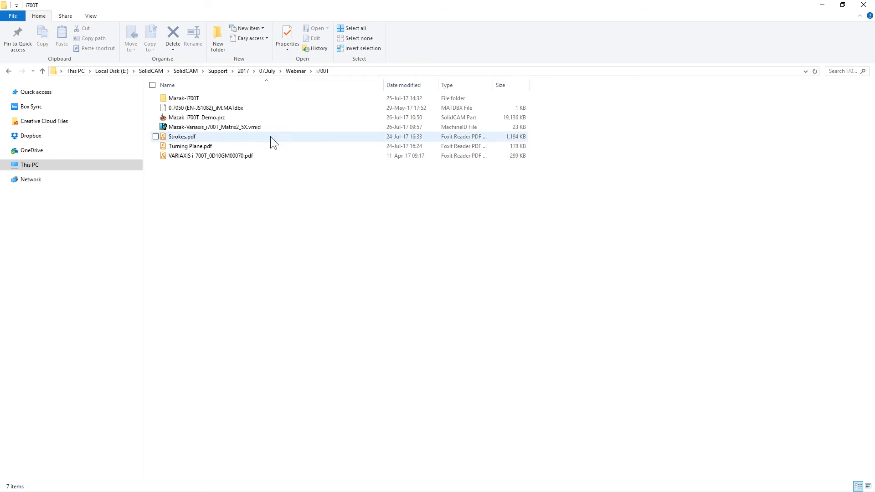
Step: Switch to ModuleWorks Machine Simulator and examine the Mazak VARIAXIS i-700T model's housing, logos, door and rotary table
left_click(195, 100)
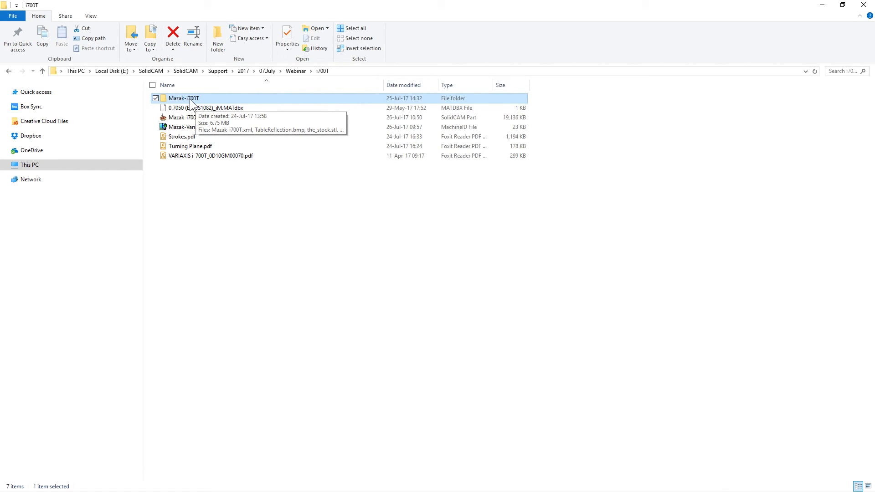
left_click(262, 303)
key("alt+Tab")
left_click(262, 304)
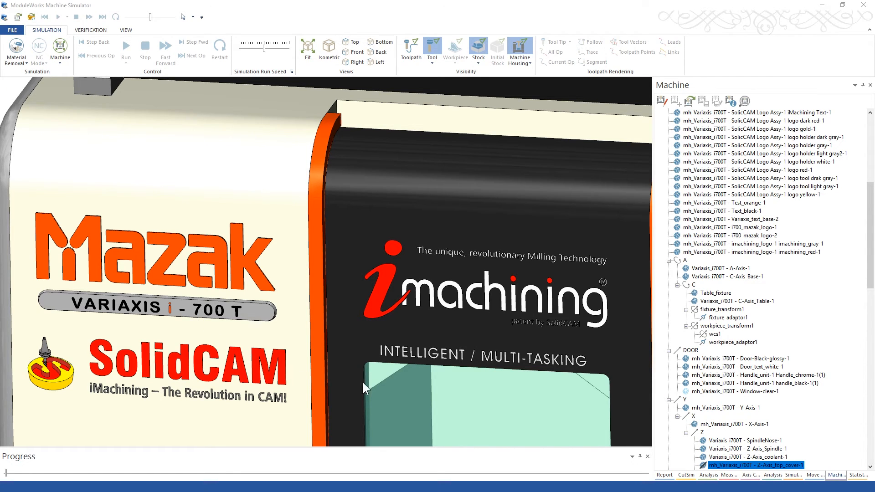
middle_click_drag(465, 388, 431, 359)
scroll(441, 371, "down", 4)
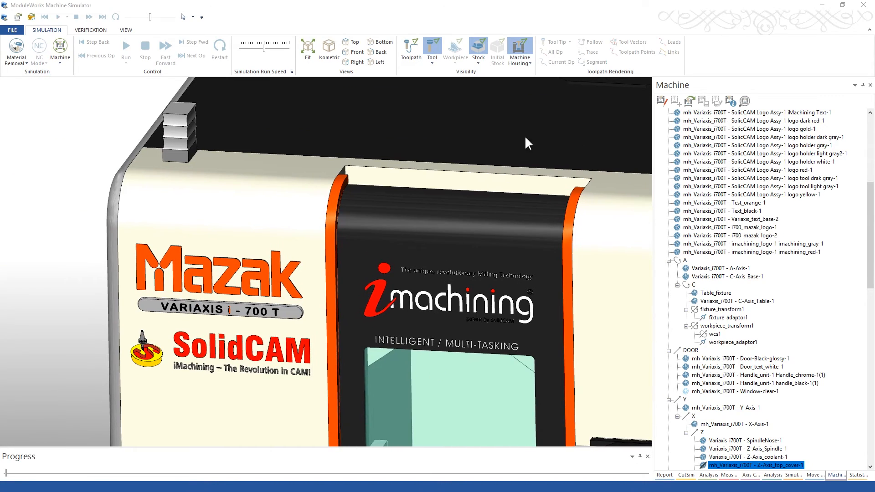
left_click(353, 54)
left_click_drag(381, 288, 402, 321)
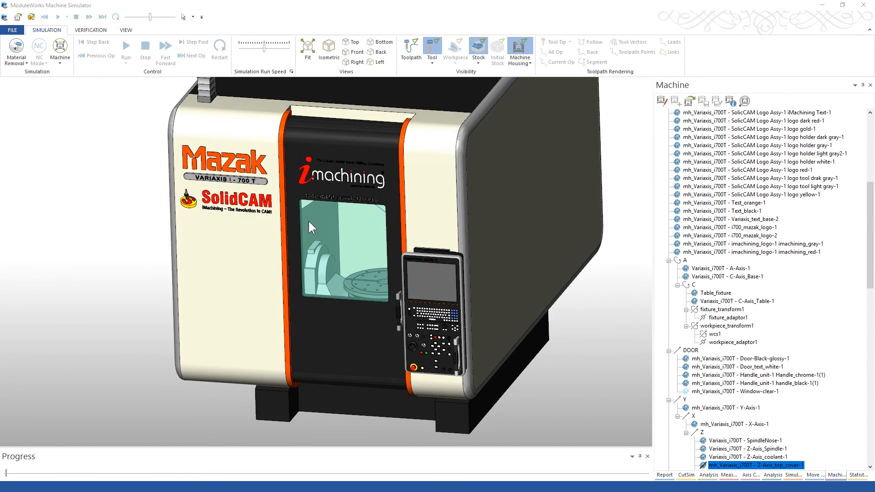
scroll(242, 182, "up", 5)
scroll(274, 194, "up", 2)
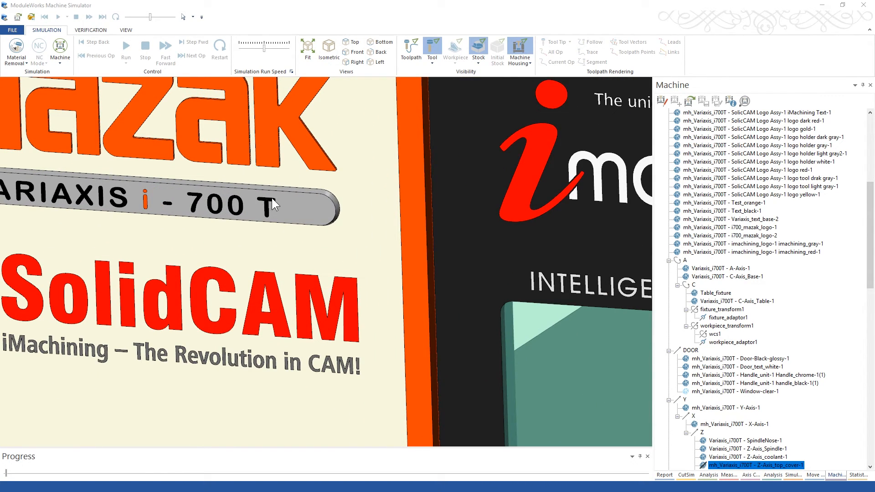
scroll(431, 294, "down", 7)
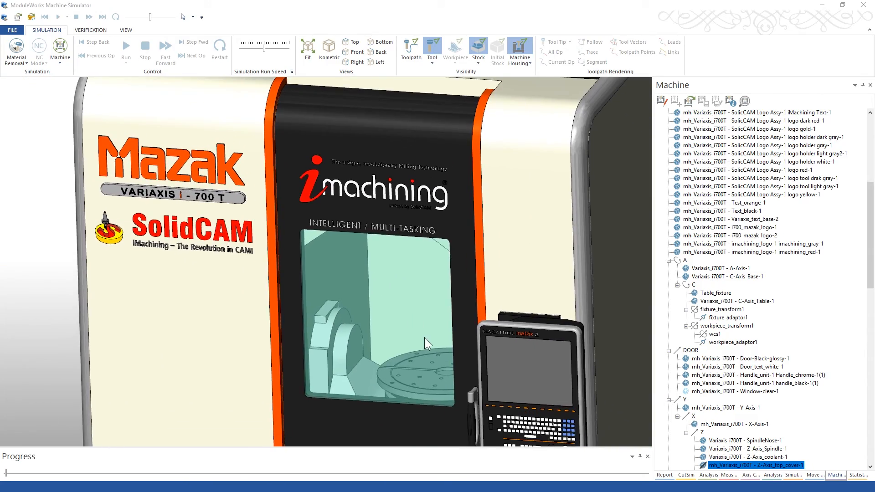
mouse_move(425, 337)
left_mouse_down()
mouse_move(457, 323)
mouse_move(437, 338)
left_mouse_up()
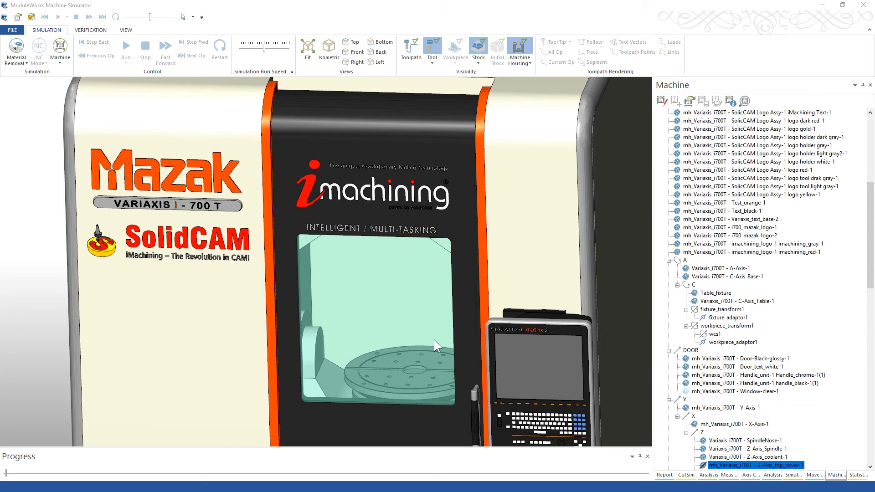
middle_click_drag(436, 339, 444, 356)
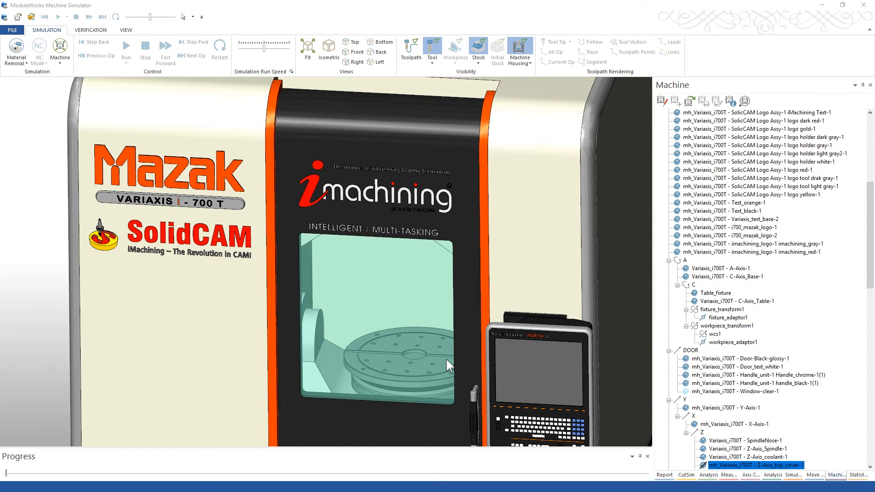
Step: Switch to File Explorer, look through the STL files in the Mazak-i700T folder and return to the i700T folder
key("alt+Tab")
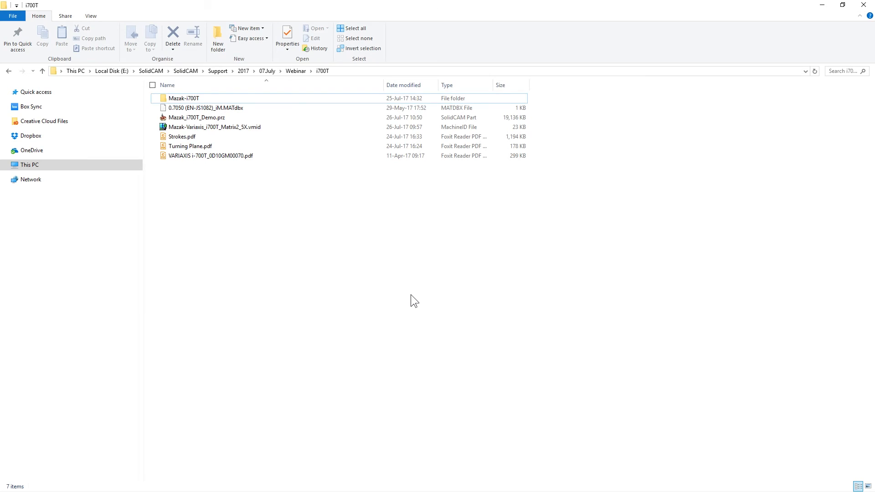
left_click(178, 98)
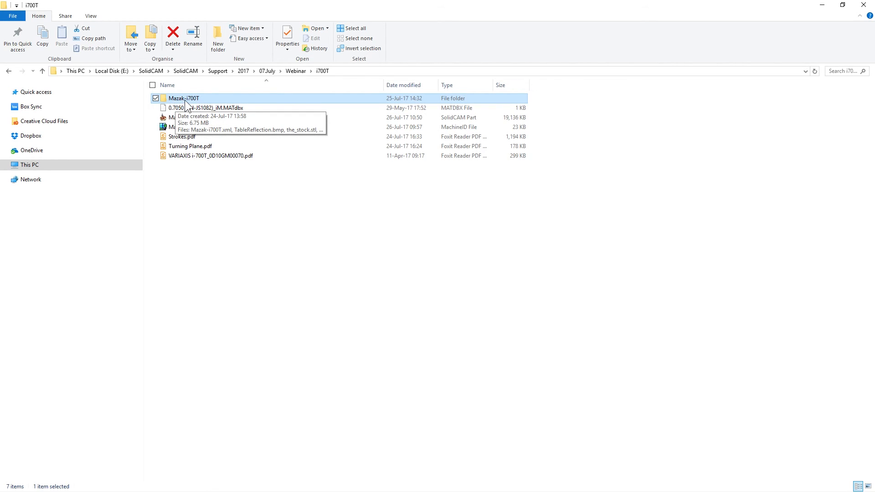
double_click(184, 100)
scroll(238, 332, "down", 7)
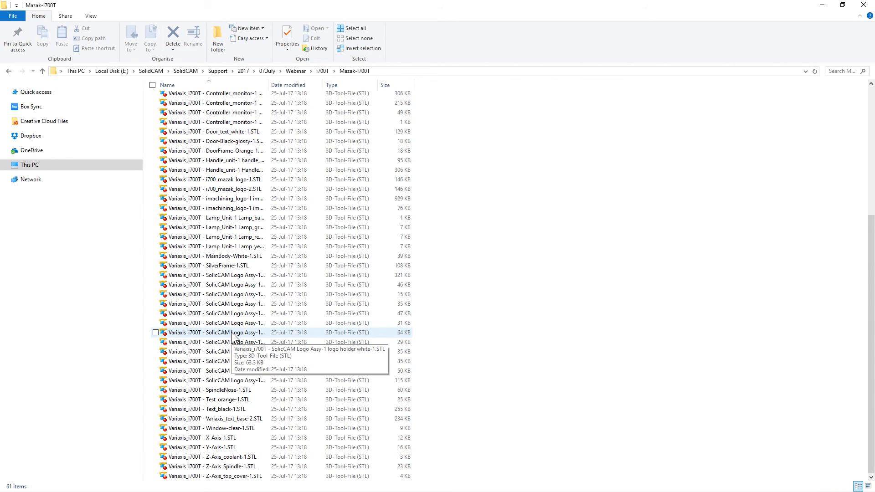
left_click(321, 70)
left_click(242, 236)
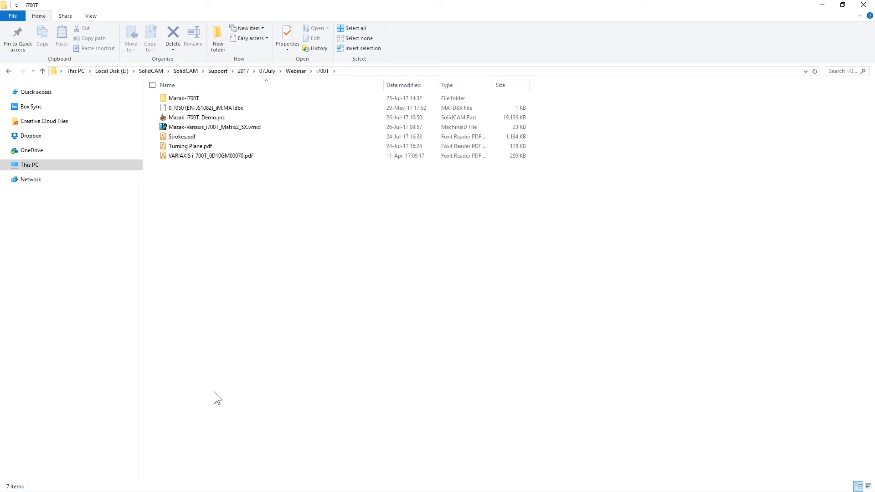
Step: Review the i700T folder's MATdbx material file, Mazak_i700T_Demo.prz, Mazak-Variaxis_i700T_Matrix2_5X.vmid and the three PDF documents
left_click(229, 107)
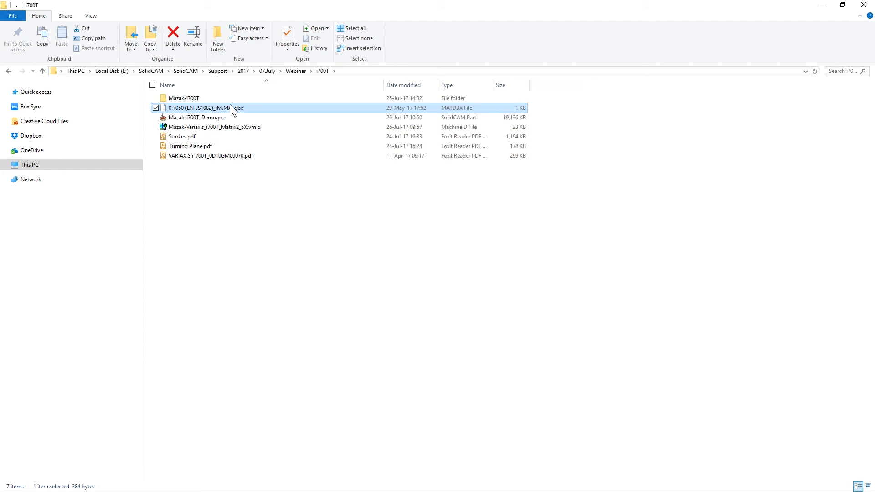
left_click(201, 118)
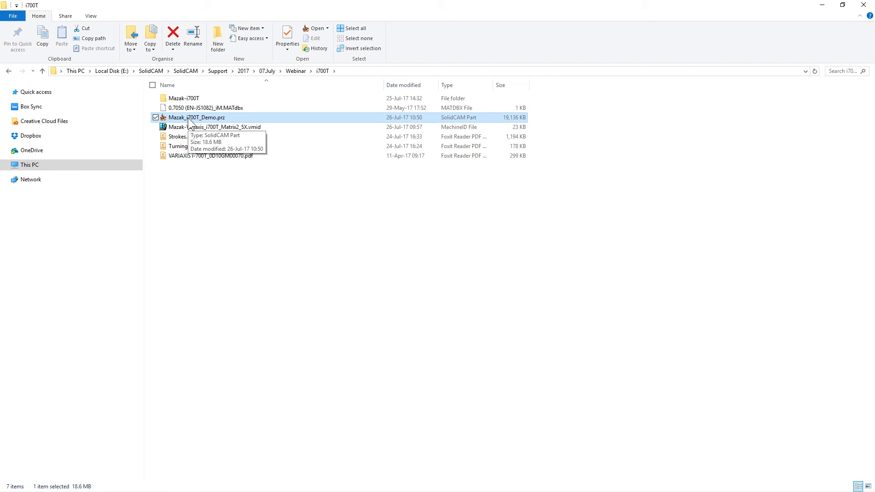
left_click(218, 127)
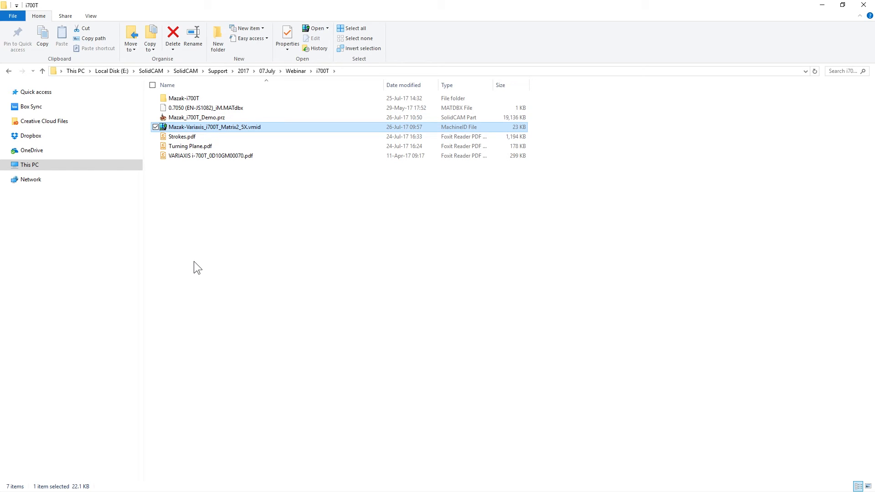
left_click_drag(222, 186, 171, 137)
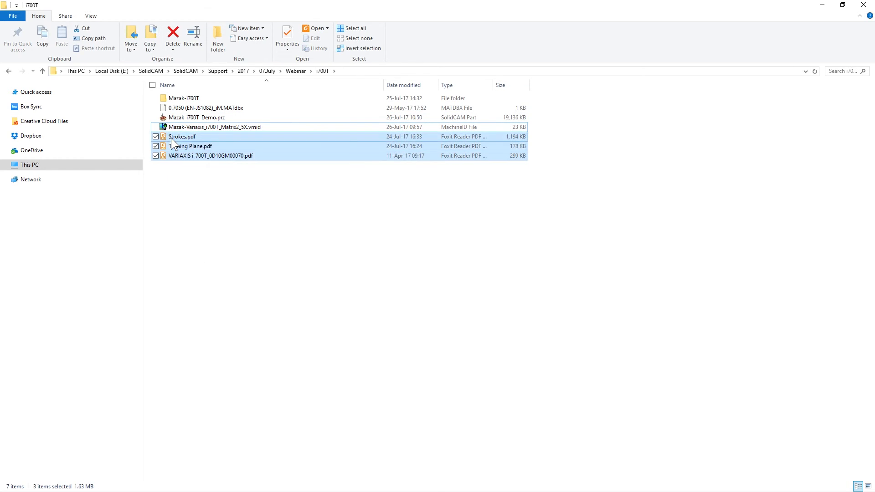
left_click(209, 233)
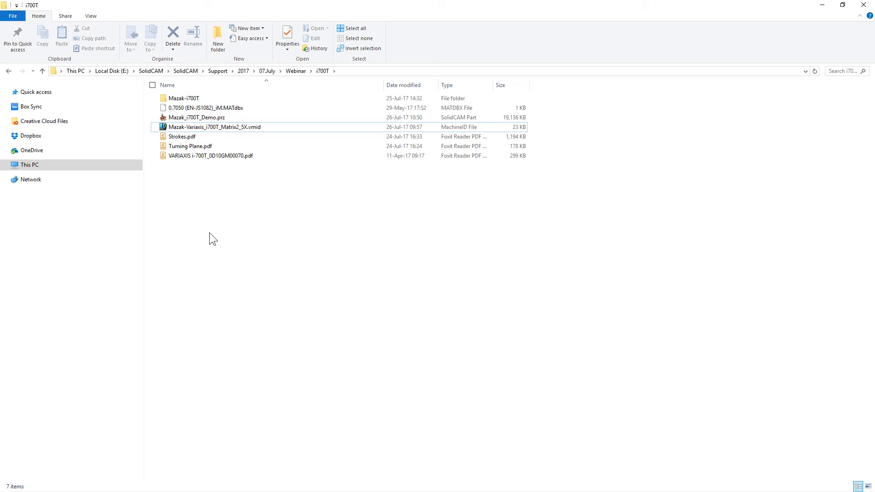
left_click_drag(234, 177, 195, 187)
Step: Switch to SOLIDWORKS and open the SolidCAM Settings
key("alt+Tab")
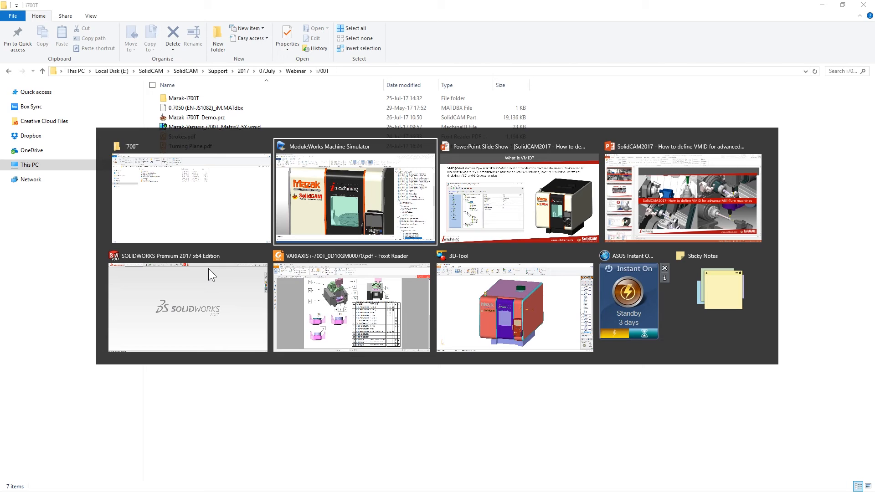
left_click(187, 310)
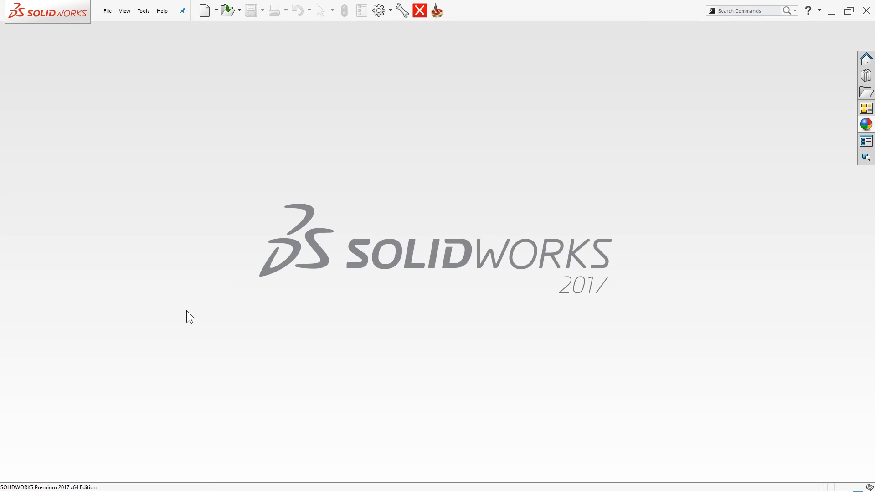
left_click(143, 11)
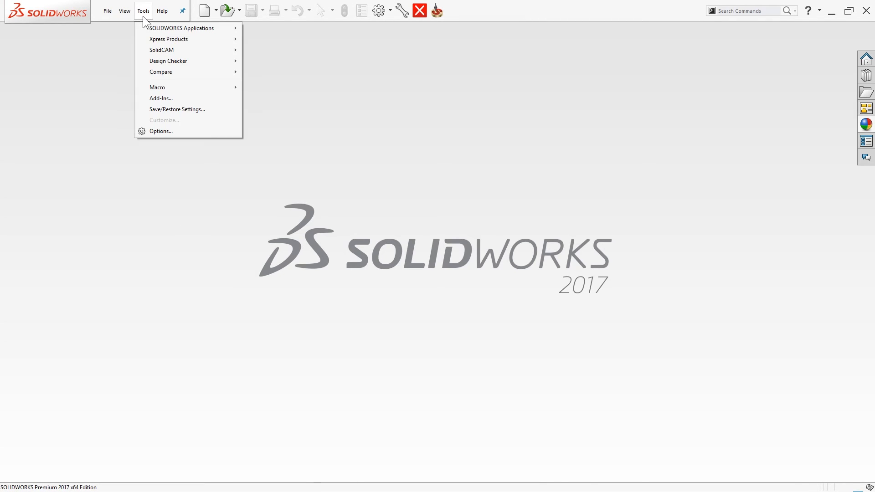
mouse_move(144, 51)
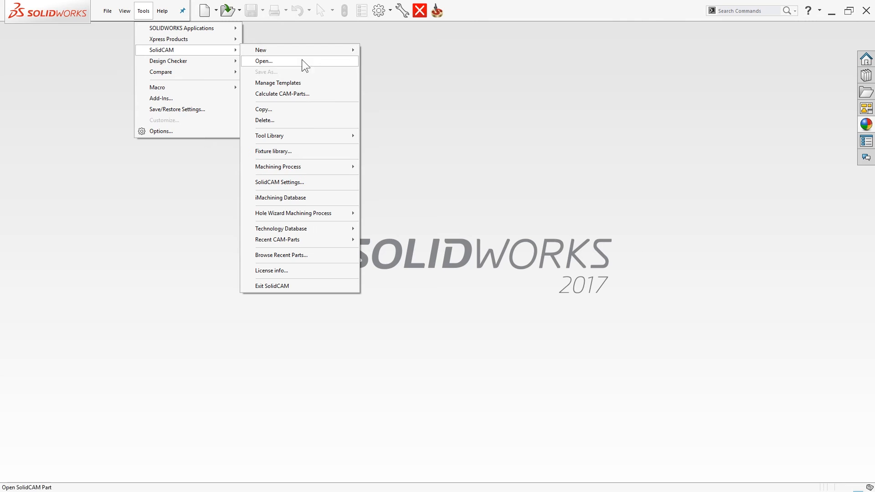
left_click(302, 182)
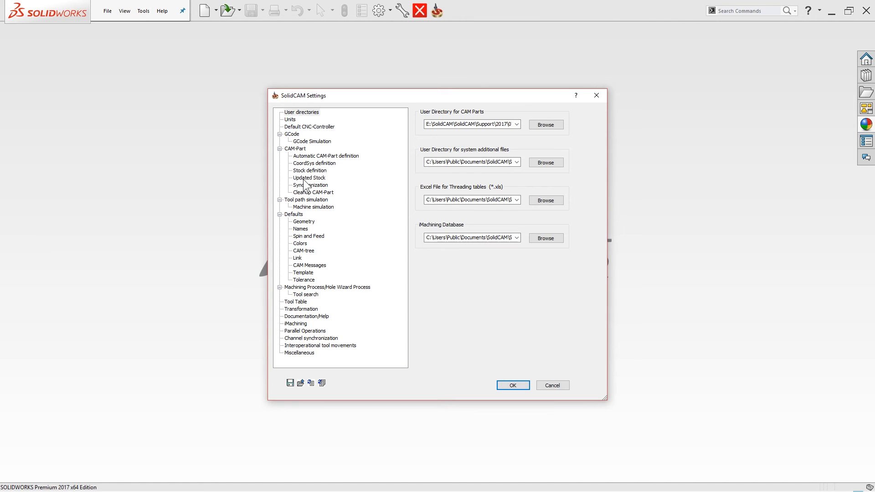
Step: Copy the i700T folder's path from File Explorer and return to the SolidCAM Settings
key("alt+Tab")
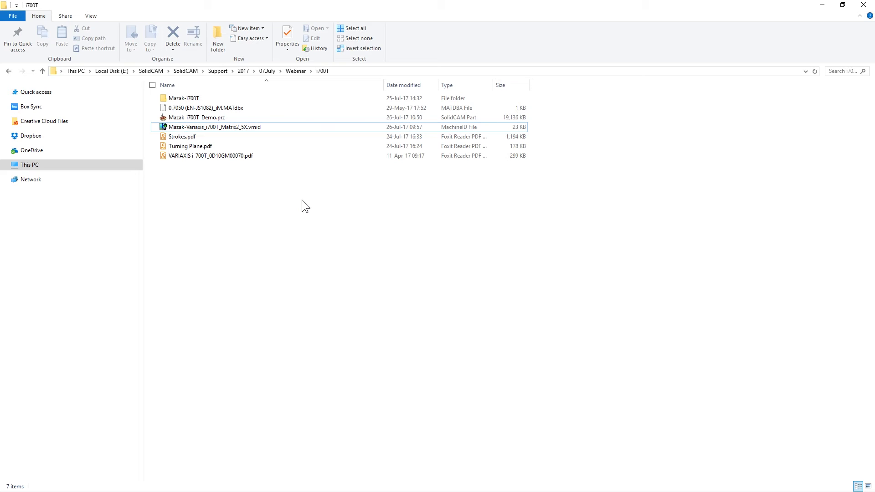
left_click(188, 129)
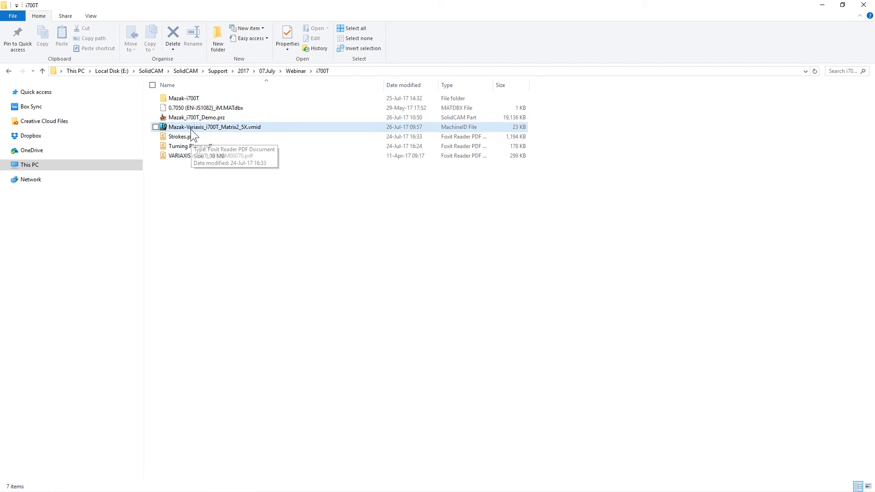
left_click(188, 100)
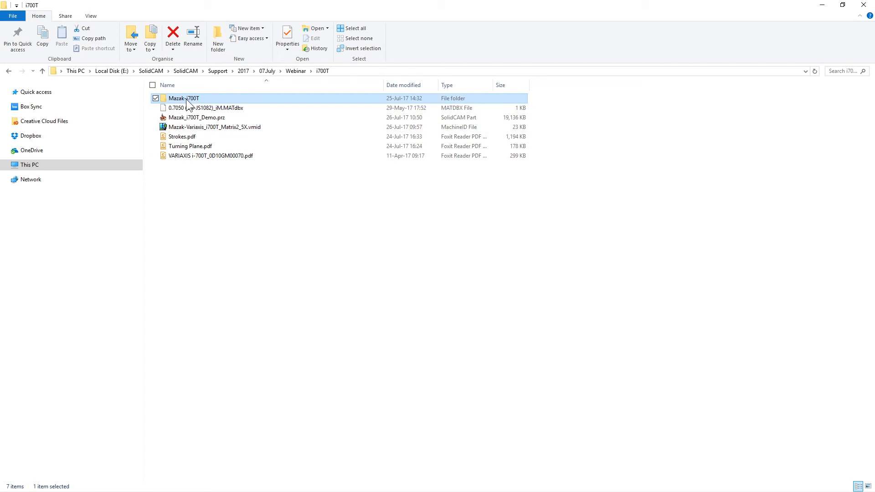
left_click(345, 71)
key("ctrl+c")
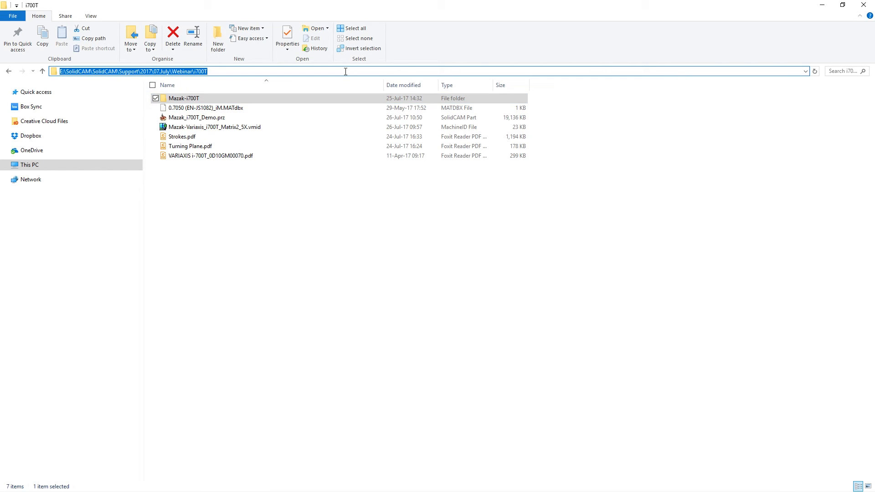
left_click(319, 239)
key("alt+Tab")
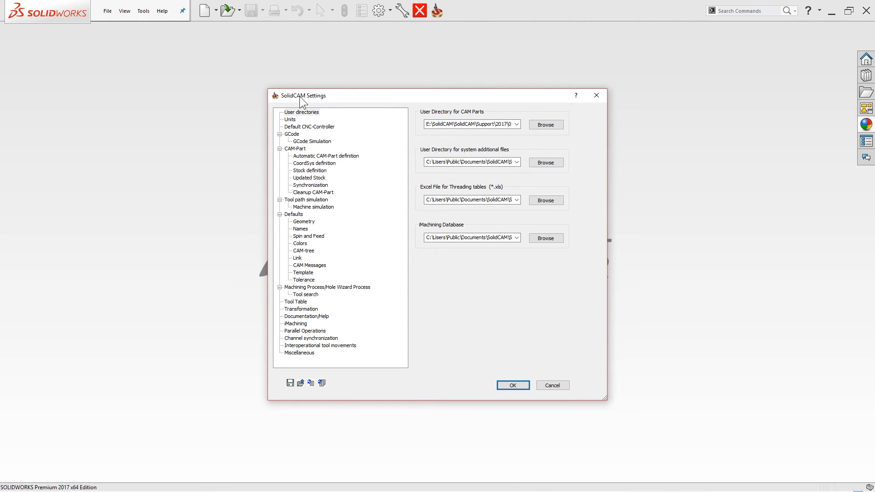
Step: Set the default CNC-controller's post-processor files directory to E:\SolidCAM\SolidCAM\Support\2017\07.July\Webinar\i700T and refresh the controller lists
left_click(303, 127)
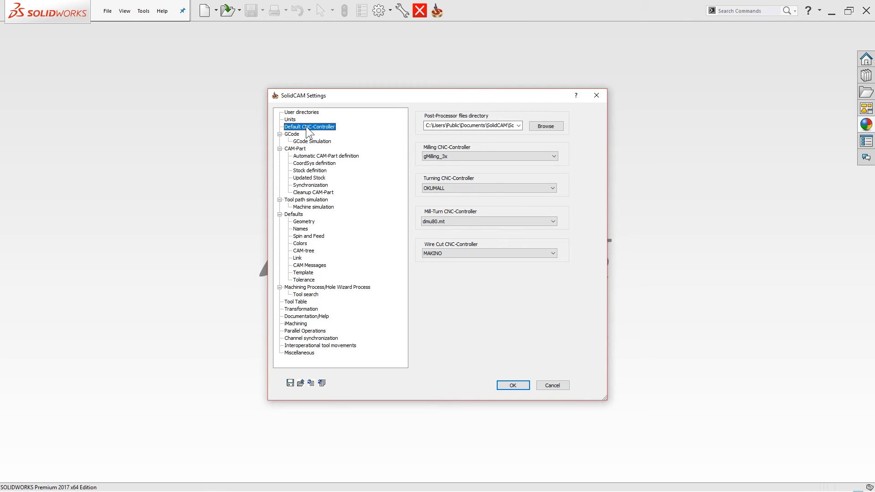
left_click_drag(460, 96, 429, 97)
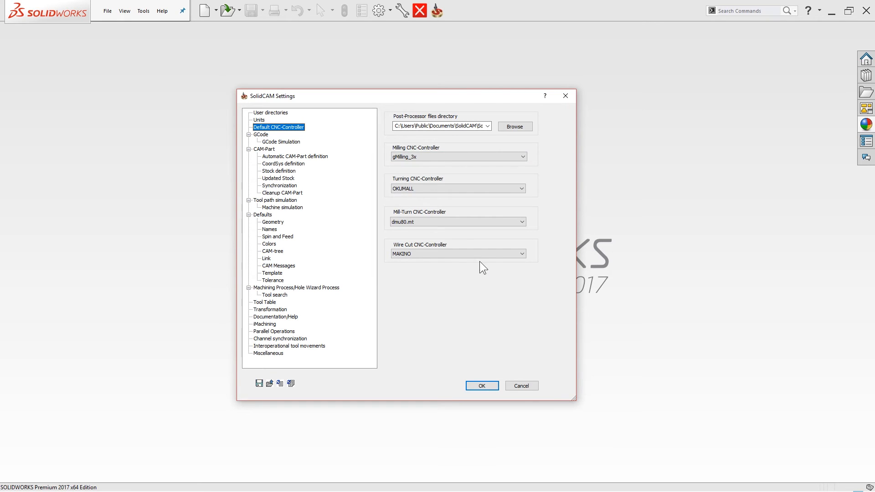
double_click(451, 126)
key("ctrl+v")
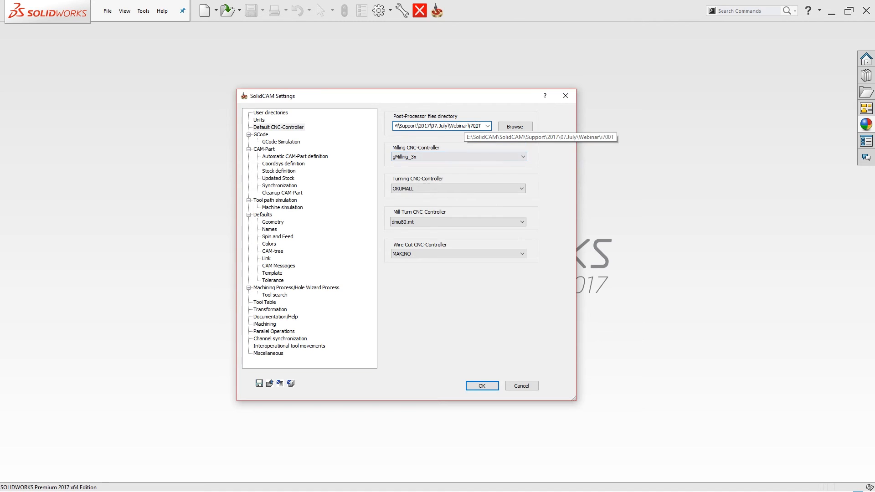
left_click(426, 158)
left_click(426, 157)
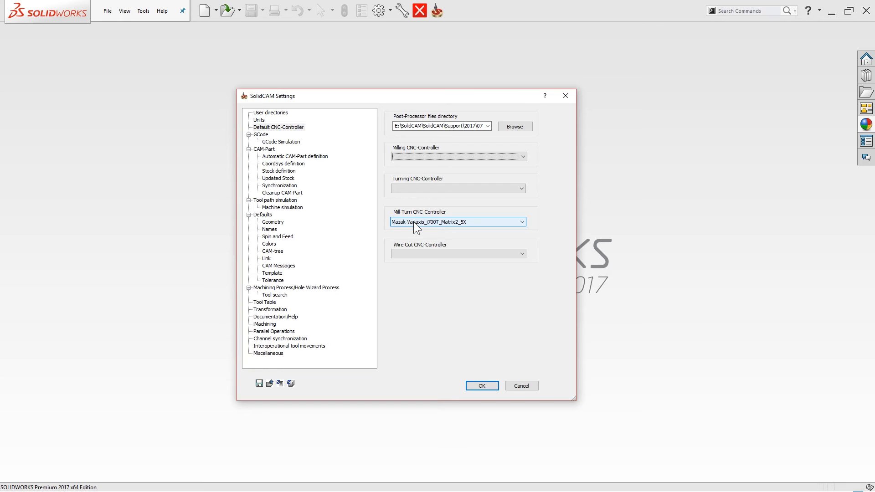
Step: Set the machine simulation definition directory to the copied Webinar\i700T folder path and apply the SolidCAM settings
left_click(282, 207)
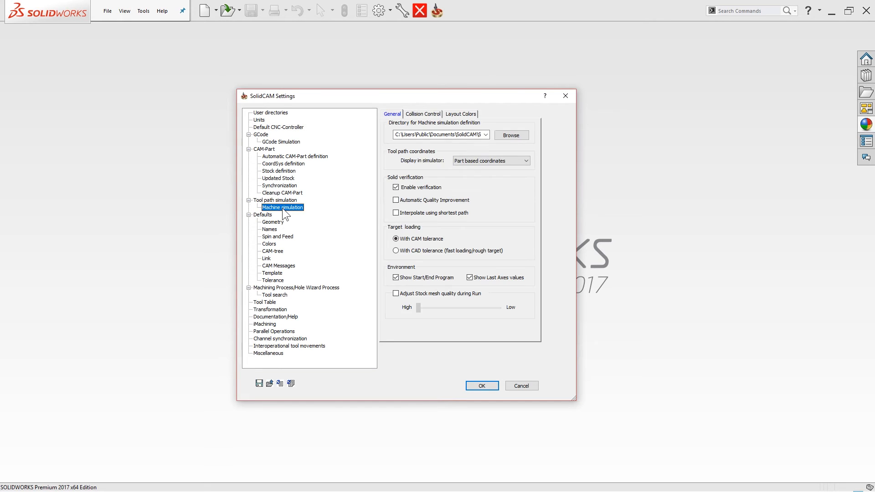
double_click(461, 134)
key("ctrl+v")
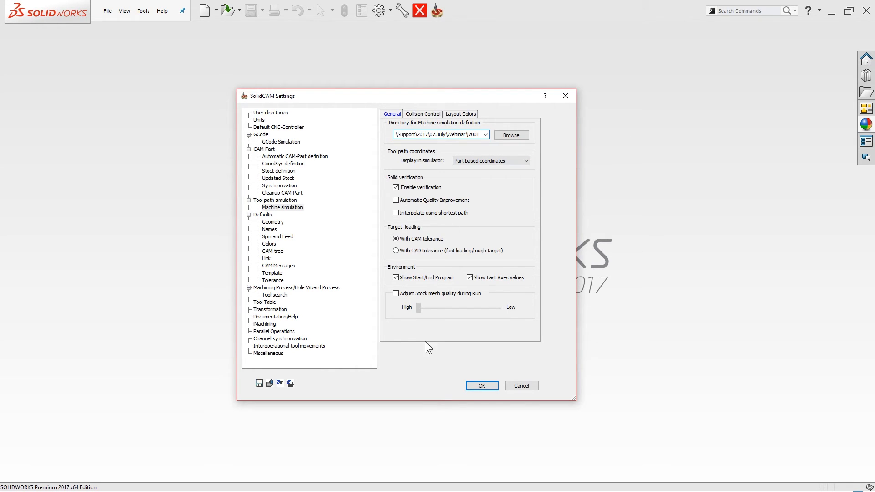
left_click(479, 386)
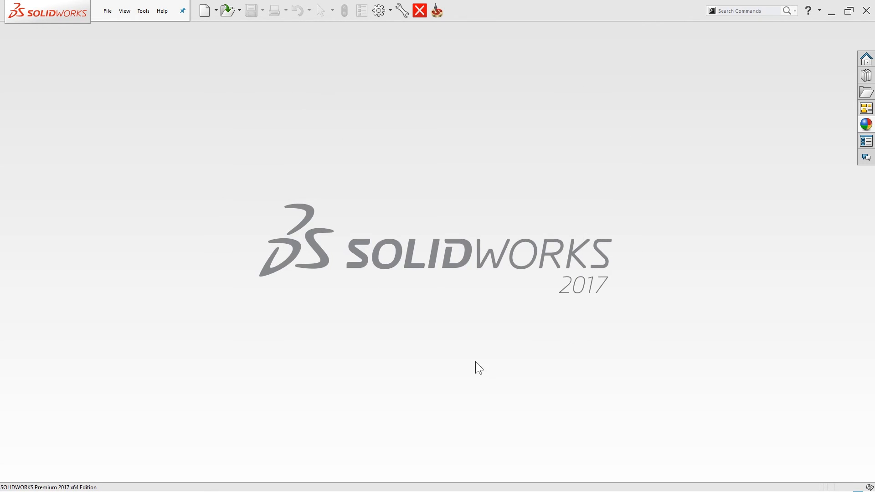
Step: Open the SolidCAM part Mazak_i700T_Demo.prz from the i700T folder
left_click(144, 12)
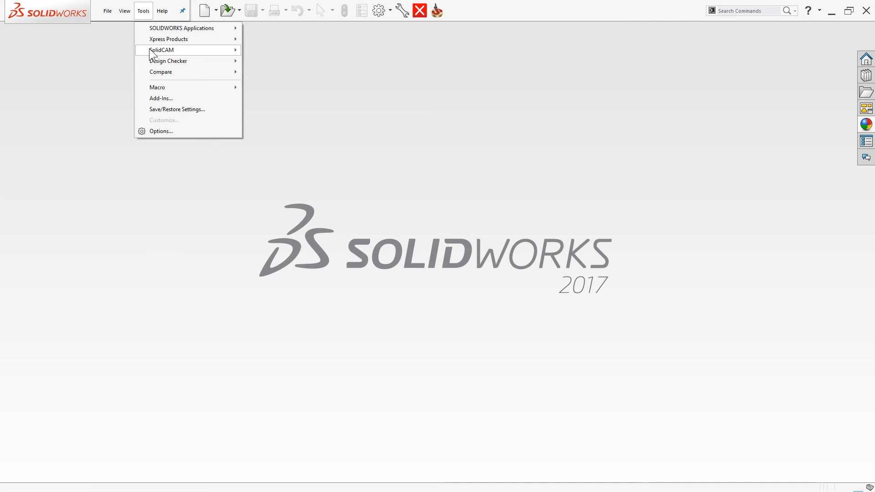
mouse_move(149, 49)
left_click(274, 62)
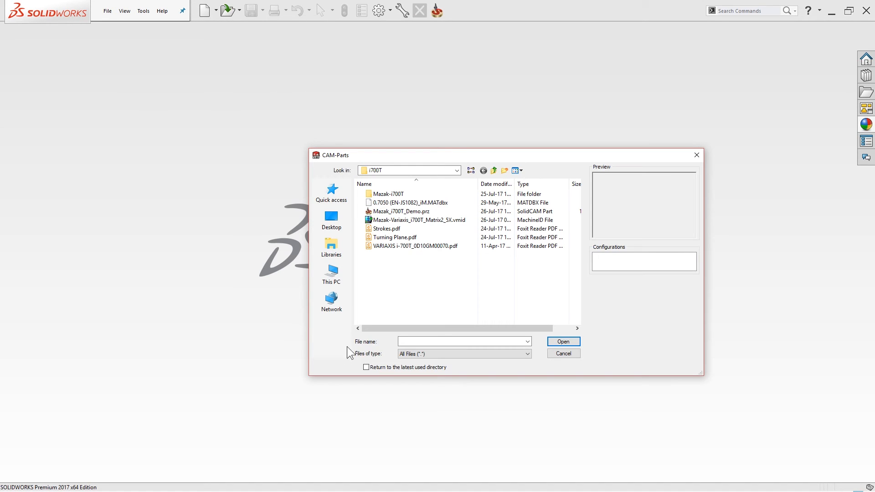
left_click(399, 211)
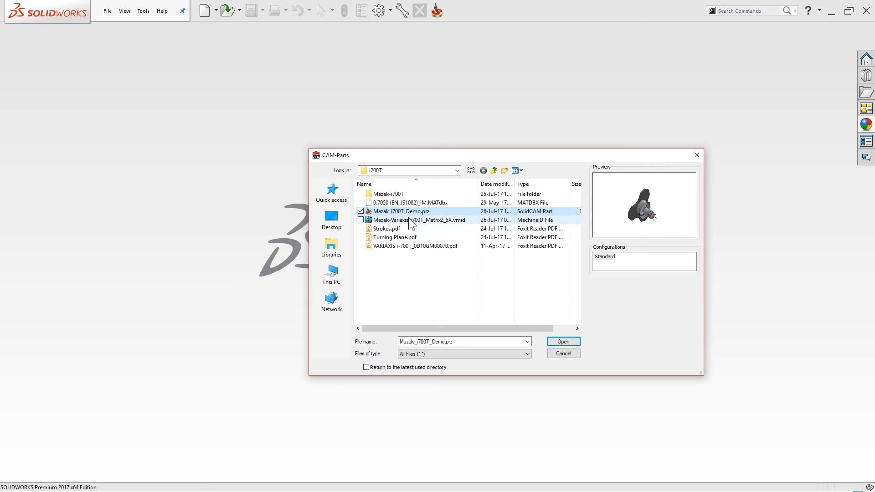
left_click(562, 341)
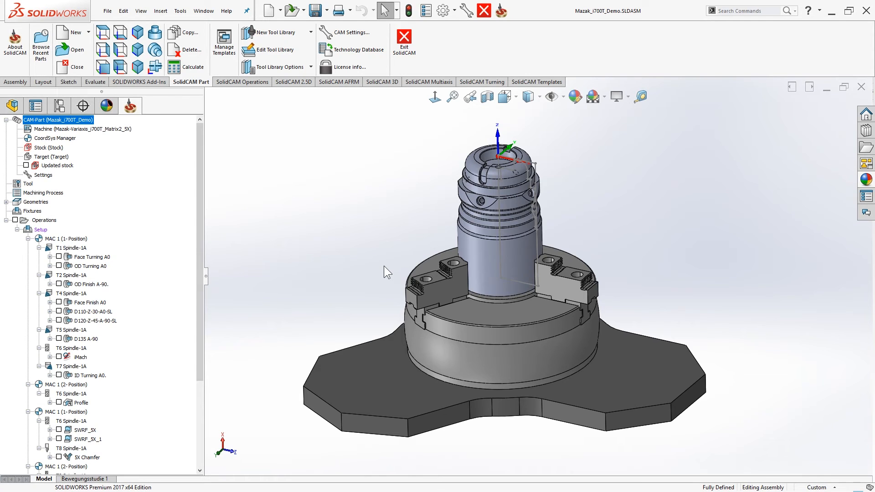
Step: Open the CAM-Part's Mazak-Variaxis_i700T_Matrix2_5X machine definition in the Machine ID Editor
middle_click_drag(419, 239, 380, 246)
scroll(491, 206, "down", 3)
middle_click_drag(491, 206, 497, 266)
scroll(497, 266, "up", 1)
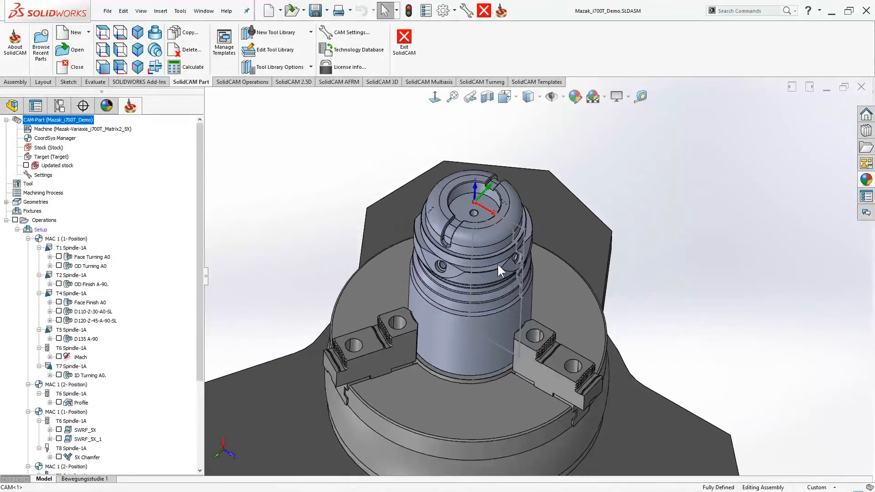
middle_click(395, 402)
middle_click_drag(395, 403, 390, 359)
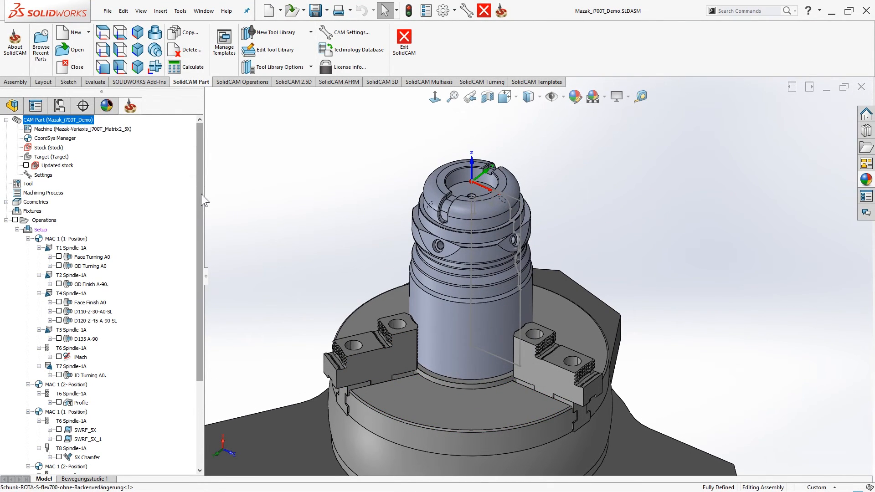
left_click(43, 132)
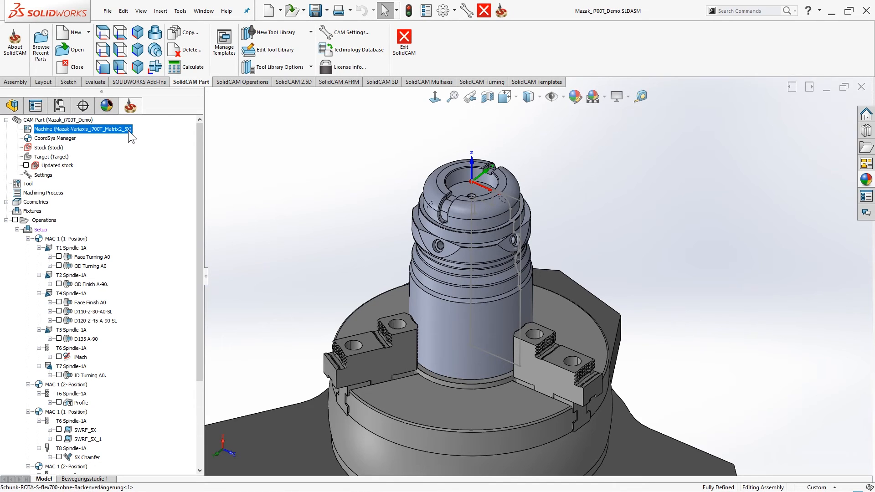
double_click(77, 129)
left_click_drag(278, 113, 412, 114)
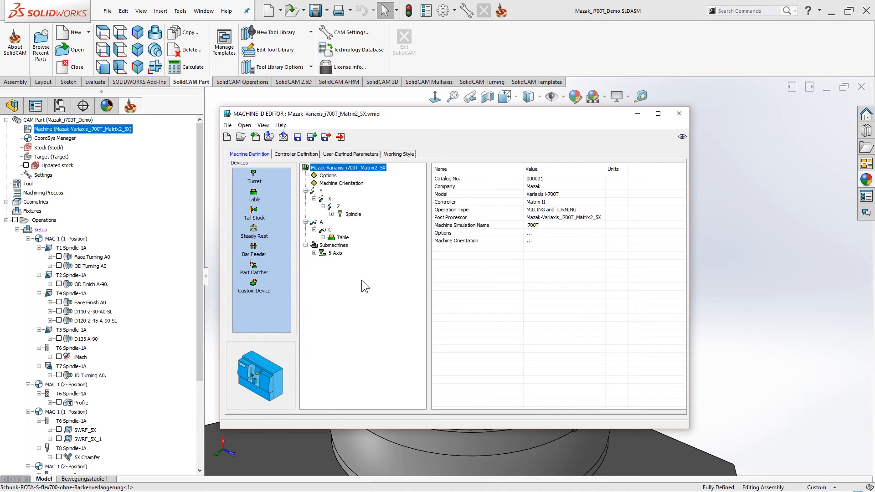
Step: Review the machine's file commands, machine definition, controller definition, user-defined parameters and working style in the Machine ID Editor
left_click(227, 126)
mouse_move(239, 129)
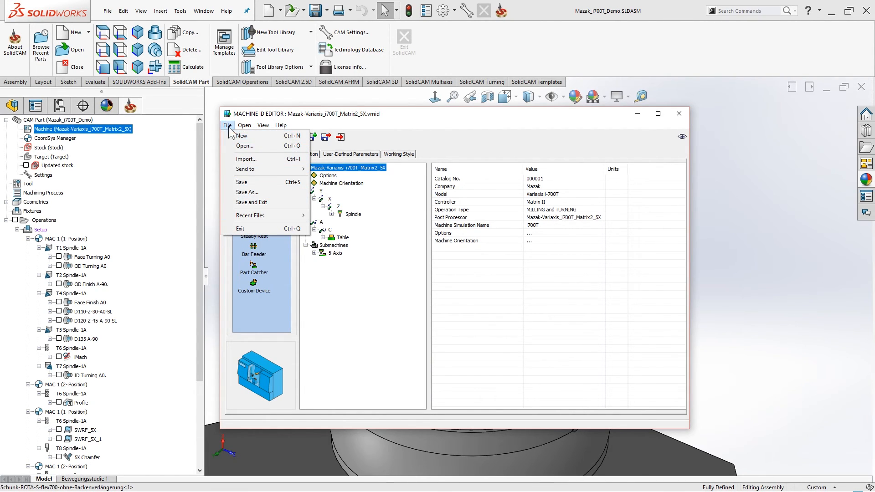
left_click(244, 116)
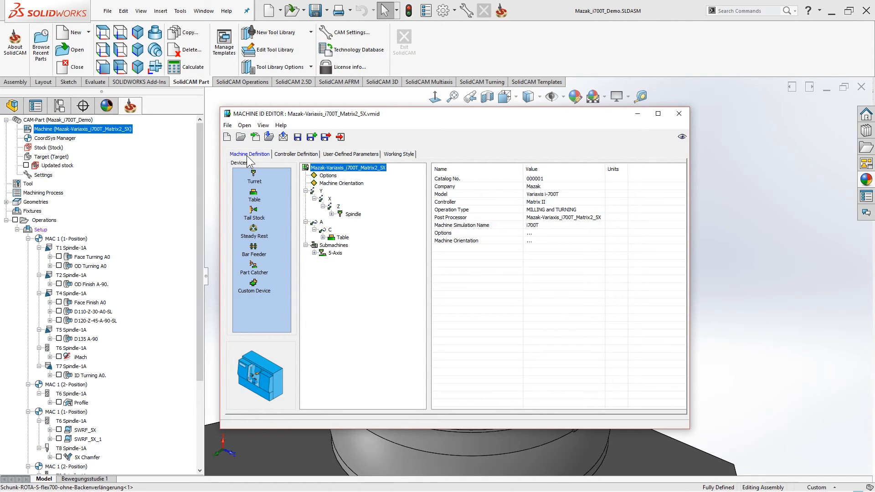
left_click(295, 154)
left_click(347, 154)
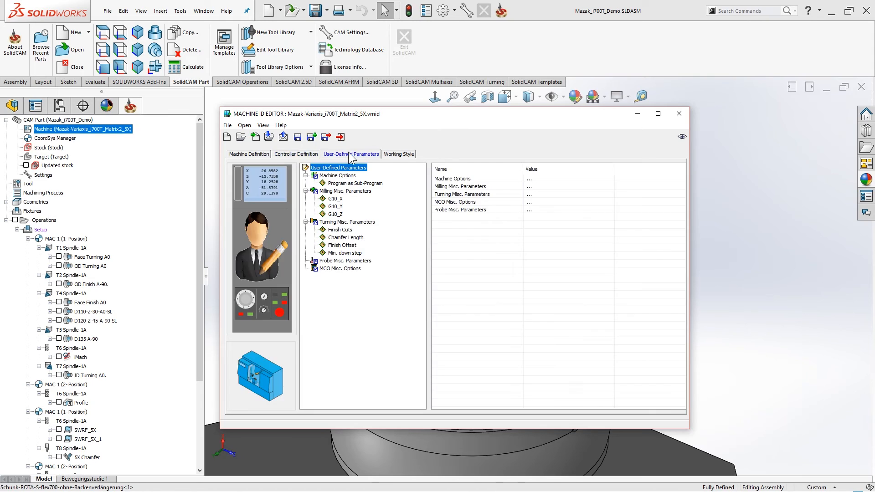
left_click(398, 155)
left_click(255, 154)
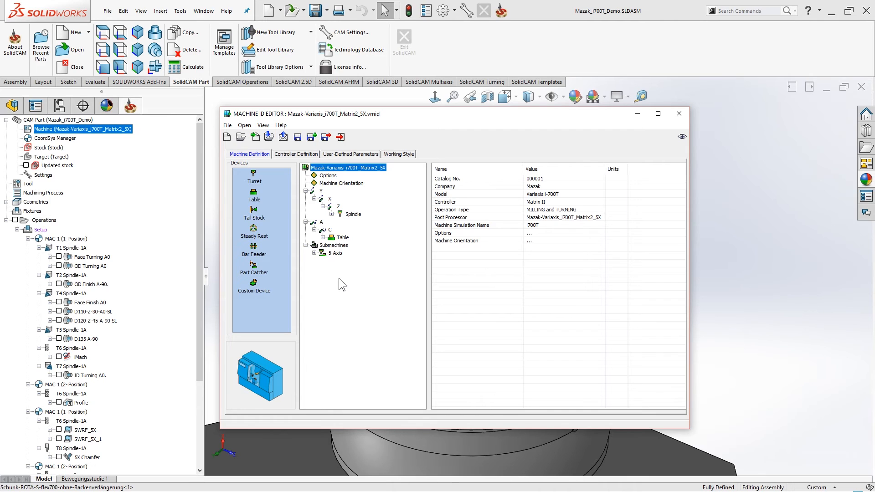
left_click(297, 154)
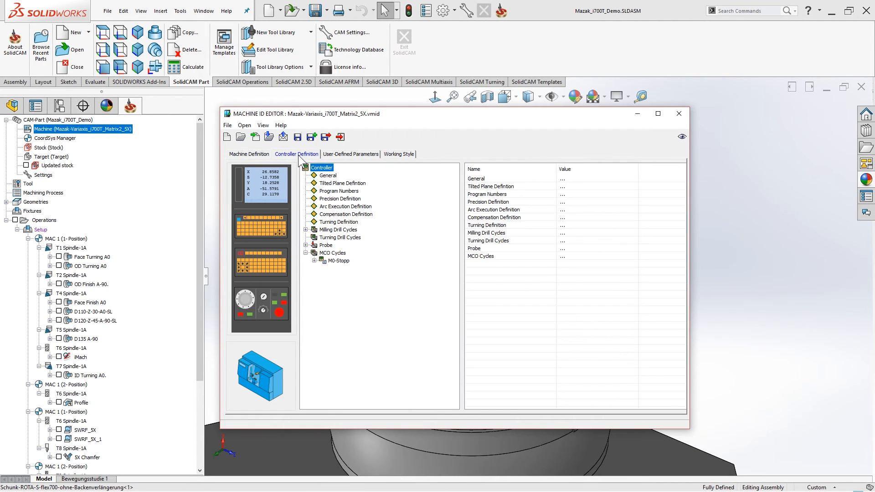
left_click(342, 156)
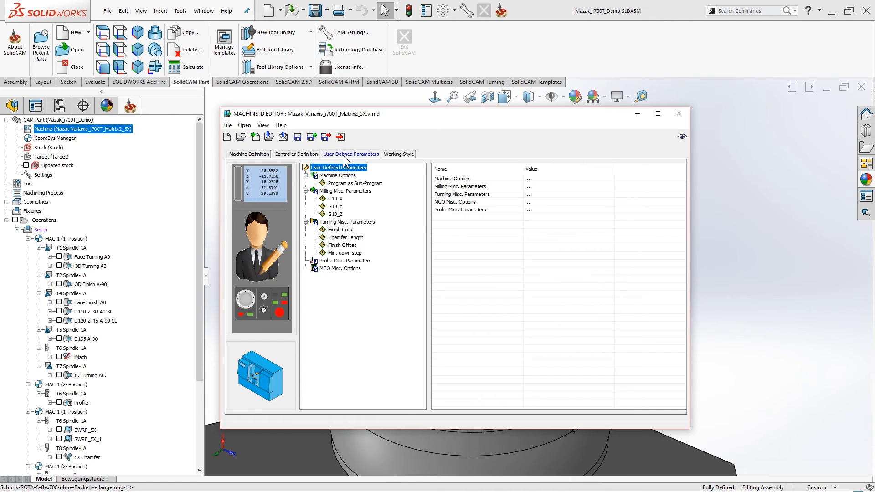
left_click(391, 154)
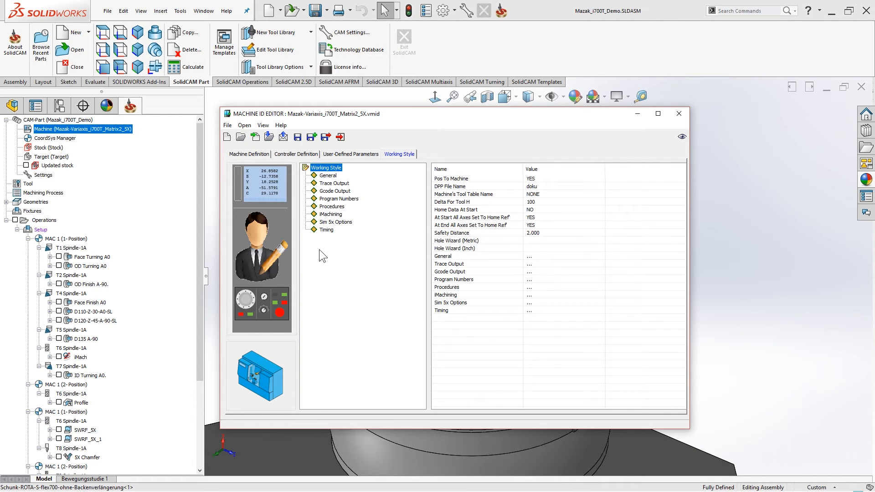
left_click(253, 154)
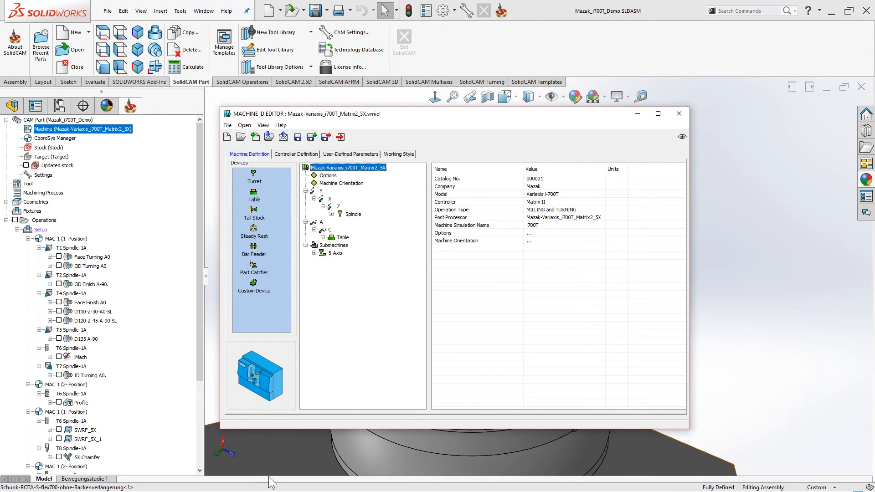
Step: Switch to the ModuleWorks Machine Simulator and hide the Mazak machine housing
key("alt+Tab")
left_click(469, 219)
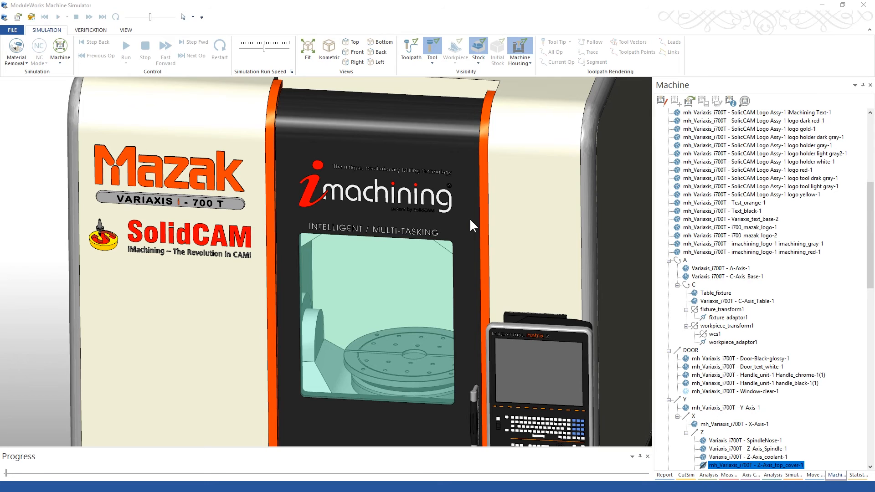
middle_click_drag(453, 304, 432, 305)
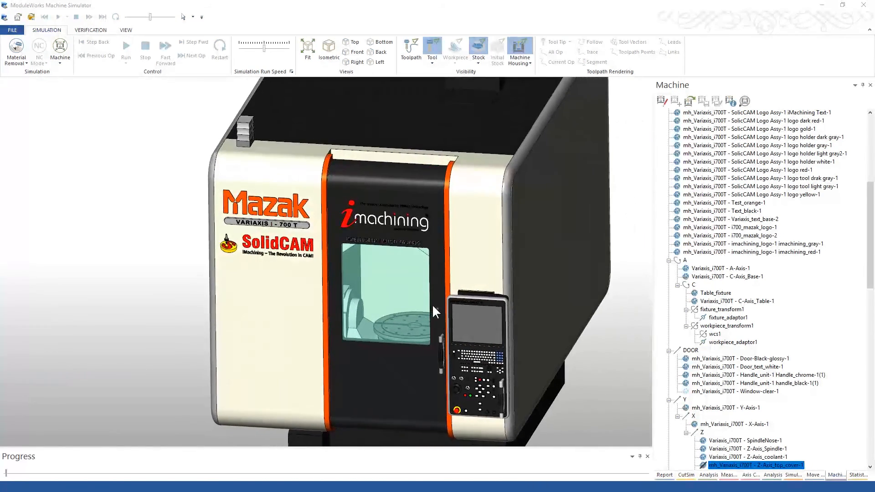
left_click(524, 50)
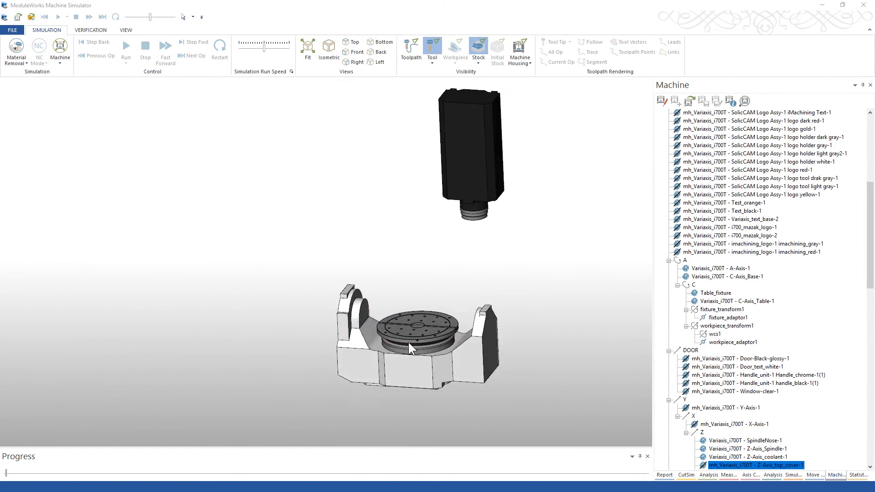
Step: Examine the tilting rotary table and the Z-axis spindle of the simulated machine from several angles
scroll(428, 351, "up", 3)
middle_click_drag(429, 350, 441, 321)
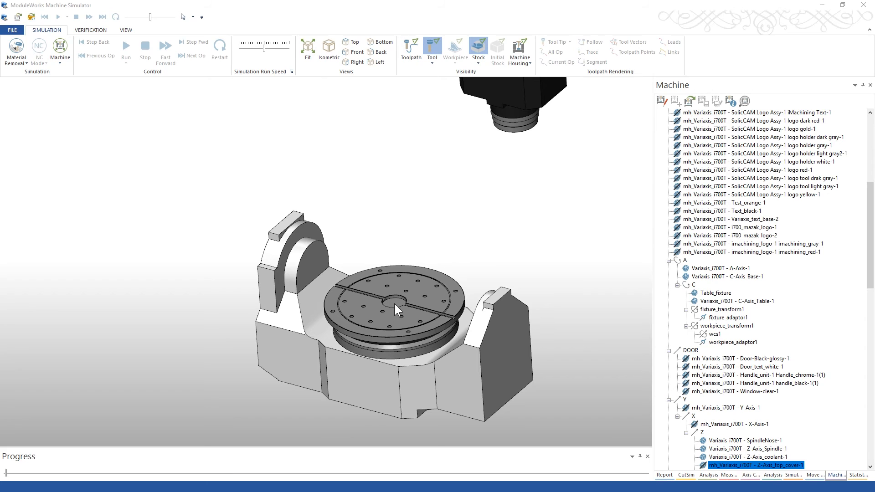
middle_click_drag(465, 270, 441, 304)
scroll(441, 303, "down", 2)
mouse_move(484, 193)
middle_mouse_down()
mouse_move(491, 181)
mouse_move(476, 152)
mouse_move(475, 192)
middle_mouse_up()
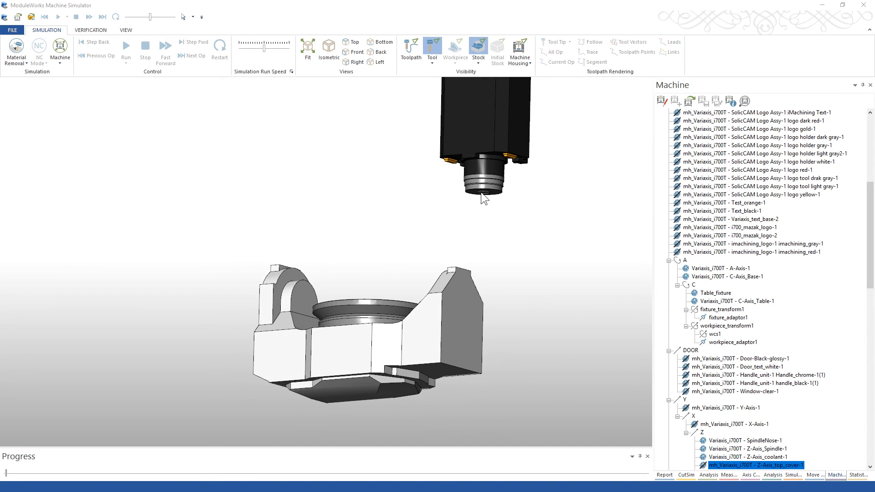
middle_click_drag(410, 218, 381, 279)
scroll(401, 261, "down", 3)
scroll(423, 241, "up", 4)
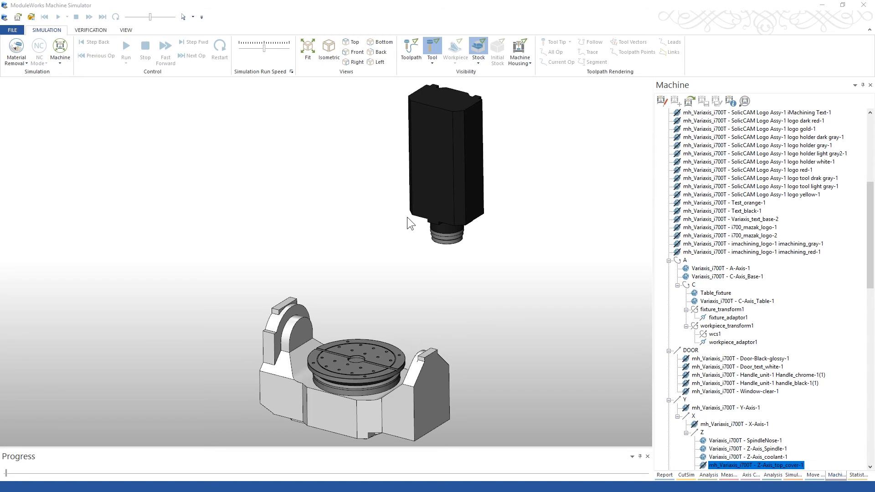
Step: Switch to 3D-Tool and hide the machine's door window and door
key("alt+Tab")
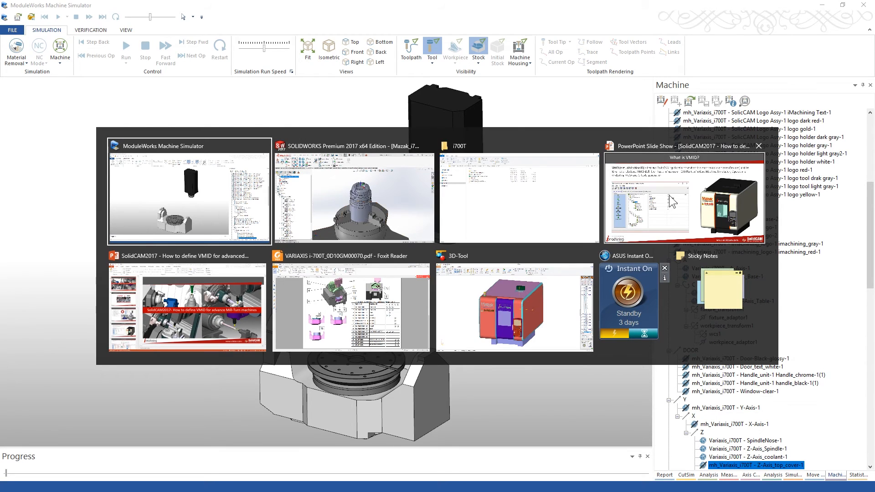
left_click(480, 308)
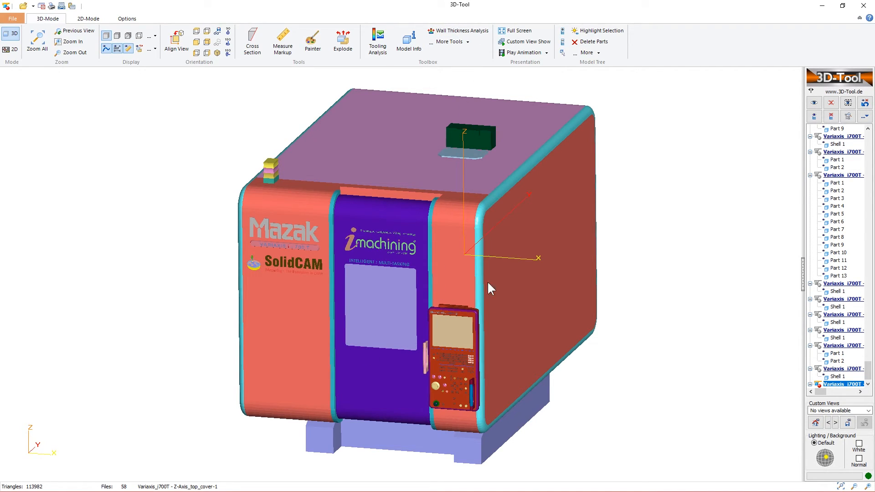
left_click_drag(562, 337, 431, 268)
left_click_drag(388, 316, 390, 313)
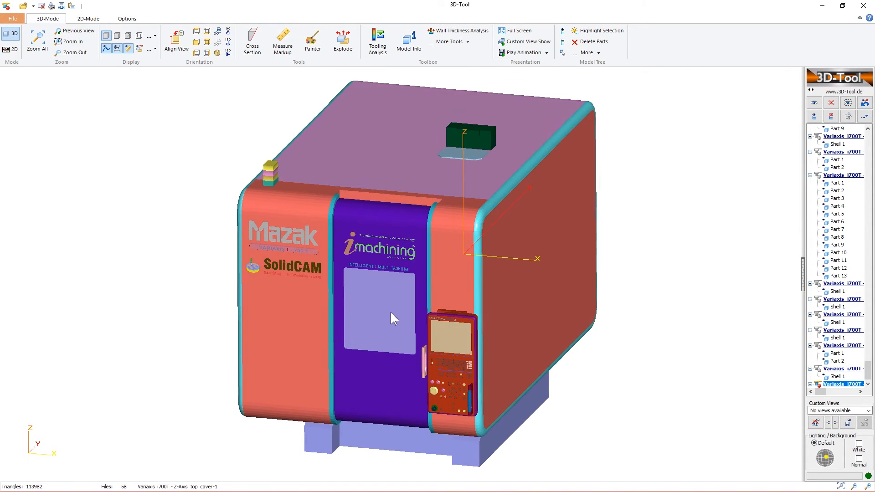
right_click(391, 302)
left_click(401, 320)
right_click(420, 274)
left_click(428, 291)
Step: Hide the red outer housing panels of the Mazak model to expose the machine's interior
left_click_drag(435, 294, 396, 331)
scroll(395, 327, "down", 2)
scroll(394, 327, "up", 4)
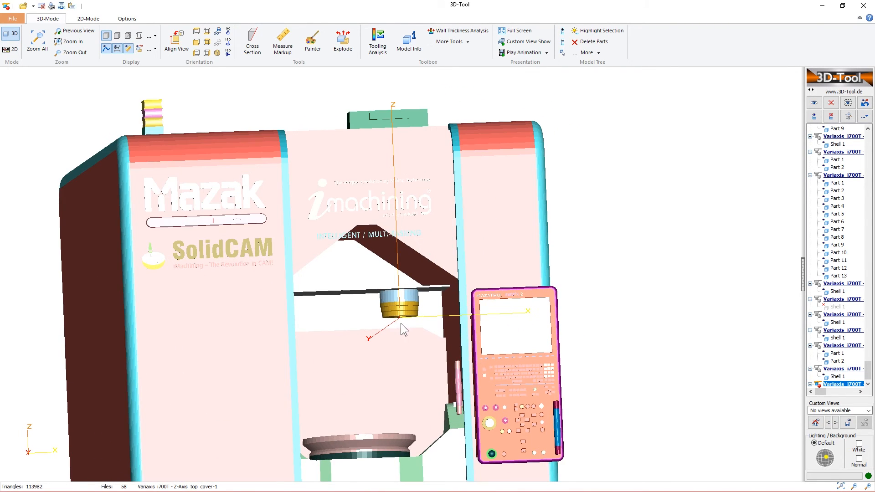
right_click_drag(400, 323, 434, 290)
left_click_drag(433, 290, 361, 307)
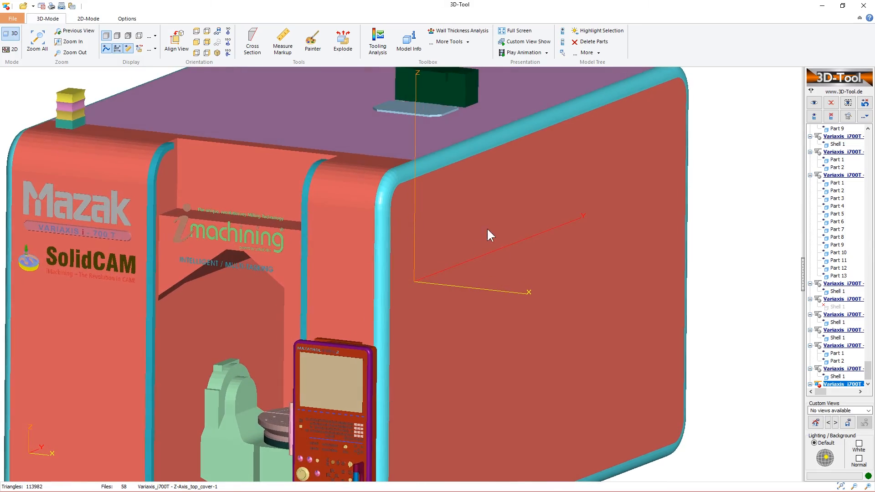
right_click(494, 213)
left_click(518, 231)
Step: Examine the spindle and the gray axis carriages through the open side of the machine
left_click_drag(419, 332, 366, 279)
scroll(486, 230, "down", 3)
right_click_drag(490, 231, 446, 238)
scroll(447, 238, "up", 2)
scroll(446, 237, "up", 3)
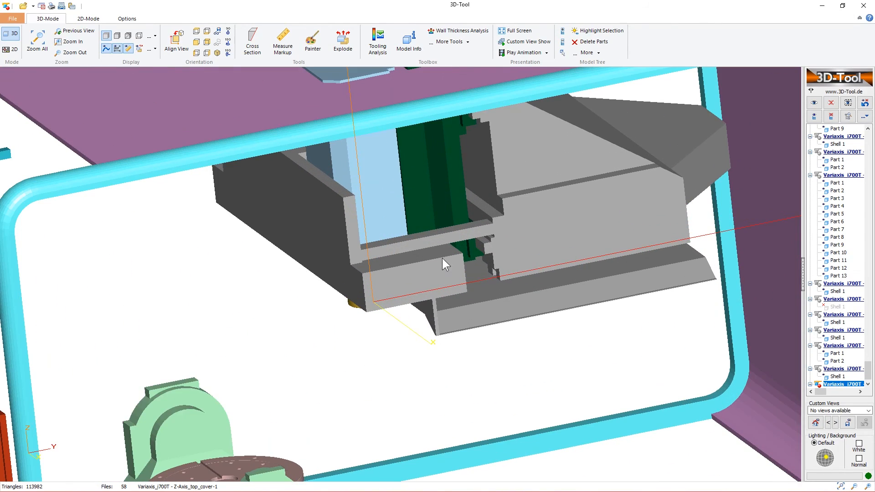
left_click_drag(441, 258, 519, 236)
right_click(540, 219)
right_click_drag(534, 204, 534, 203)
right_click(534, 204)
left_click(503, 208)
mouse_move(433, 348)
left_mouse_down()
mouse_move(445, 316)
mouse_move(467, 328)
mouse_move(433, 340)
mouse_move(442, 340)
left_mouse_up()
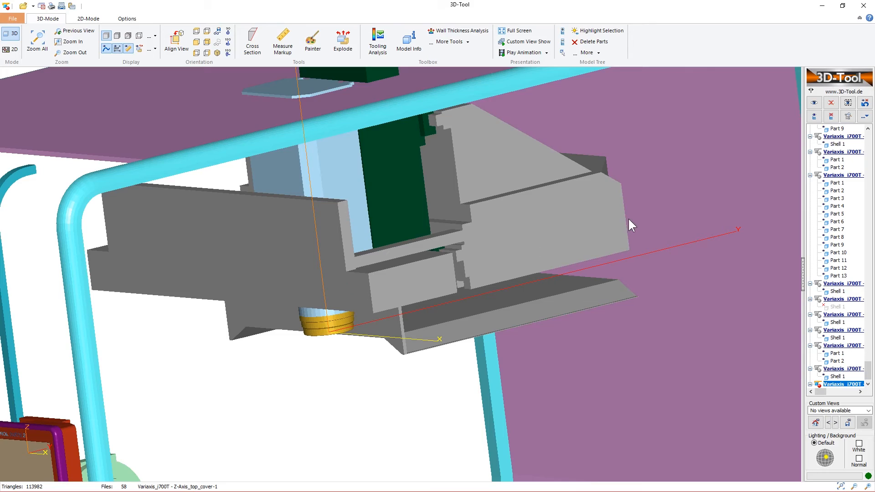
left_click_drag(435, 243, 488, 350)
right_click(439, 227)
left_click(419, 230)
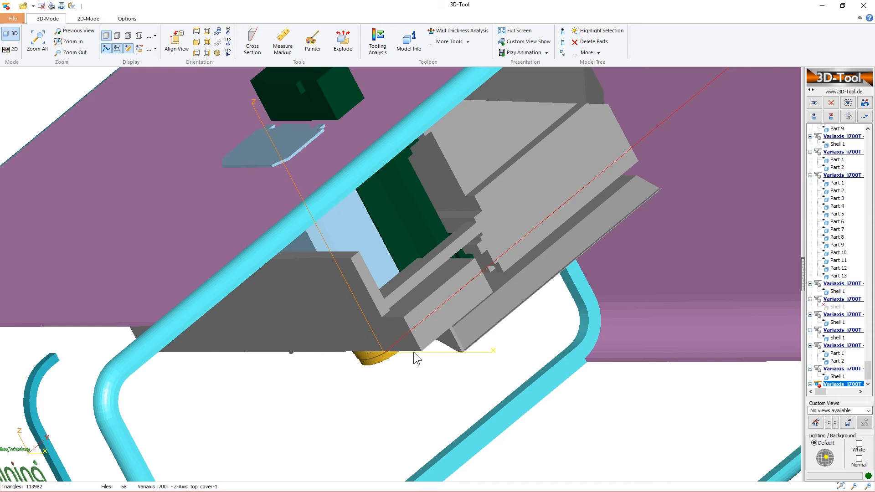
Step: Examine how the linear-axis carriages sit relative to the rotary table and the XYZ coordinate axes
left_click_drag(491, 321, 357, 203)
right_click(357, 203)
left_click(350, 191)
right_click(350, 191)
left_click(343, 182)
right_click(336, 184)
left_click(336, 184)
left_click_drag(388, 246, 416, 252)
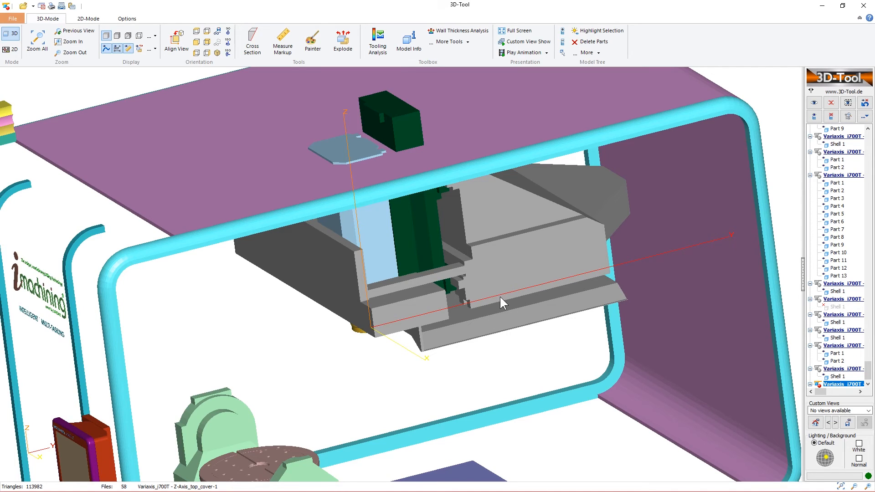
scroll(422, 340, "up", 3)
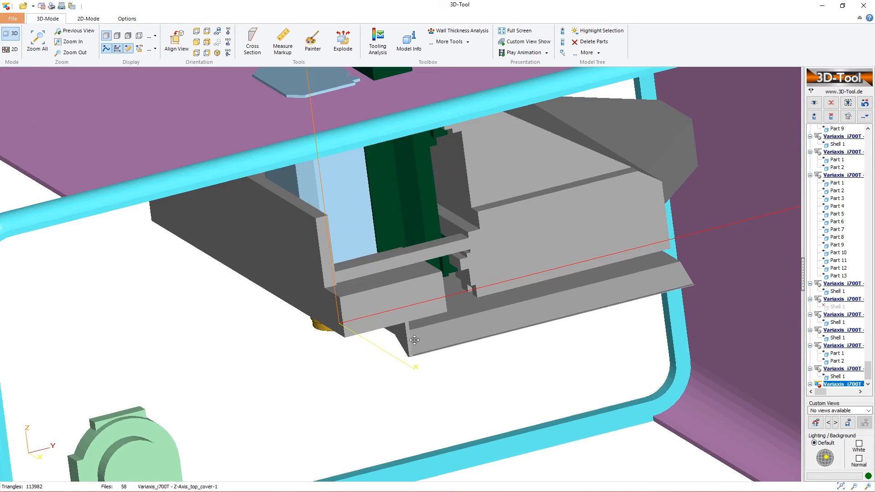
scroll(412, 326, "down", 5)
right_click_drag(363, 349, 376, 286)
left_click_drag(376, 285, 405, 308)
right_click_drag(406, 307, 505, 291)
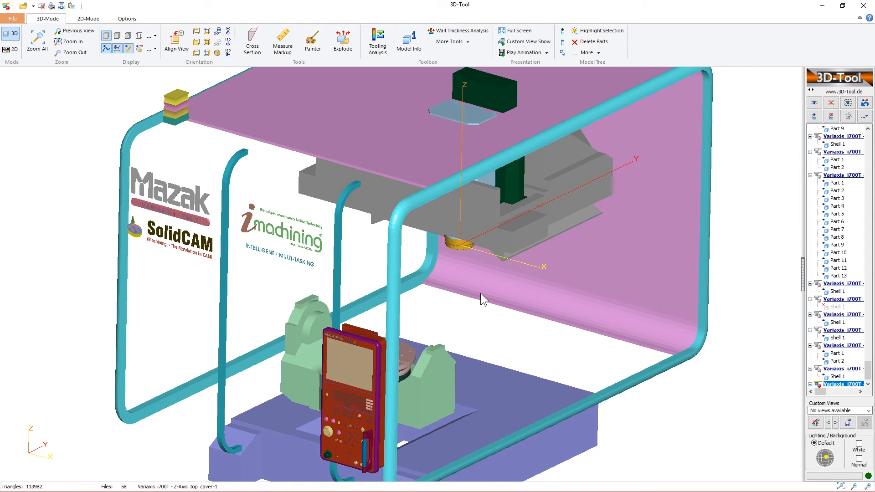
Step: Switch back to SolidCAM's Machine ID Editor and create a new machine definition
key("alt+Tab")
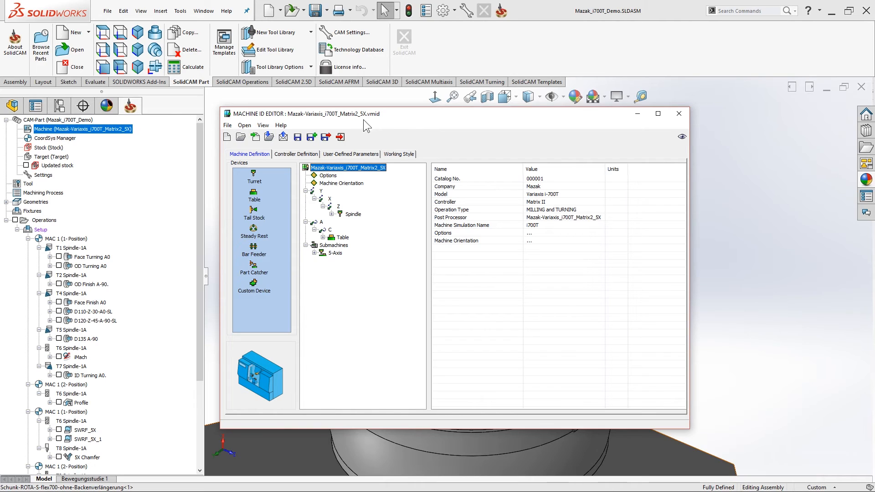
left_click(226, 138)
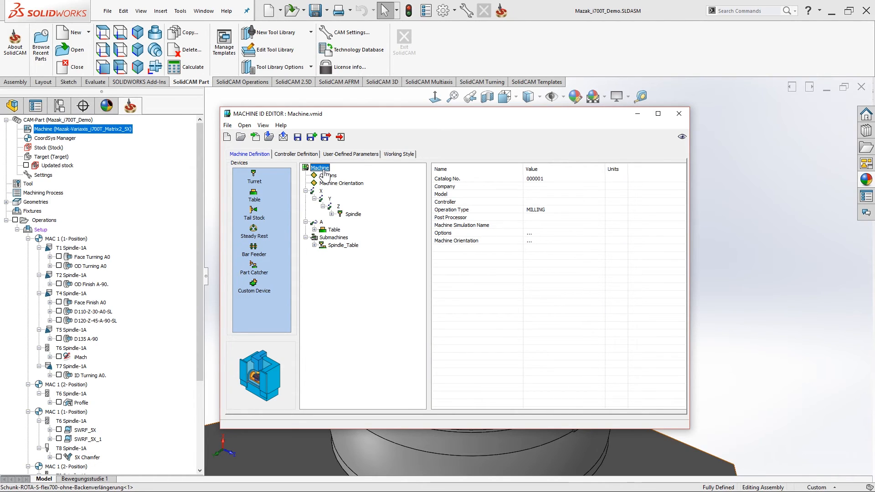
Step: Examine the default spindle, table and A axis properties, and which components can be added to the machine and the axis
left_click(353, 216)
left_click(333, 230)
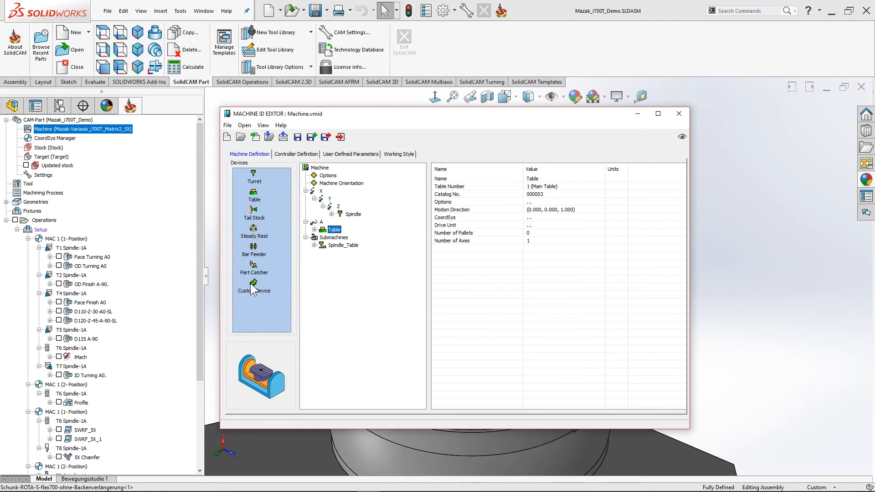
right_click(316, 170)
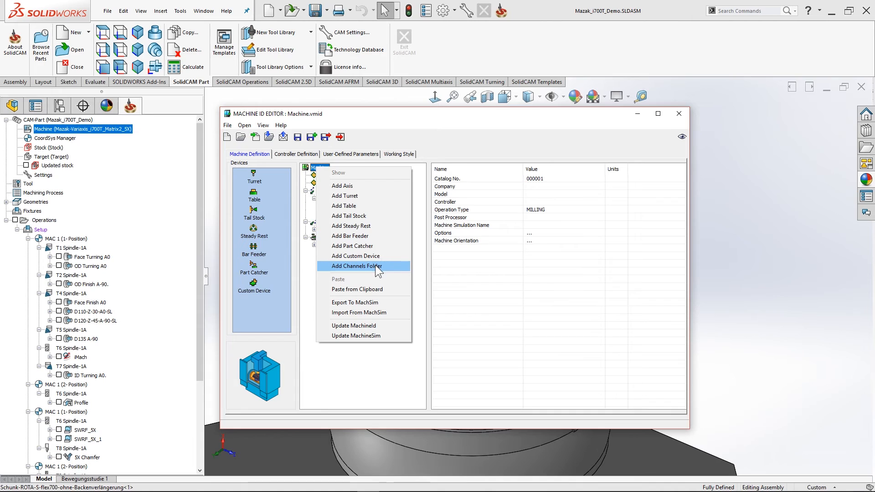
left_click(305, 272)
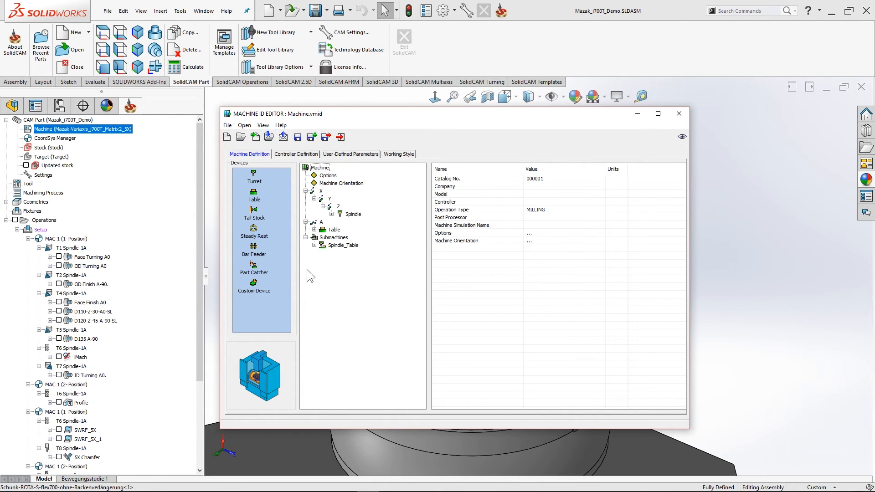
left_click(321, 222)
right_click(322, 222)
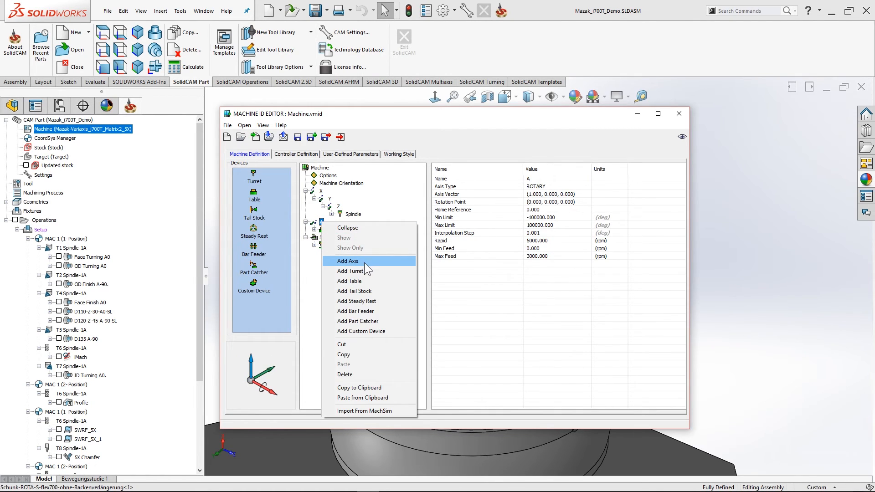
left_click(308, 262)
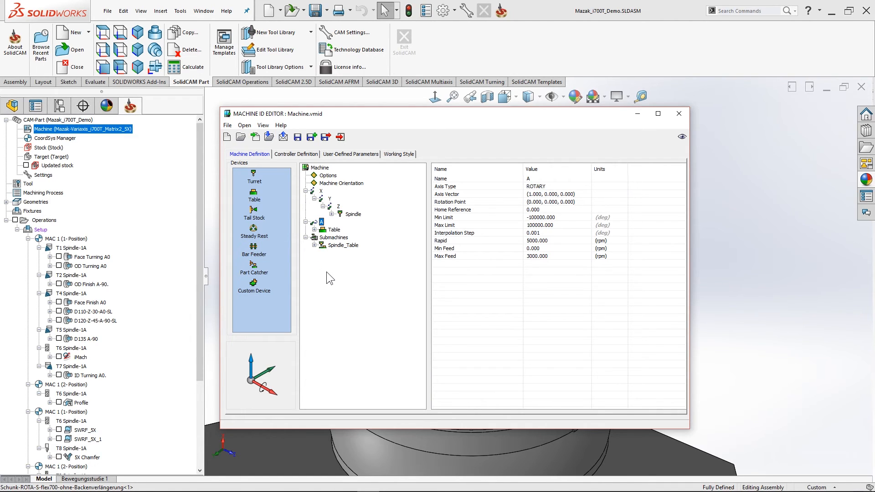
Step: Try to delete the default spindle under the Z axis
left_click(354, 215)
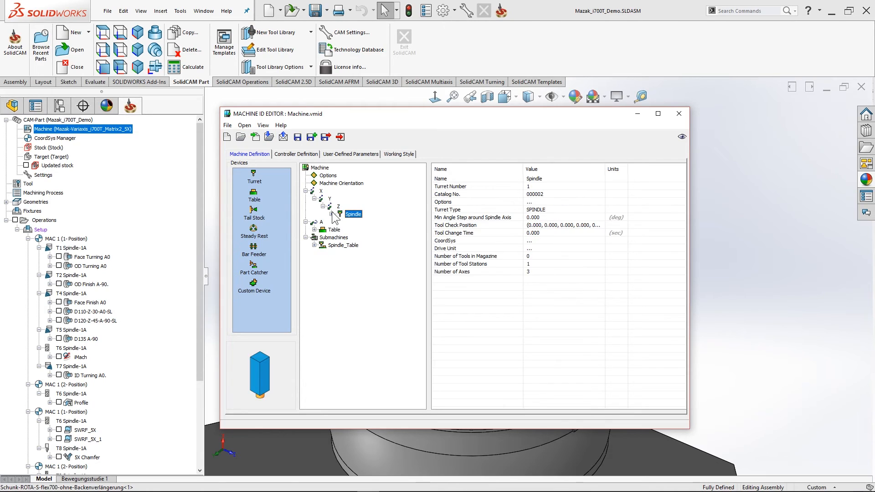
right_click(355, 215)
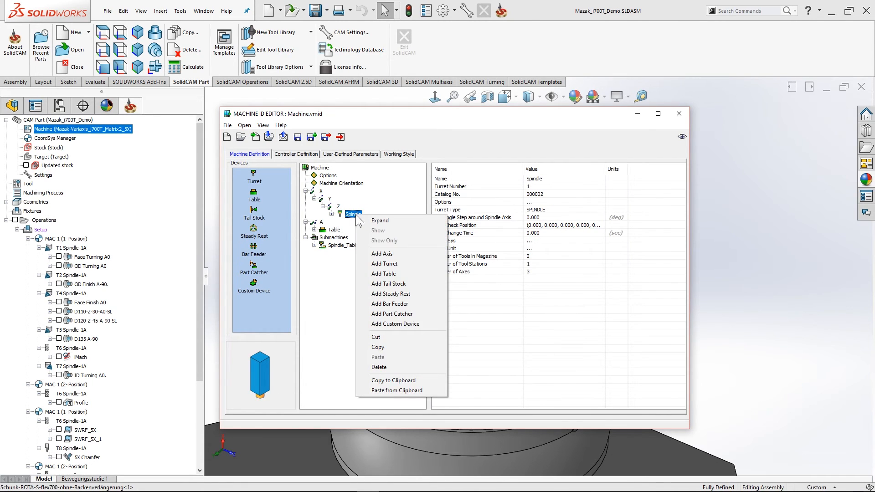
left_click(380, 367)
left_click(441, 286)
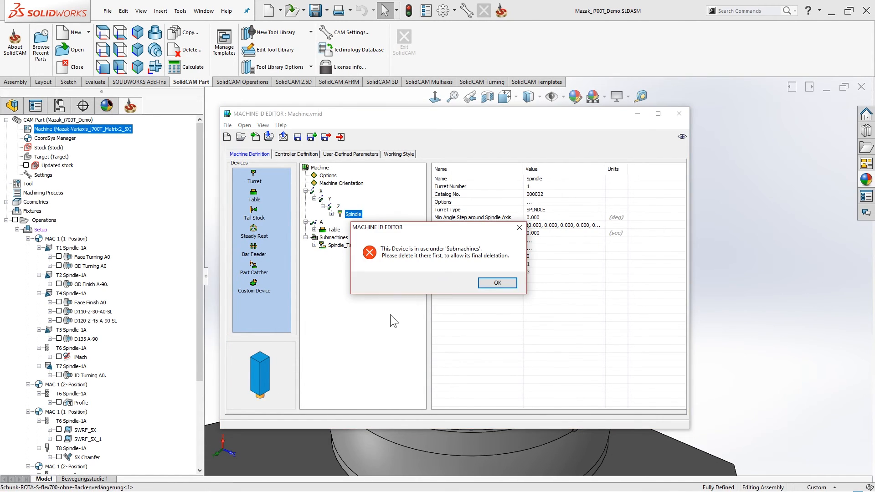
left_click(488, 282)
Step: Delete the Spindle_Table submachine and the default spindle under the Z axis
right_click(332, 245)
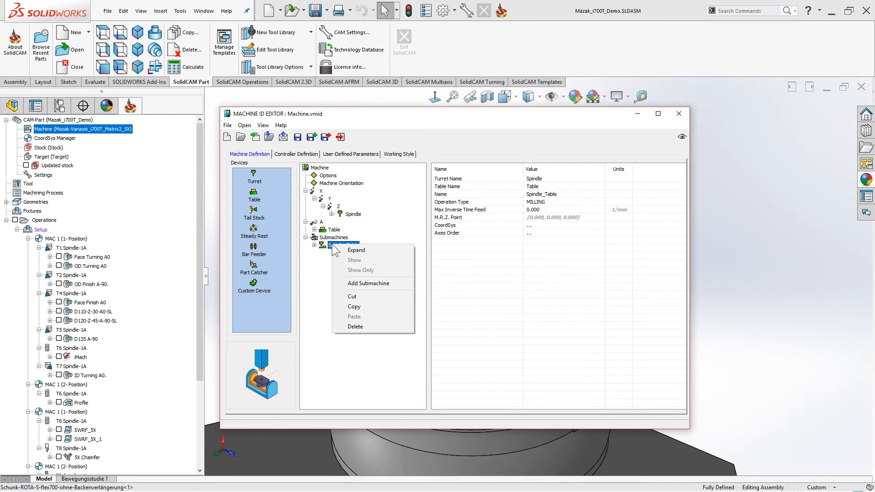
left_click(356, 327)
left_click(443, 281)
right_click(350, 215)
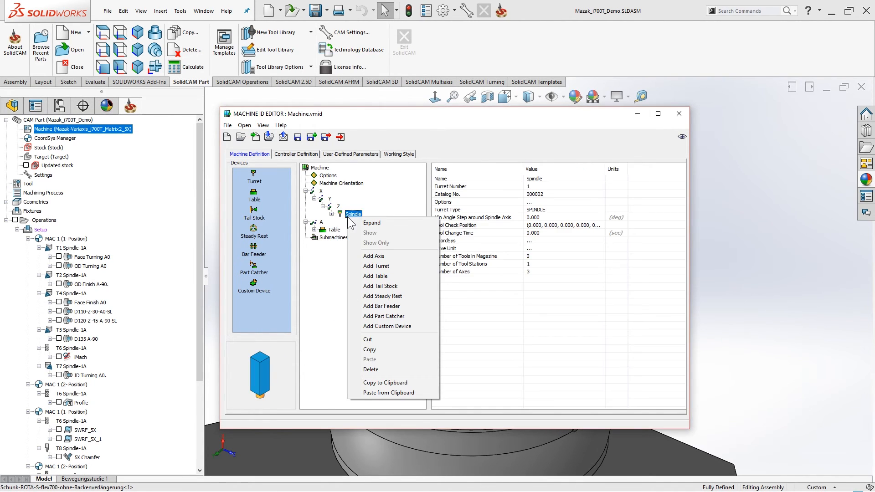
left_click(376, 367)
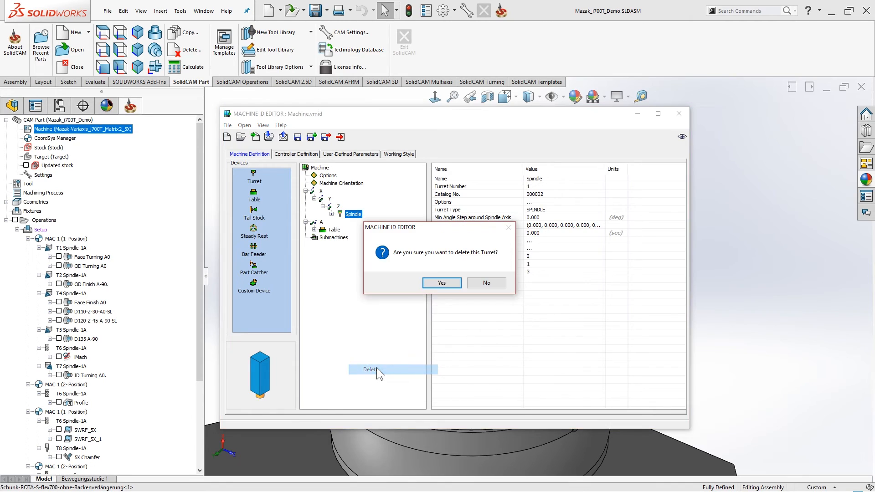
left_click(443, 282)
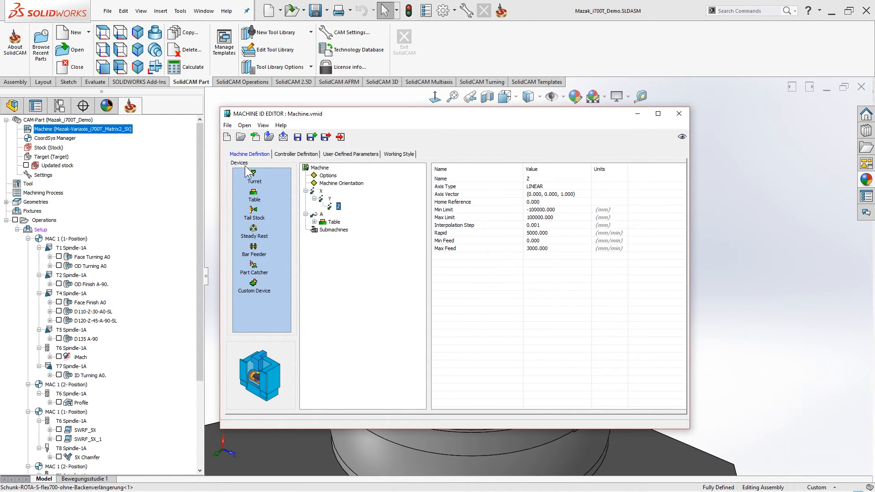
Step: Add a turret under the Z axis and rearrange the linear axes so that Y carries X and X carries Z
left_click_drag(252, 175, 338, 208)
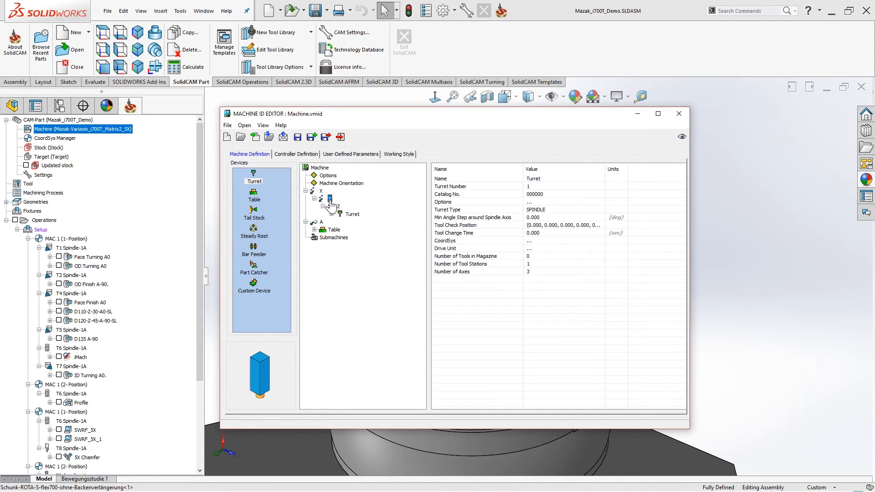
left_click_drag(330, 202, 327, 170)
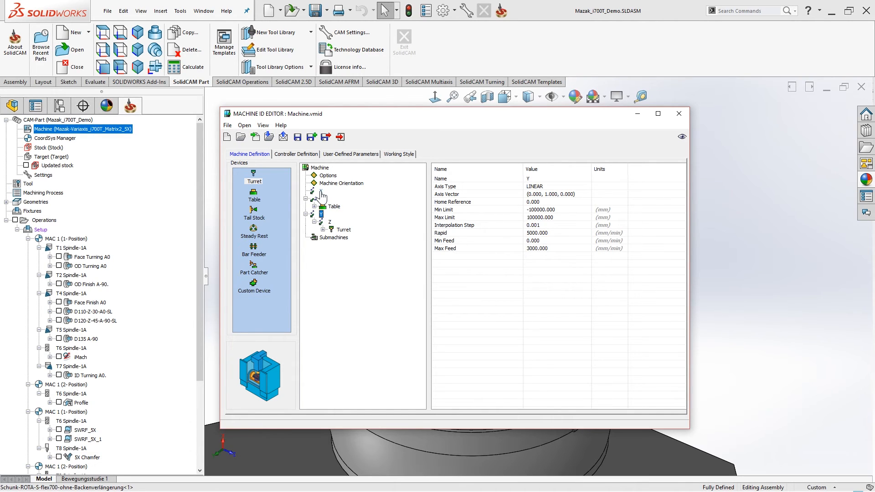
left_click_drag(321, 191, 322, 216)
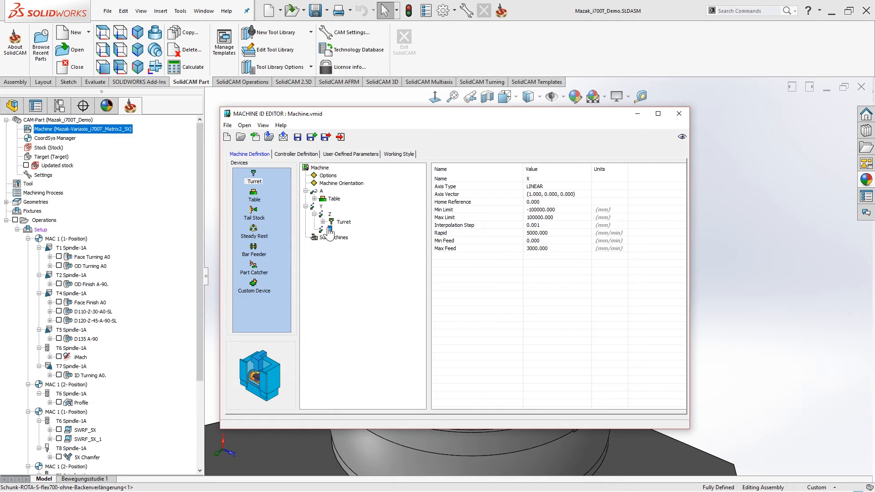
mouse_move(331, 231)
left_mouse_down()
mouse_move(331, 216)
mouse_move(332, 230)
left_mouse_up()
Step: Rename the turret under the Z axis as Spindle
left_click(352, 230)
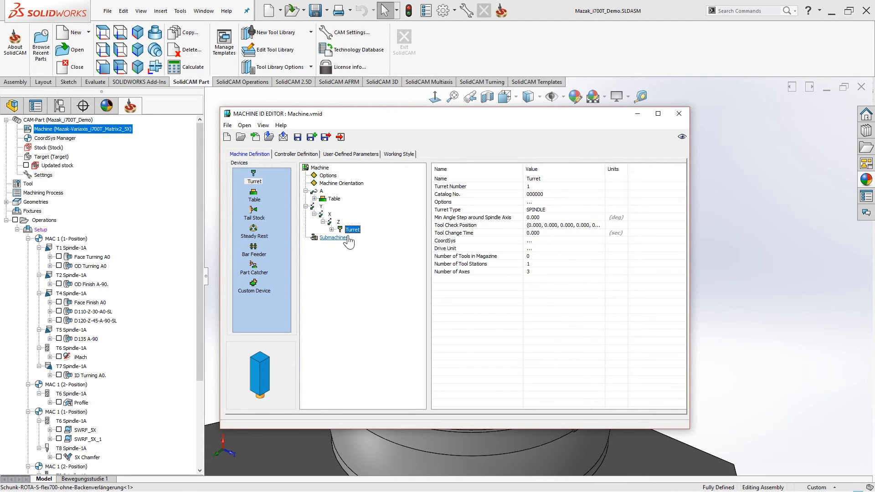
left_click(561, 179)
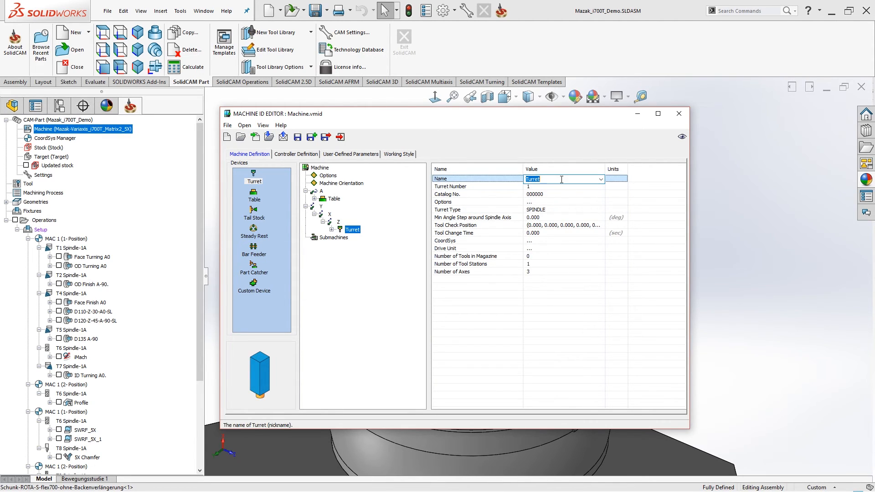
type("Spindle")
key("Return")
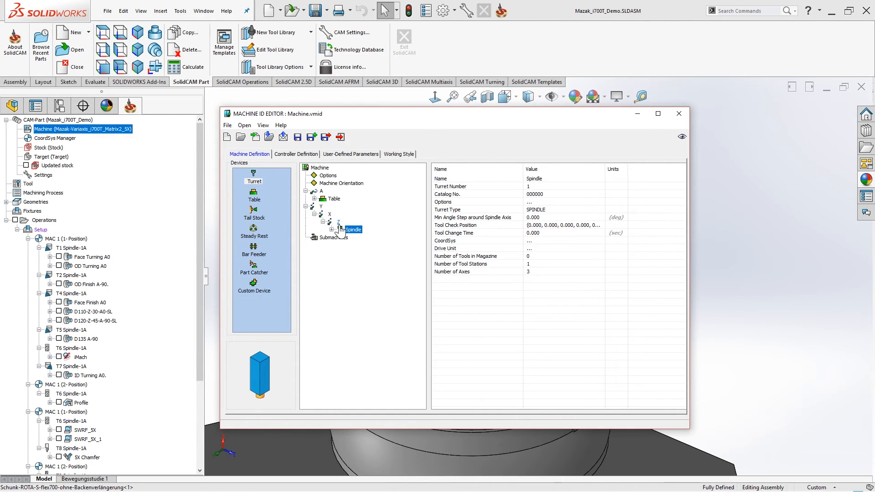
Step: Add an axis named C under the A axis and place the table beneath it
left_click(321, 190)
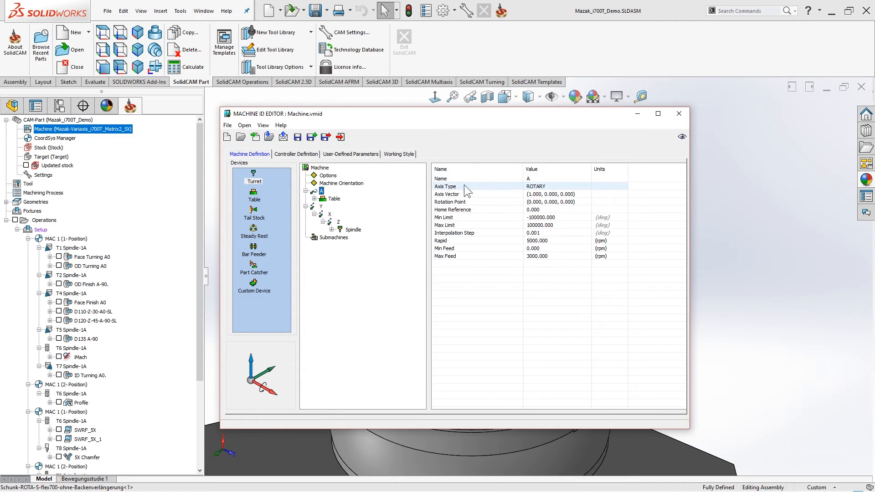
right_click(321, 192)
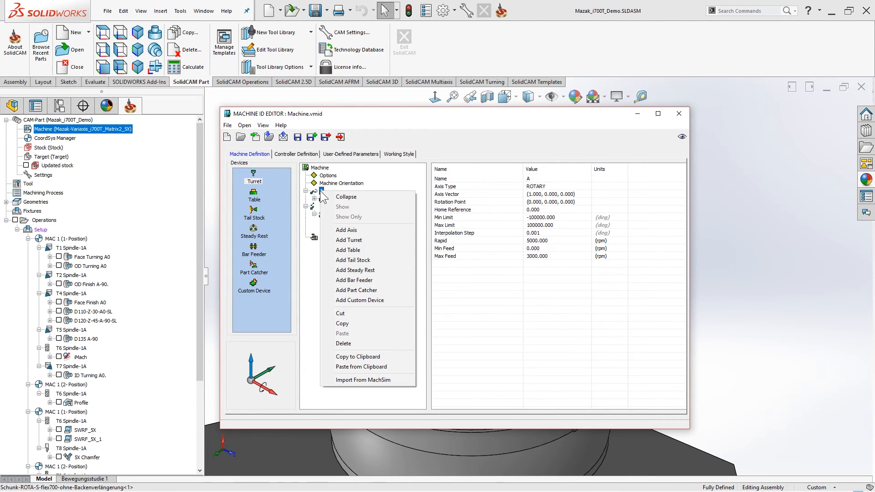
left_click(361, 230)
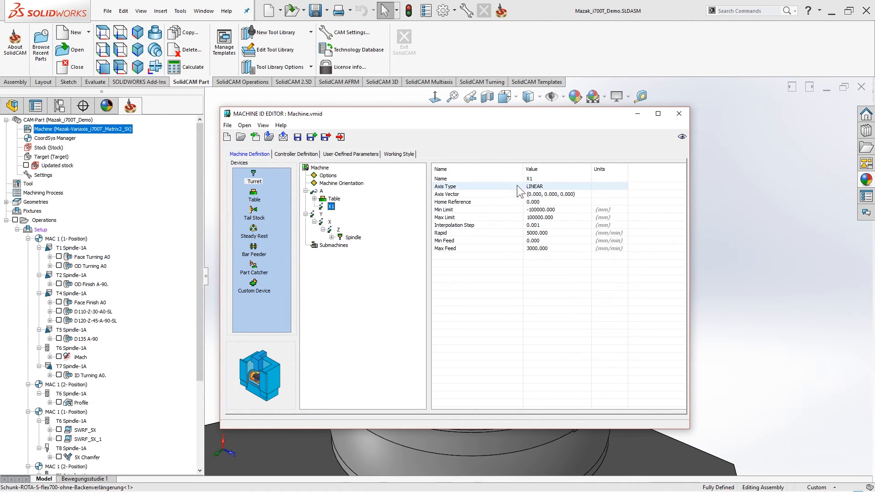
left_click(533, 179)
type("C")
left_click(405, 311)
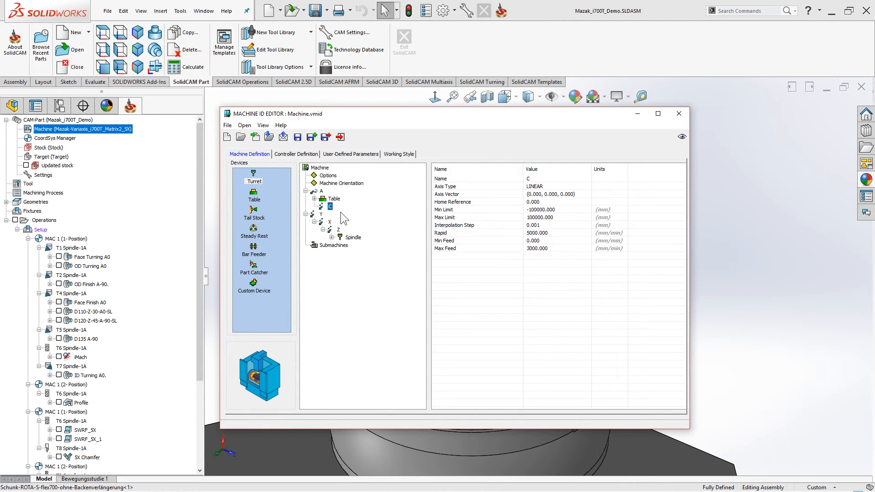
left_click_drag(332, 205, 321, 206)
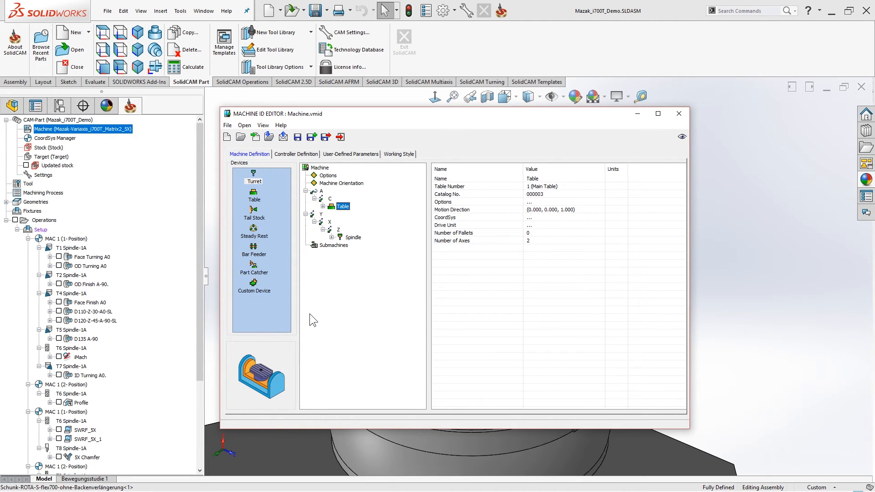
Step: Set the machine's company to Mazak
left_click(320, 168)
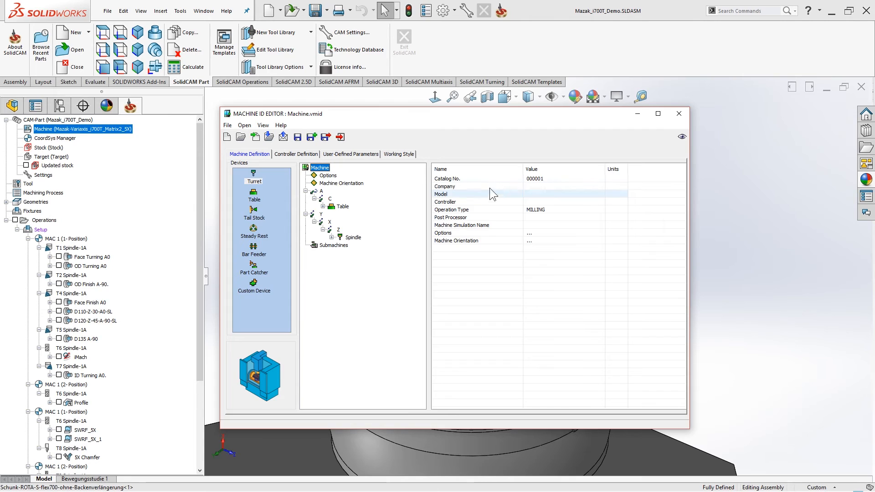
left_click(547, 186)
type("Mazak")
key("BackSpace")
type("ak")
key("Return")
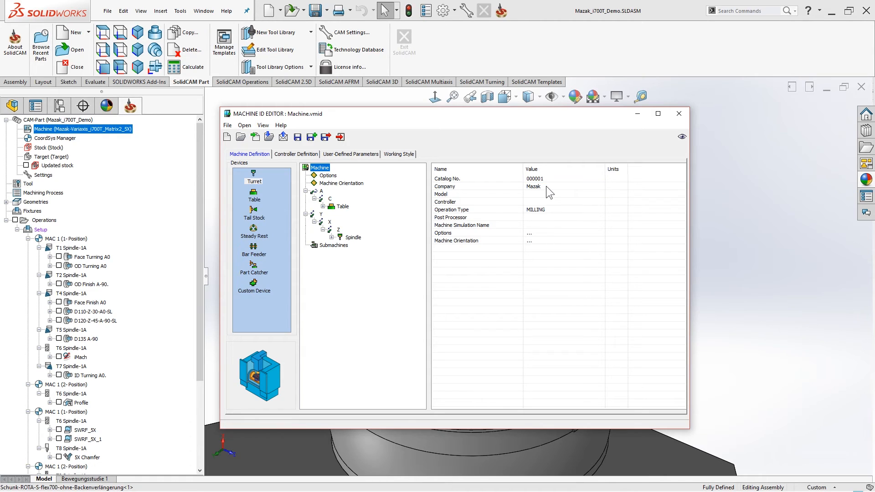
Step: Set the machine's model to Variaxis i700T and its controller to Matrix II
left_click(546, 193)
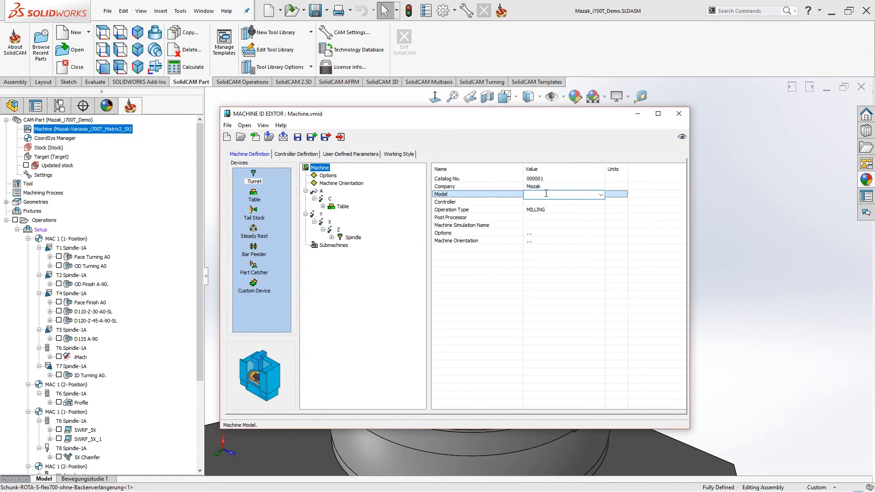
type("Variaxis i700T")
key("Return")
left_click(542, 201)
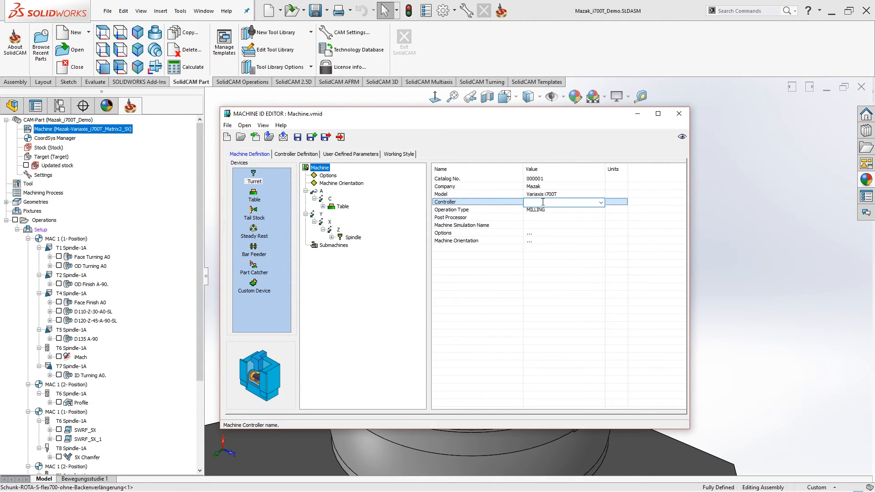
type("Matrix II")
key("Return")
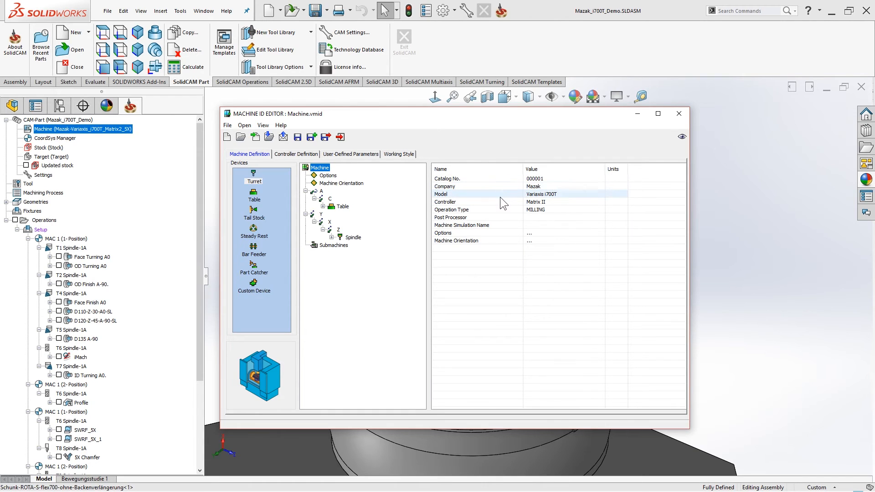
Step: Set the machine's operation type to MILLING and TURNING
left_click(474, 211)
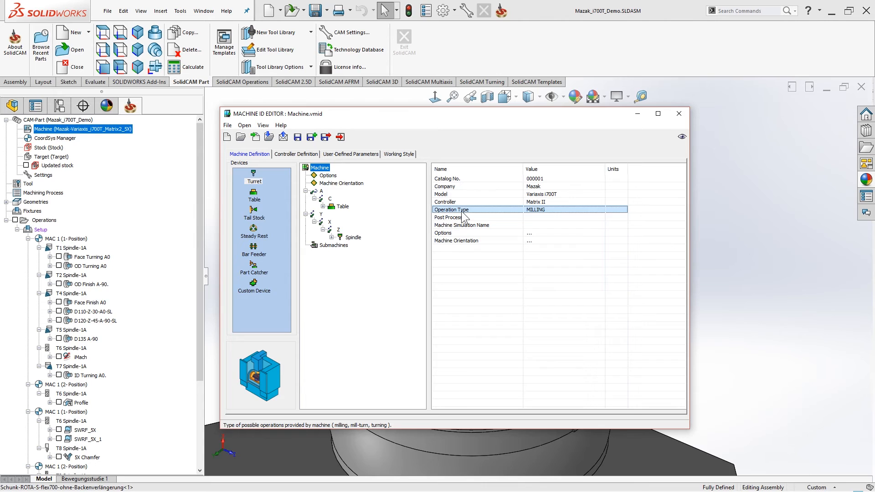
left_click(556, 212)
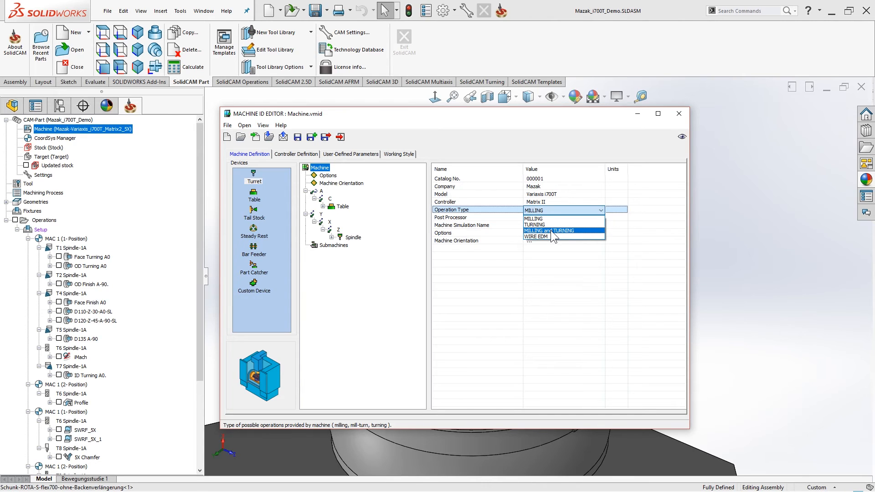
left_click(548, 231)
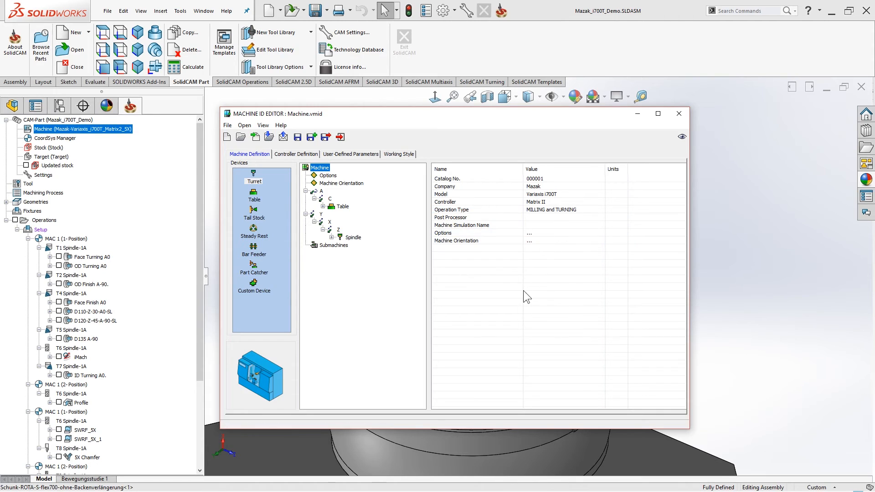
Step: Check the machine's post-processor choices and the machine simulation name setting
left_click(481, 216)
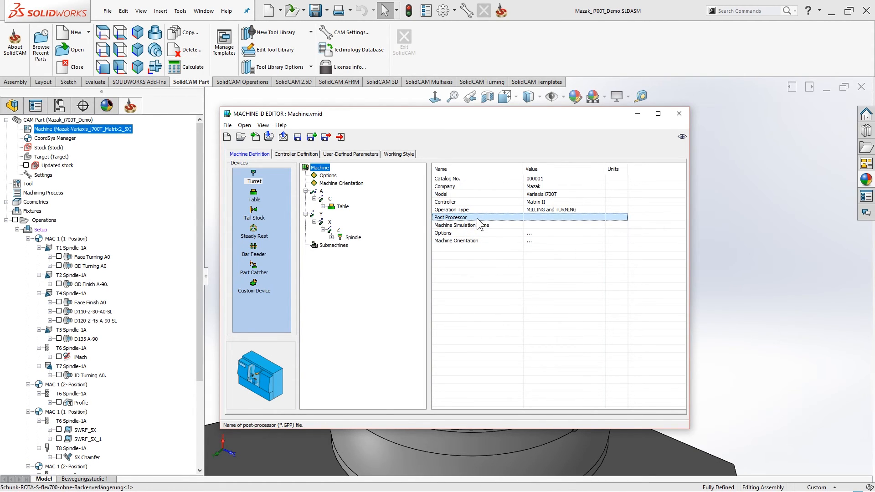
left_click(601, 218)
left_click(601, 218)
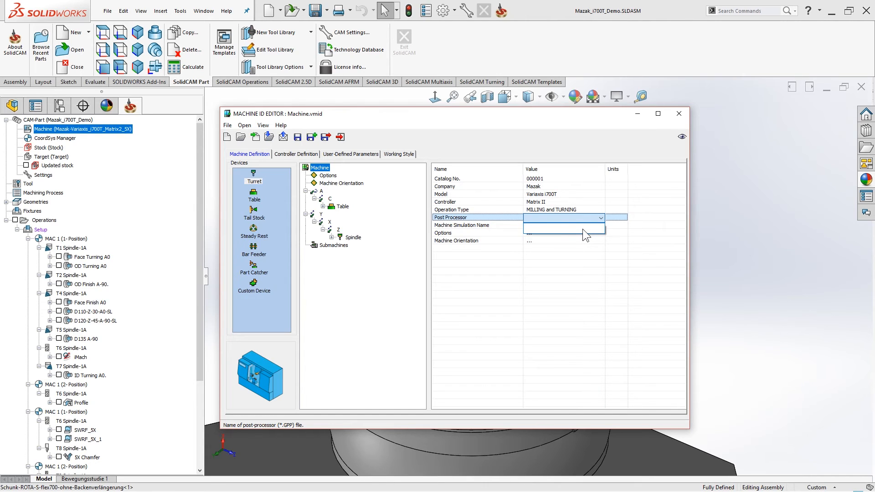
left_click(557, 315)
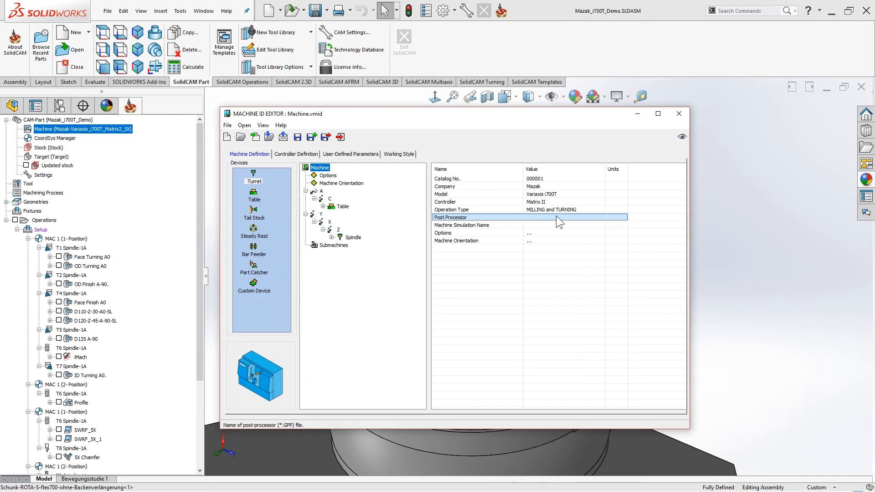
left_click(545, 226)
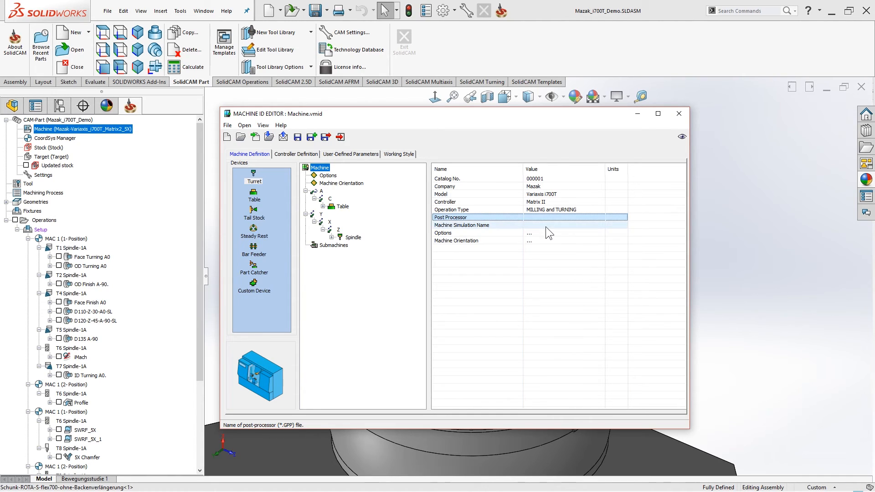
Step: Switch to the i700T folder in File Explorer, duplicate the Mazak-i700T simulation folder and rename the copy to i700T
left_click(564, 279)
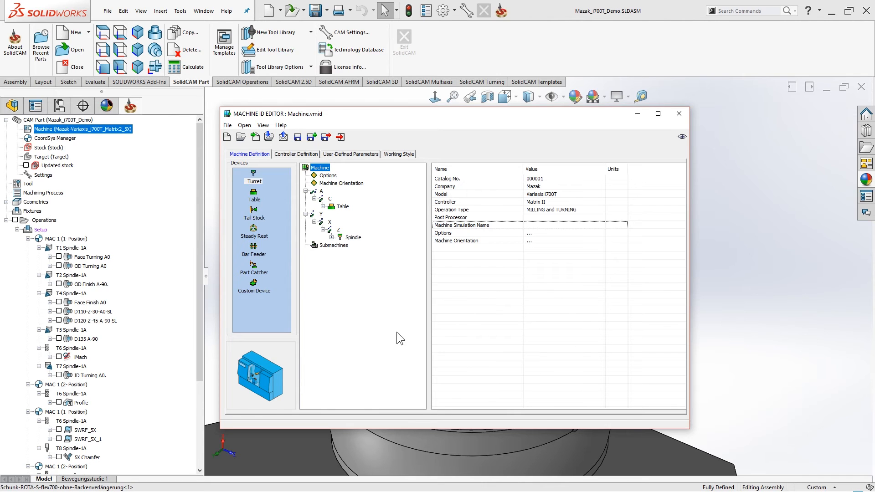
key("alt+Tab")
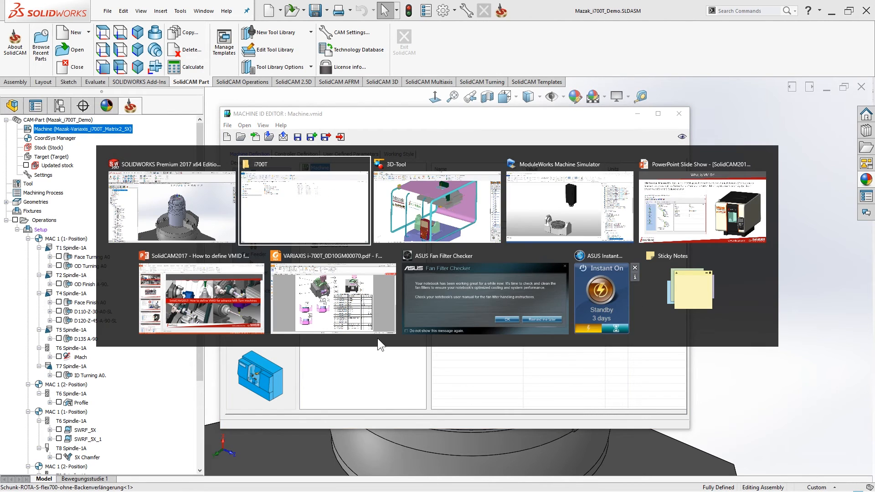
left_click(322, 195)
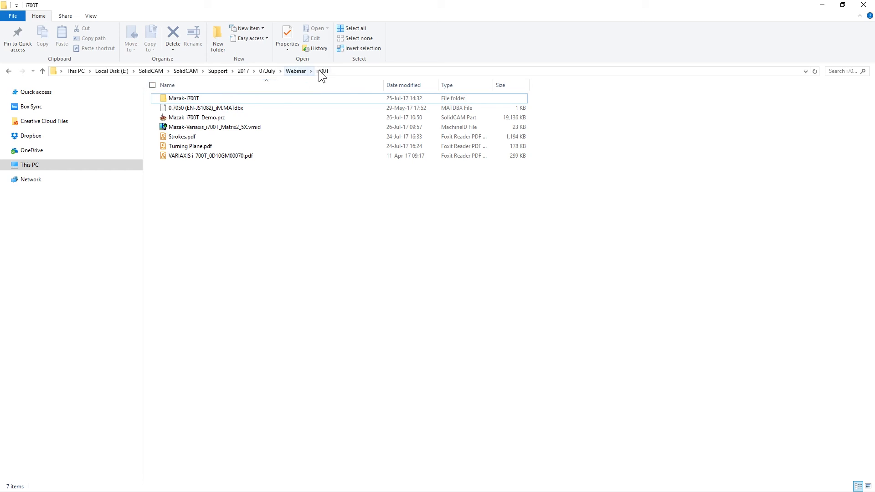
left_click(189, 98)
right_click(189, 99)
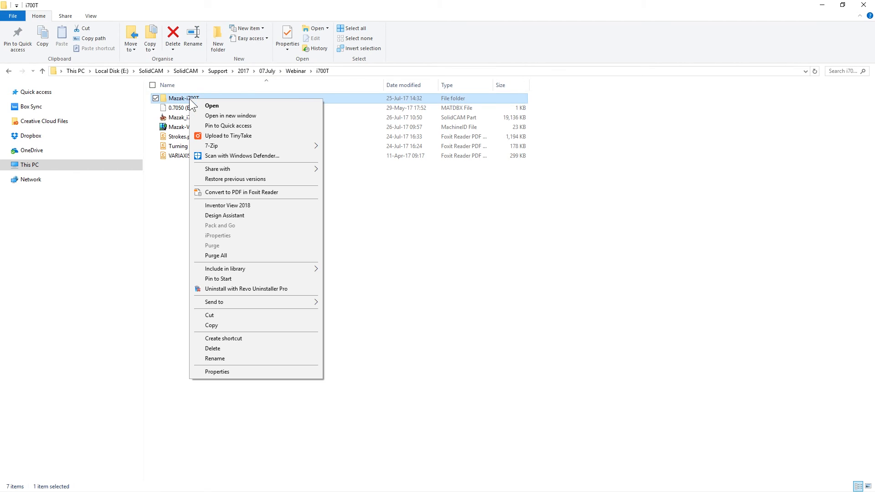
left_click(221, 322)
key("ctrl+v")
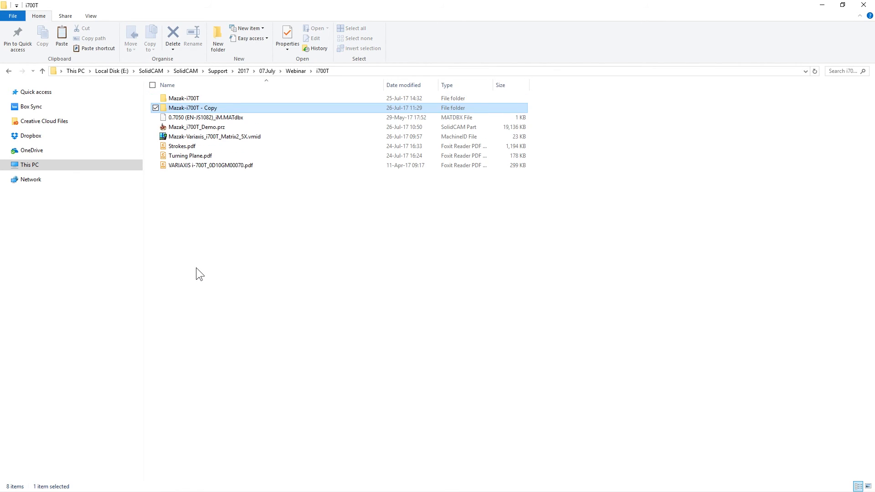
left_click(218, 108)
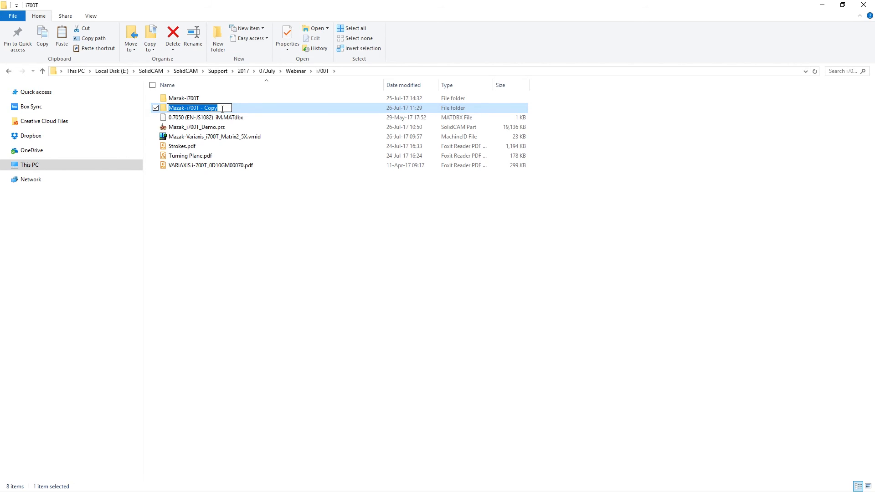
type("i700T")
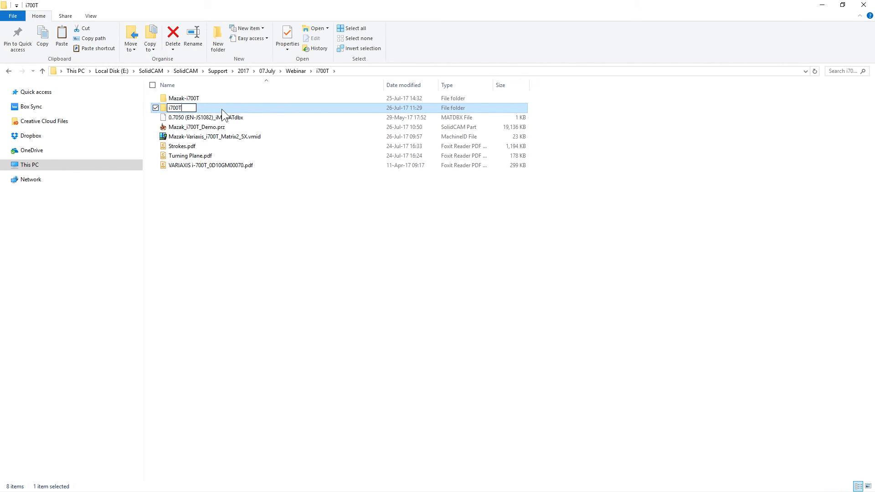
key("Return")
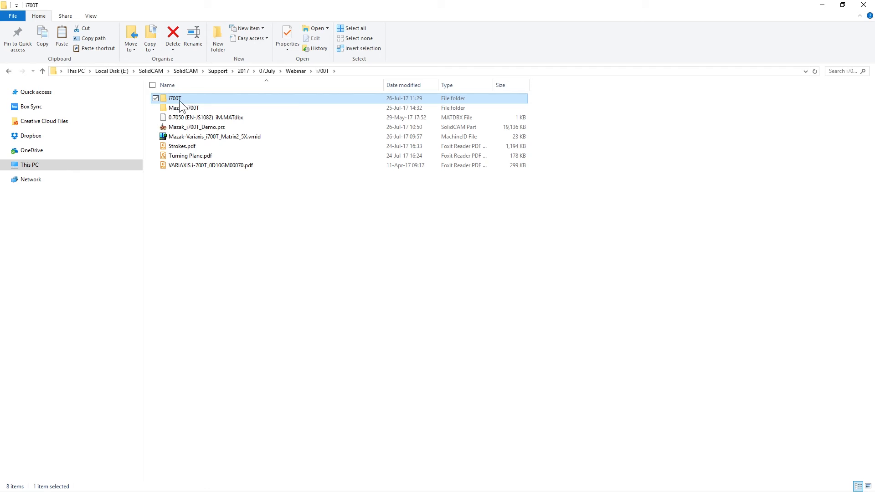
Step: Delete the Mazak-i700T.xml file from the new i700T folder and return to the parent folder
double_click(181, 100)
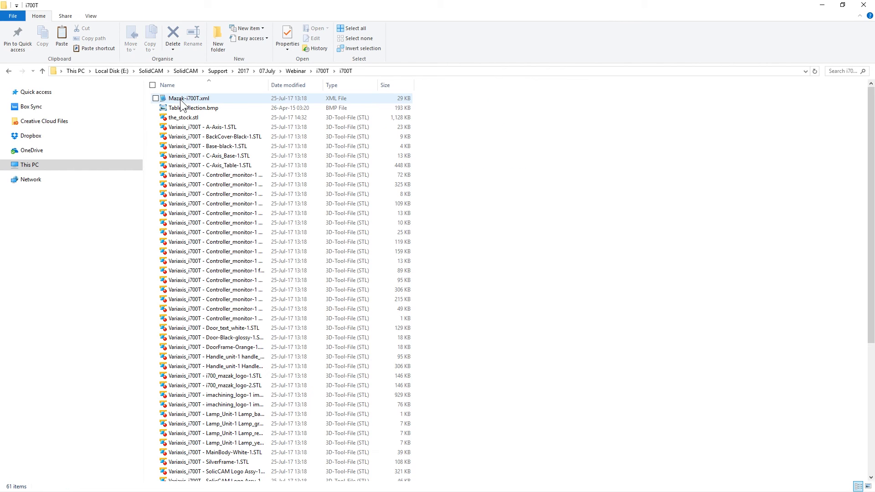
left_click(181, 100)
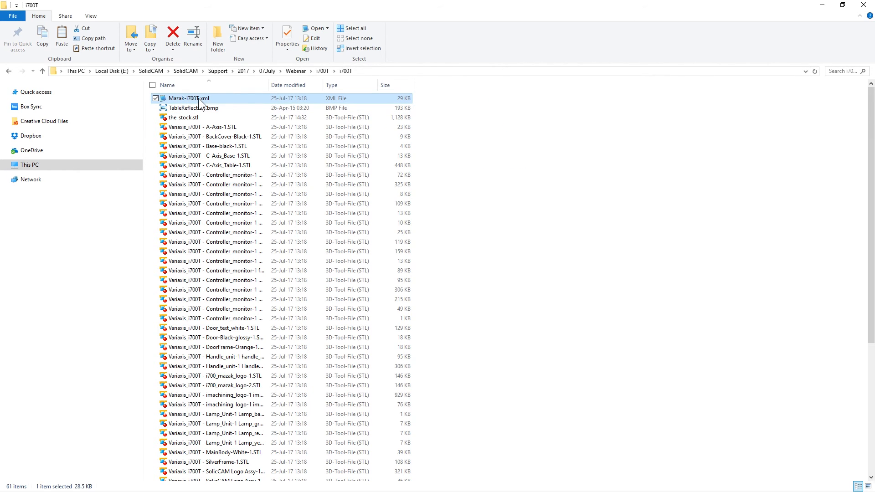
right_click(198, 98)
left_click(238, 234)
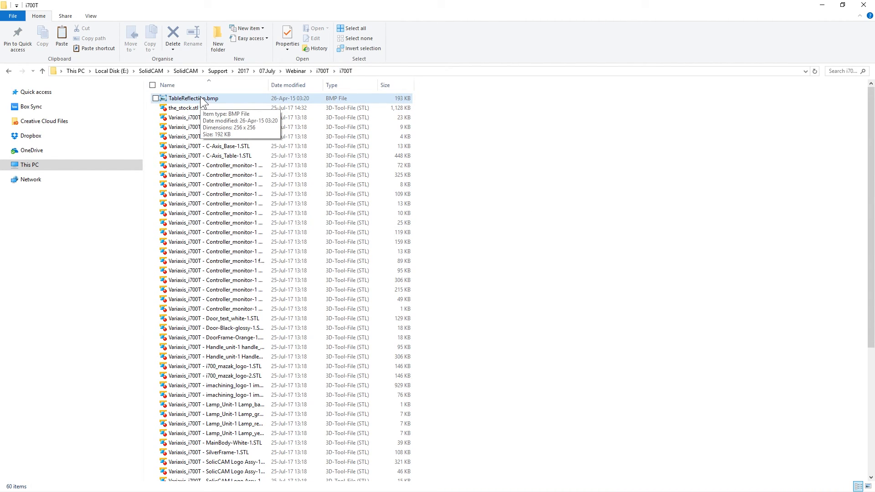
left_click(322, 71)
left_click(276, 212)
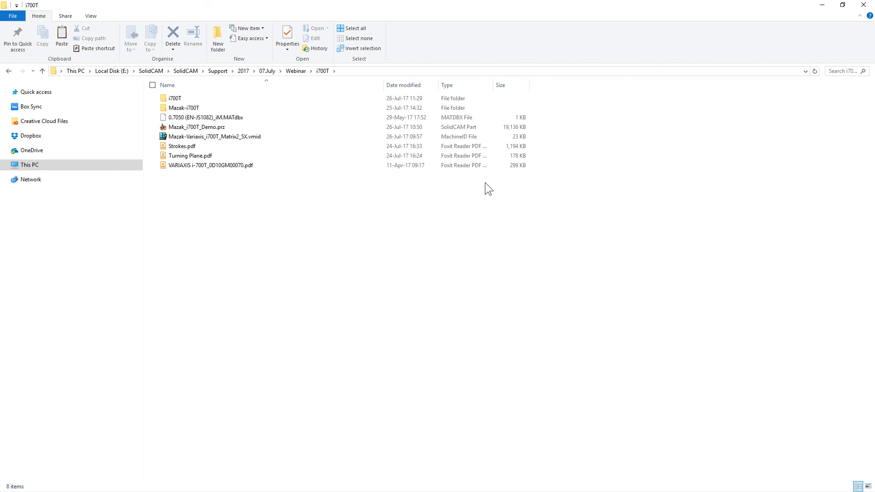
Step: Switch back to the Machine ID Editor and set the machine simulation name to i700T
key("alt+Tab")
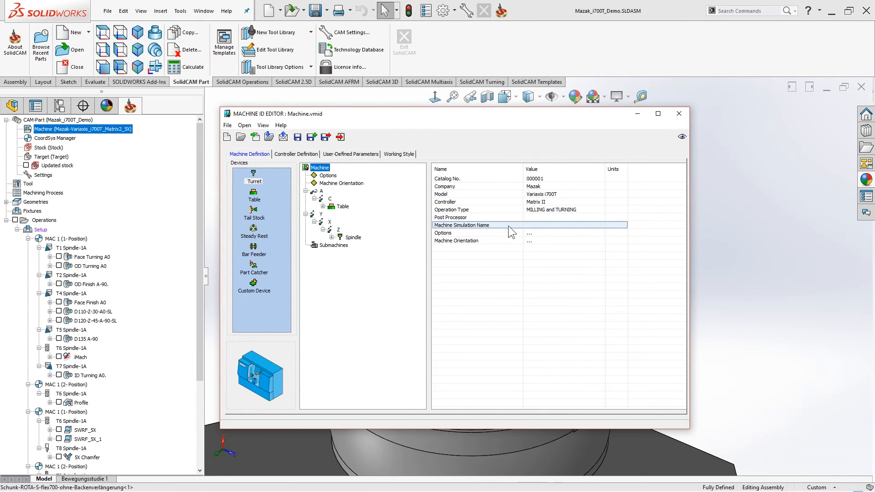
left_click(597, 225)
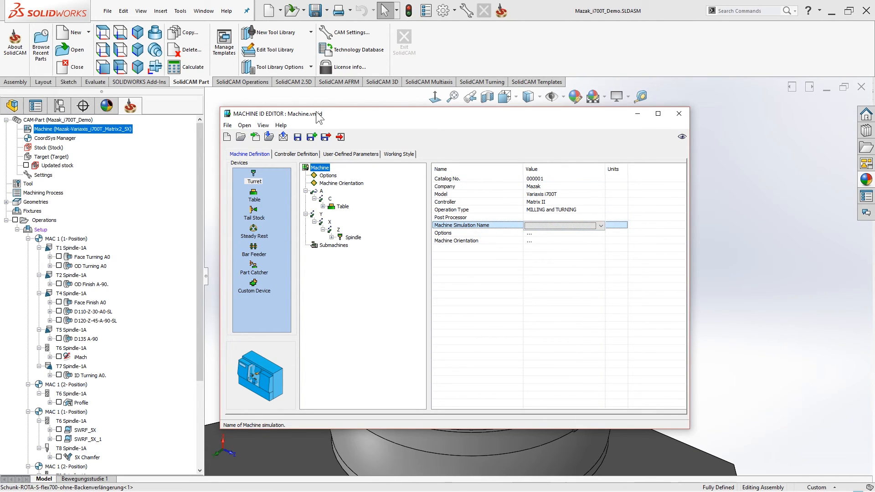
left_click(601, 227)
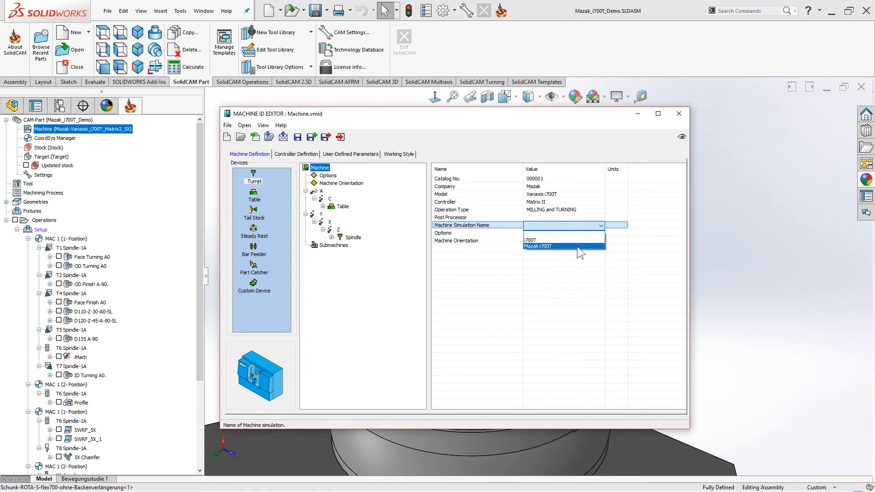
left_click(537, 241)
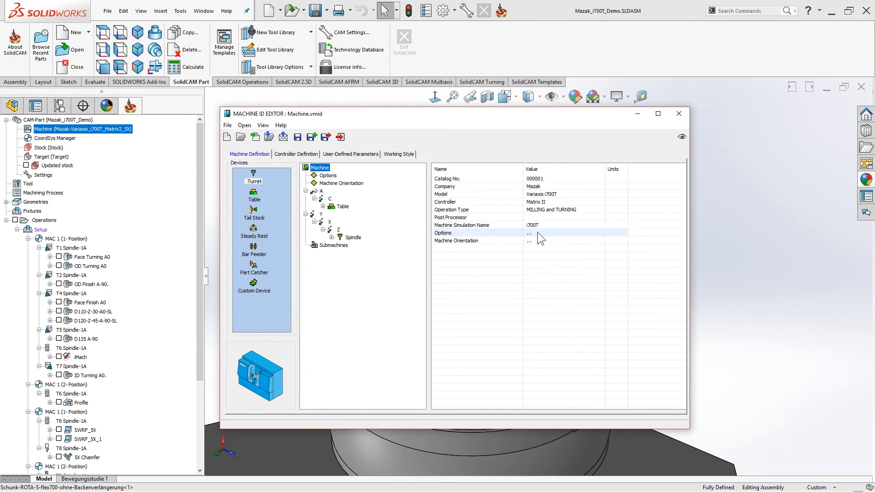
Step: Review the machine's Options and Machine Orientation settings and show the machine preview beside the editor
left_click(325, 177)
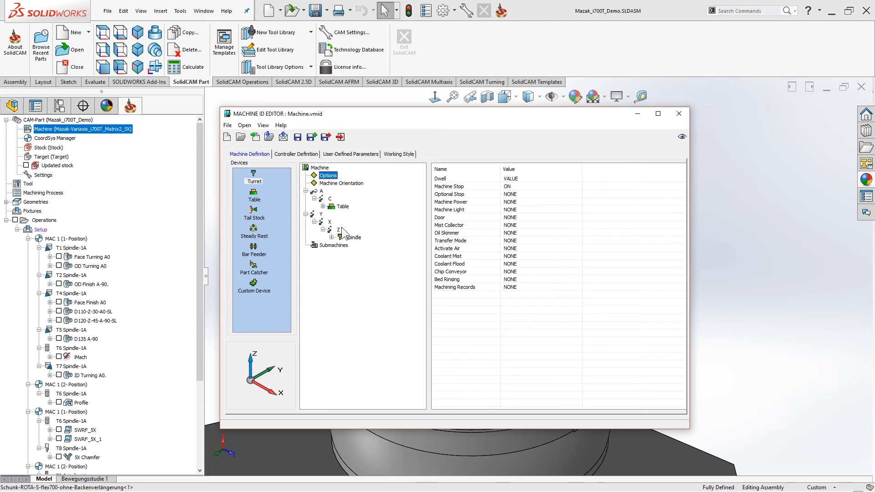
left_click(331, 184)
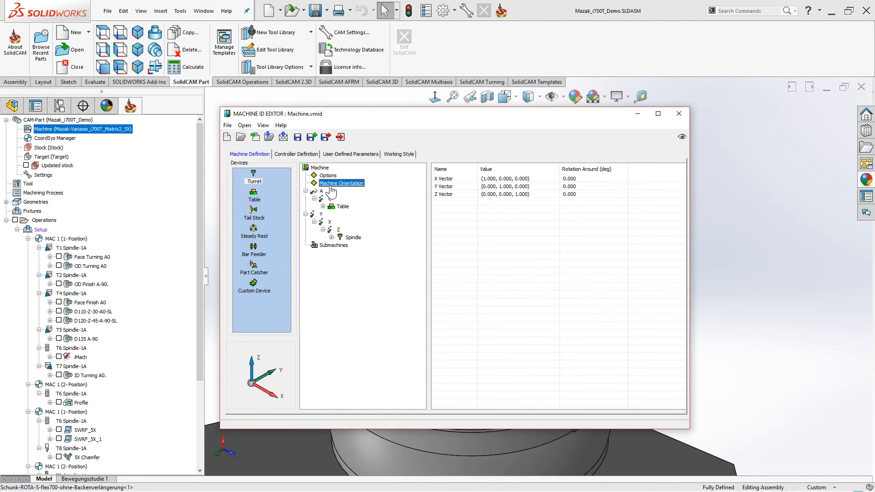
left_click_drag(399, 113, 259, 115)
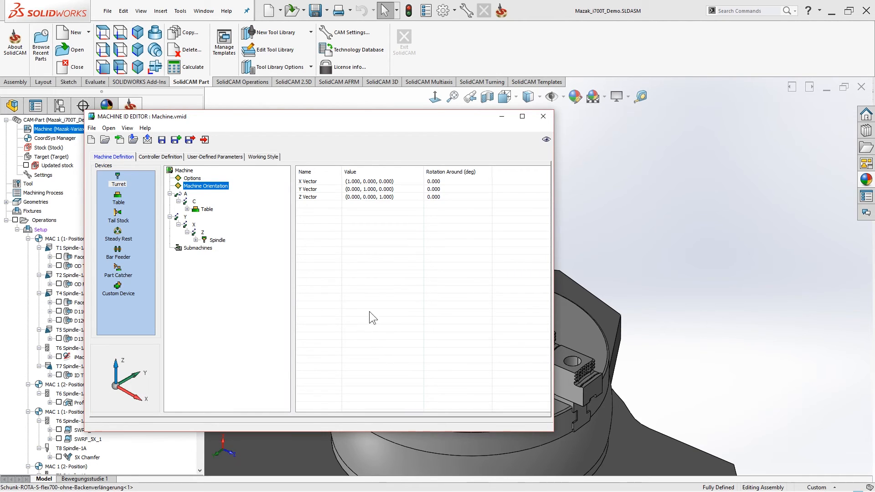
left_click(547, 141)
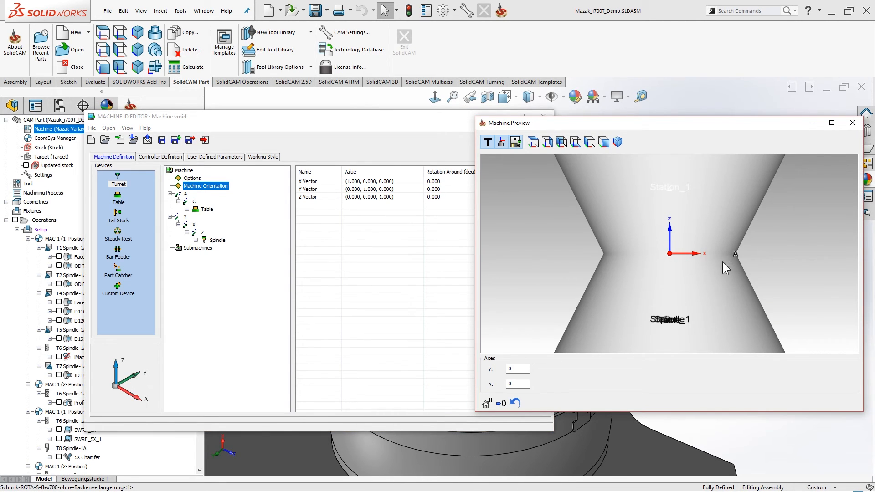
scroll(691, 264, "down", 2)
left_click_drag(428, 121, 347, 121)
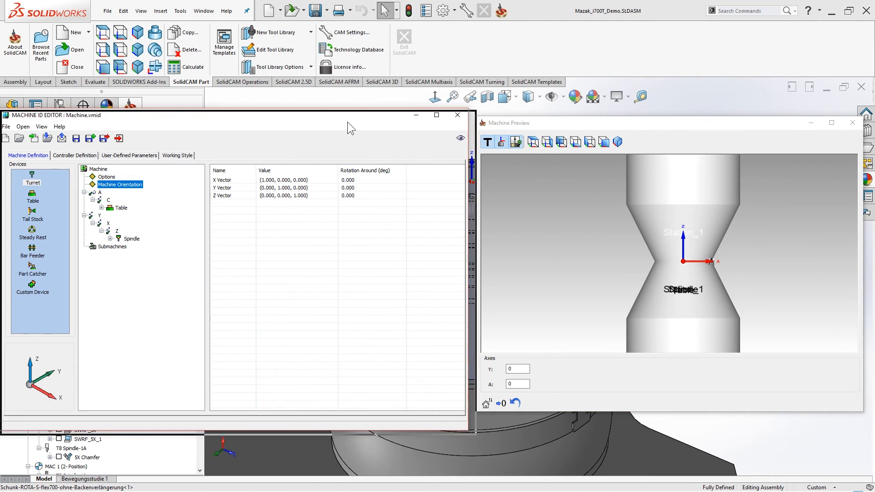
Step: Try machine orientation vectors X (0, 0, 1), Y (0, -1, 0) and Z (1, 0, 0) and check them in the preview
left_click(340, 182)
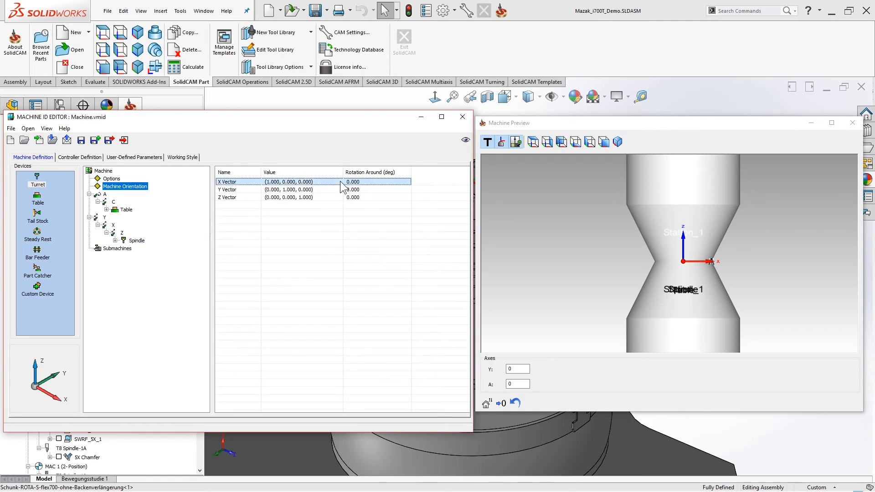
left_click(340, 181)
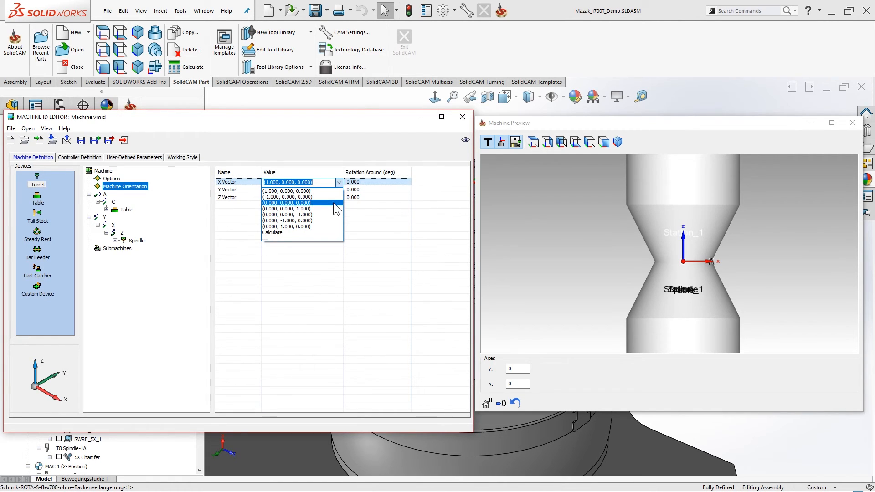
left_click(332, 206)
left_click(339, 188)
left_click(338, 189)
left_click(321, 232)
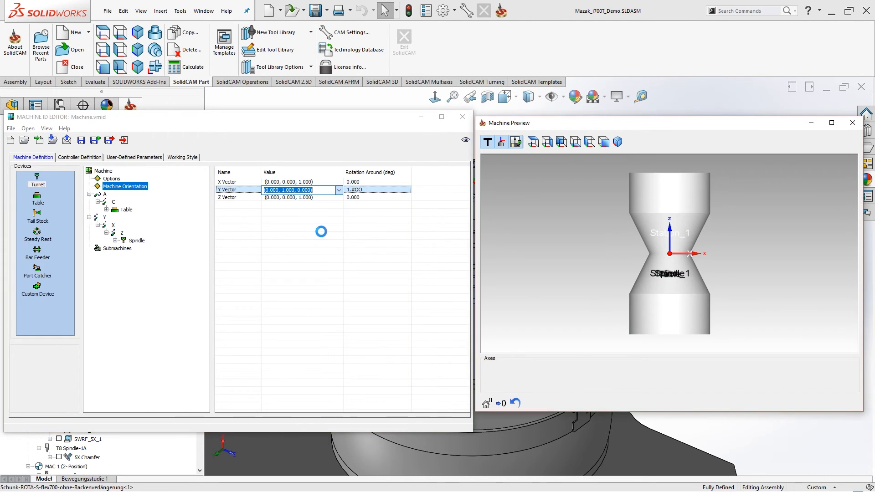
left_click(339, 201)
left_click(339, 198)
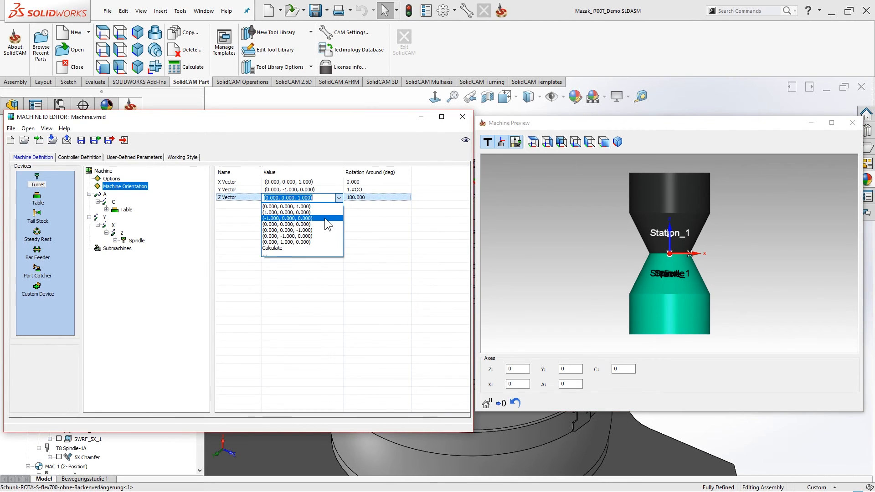
left_click(327, 209)
left_click(509, 202)
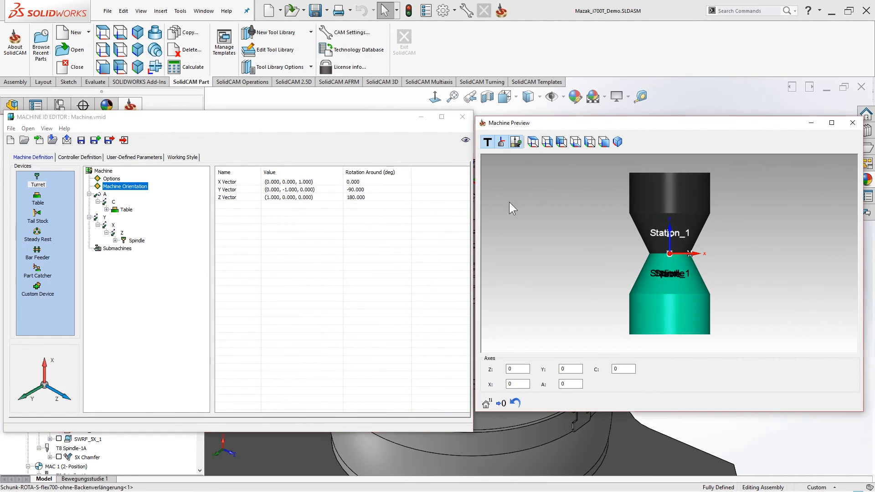
left_click(604, 143)
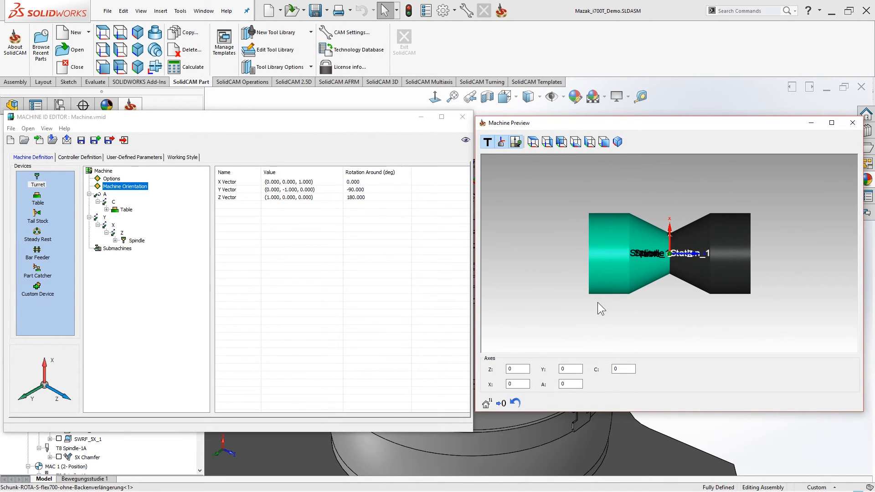
scroll(683, 255, "up", 5)
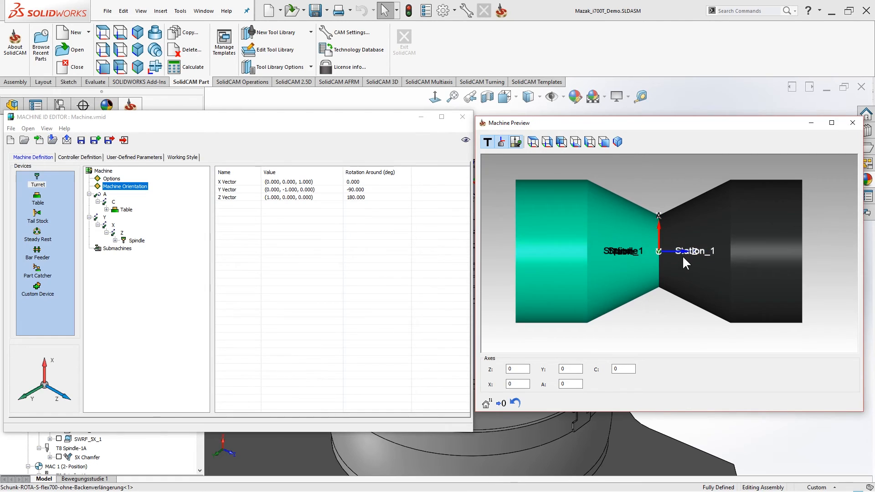
scroll(681, 256, "up", 3)
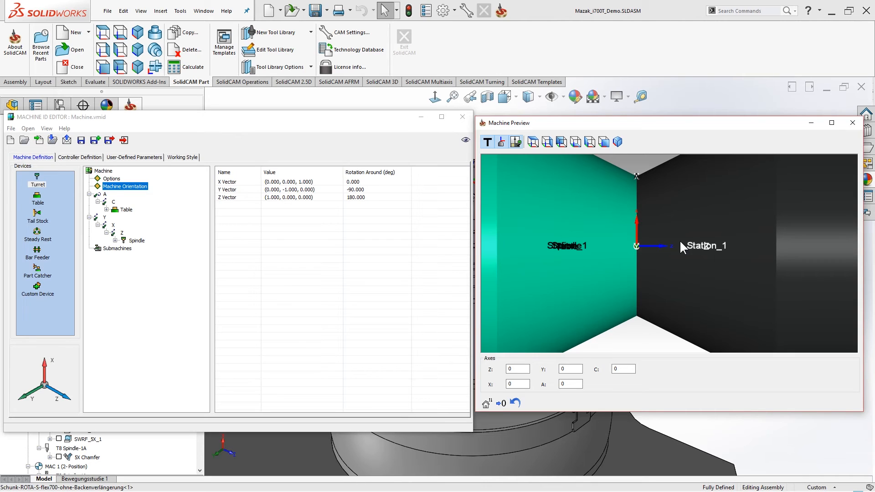
Step: Try a rotation of 0 around the machine's Y vector, and set it back to -90 degrees
left_click(396, 189)
left_click(396, 189)
type("0")
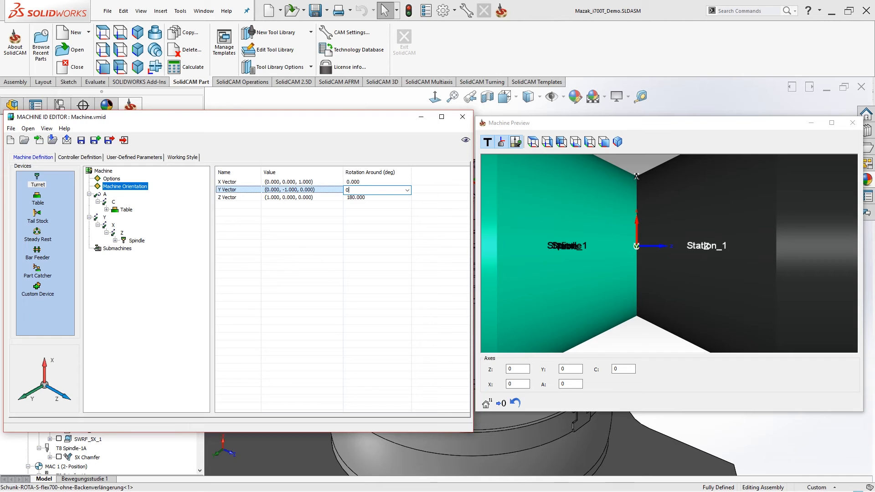
type("-90")
key("Return")
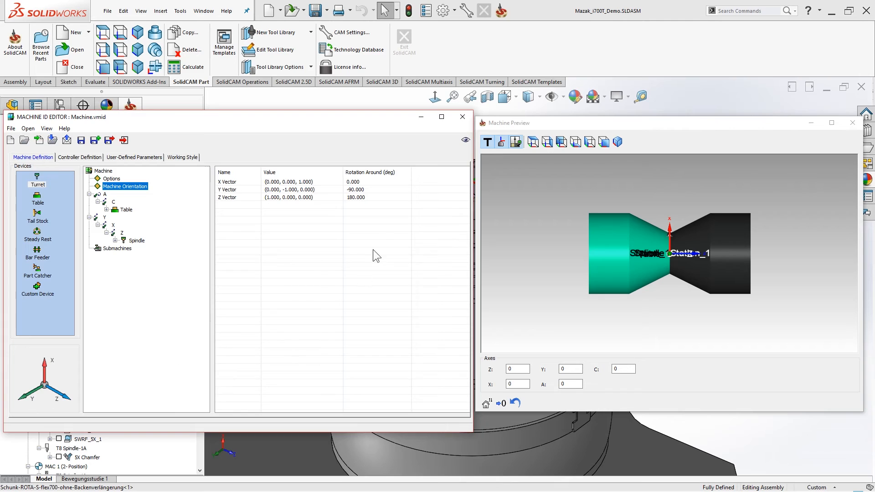
Step: Set the machine orientation's Y and Z vector rotations to 0, check the machine preview and close it
left_click(378, 191)
type("0")
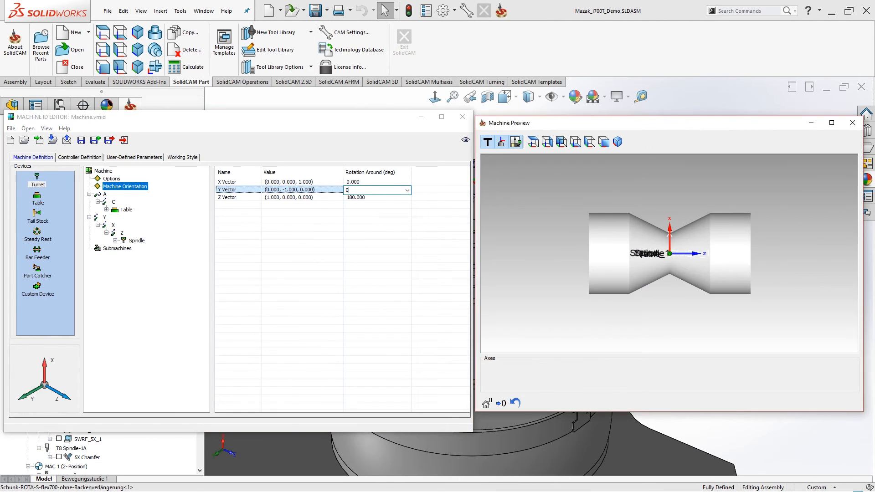
left_click(372, 198)
type("0")
key("Return")
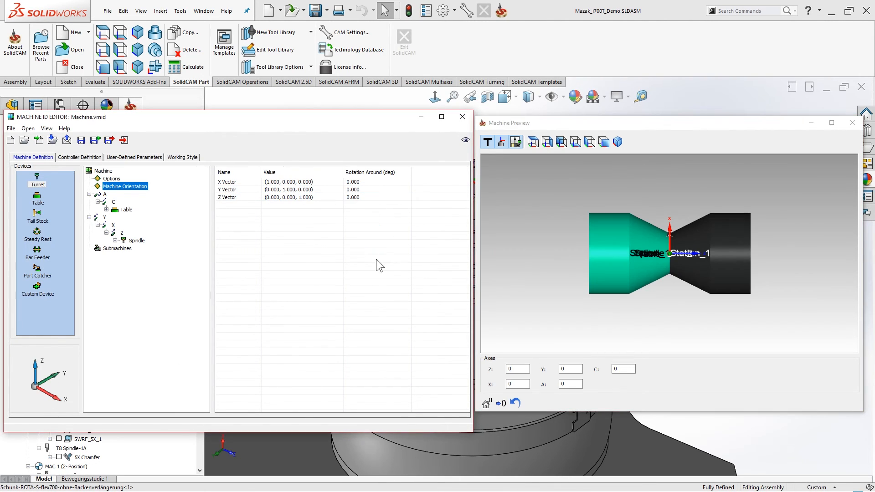
left_click(604, 143)
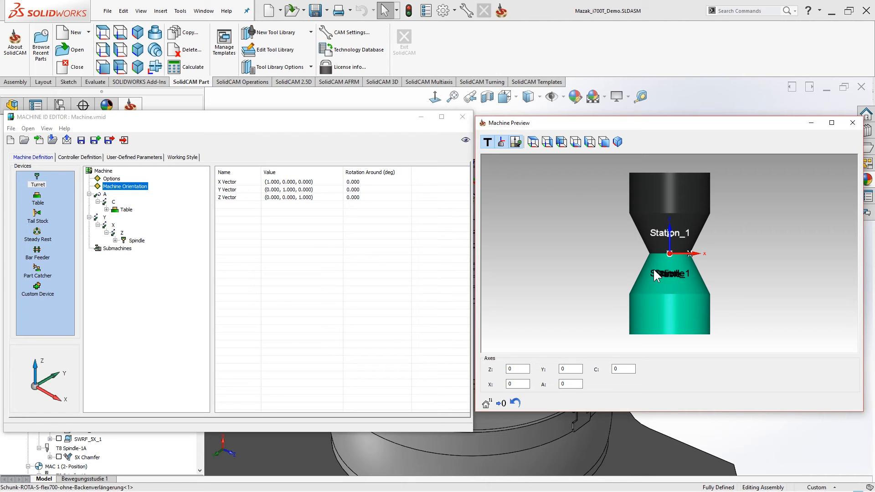
left_click(852, 122)
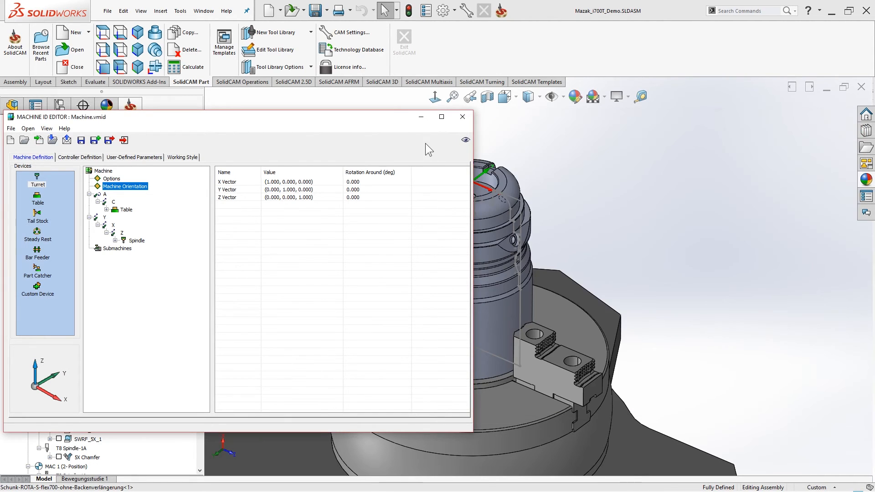
Step: Save the machine ID file as Mazak_i700T in the i700T folder, and try to save and exit the editor
left_click_drag(342, 116, 495, 111)
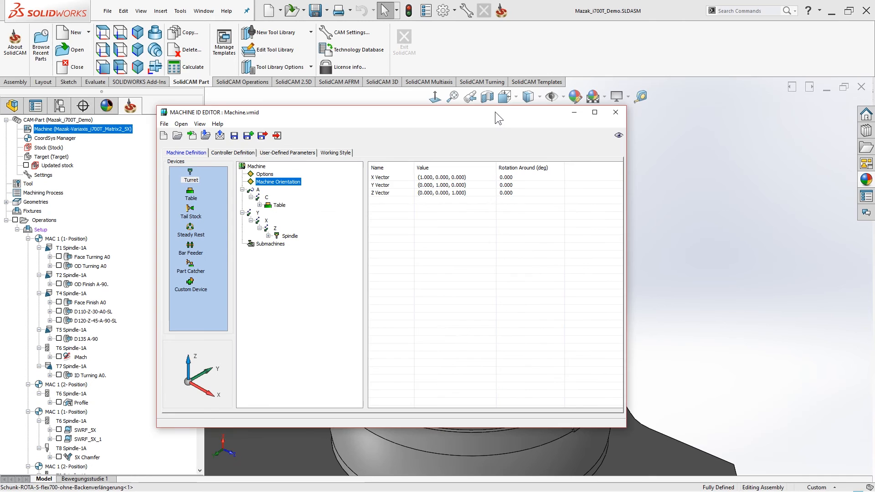
left_click(164, 124)
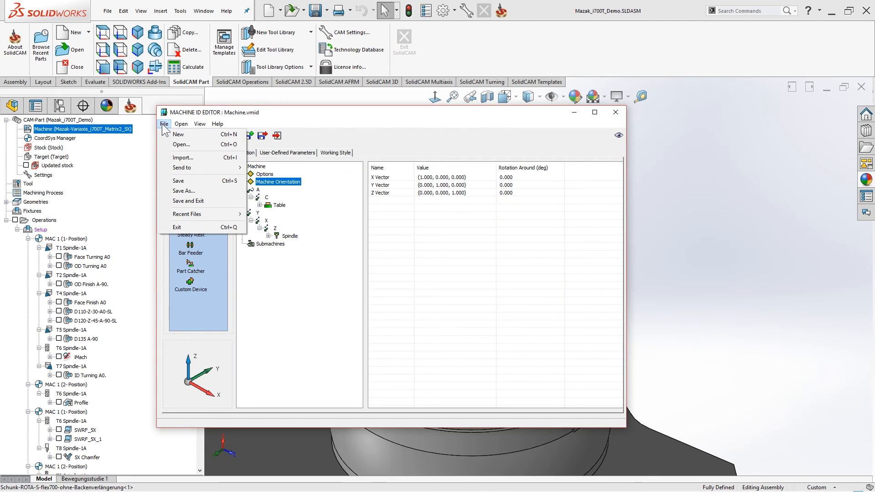
left_click(184, 192)
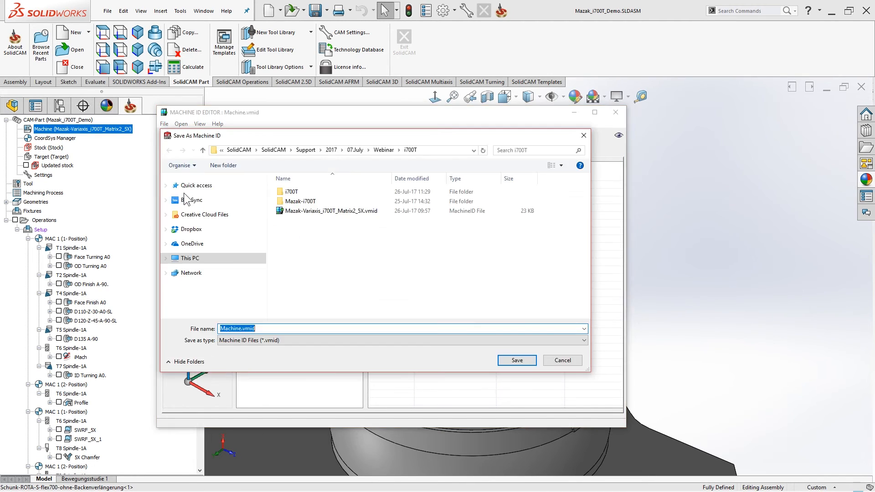
left_click(268, 328)
left_click_drag(241, 329, 175, 328)
type("Mazak_i700T")
key("Return")
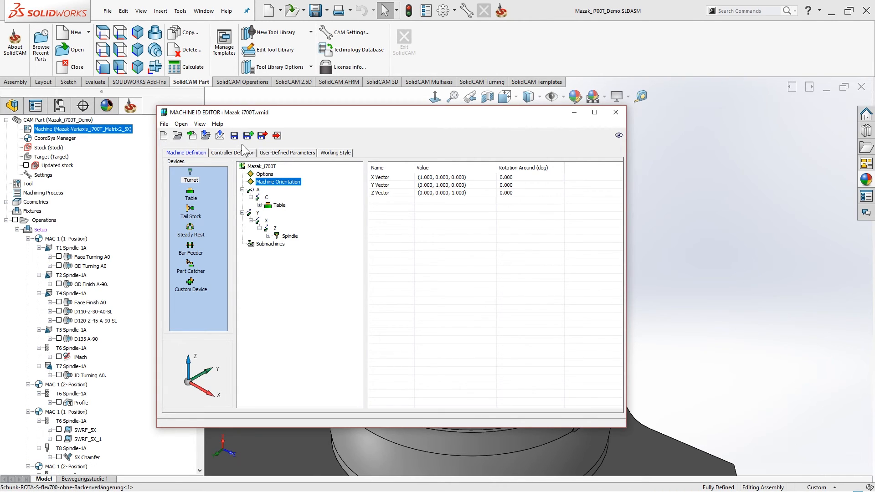
left_click(263, 136)
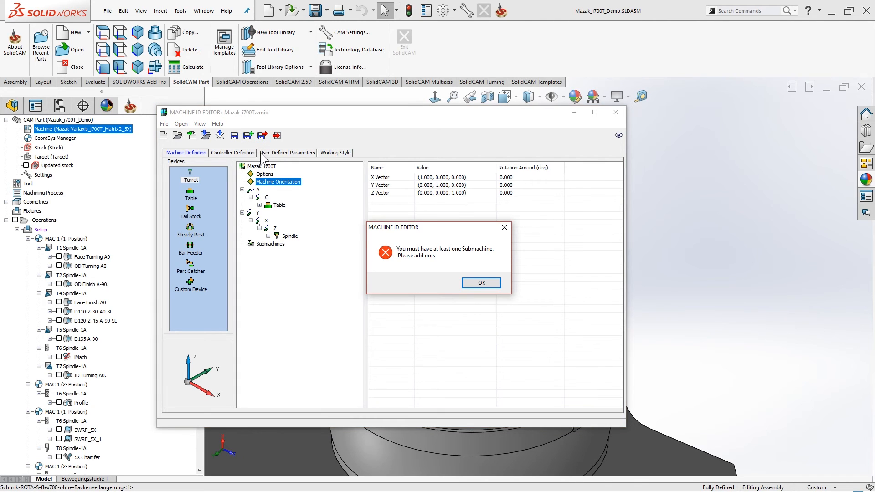
left_click(480, 283)
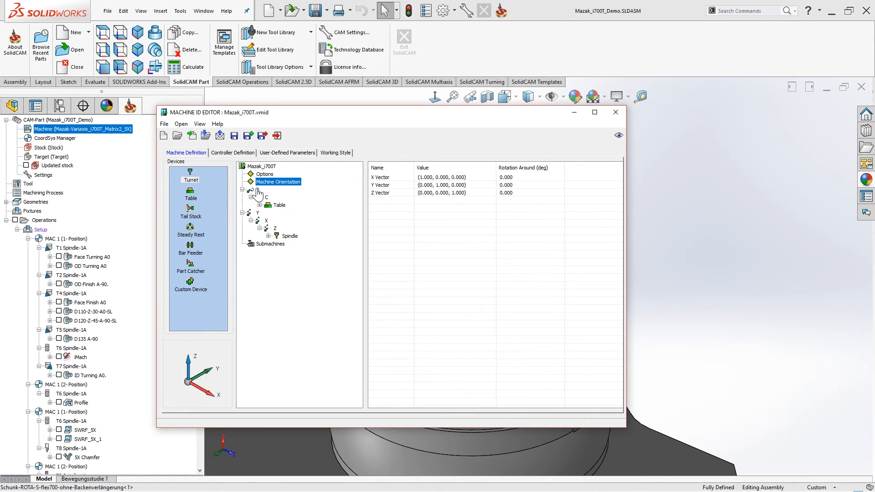
Step: Move the A axis branch, with its C axis and table, below the Y axis branch in the machine tree
left_click_drag(258, 189, 263, 168)
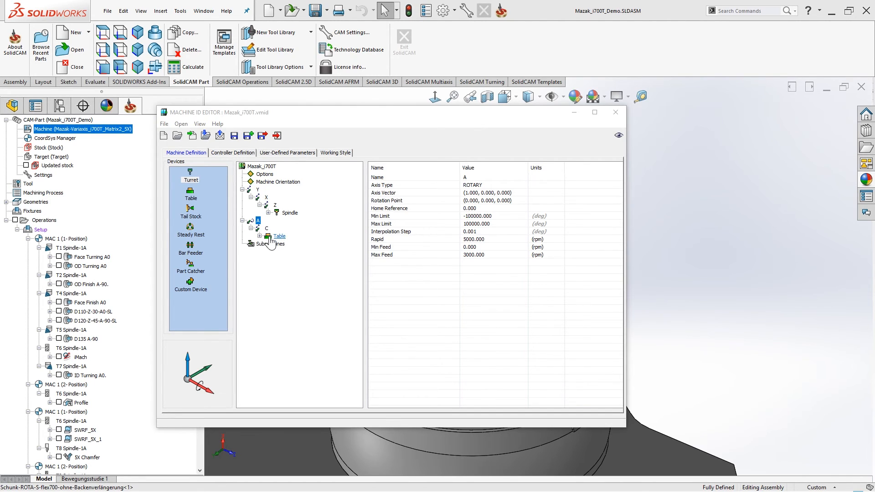
Step: Set the Y axis to type LINEAR with axis vector (0.000, 1.000, 0.000)
left_click(258, 191)
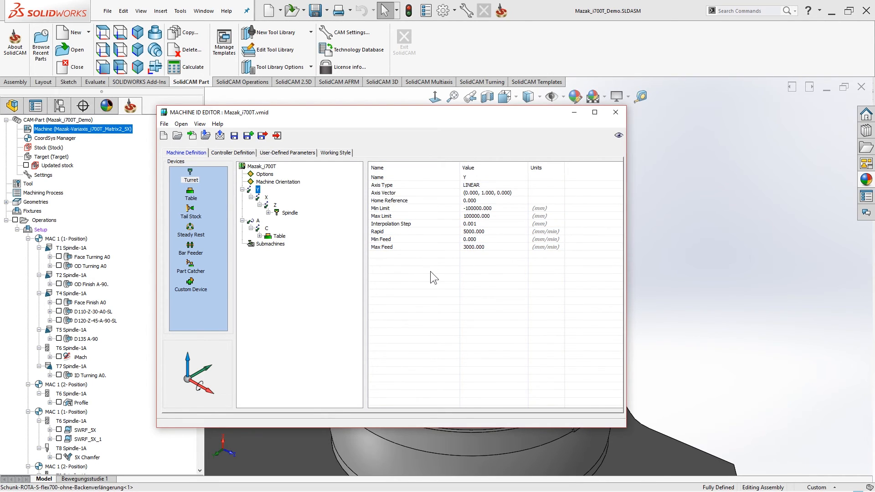
left_click(503, 180)
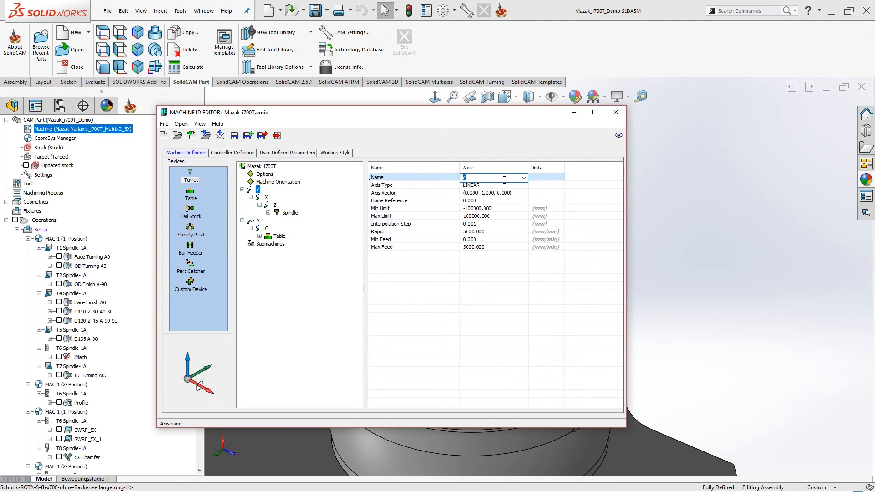
left_click(491, 321)
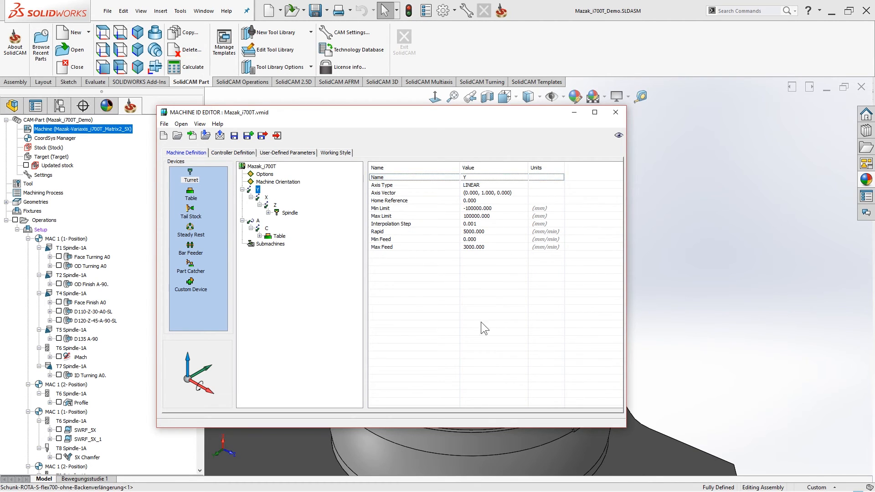
left_click(439, 185)
left_click(523, 185)
left_click(524, 186)
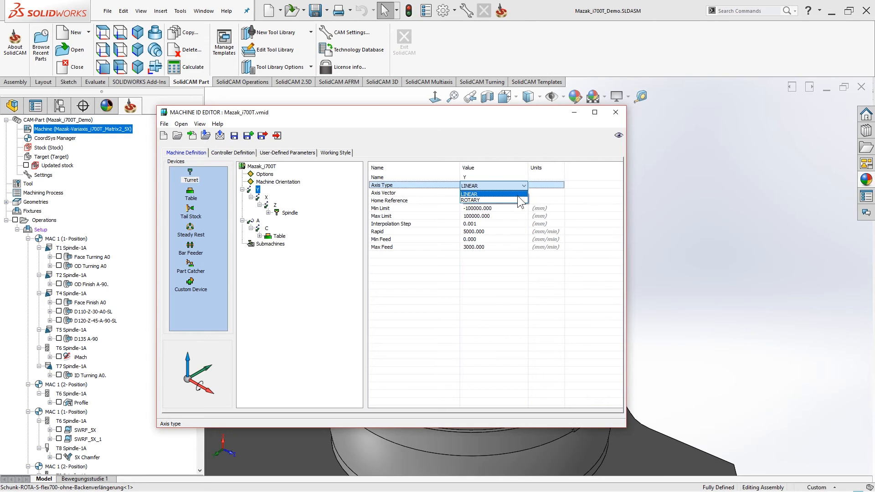
left_click(516, 194)
left_click(515, 195)
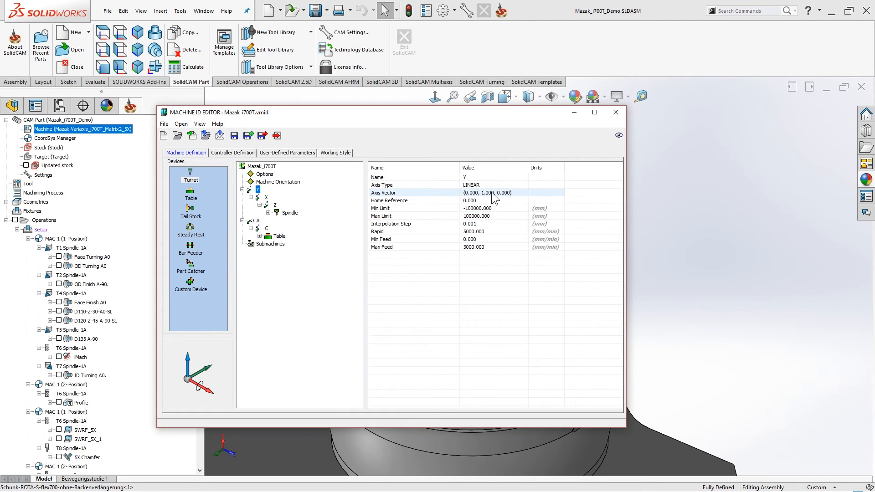
left_click(523, 193)
left_click(523, 193)
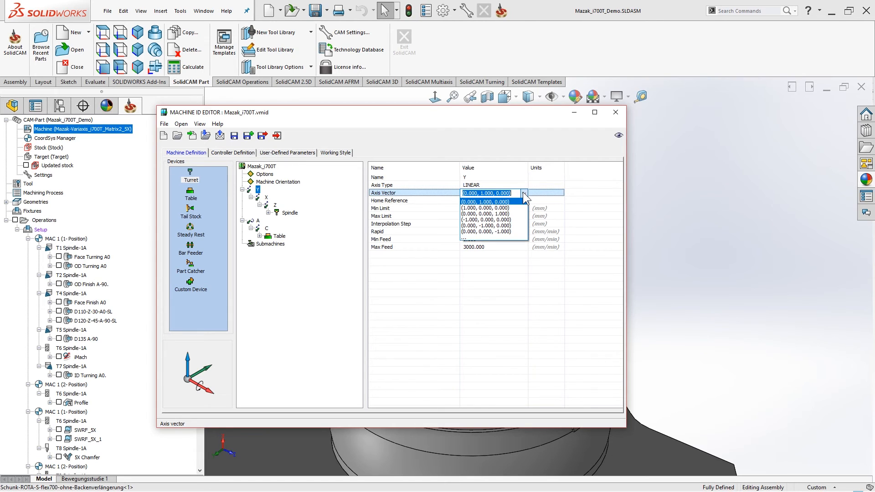
left_click(491, 199)
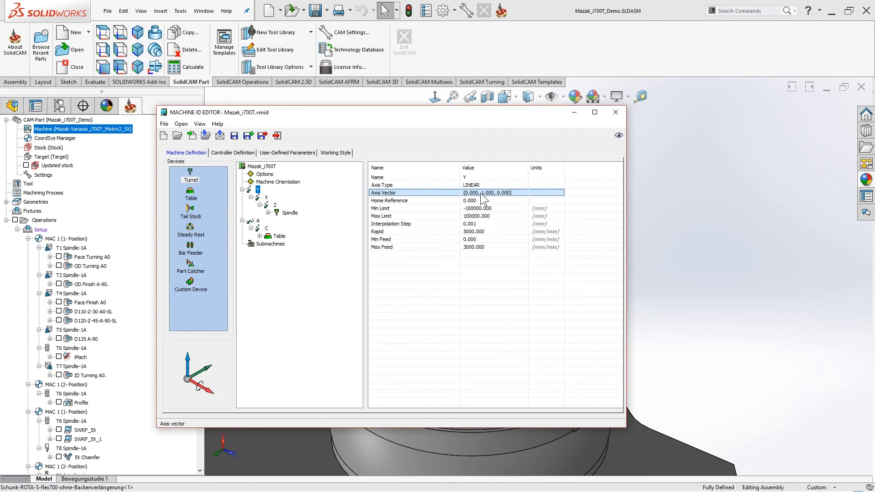
left_click(488, 329)
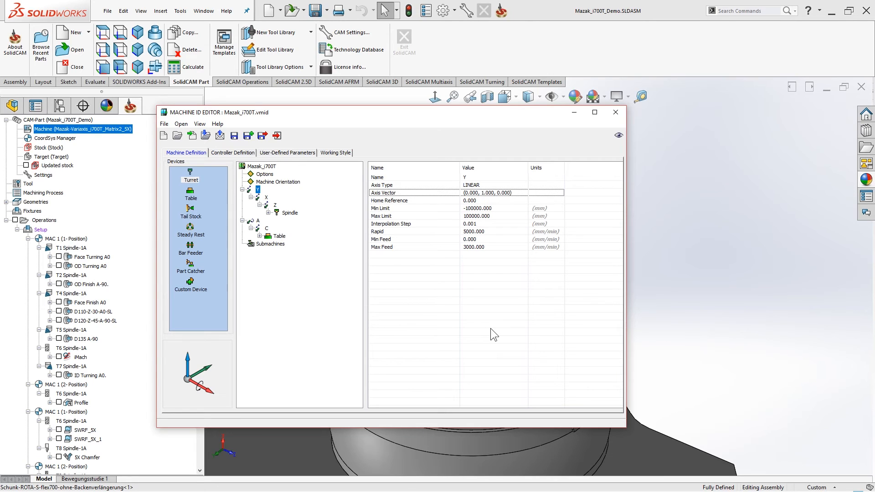
Step: Switch to the PowerPoint slide show and advance to the slide on the definition of the axis vector
key("alt+Tab")
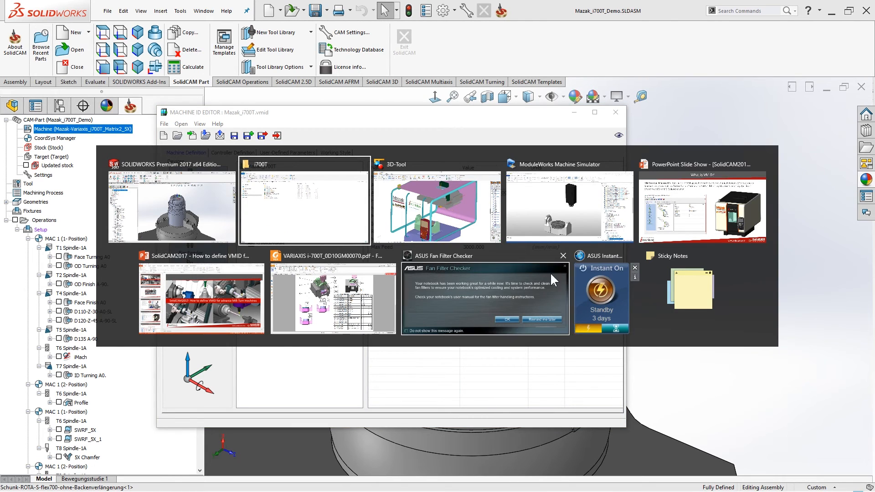
left_click(688, 212)
left_click(512, 292)
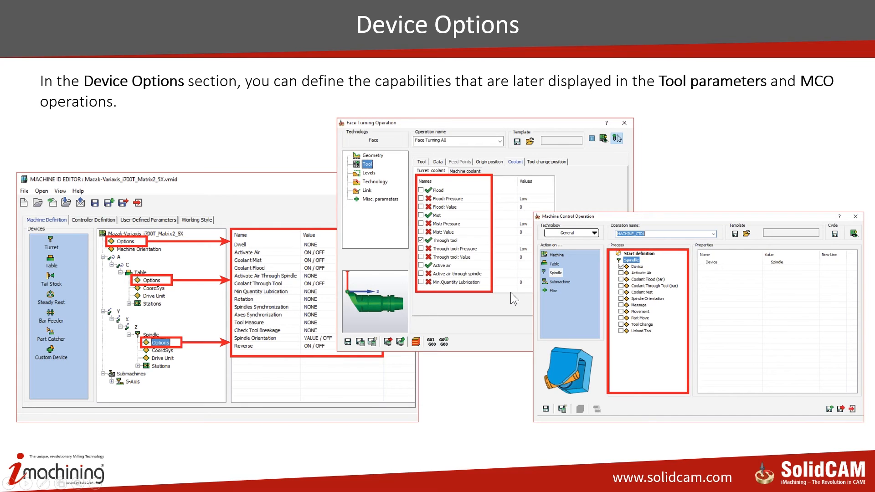
left_click(510, 292)
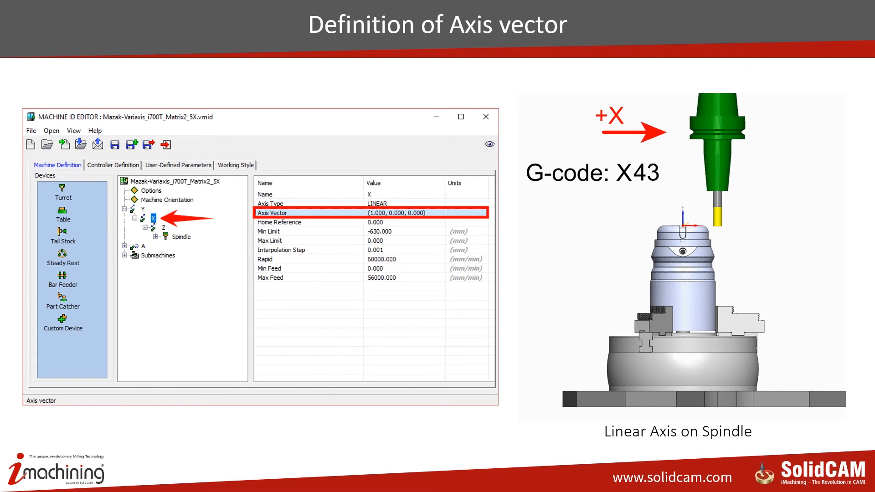
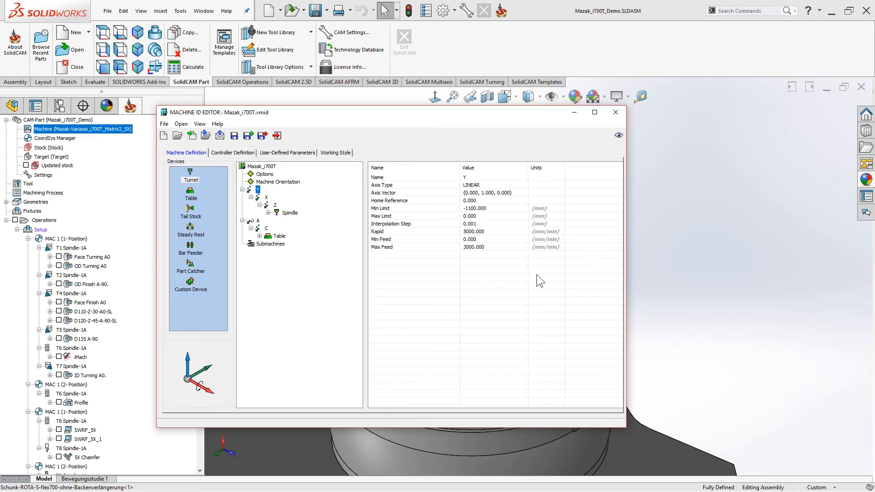
Step: Set the X axis travel limits to a minimum of -630 mm and a maximum of 0
left_click(267, 197)
left_click(495, 215)
left_click(498, 208)
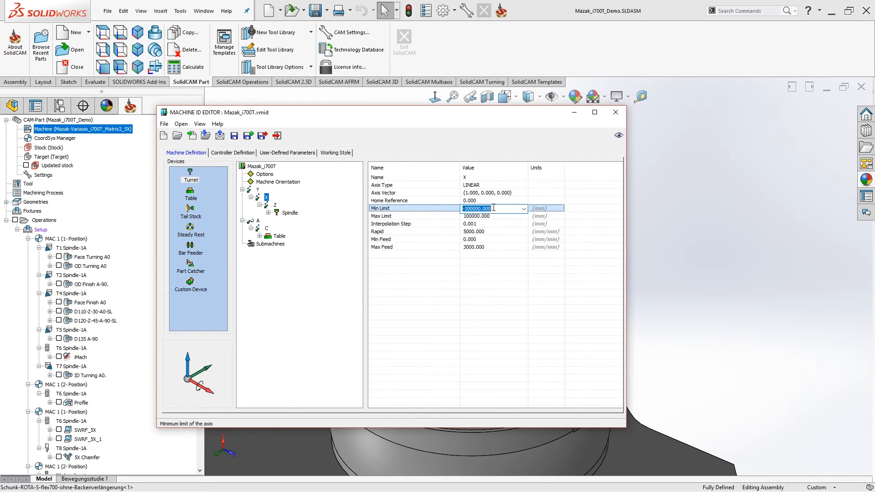
type("-630")
key("Return")
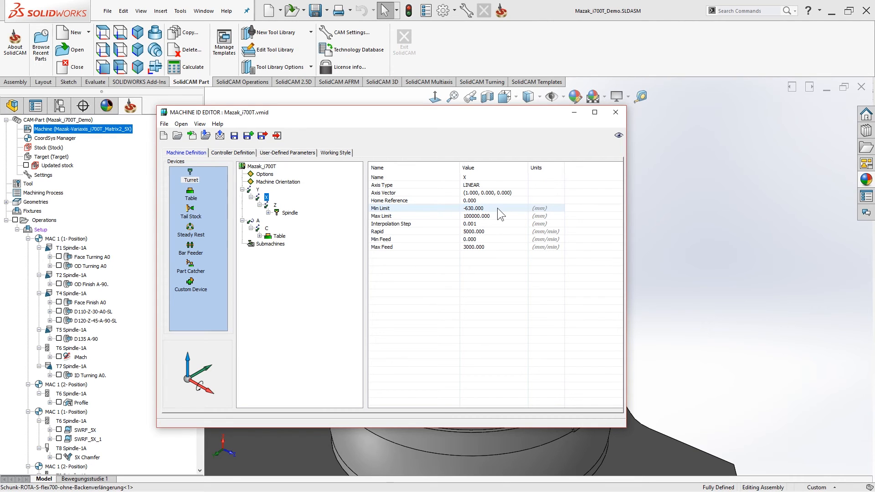
left_click(494, 215)
type("0")
key("Return")
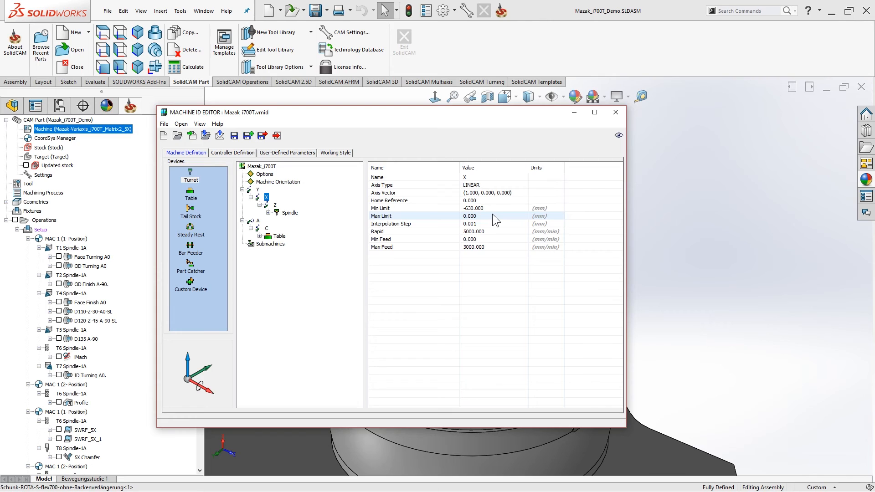
Step: Set the Z axis travel limits to a minimum of -600 mm and a maximum of 0
left_click(275, 204)
left_click(491, 208)
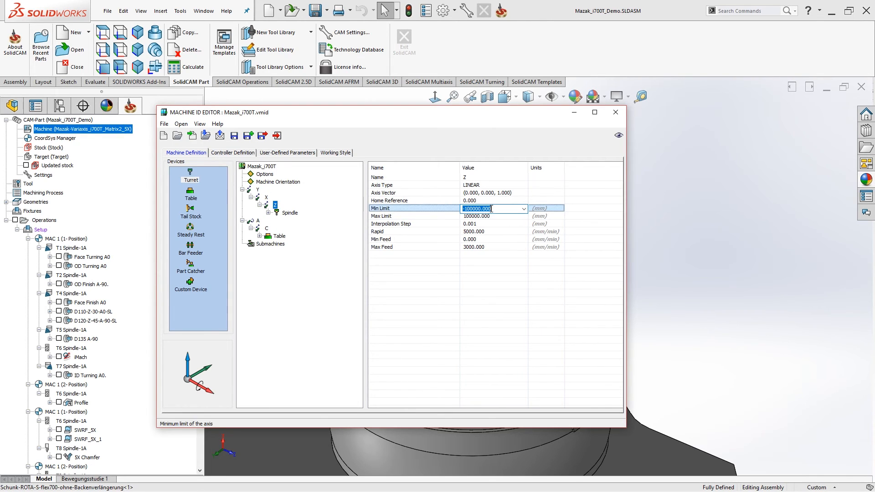
type("-600")
left_click(492, 215)
type("0")
key("Return")
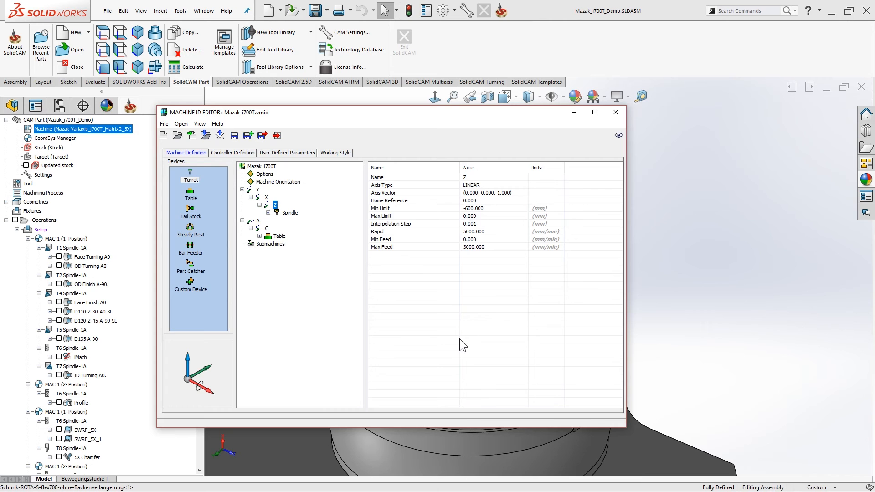
Step: Switch to 3D-Tool to examine the spindle's coordinate axes on the machine model, and return to the machine ID editor
key("alt+Tab")
left_click(559, 199, "alt")
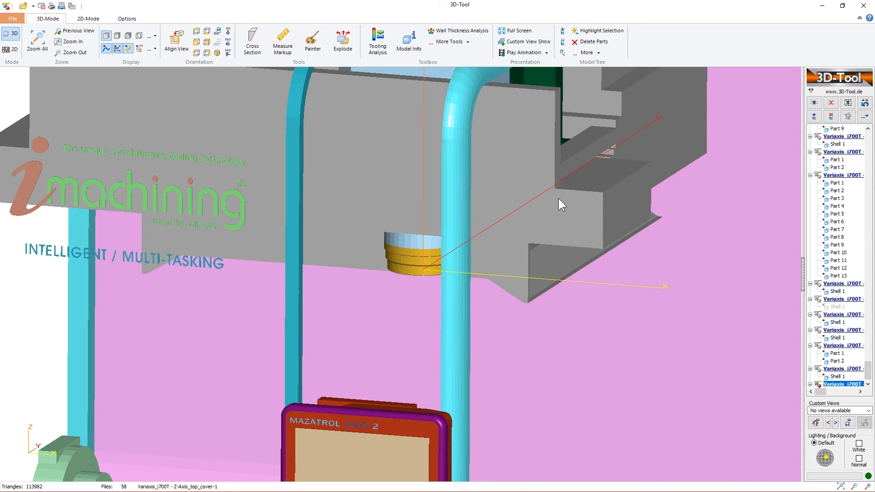
scroll(448, 314, "up", 3)
scroll(444, 324, "down", 5)
mouse_move(441, 327)
left_mouse_down()
mouse_move(473, 317)
mouse_move(457, 320)
left_mouse_up()
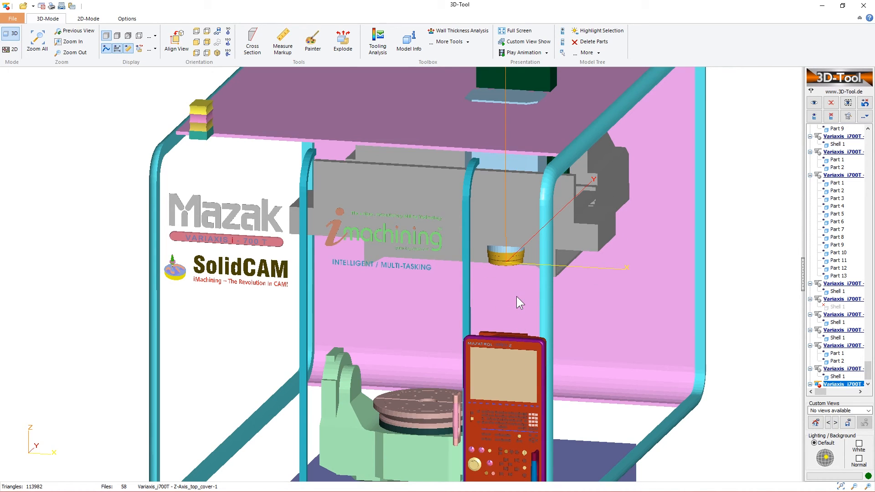
key("alt+Tab")
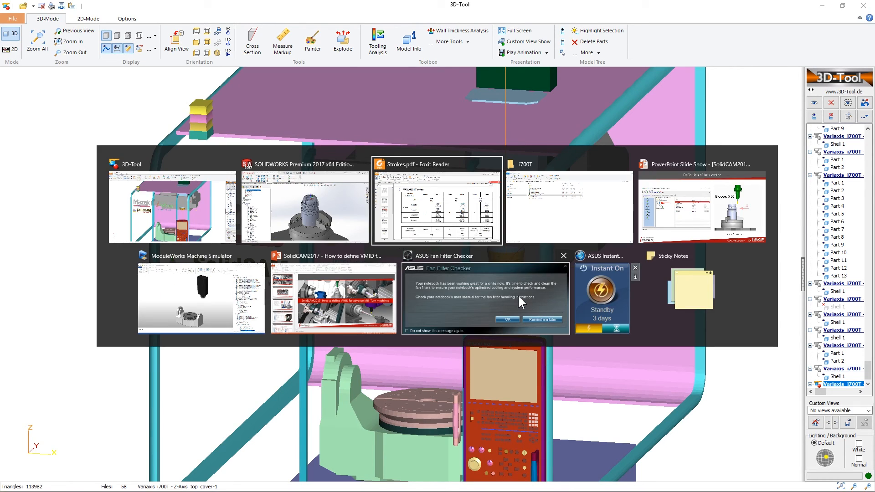
left_click(329, 212)
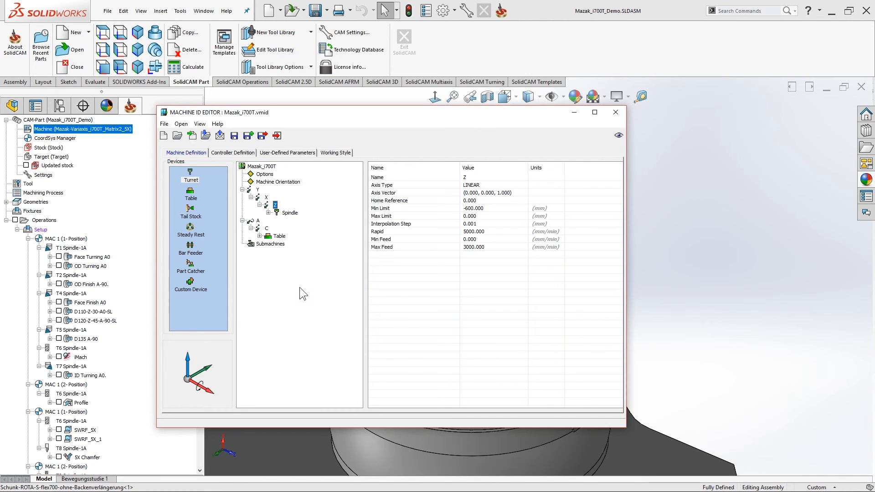
Step: Set the rotary A axis vector to (-1.000, 0.000, 0.000)
left_click(258, 220)
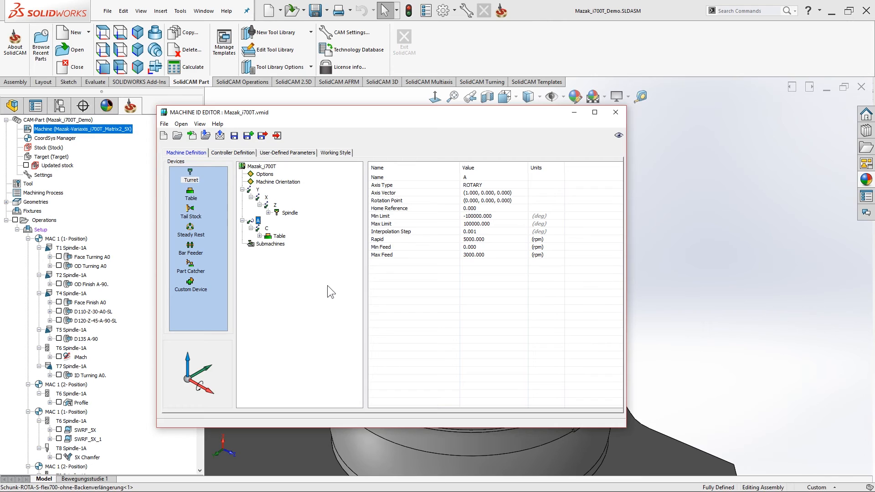
left_click(264, 228)
left_click(257, 221)
left_click(524, 191)
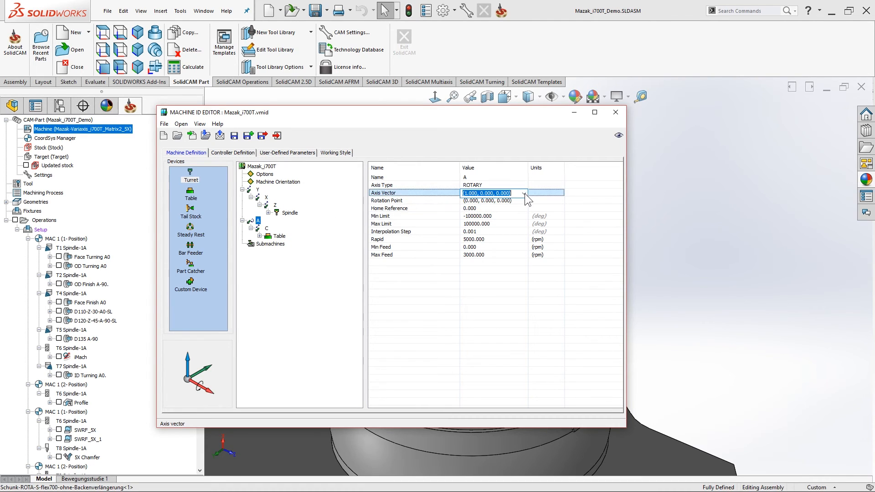
left_click(524, 193)
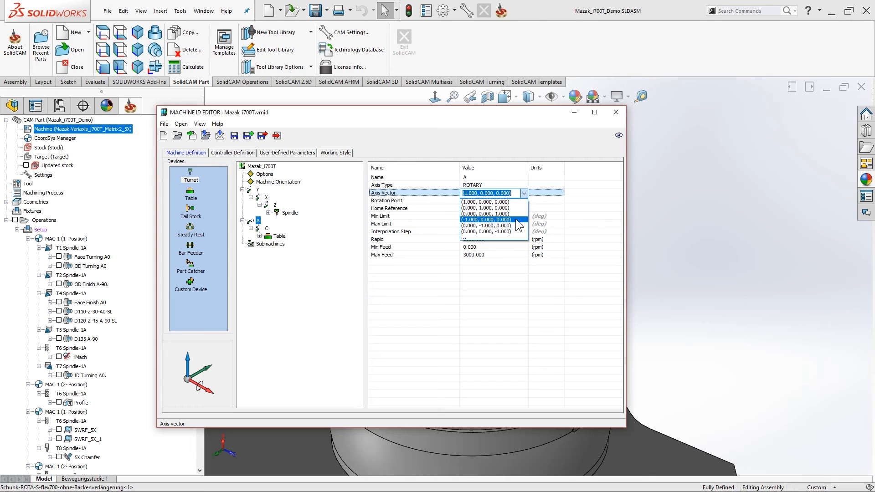
left_click(516, 219)
left_click(315, 237)
Step: Change the C axis type to ROTARY and set its axis vector to (0.000, 0.000, -1.000)
left_click(266, 228)
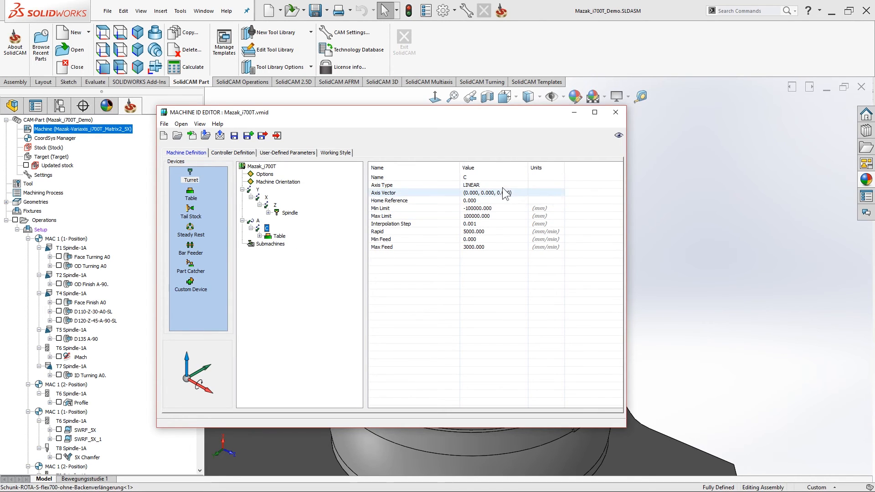
left_click(507, 185)
left_click(506, 185)
left_click(496, 200)
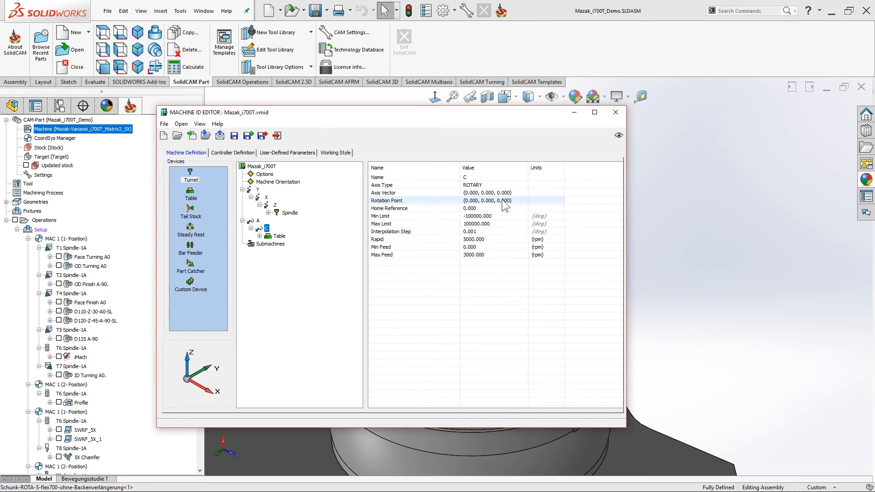
left_click(523, 192)
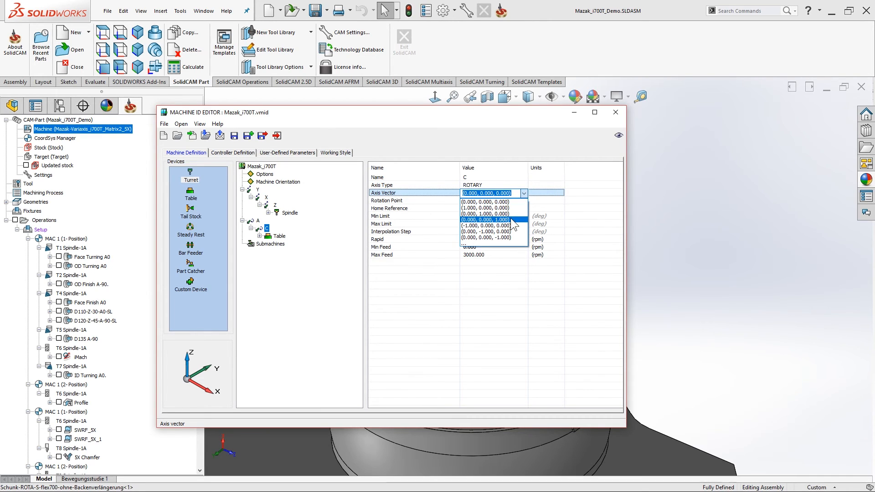
left_click(510, 236)
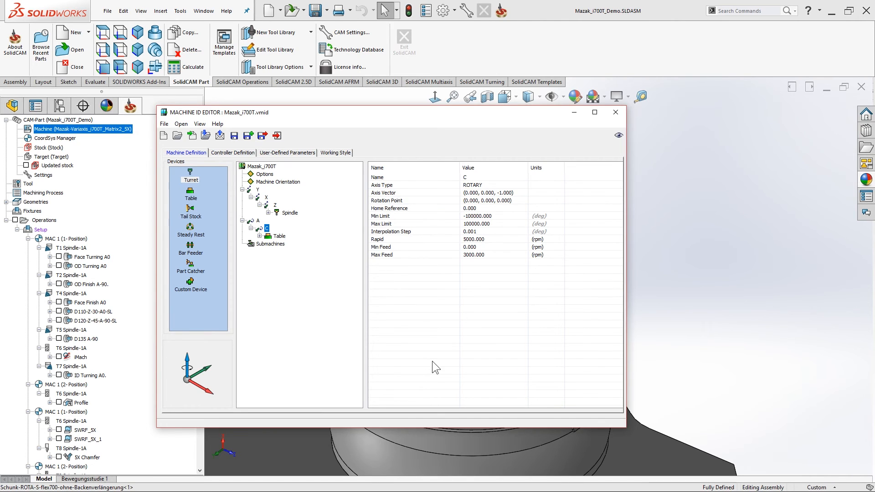
Step: Switch to Strokes.pdf in Foxit Reader to look up the i-700T's A and C axis limits, and return to the machine ID editor
key("alt+Tab")
key("alt+Tab")
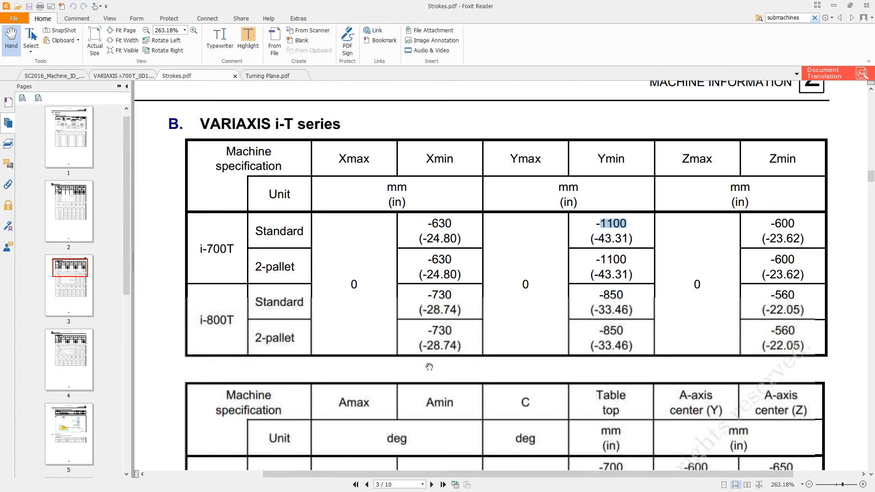
scroll(429, 367, "down", 5)
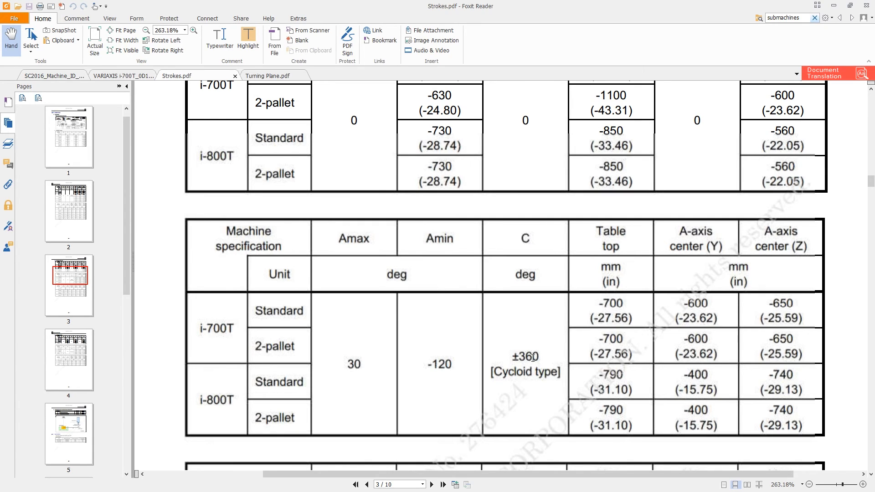
key("alt+Tab")
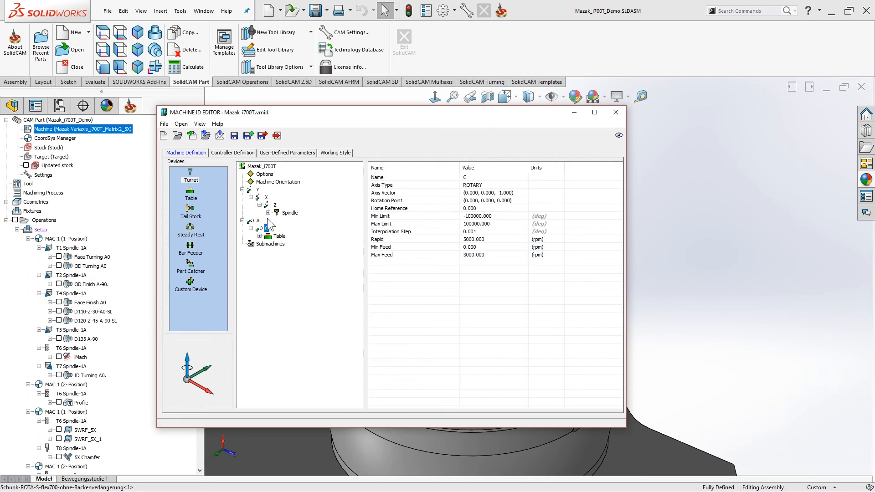
Step: Set the rotary A axis limits to a minimum of -120 degrees and a maximum of 30 degrees
left_click(478, 216)
left_click(479, 216)
type("-120")
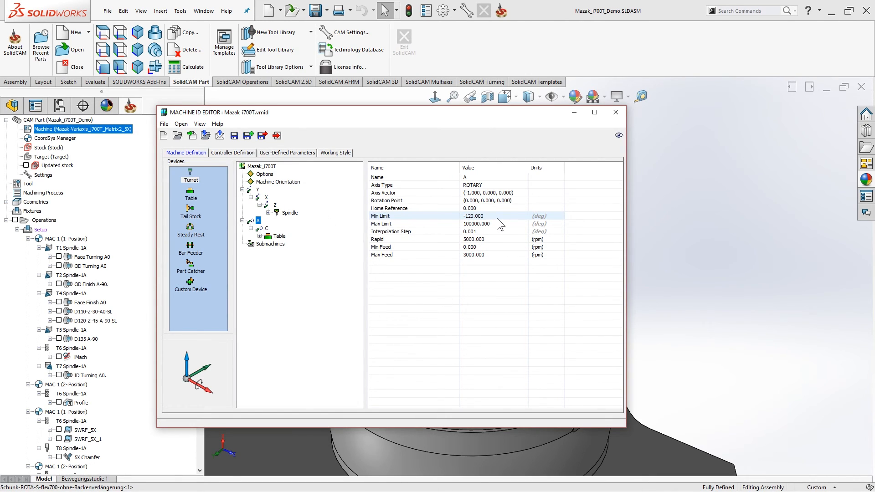
left_click(493, 224)
left_click(494, 224)
type("30")
key("Return")
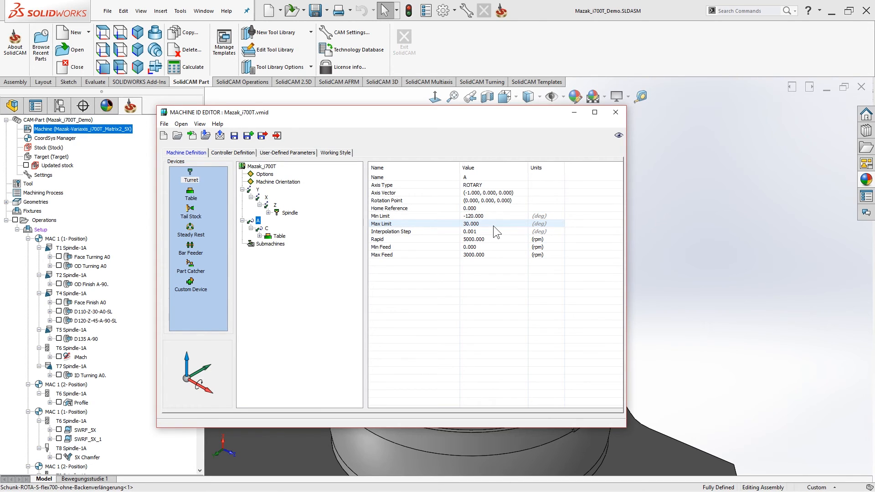
Step: Examine the C axis minimum and maximum limits and its rotation point without editing them
left_click(266, 228)
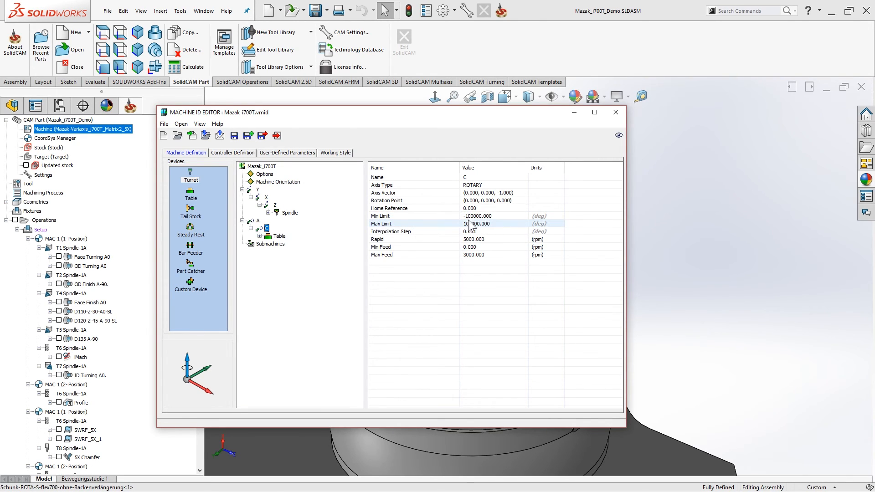
left_click(501, 215)
left_click(501, 216)
left_click_drag(495, 217, 455, 217)
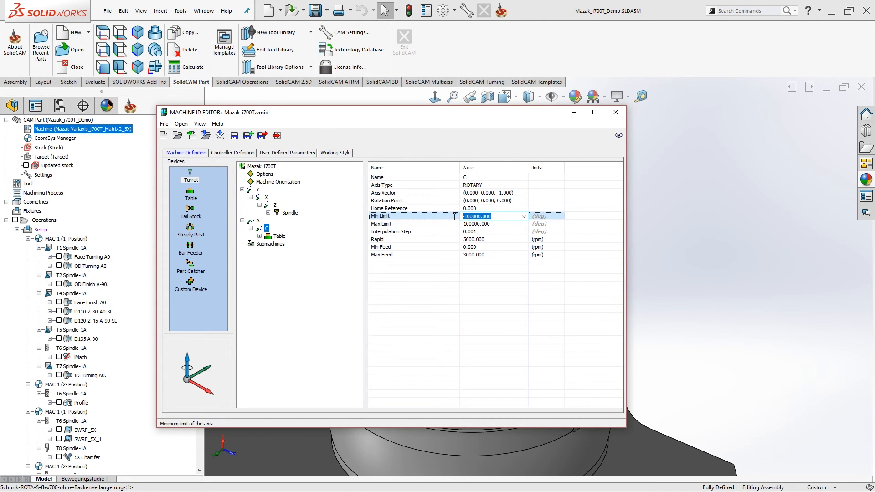
left_click(488, 224)
left_click(462, 307)
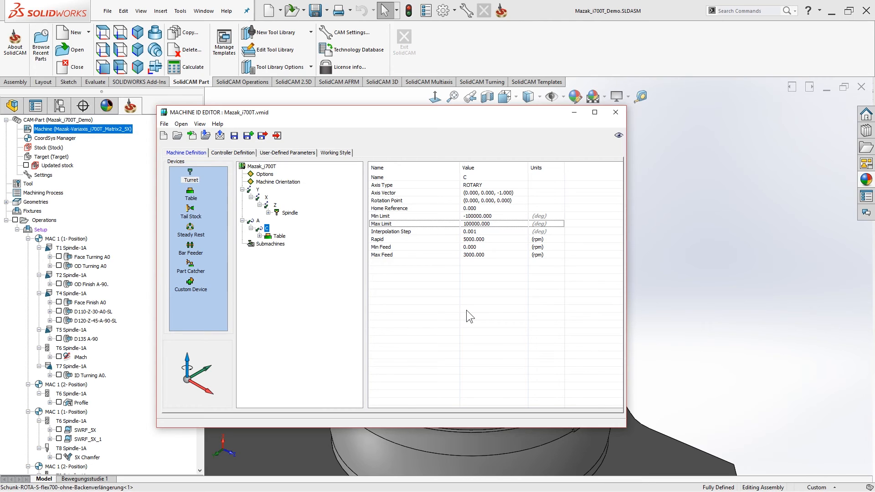
left_click(408, 200)
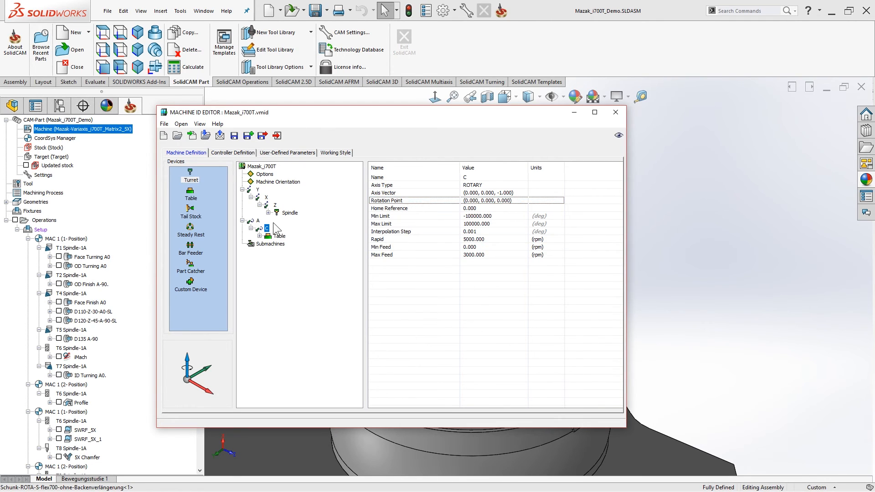
Step: Examine the Y axis interpolation step, rapid, minimum feed and maximum feed parameters
left_click(258, 189)
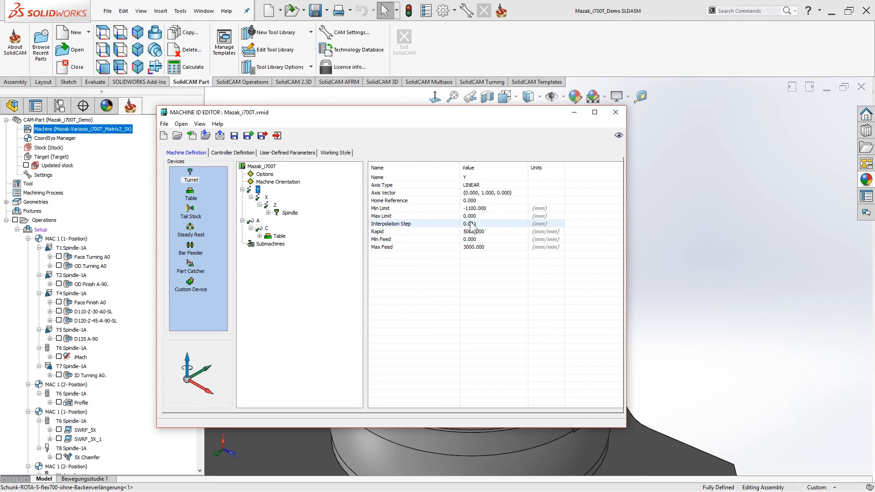
left_click(488, 224)
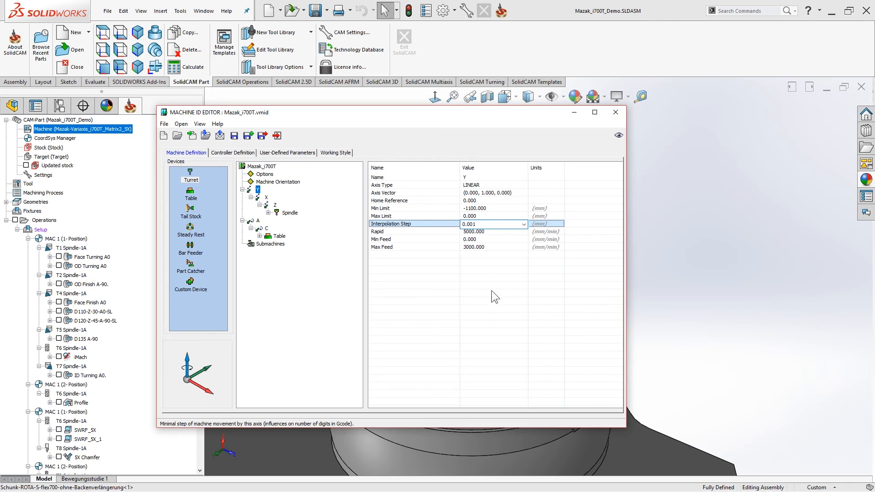
left_click_drag(476, 224, 465, 224)
left_click(483, 225)
left_click(494, 323)
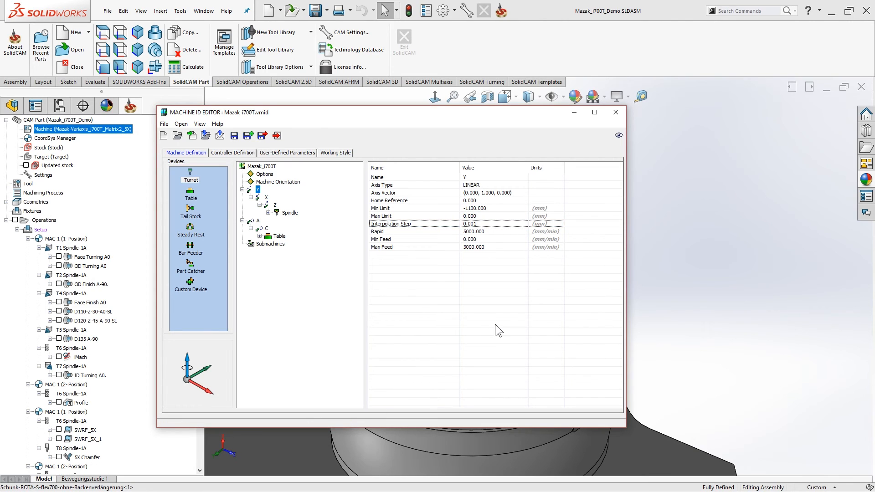
left_click(413, 231)
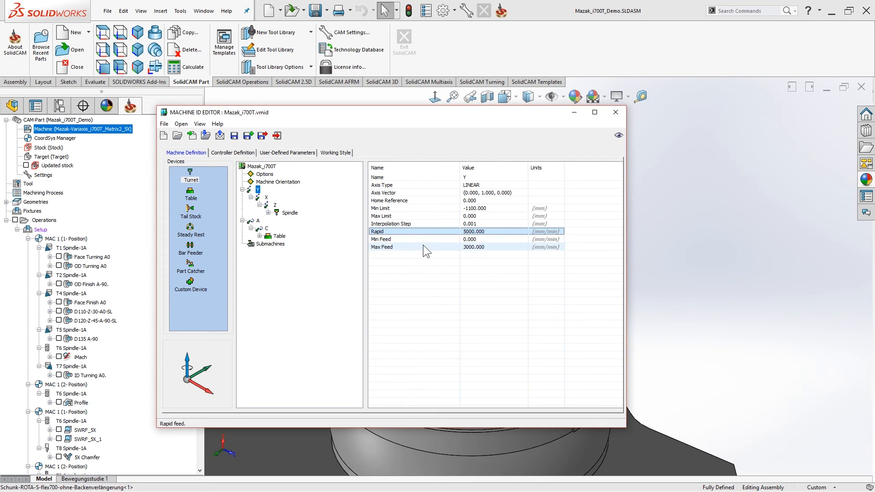
left_click(397, 242)
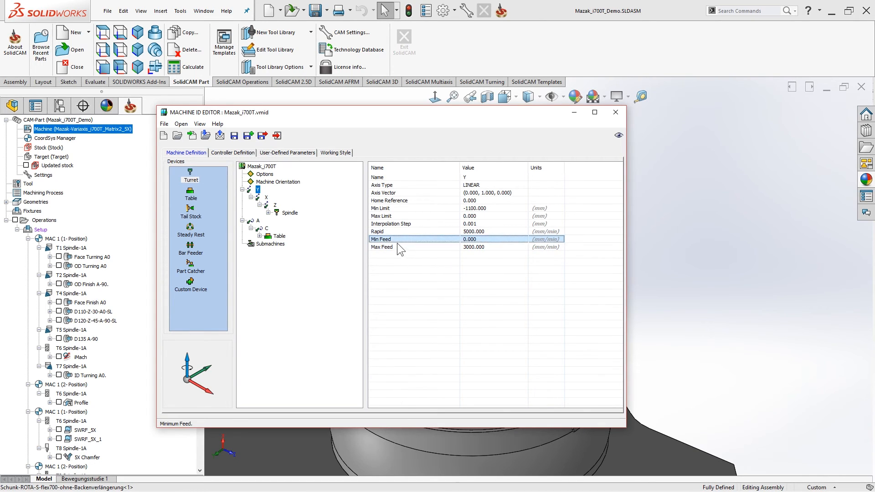
left_click(395, 247)
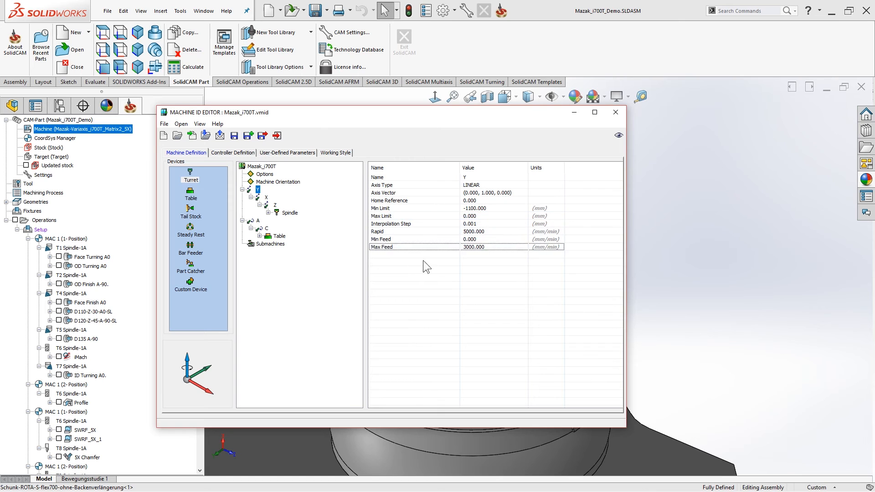
Step: Switch to Strokes.pdf to find the VARIAXIS i-T series rapid feed rate table, and return to the machine ID editor
key("alt+Tab")
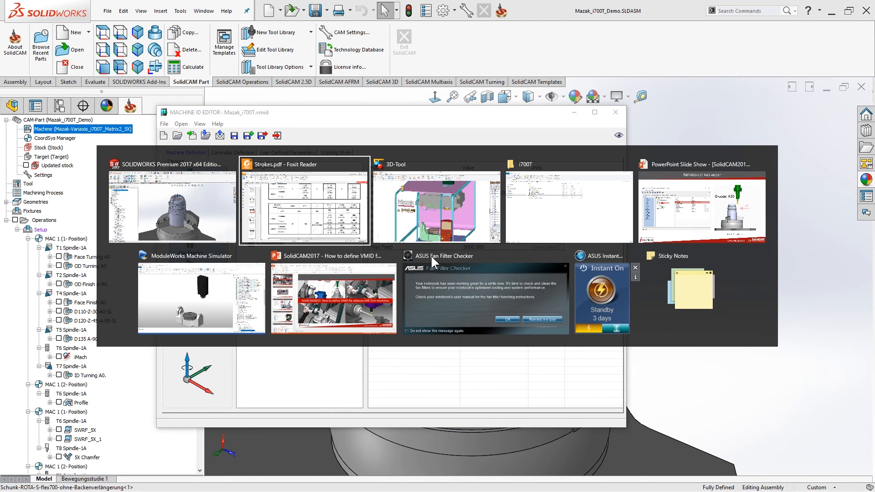
scroll(444, 340, "down", 2, "ctrl")
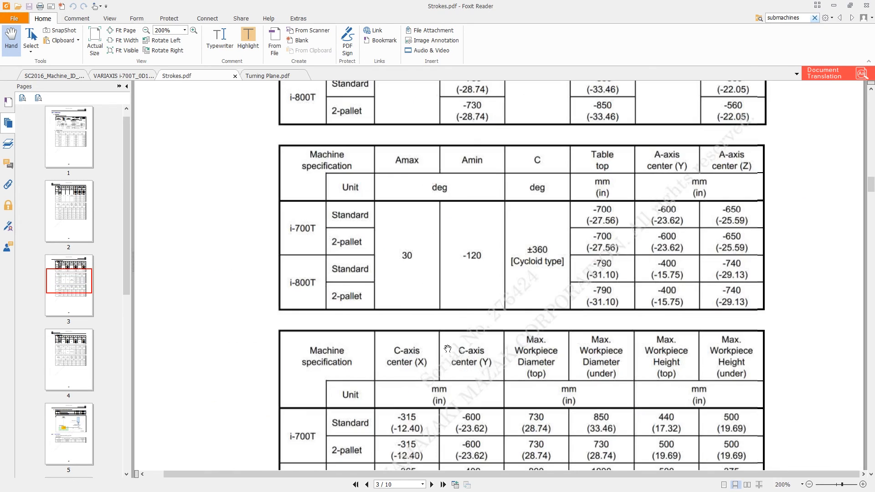
scroll(465, 360, "down", 10)
scroll(487, 378, "down", 10)
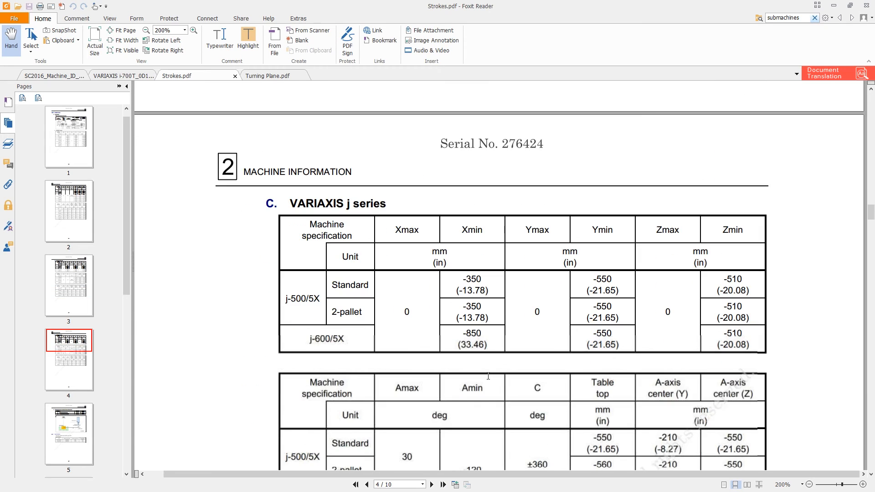
scroll(487, 380, "down", 12)
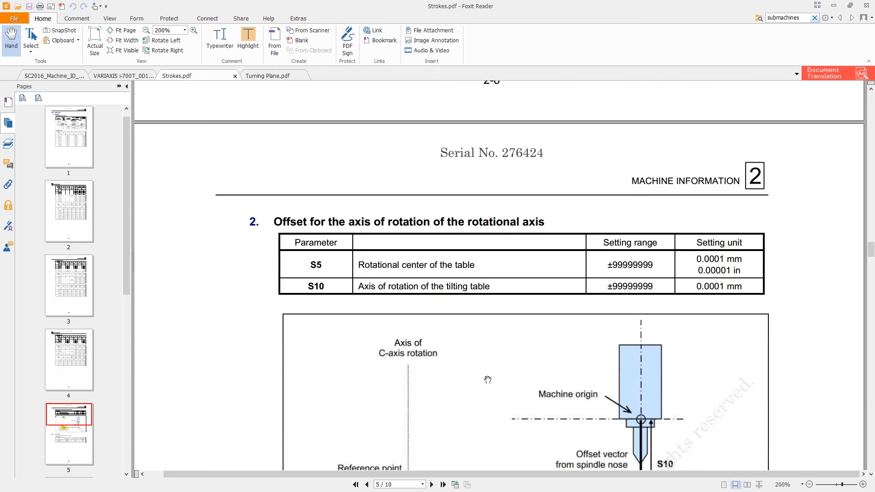
scroll(491, 384, "down", 3)
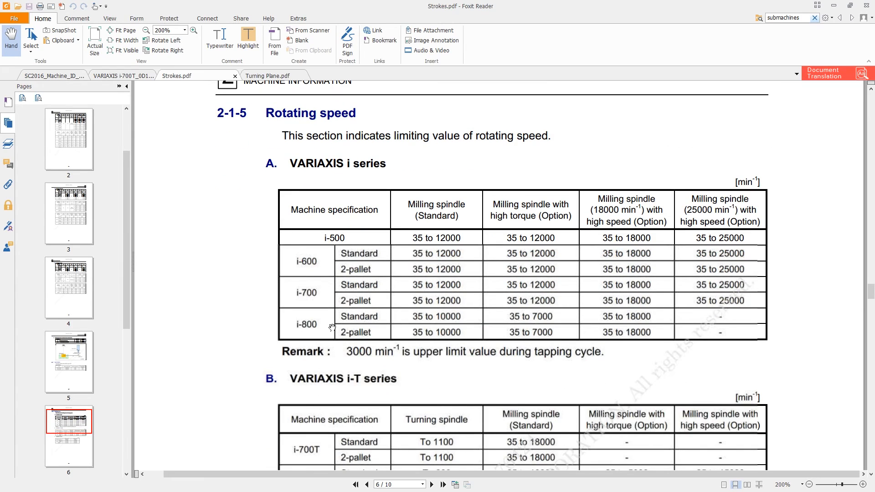
scroll(309, 340, "down", 3)
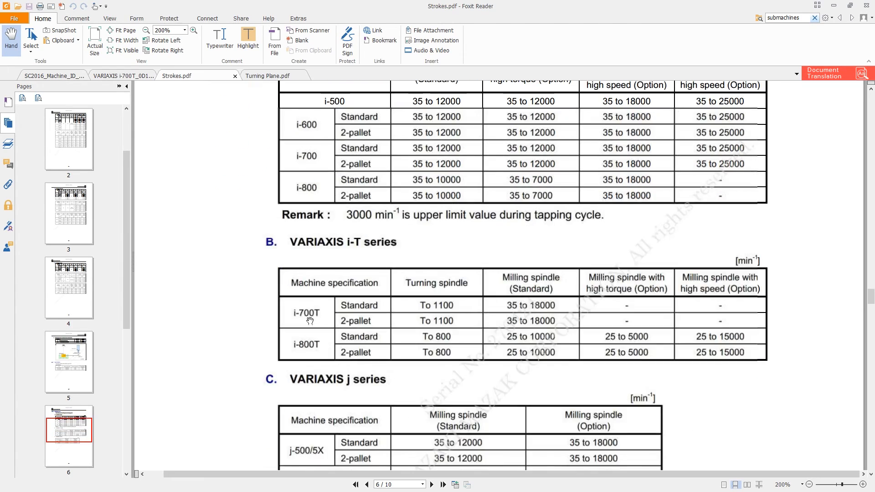
scroll(442, 306, "down", 15)
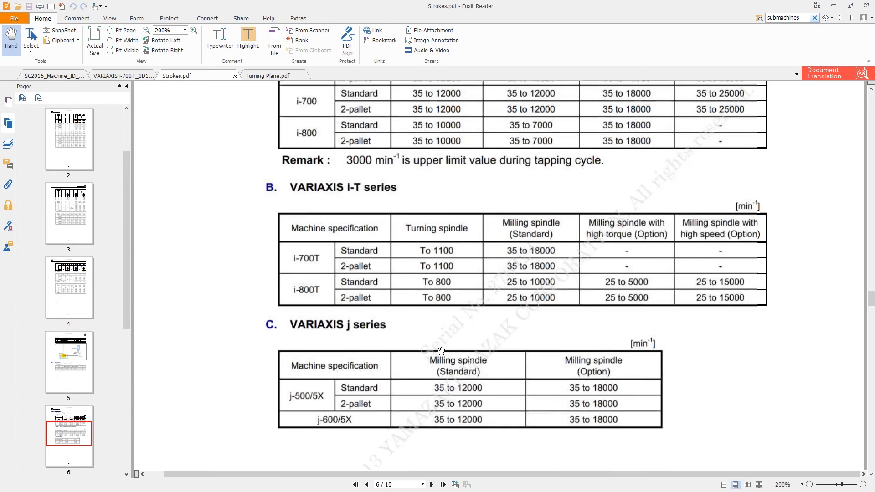
scroll(444, 376, "down", 8)
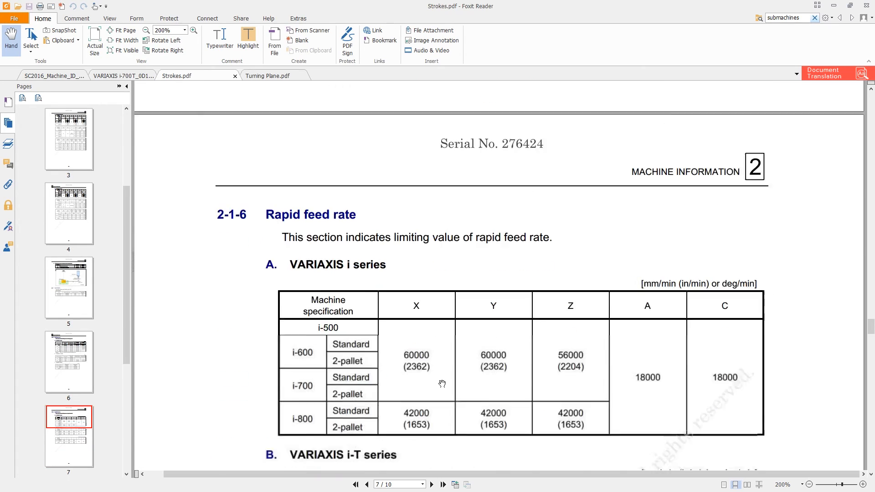
scroll(441, 382, "up", 1)
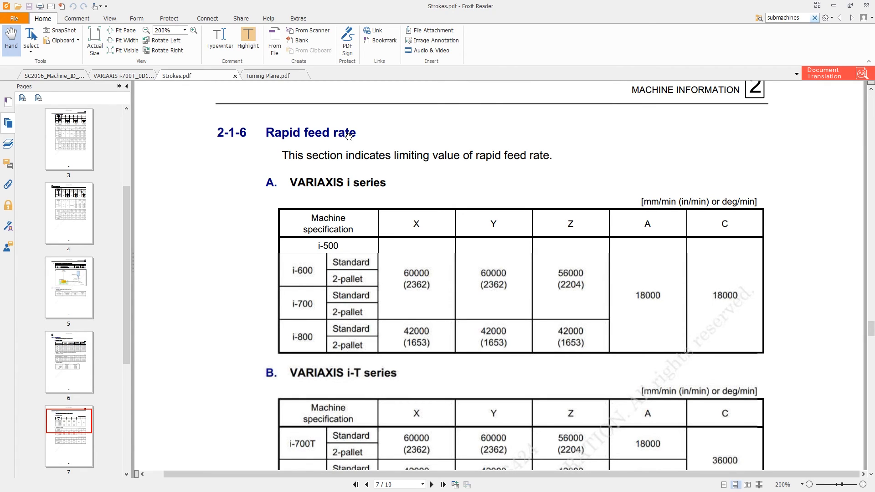
scroll(395, 319, "down", 1)
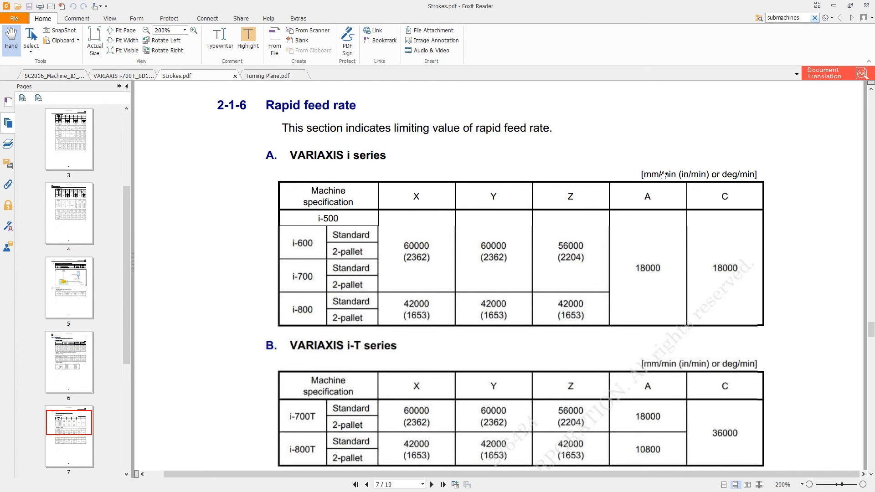
key("alt+Tab")
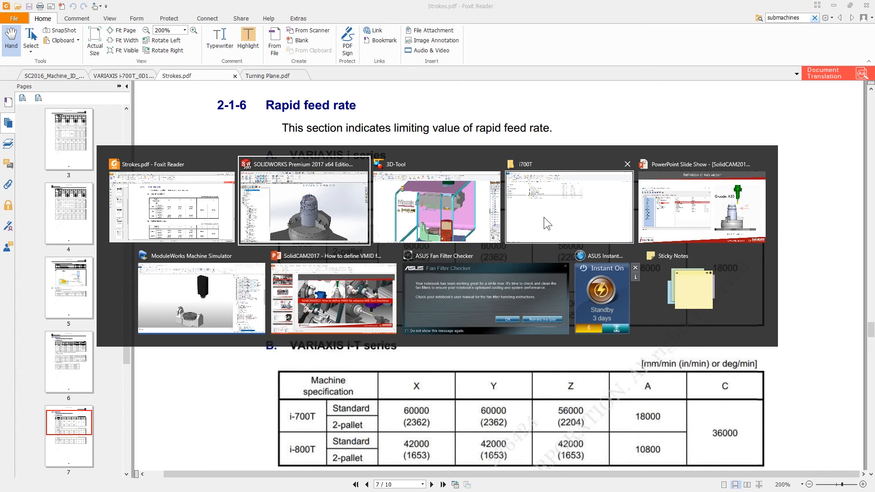
left_click(483, 246)
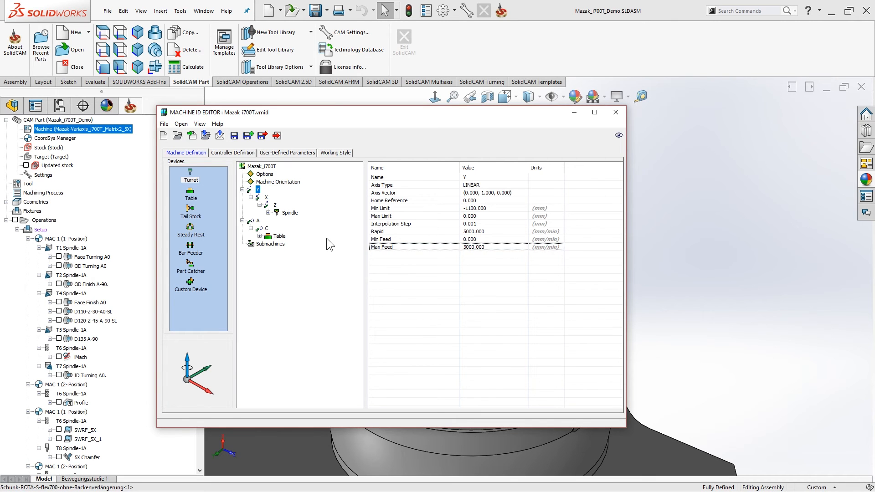
Step: Set the Y axis rapid feed to 60000 mm/min
left_click(492, 231)
left_click(493, 232)
type("60000")
key("Return")
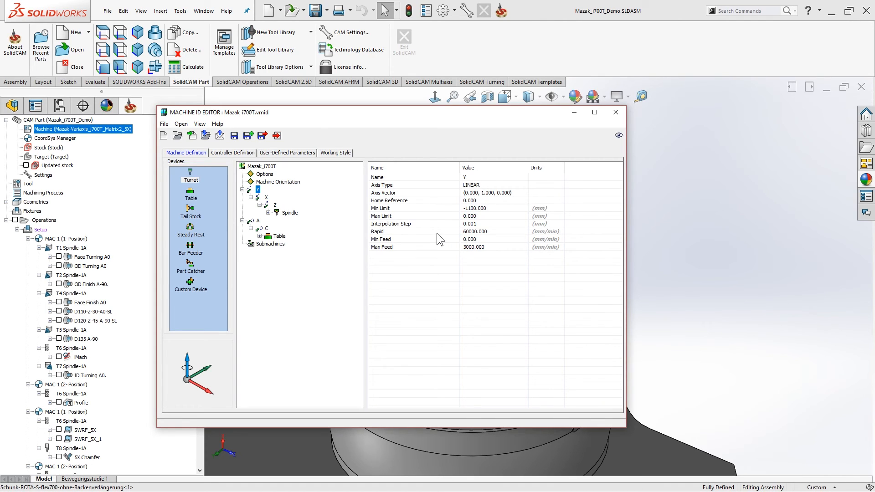
Step: Apply the Y axis rapid feed value to all of its descendant axes
right_click(472, 235)
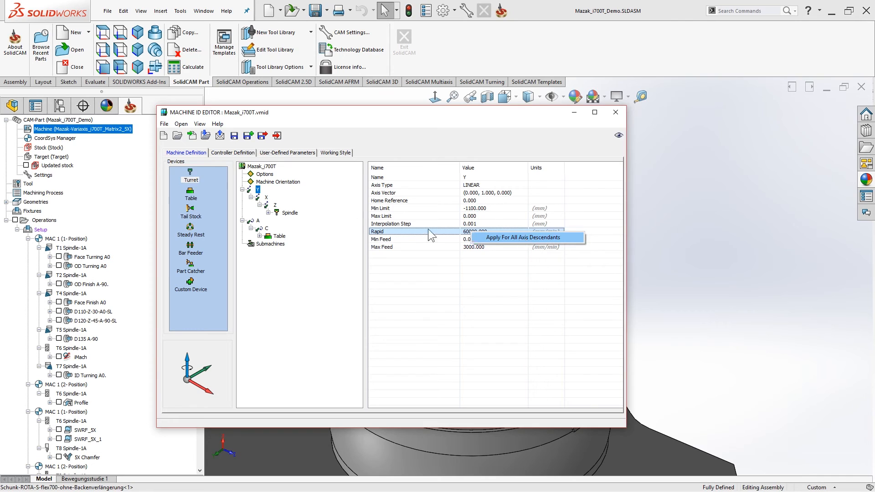
left_click(442, 333)
left_click(265, 197)
left_click(258, 189)
right_click(467, 232)
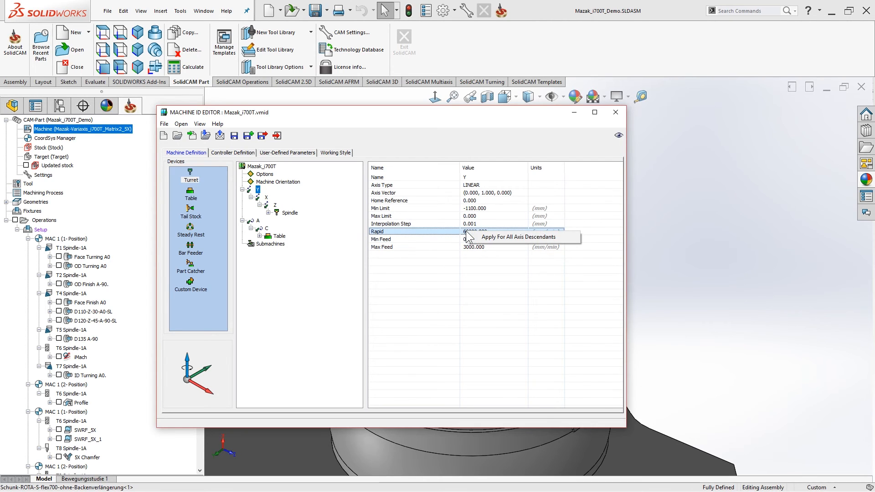
left_click(482, 236)
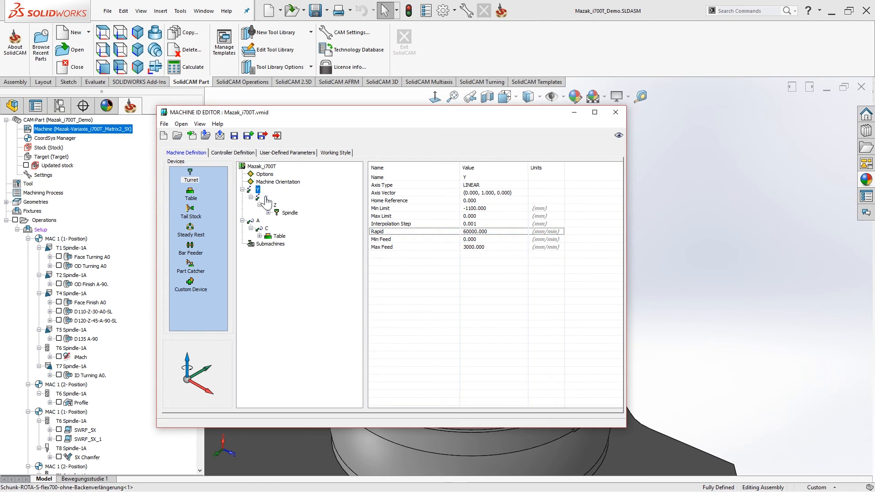
Step: Set the Z axis rapid feed to 56000 mm/min
key("Down")
key("Down")
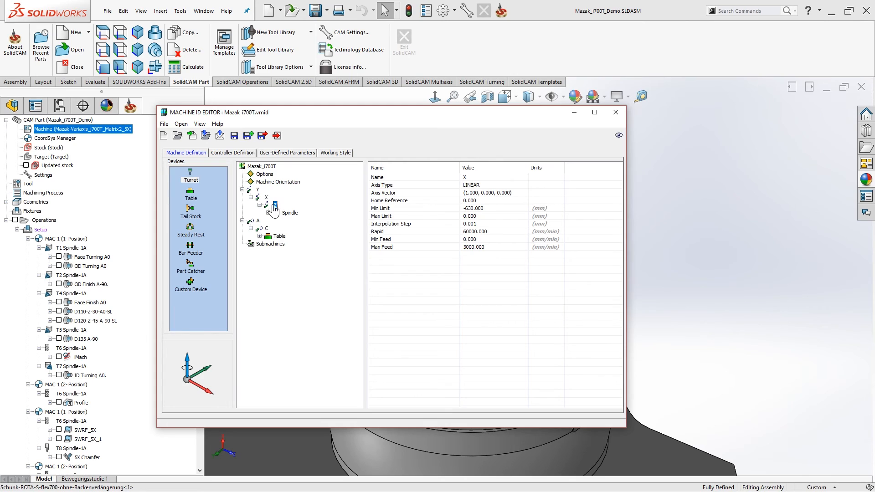
left_click(487, 233)
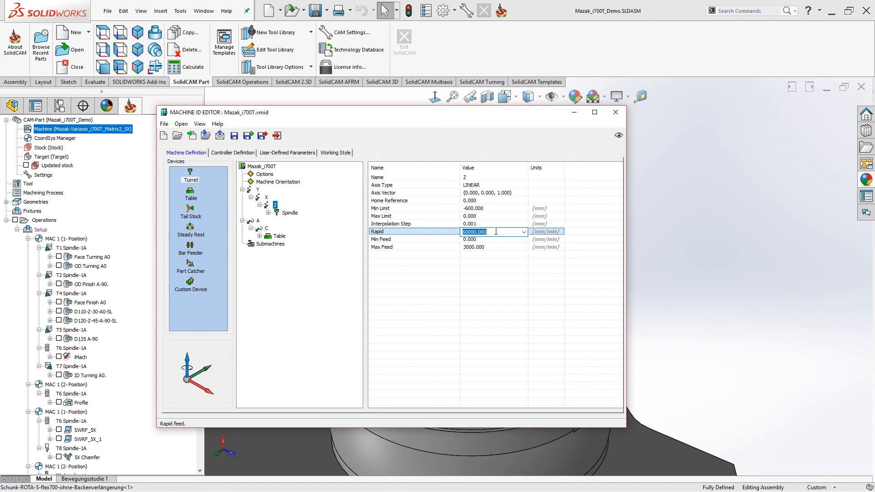
type("56000")
key("Return")
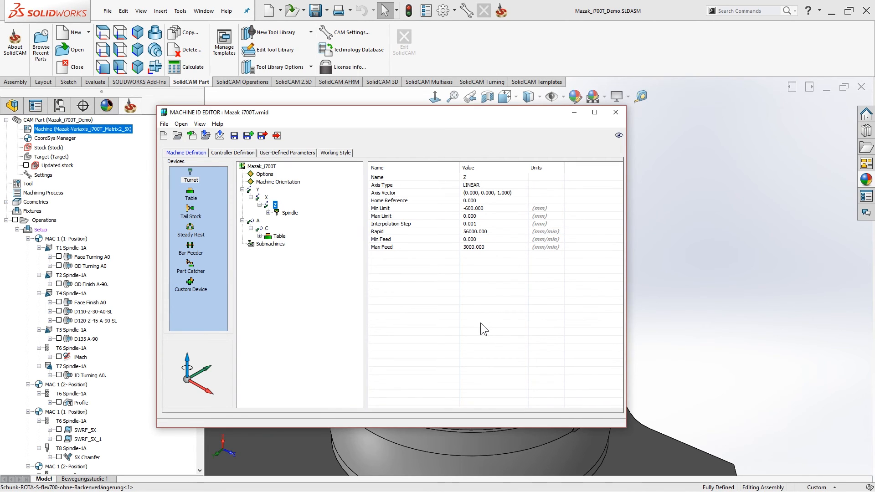
Step: Switch to Strokes.pdf to look up the i-700T rapid feed rate for the A axis, and return to the machine ID editor
key("alt+Tab")
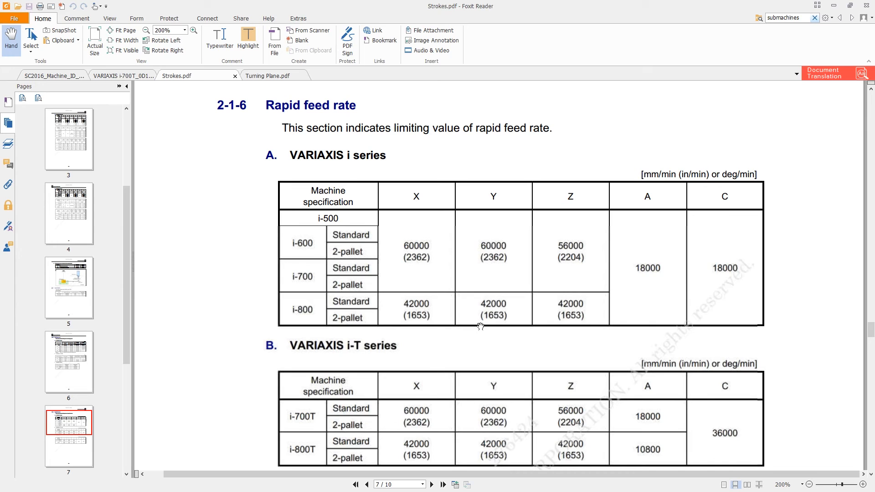
scroll(481, 326, "down", 3)
scroll(682, 227, "up", 2)
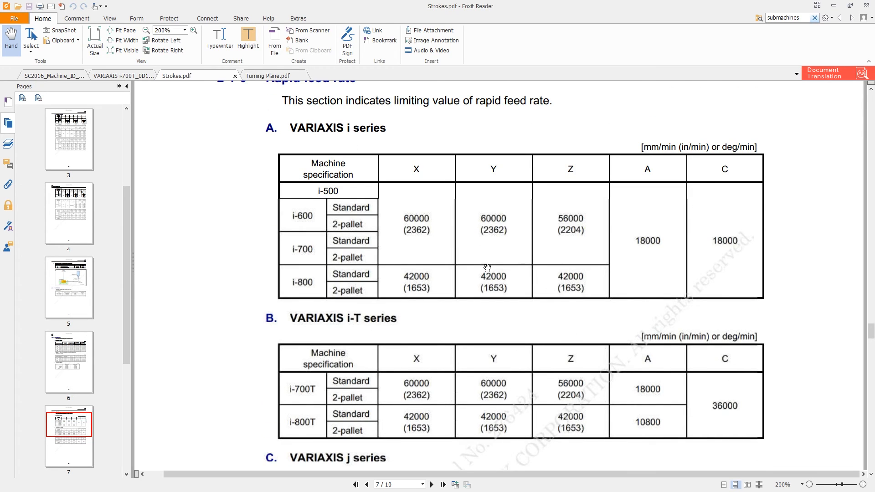
scroll(492, 283, "down", 1)
left_click_drag(636, 361, 660, 362)
key("alt+Tab")
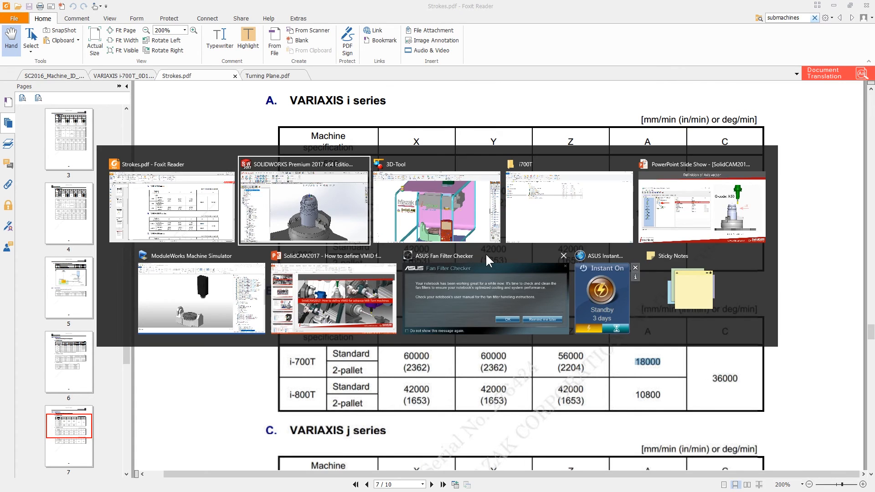
left_click(484, 253)
Step: Set the A axis rapid feed to 18000 rpm
left_click(258, 221)
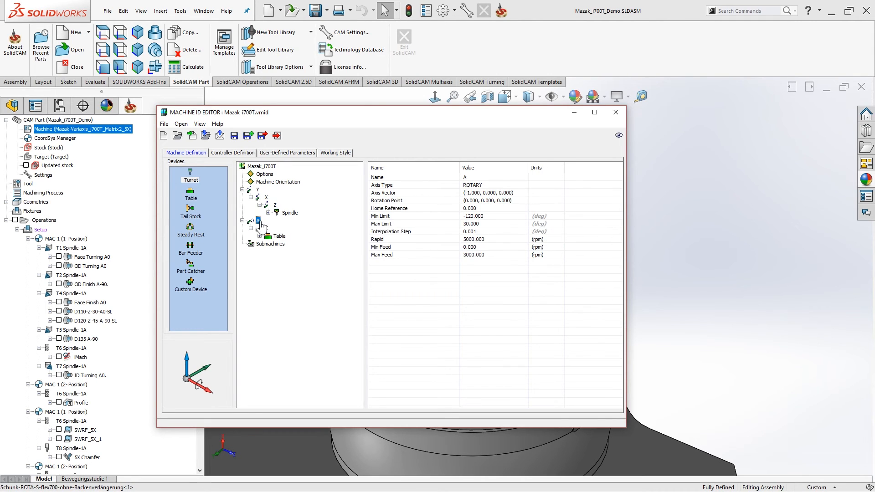
double_click(489, 238)
type("18")
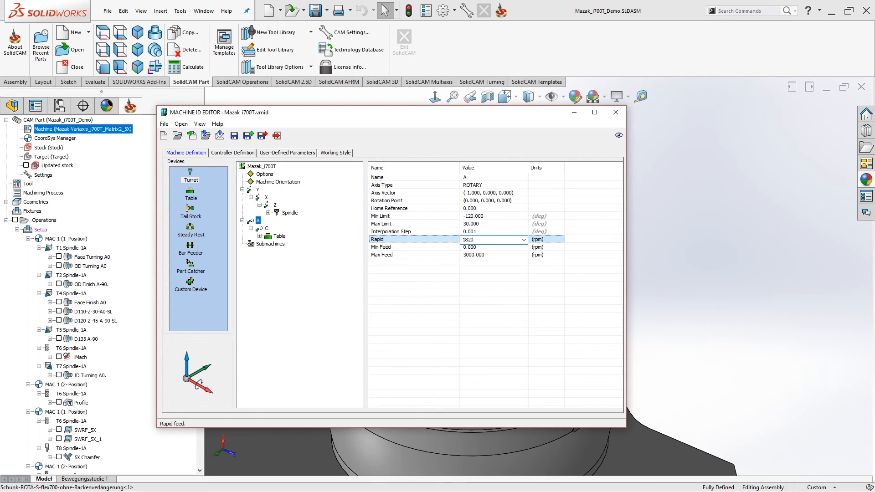
type("000")
key("Return")
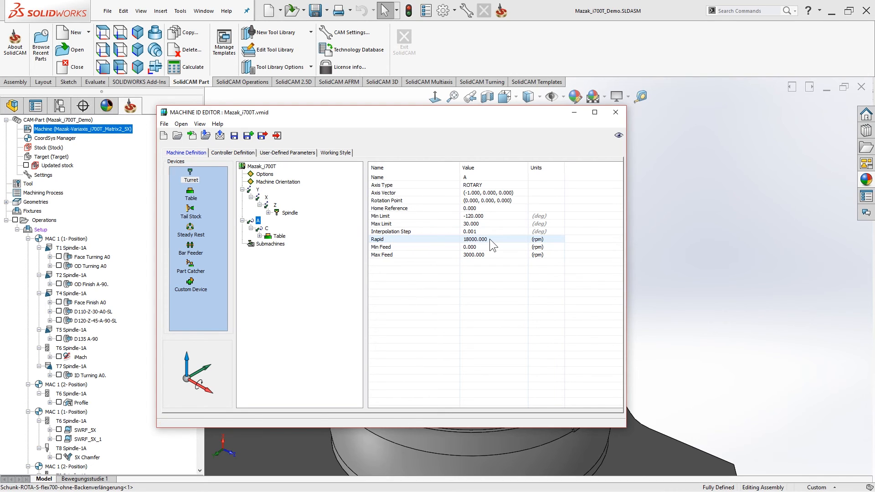
Step: Set the C axis rapid feed to 36000 rpm, checking it against the i-T series table in Strokes.pdf
left_click(267, 228)
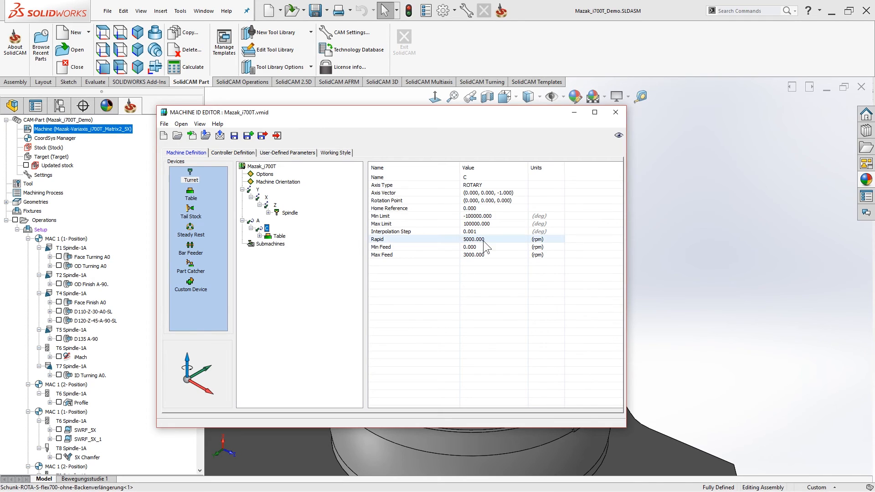
left_click(499, 238)
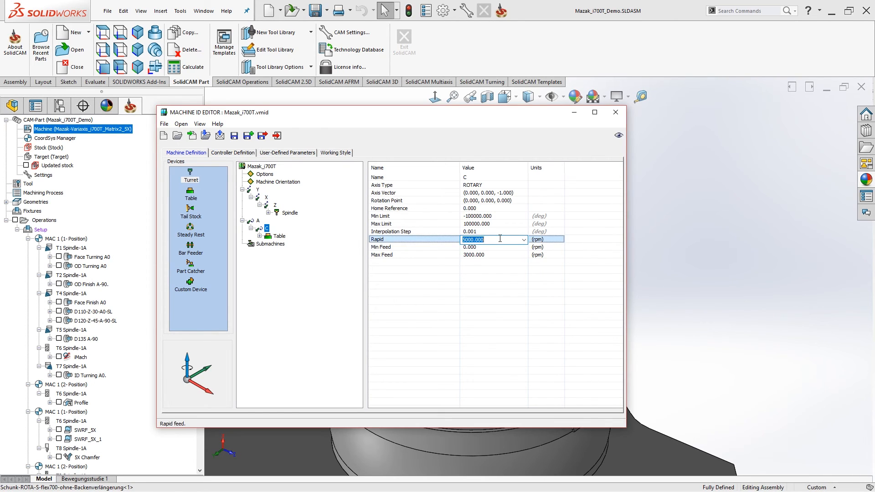
type("360")
key("alt+Tab")
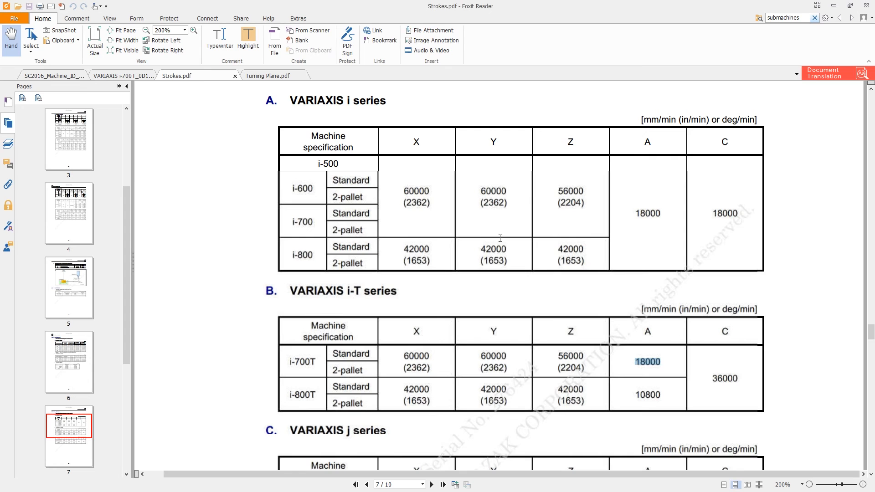
key("alt+Tab")
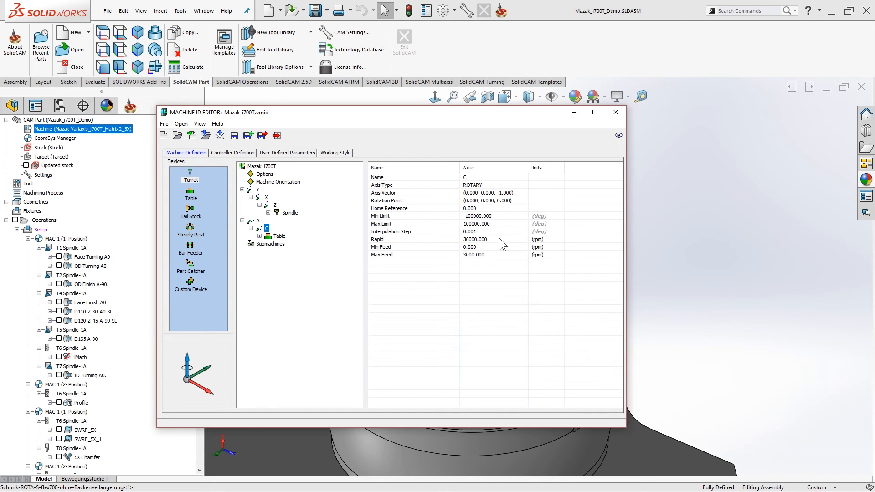
Step: Look up the milling/turning cutting feed rate limits in section 2-1-7 of Strokes.pdf, and return to the Y axis parameters in the machine ID editor
left_click(258, 221)
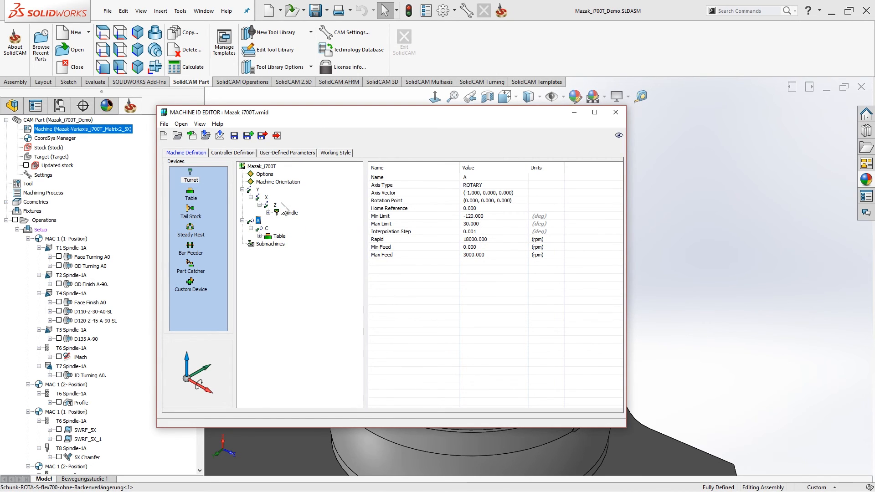
left_click(256, 190)
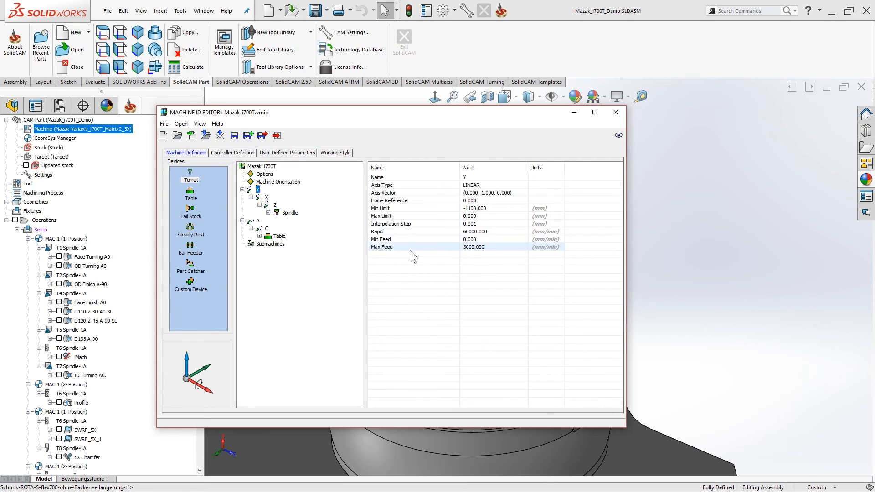
key("alt+Tab")
scroll(544, 366, "down", 15)
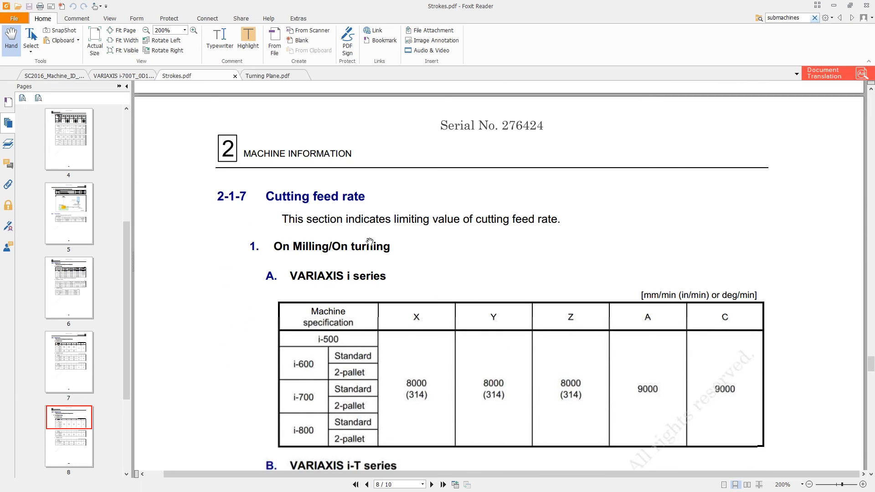
scroll(500, 336, "down", 1)
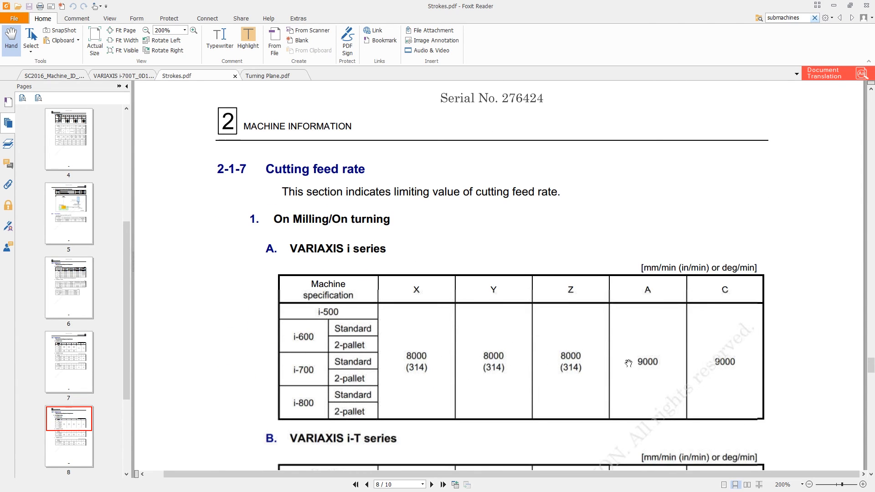
left_click_drag(639, 362, 689, 364)
left_click(716, 365)
key("alt+Tab")
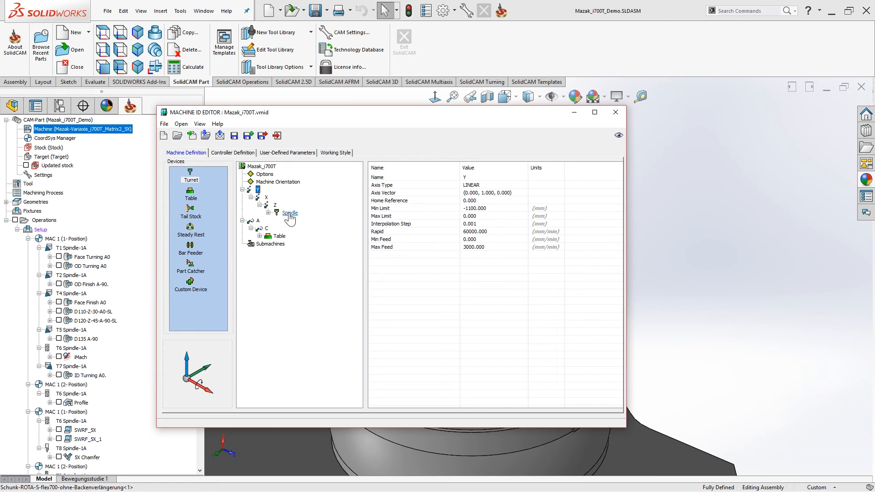
Step: Set the Y axis maximum feed to 8000 mm/min and apply it to all of its descendant axes
double_click(480, 247)
type("800")
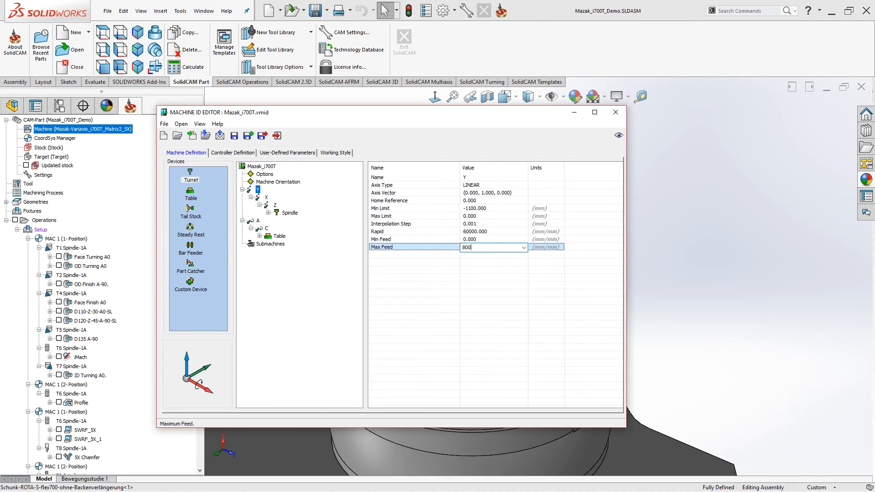
key("Return")
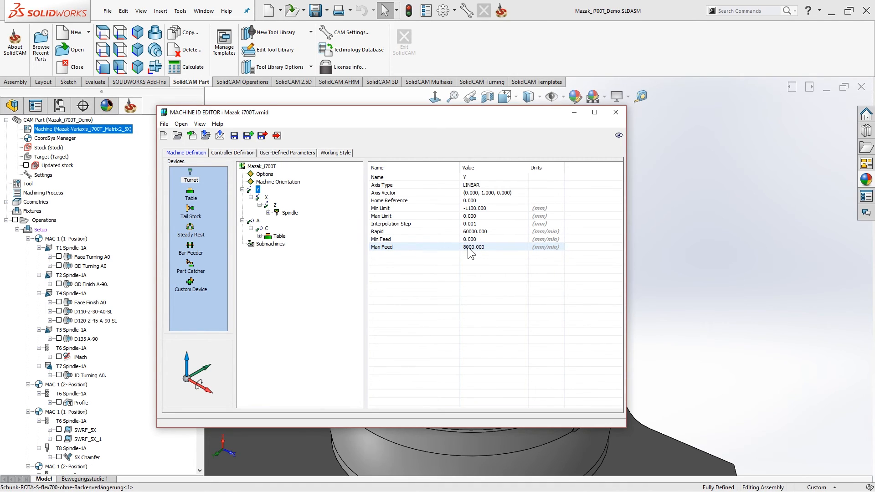
right_click(475, 249)
left_click(478, 253)
Step: Set the A axis maximum feed to 9000 rpm and apply it to its descendant axis
left_click(258, 221)
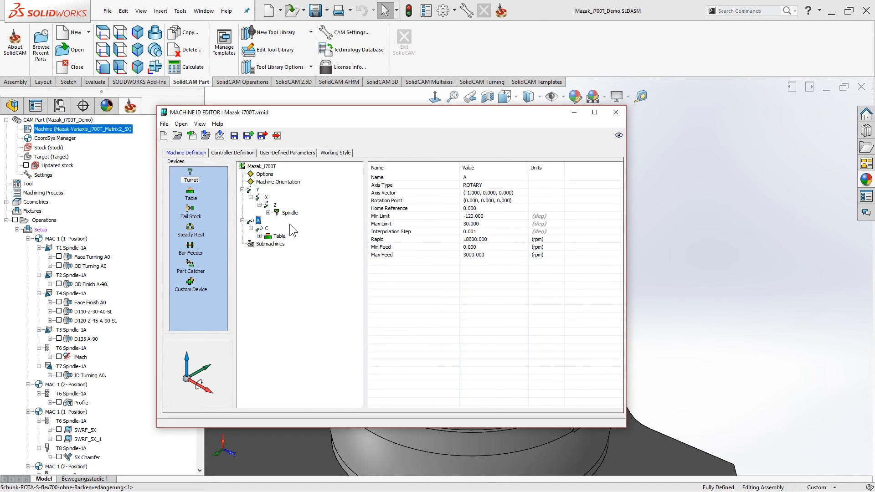
double_click(484, 255)
type("9000")
key("Return")
right_click(488, 256)
left_click(502, 263)
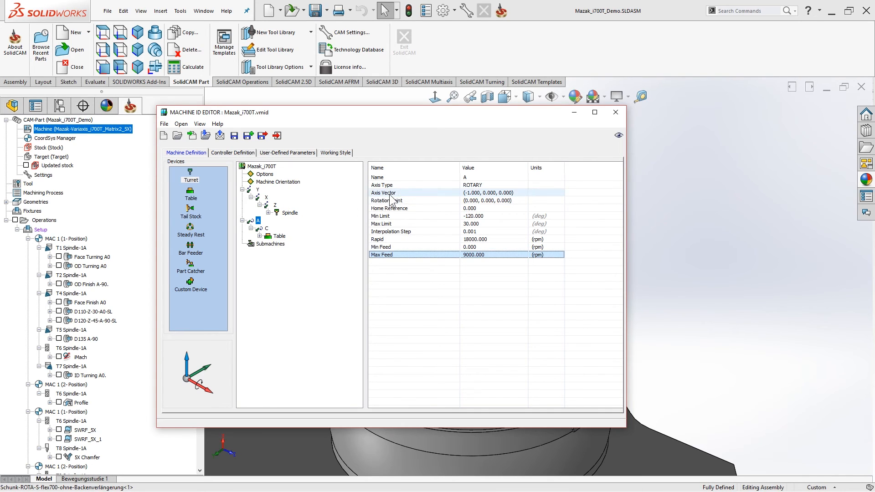
Step: Check the rotation points of the A and C axes, and switch to 3D-Tool to examine the machine model's spindle and table
left_click(459, 199)
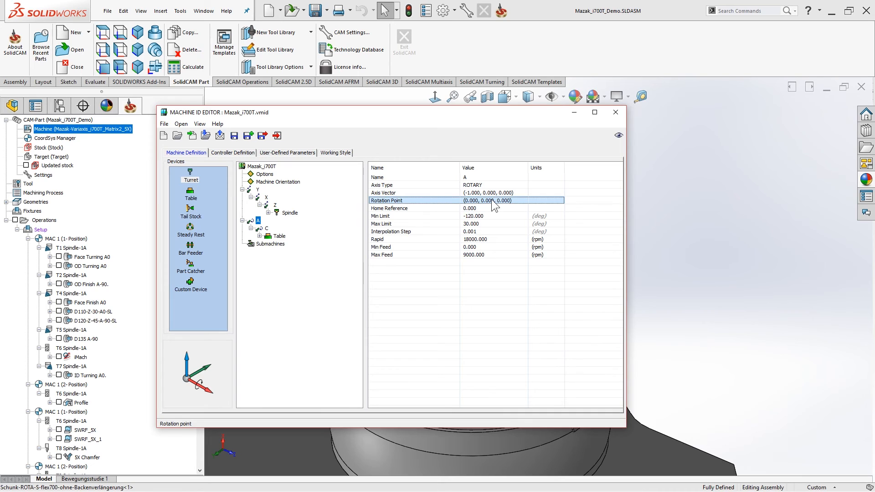
left_click(265, 228)
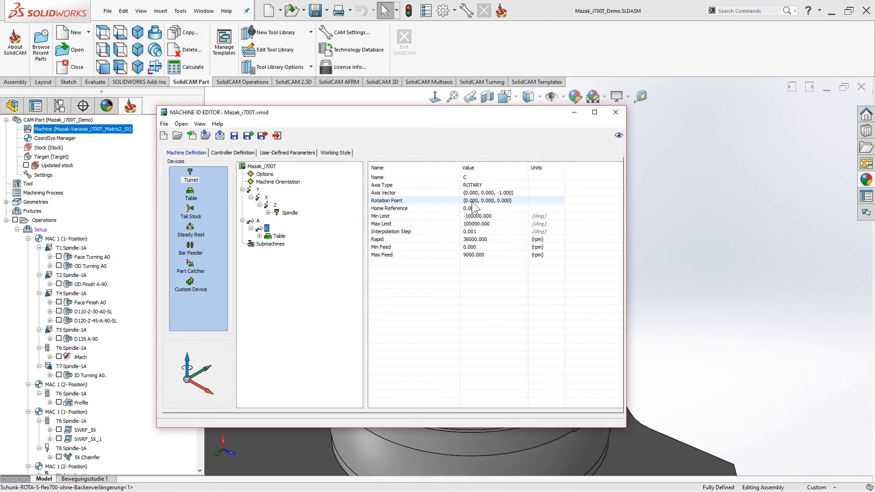
key("alt+Tab")
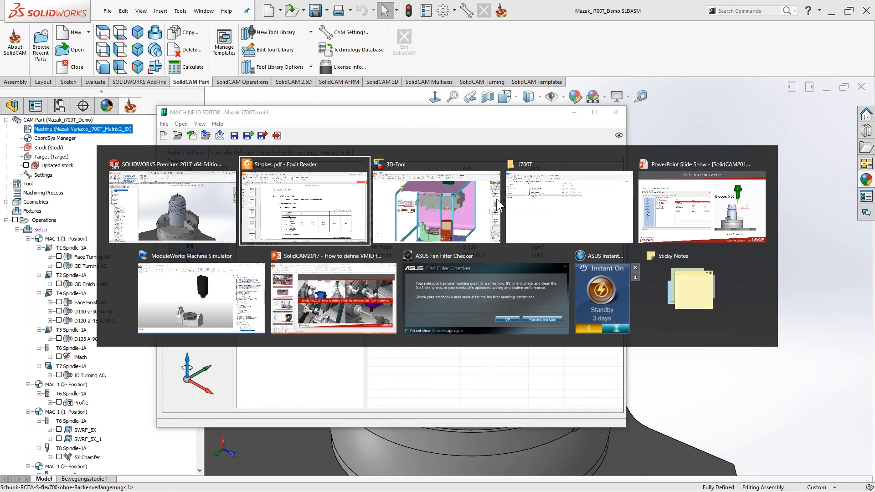
left_click(464, 203)
mouse_move(476, 276)
left_mouse_down()
mouse_move(389, 354)
mouse_move(488, 303)
mouse_move(449, 306)
mouse_move(456, 255)
mouse_move(488, 272)
left_mouse_up()
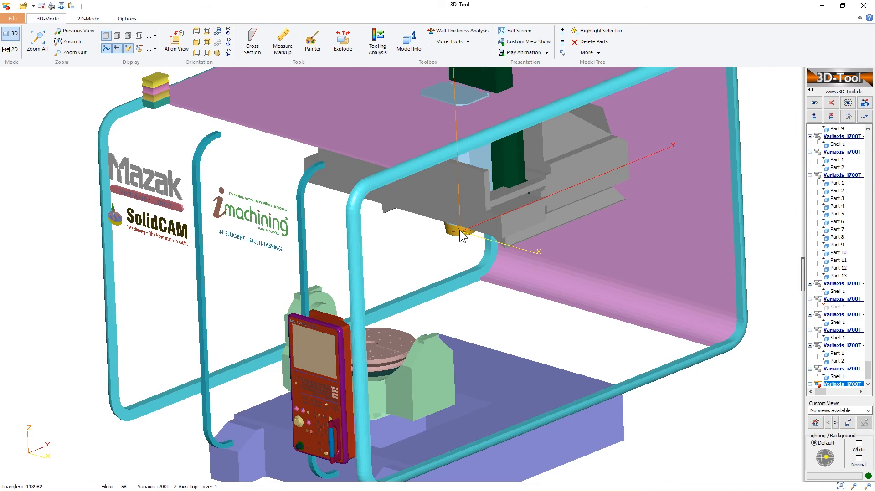
left_click_drag(441, 364, 439, 368)
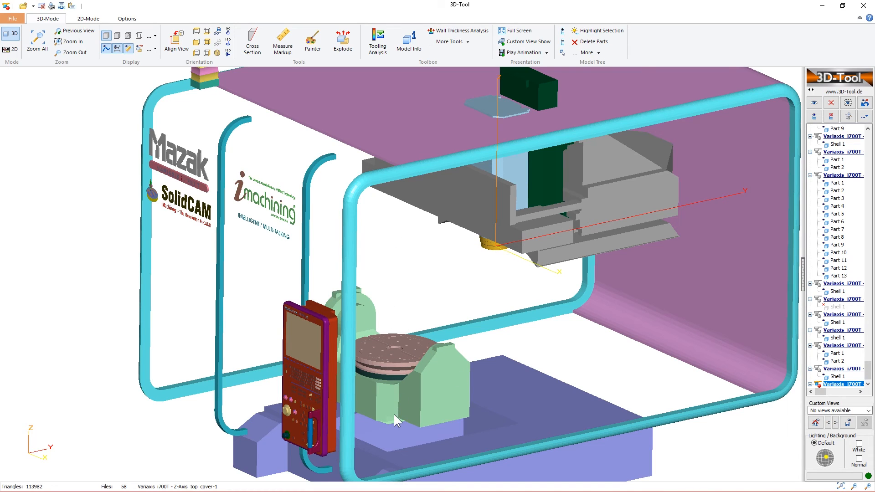
key("alt+Tab")
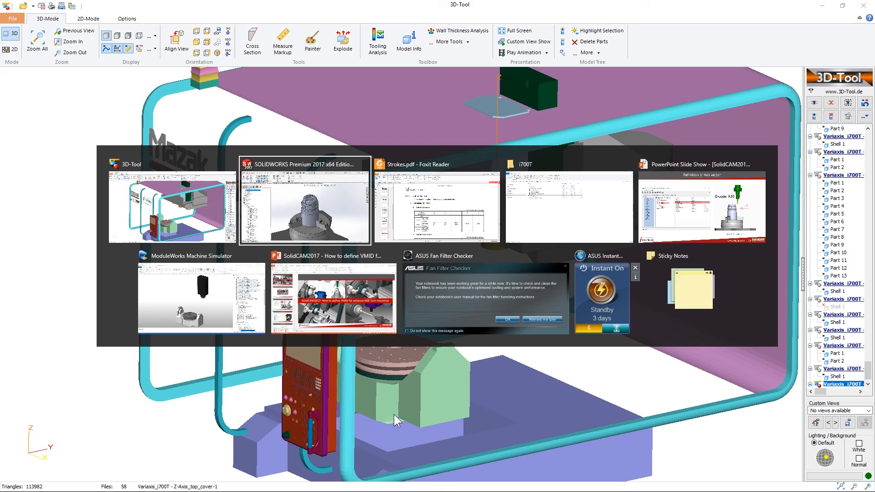
left_click(459, 7)
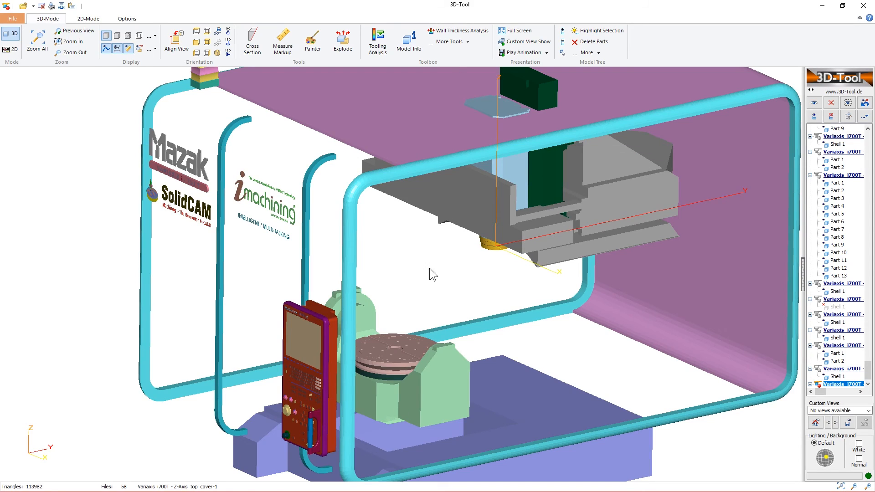
left_click_drag(421, 288, 445, 291)
left_click_drag(331, 246, 323, 248)
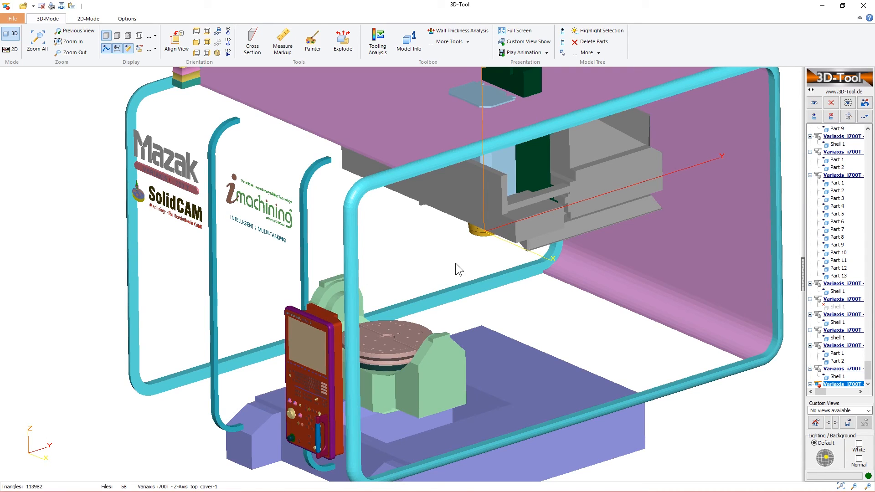
Step: Measure the distance from the circle centre at the spindle nose to the A axis pivot on the table's trunnion
left_click(282, 41)
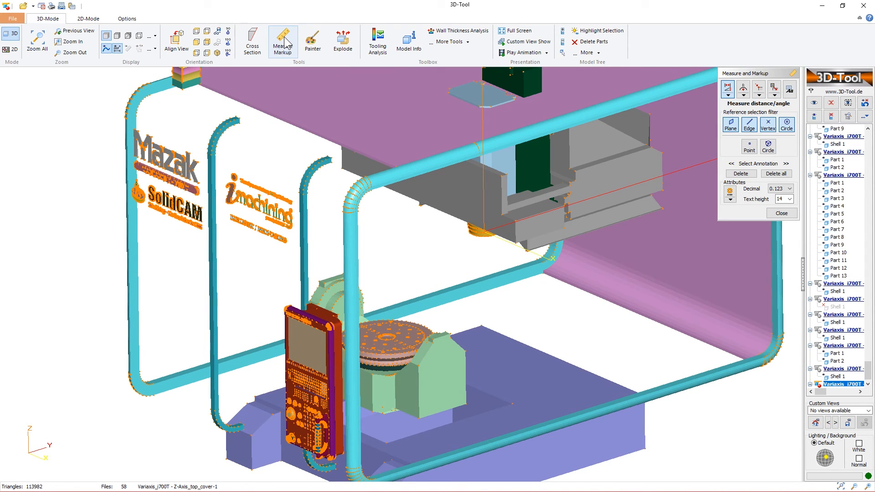
left_click_drag(335, 275, 346, 328)
scroll(288, 315, "down", 5)
scroll(288, 319, "up", 10)
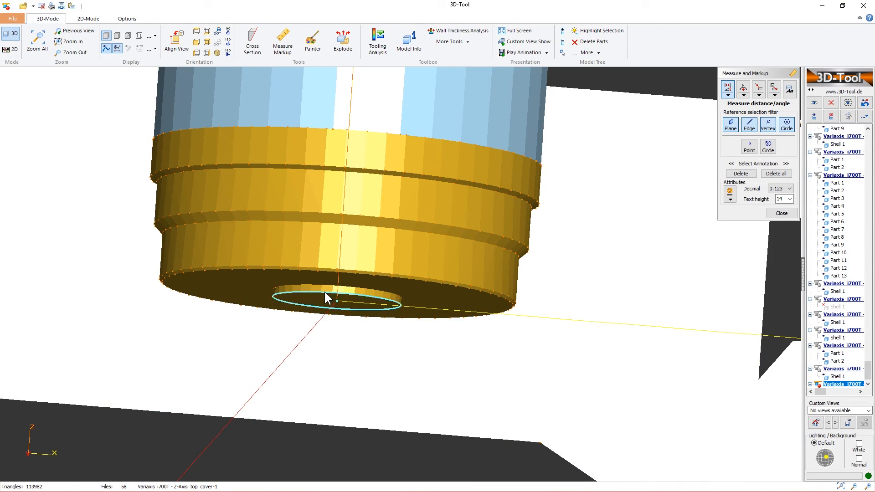
left_click(324, 292)
scroll(309, 349, "up", 5)
scroll(309, 364, "down", 9)
right_click_drag(306, 389, 443, 312)
left_click_drag(443, 313, 346, 346)
right_click_drag(346, 346, 531, 278)
scroll(487, 337, "down", 2)
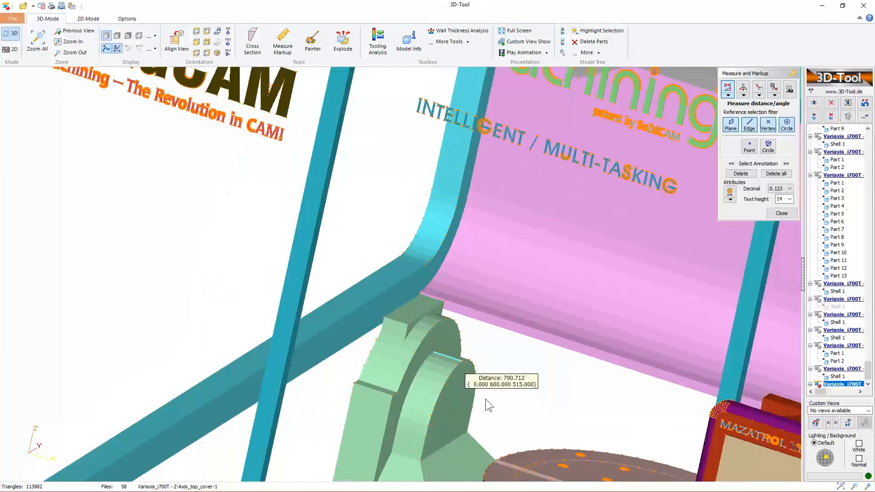
scroll(453, 377, "down", 2)
left_click(452, 372)
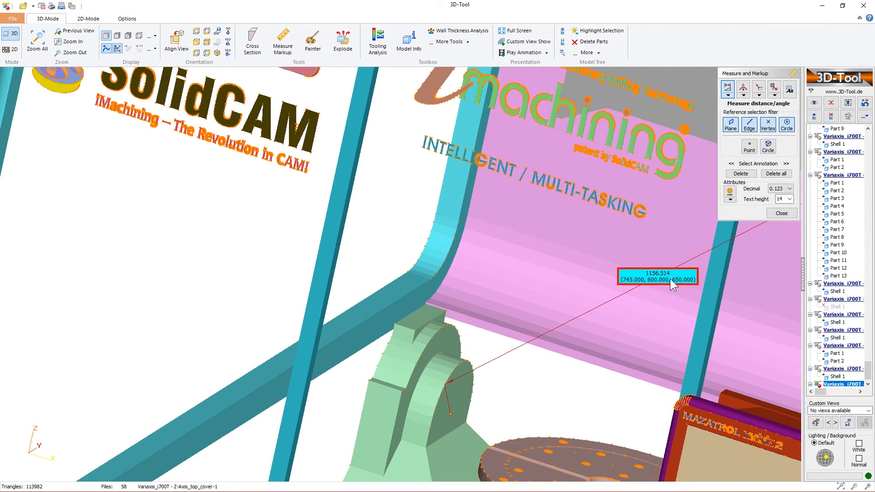
Step: Examine the X, Y and Z components of the spindle-to-pivot measurement relative to the machine's coordinate system from several views
left_click_drag(702, 273, 718, 263)
scroll(718, 262, "up", 3)
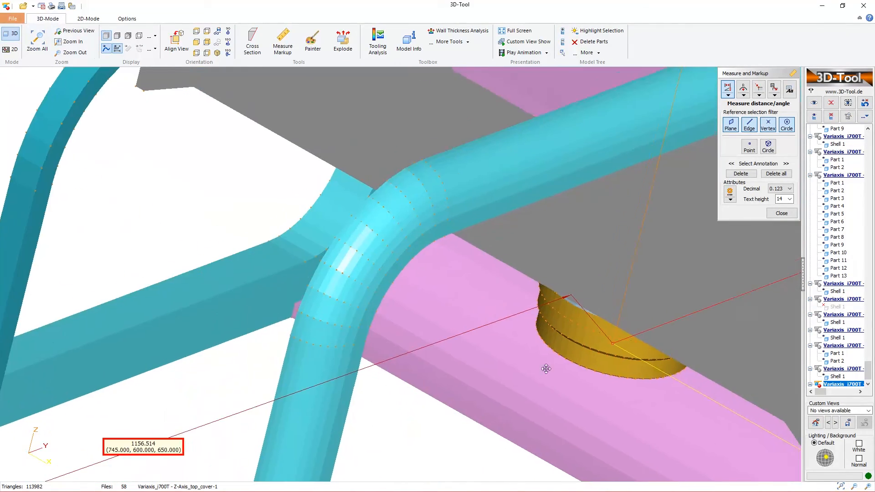
right_click_drag(554, 378, 517, 320)
scroll(518, 320, "down", 3)
scroll(516, 318, "down", 3)
left_click_drag(502, 370, 513, 303)
right_click_drag(513, 303, 525, 303)
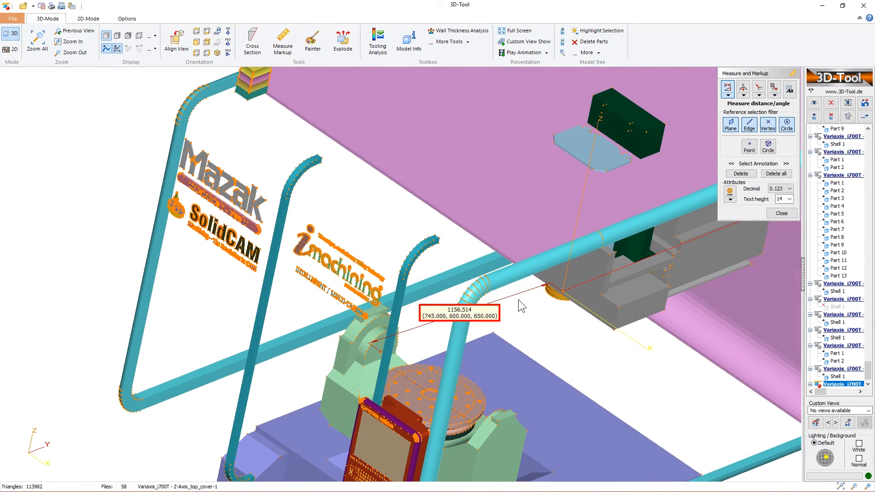
left_click(432, 311)
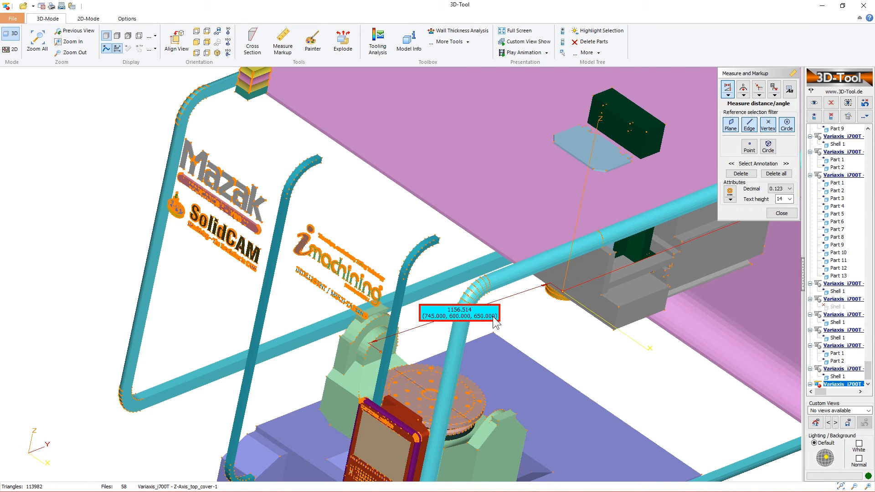
left_click_drag(580, 302, 555, 283)
right_click_drag(555, 284, 253, 208)
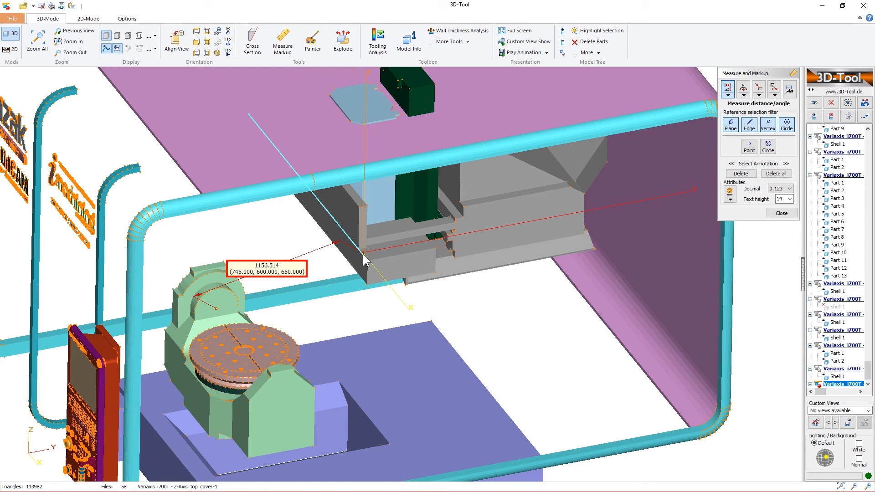
Step: Switch to Strokes.pdf in Foxit Reader and look up the i-700T's A-axis centre Y and Z values in the stroke tables
key("alt+Tab")
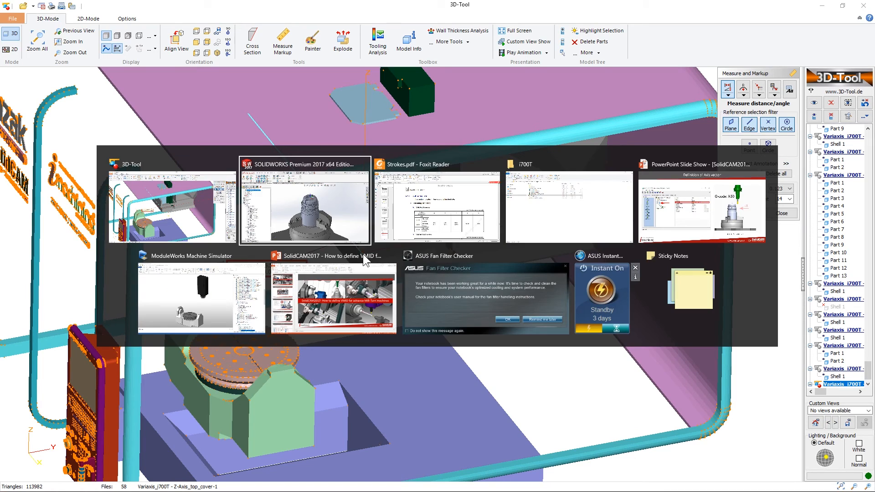
left_click(447, 164)
scroll(458, 260, "up", 10)
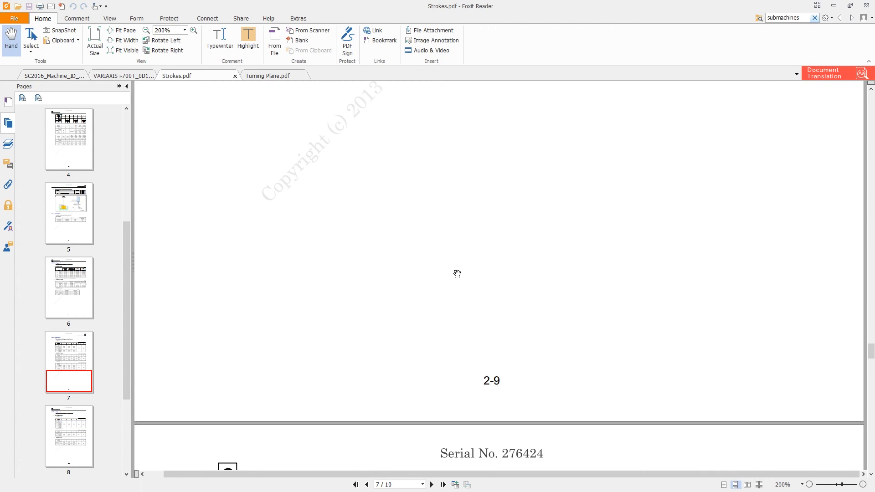
left_click_drag(871, 338, 870, 221)
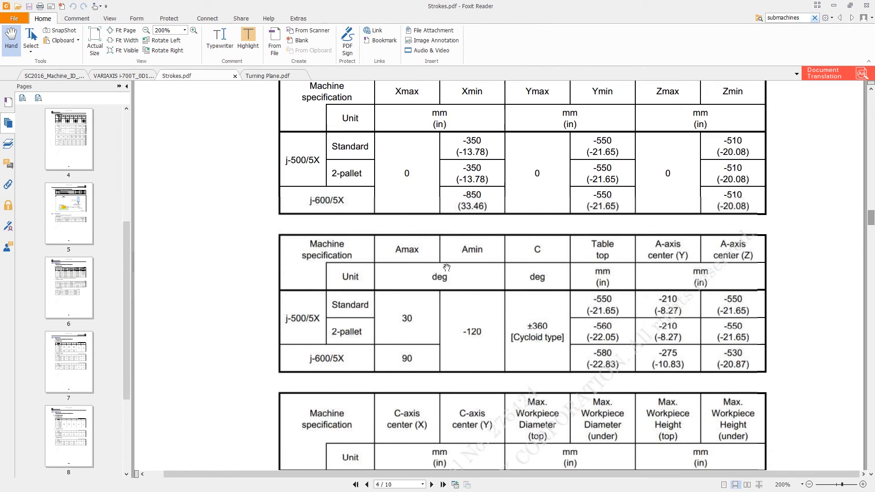
scroll(404, 333, "up", 10)
scroll(403, 333, "up", 1)
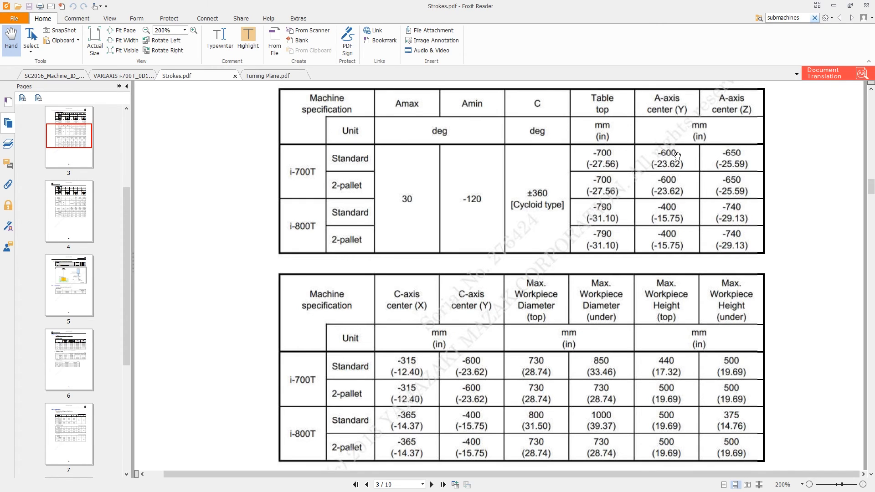
Step: Return to the Machine ID Editor and set the A axis rotation point to X 0, Y -600, Z -650
key("alt+Tab")
key("alt+Tab")
left_click(523, 202)
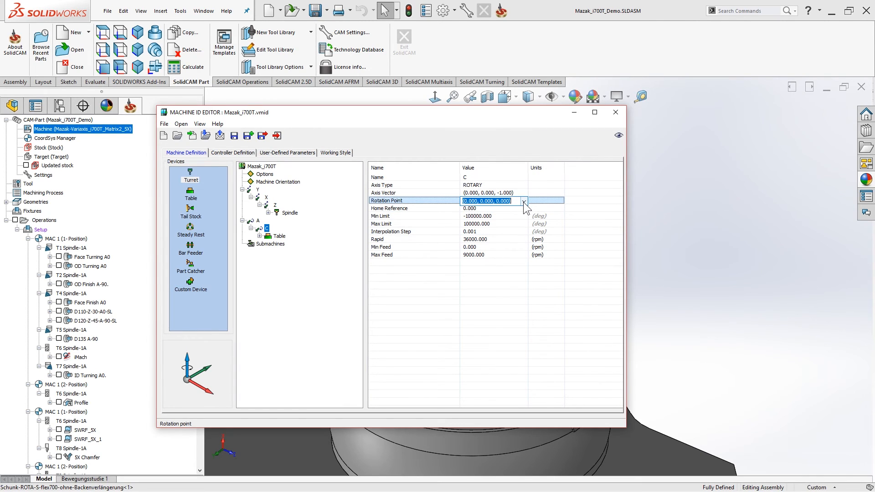
left_click(522, 201)
left_click(258, 221)
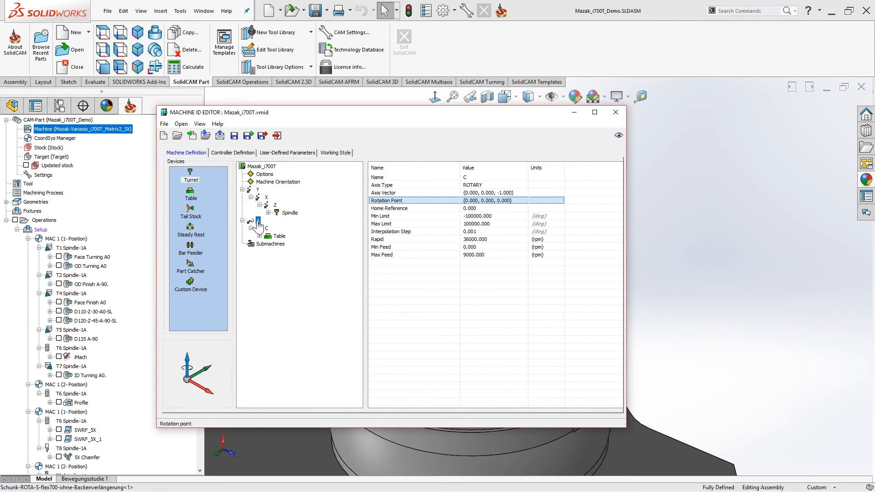
left_click(523, 202)
left_click(523, 202)
left_click(522, 216)
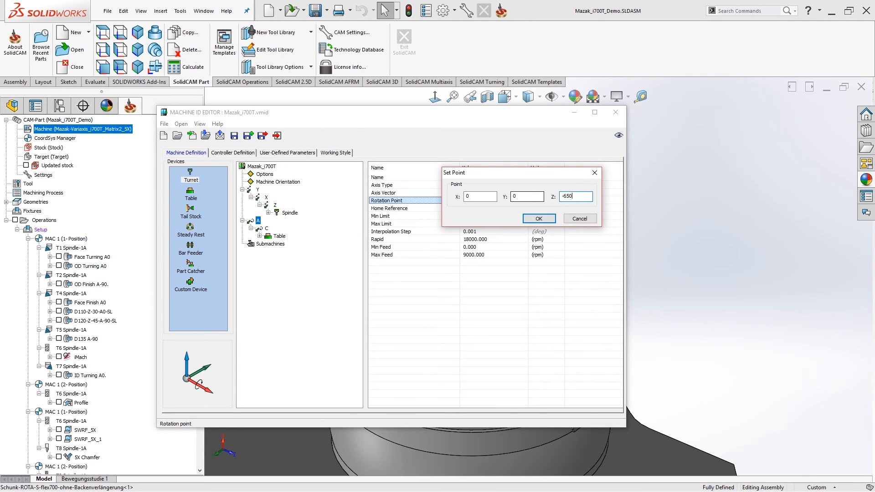
left_click_drag(525, 197, 502, 200)
left_click(533, 218)
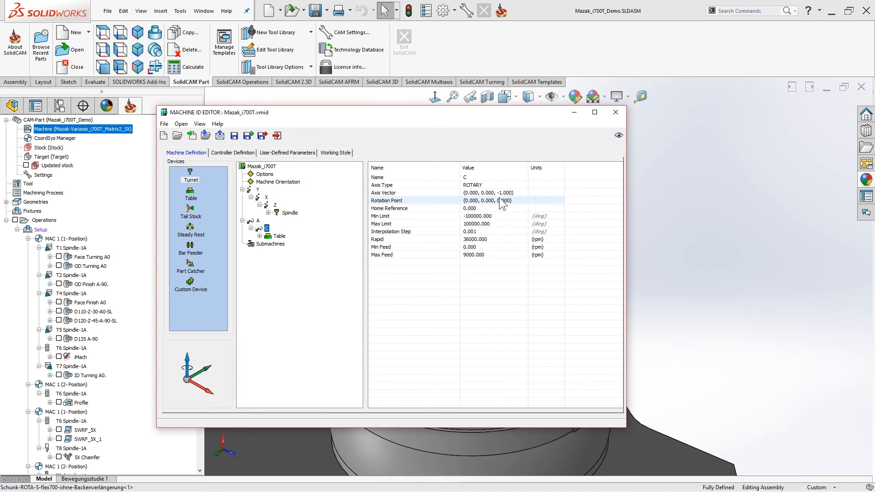
Step: Look up the i-700T's C-axis centre in Strokes.pdf and set the C axis rotation point to X -315, Y -600, Z 0
key("alt+Tab")
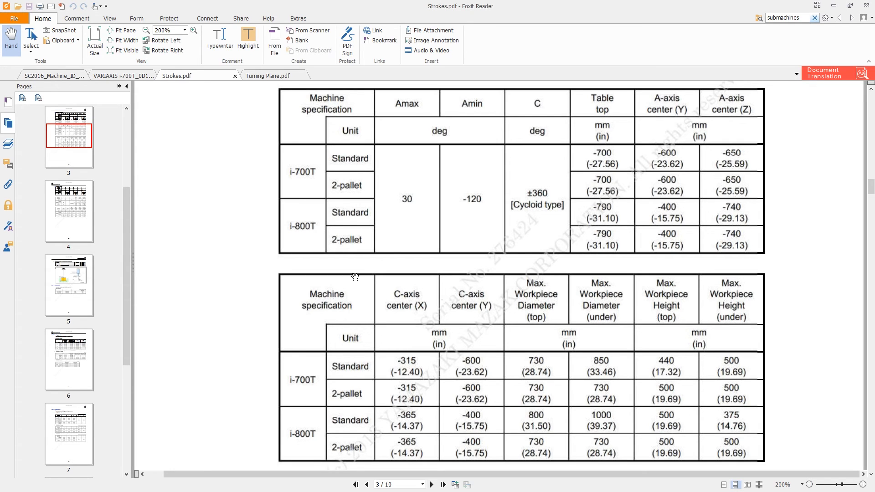
scroll(538, 296, "down", 1)
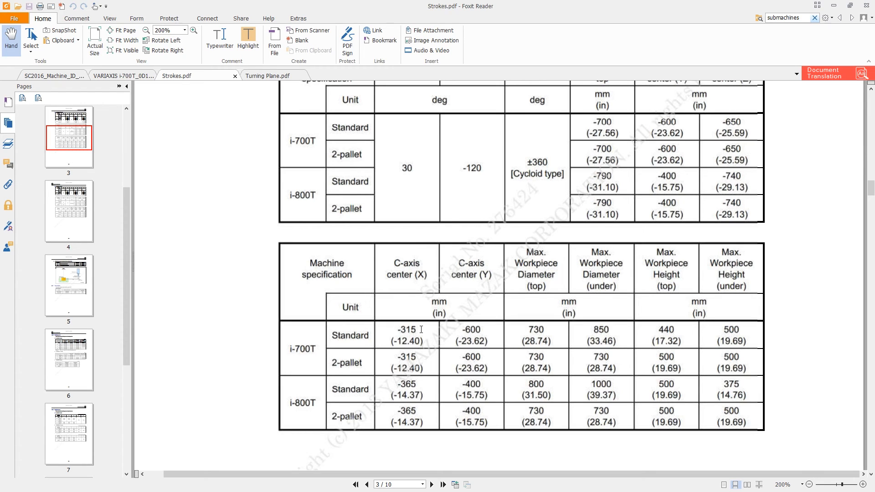
key("alt+Tab")
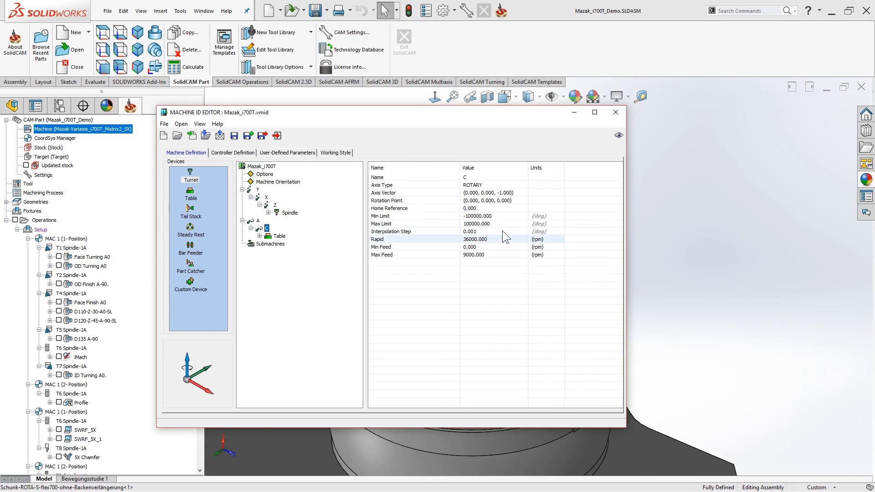
left_click(523, 201)
left_click(522, 213)
key("Tab")
type("-600")
left_click(472, 193)
key("BackSpace")
type("-315")
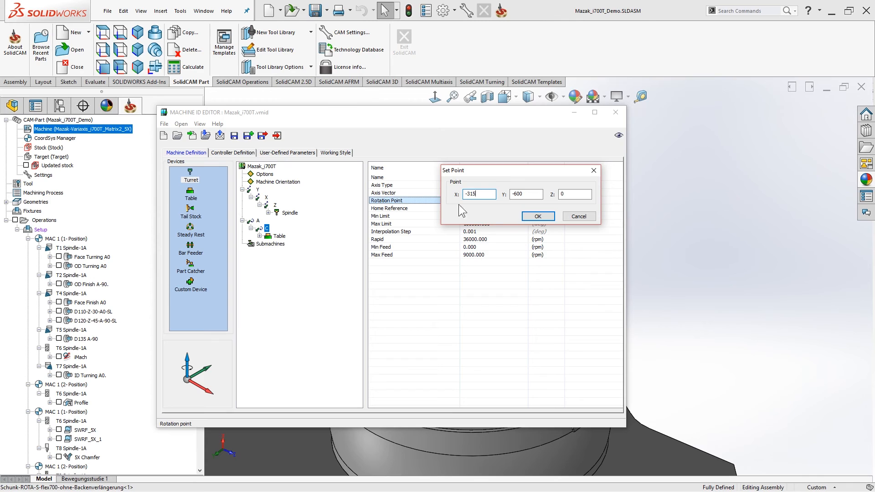
left_click(538, 216)
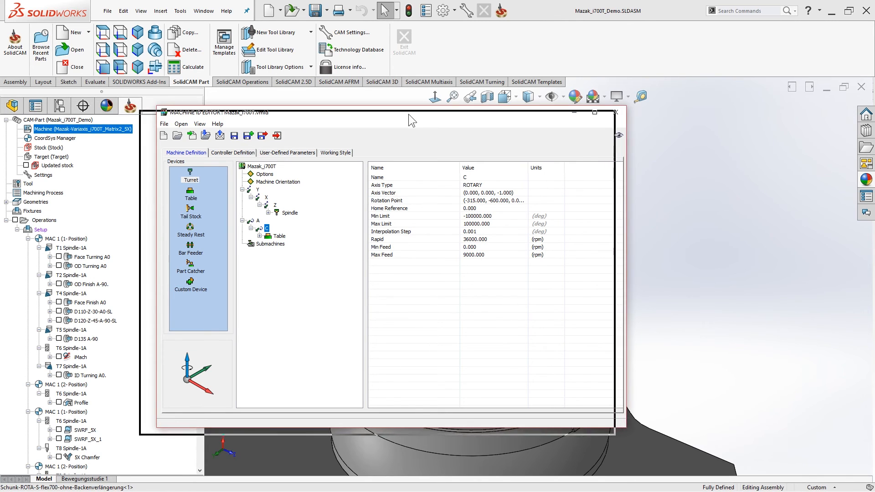
Step: Open the machine preview and examine the positions of the A and C rotation axes relative to the machine origin
left_click_drag(408, 114, 389, 121)
left_click(598, 142)
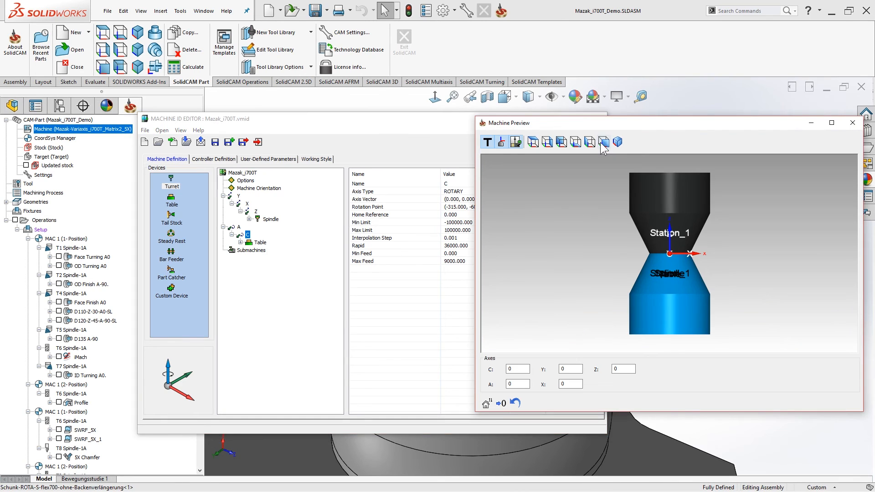
scroll(636, 278, "down", 3)
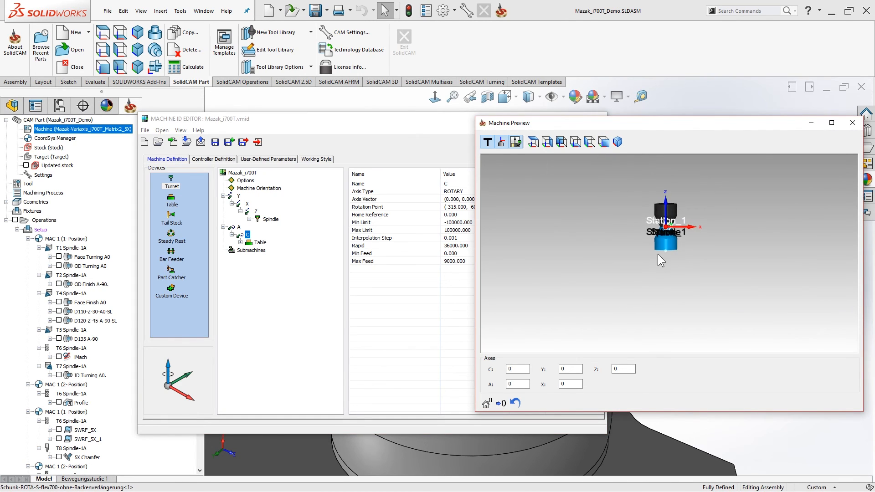
left_click_drag(637, 262, 578, 240)
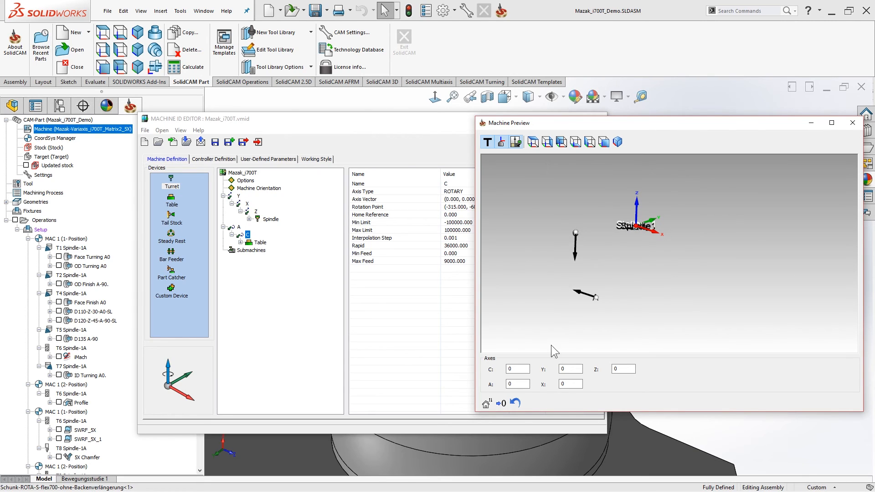
Step: Test the A axis at -5 in the machine preview, close the preview and save the machine definition
double_click(517, 385)
type("-5")
double_click(519, 369)
scroll(518, 369, "up", 10)
scroll(519, 369, "down", 10)
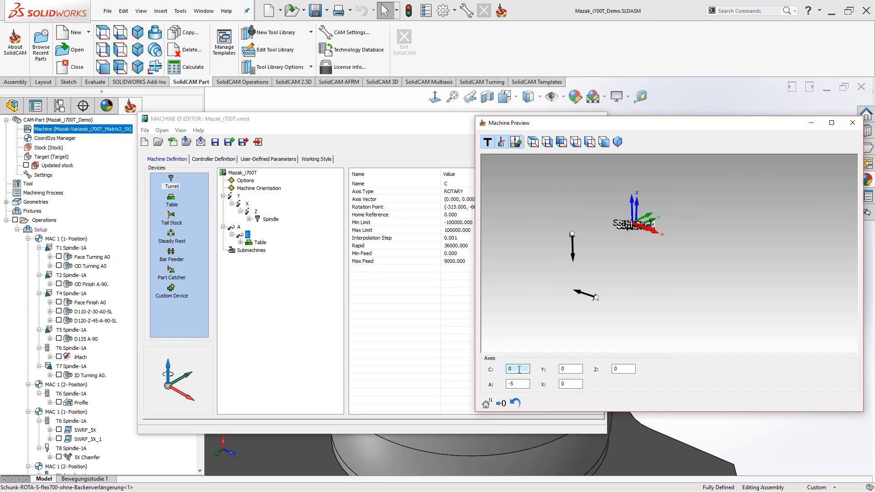
left_click(852, 122)
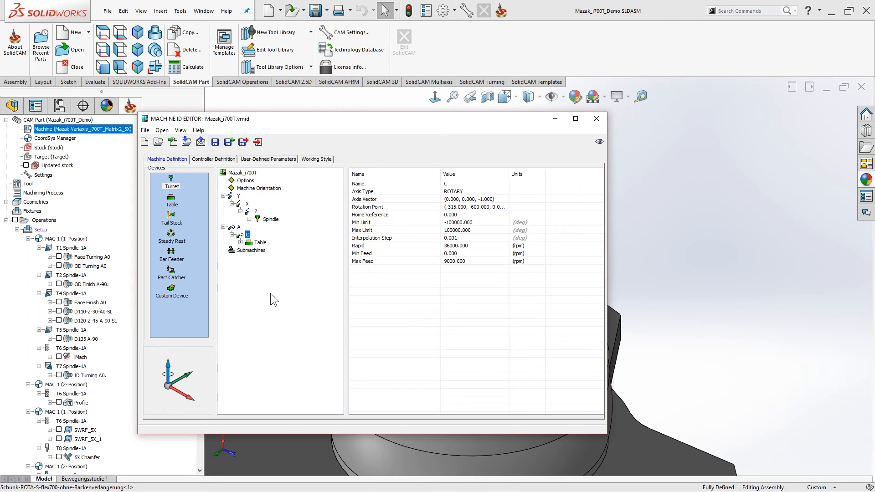
left_click(215, 143)
Step: Compare the properties of the Spindle and Table devices and expand the sub-items of both in the machine tree
left_click(271, 220)
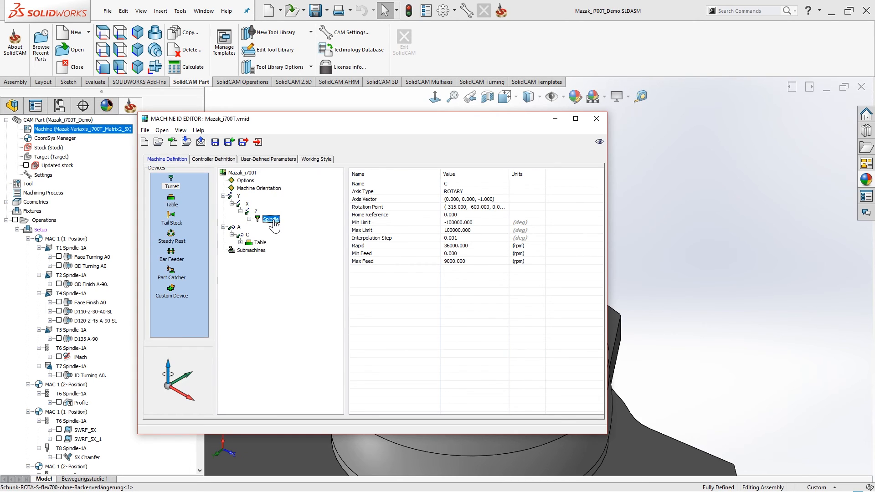
left_click(260, 242)
left_click(269, 219)
left_click(259, 244)
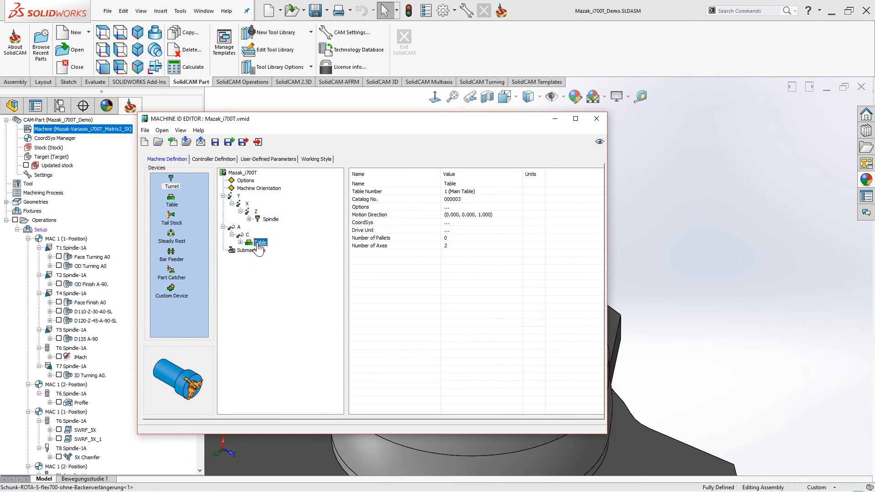
left_click(271, 220)
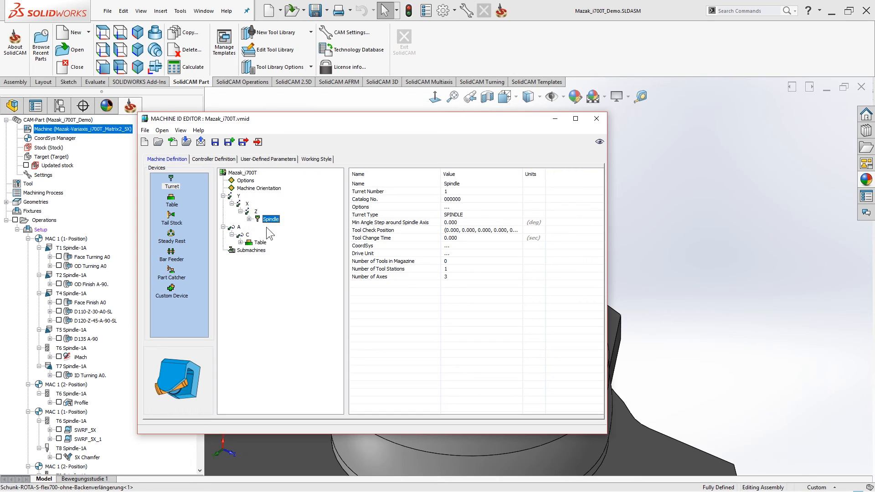
left_click(260, 243)
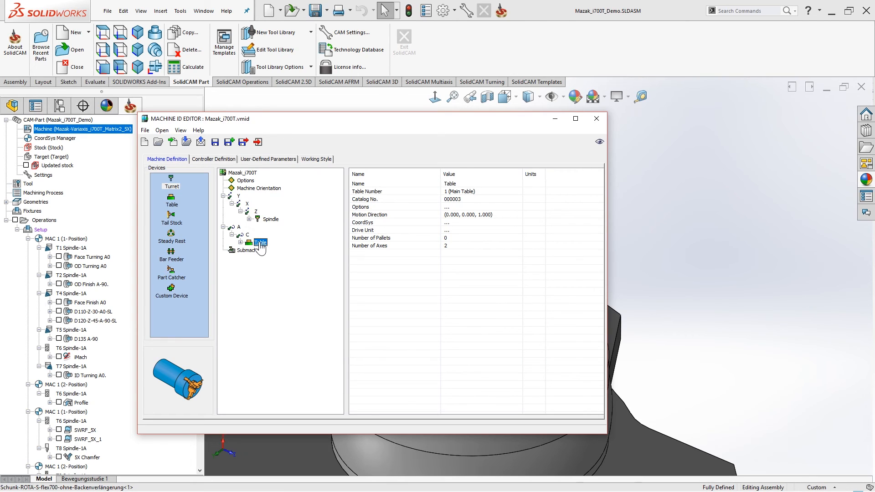
left_click(249, 219)
left_click(271, 219)
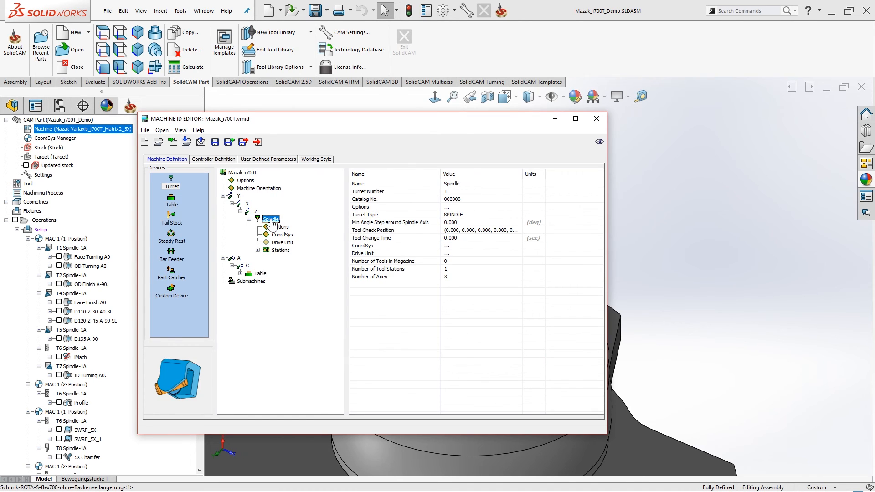
left_click(240, 273)
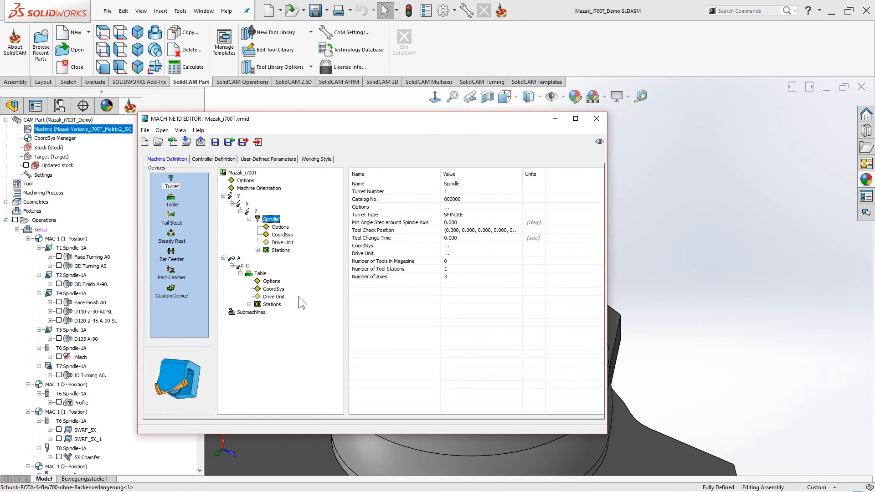
Step: Check the Spindle device's name and turret number settings
left_click(470, 184)
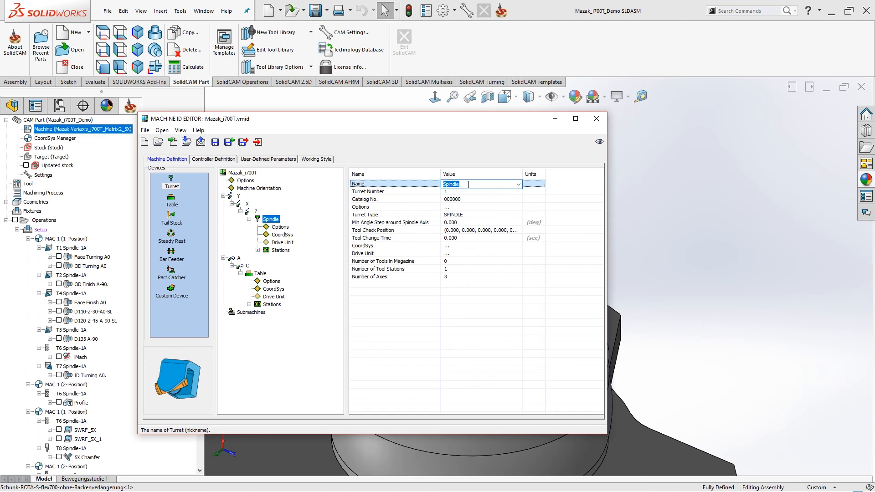
left_click(480, 367)
left_click(450, 192)
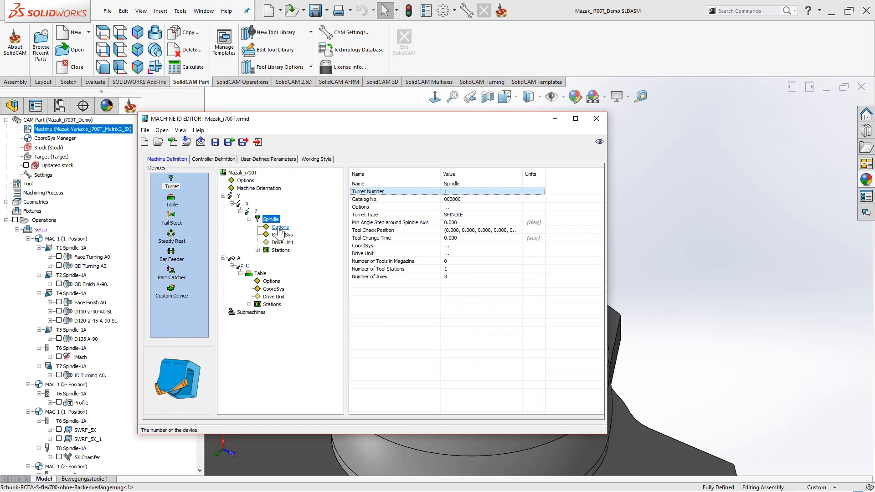
Step: Try the LINEAR and ROTARY turret types on the Spindle device, and set the type back to SPINDLE
left_click(387, 215)
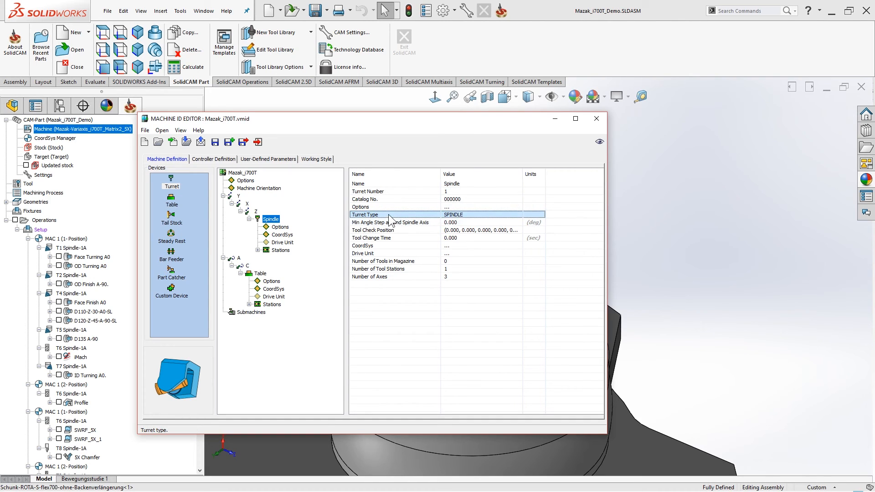
left_click(519, 216)
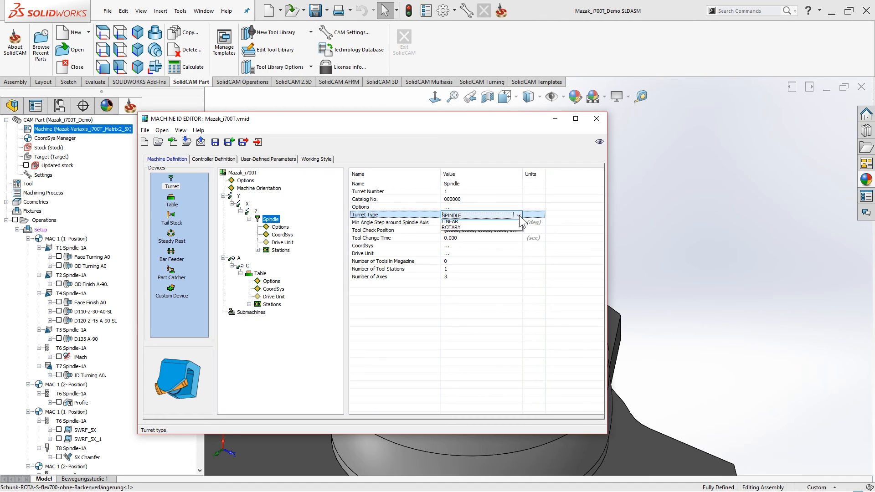
left_click(512, 229)
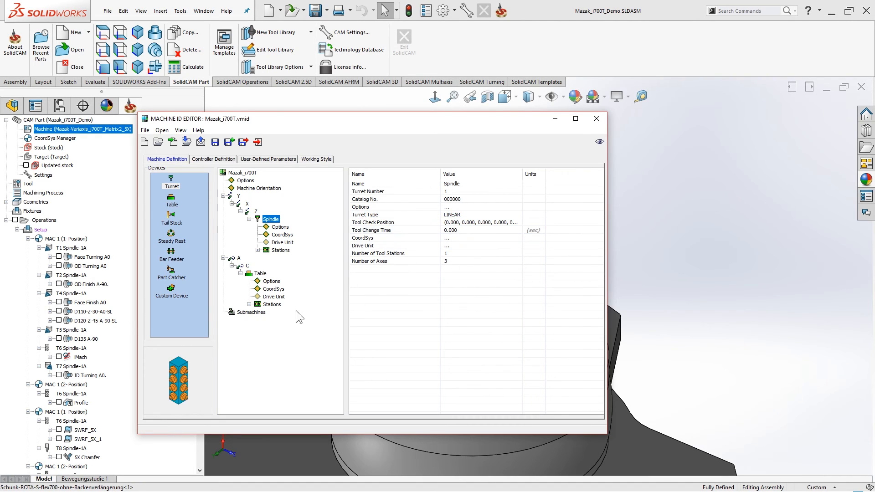
left_click(512, 214)
left_click(496, 235)
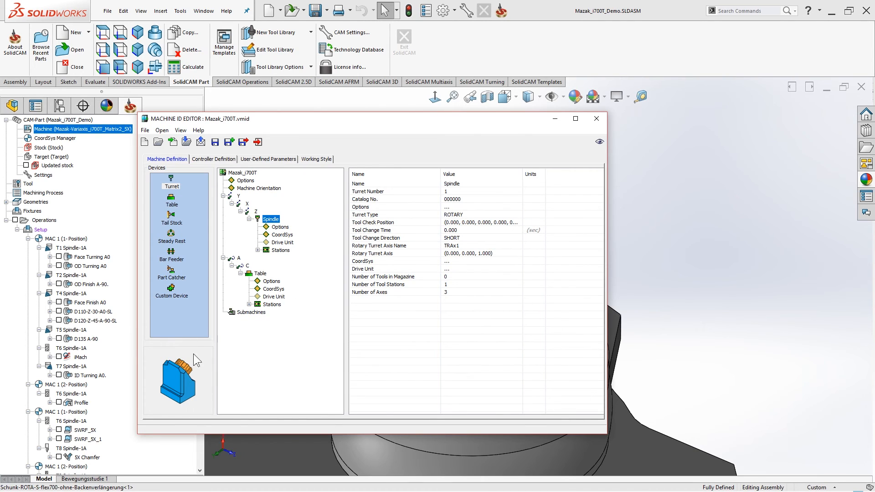
left_click(518, 214)
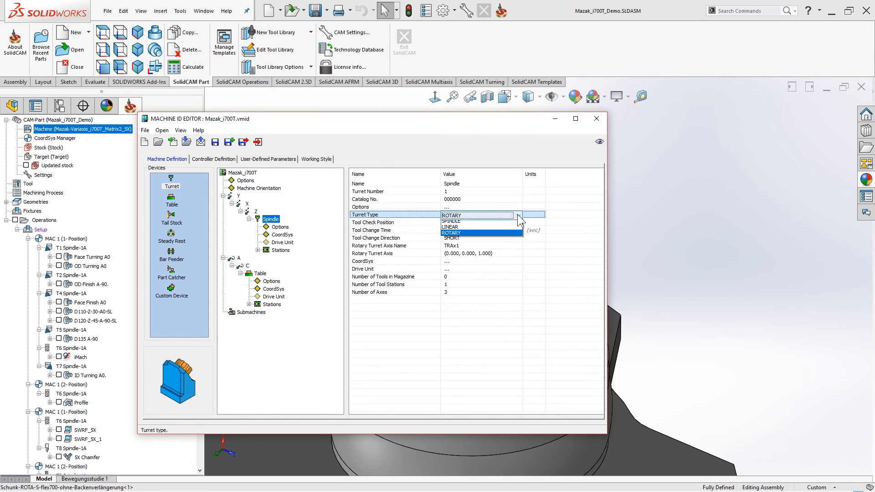
left_click(501, 221)
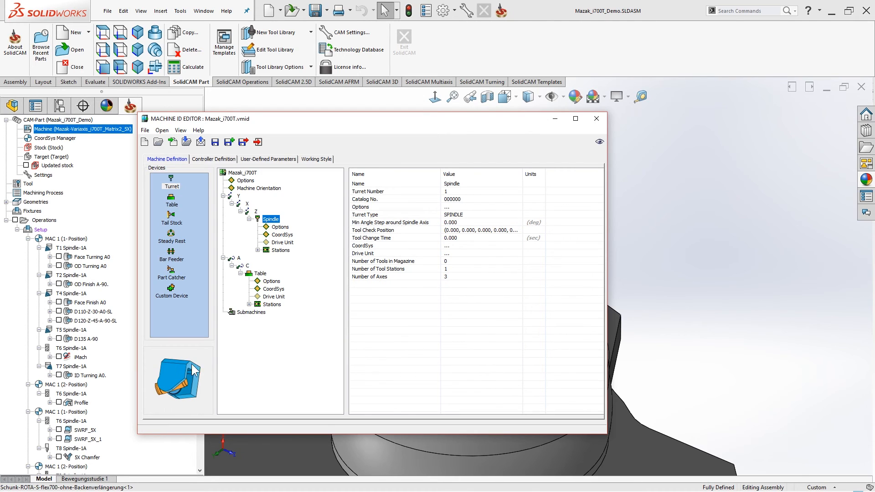
Step: Set the Spindle device's minimum angle step around the spindle axis to 0.001 degrees
left_click(421, 216)
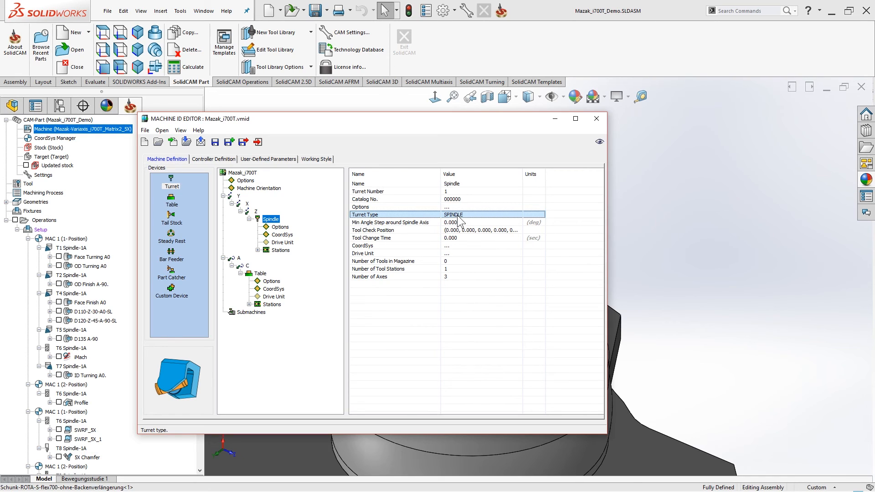
left_click(424, 222)
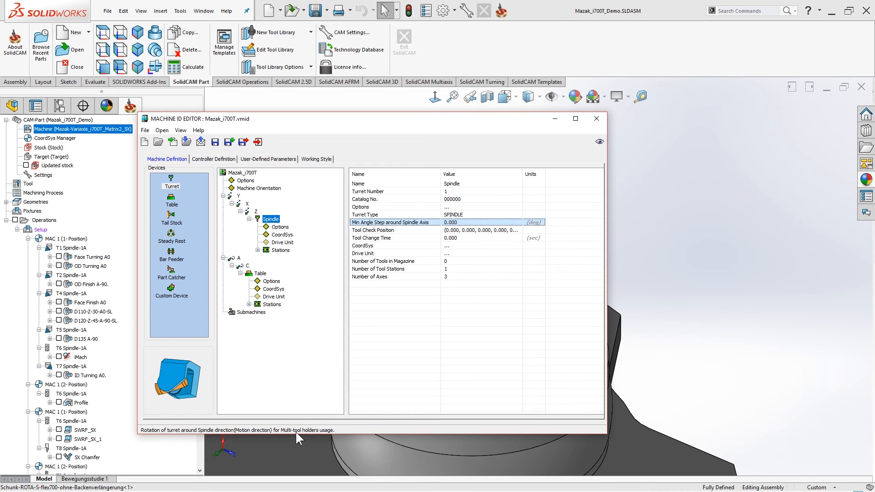
left_click(458, 223)
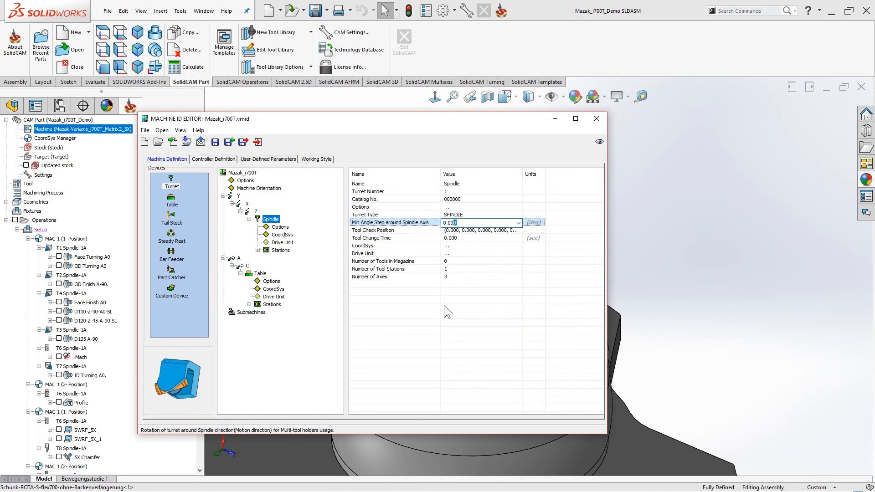
type("1")
left_click(441, 344)
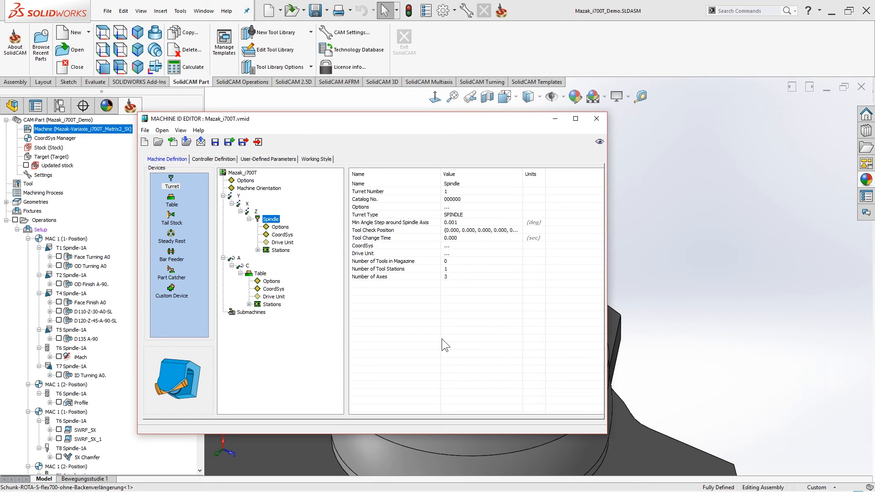
Step: Try a minimum angle step of 1 degree around the spindle axis, and return the value to 0.001 degrees
left_click(469, 222)
type("1")
left_click(470, 353)
left_click(410, 223)
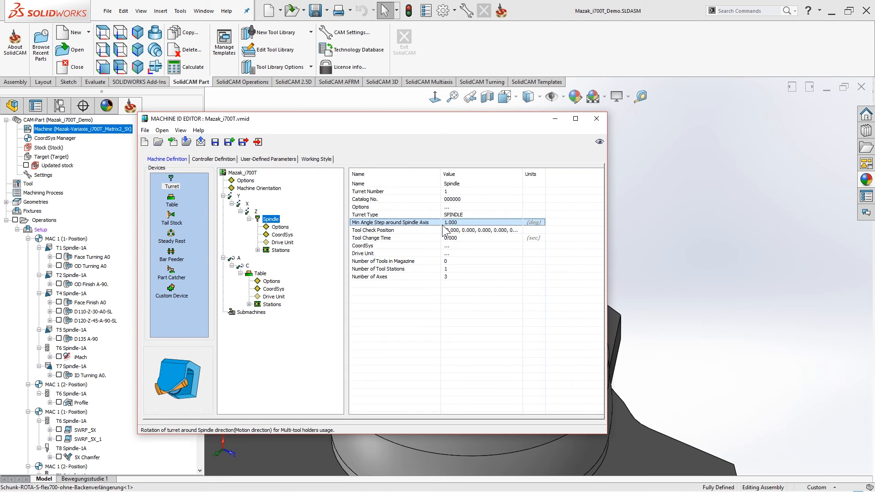
left_click(465, 223)
type("0.001")
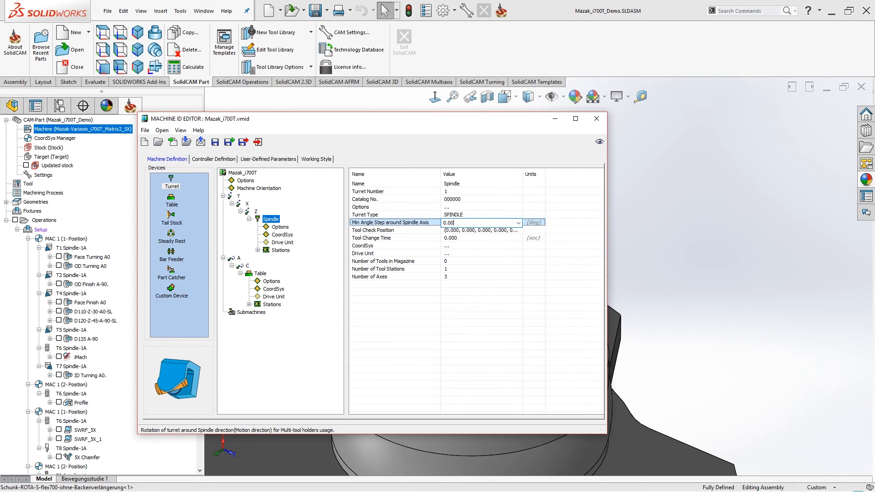
key("Return")
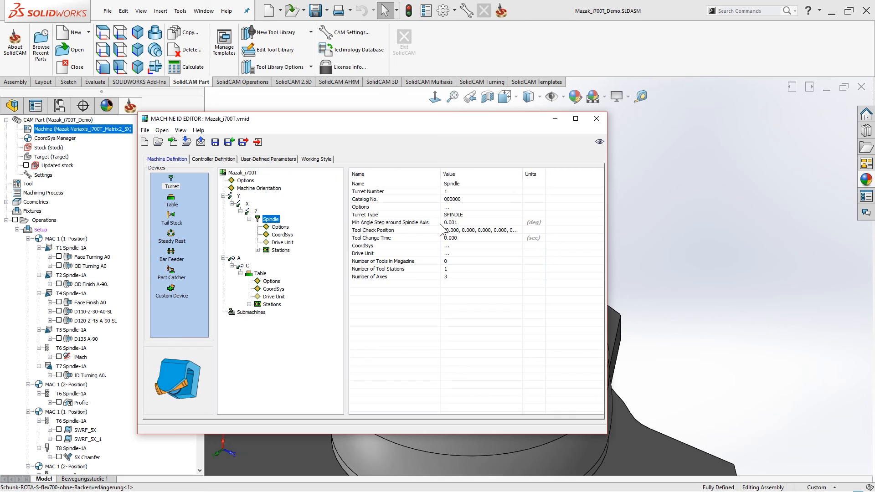
Step: Examine the Spindle device's Tool Check Position parameter
left_click(399, 229)
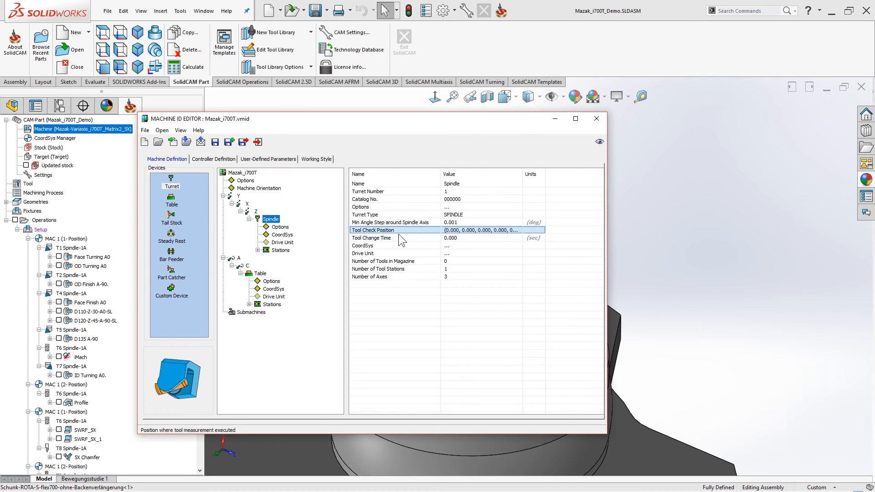
Step: Set the spindle's tool change time to 6 seconds
left_click(371, 239)
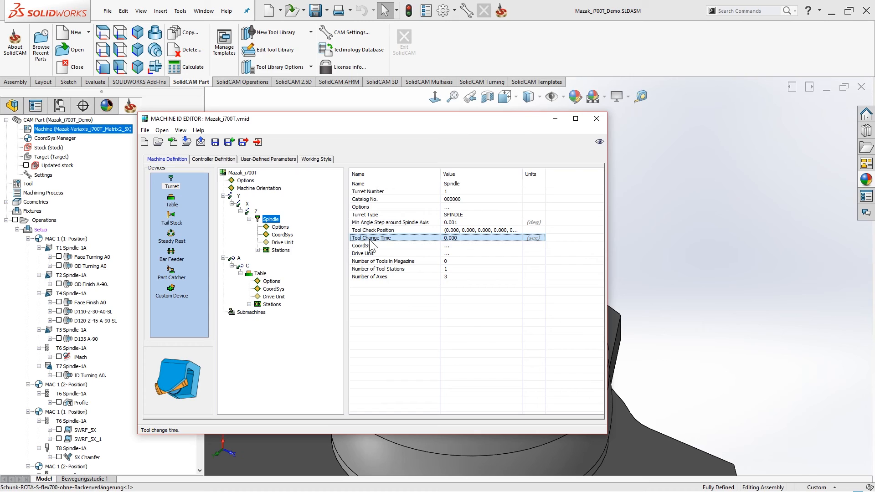
left_click(452, 238)
type("6")
left_click(446, 320)
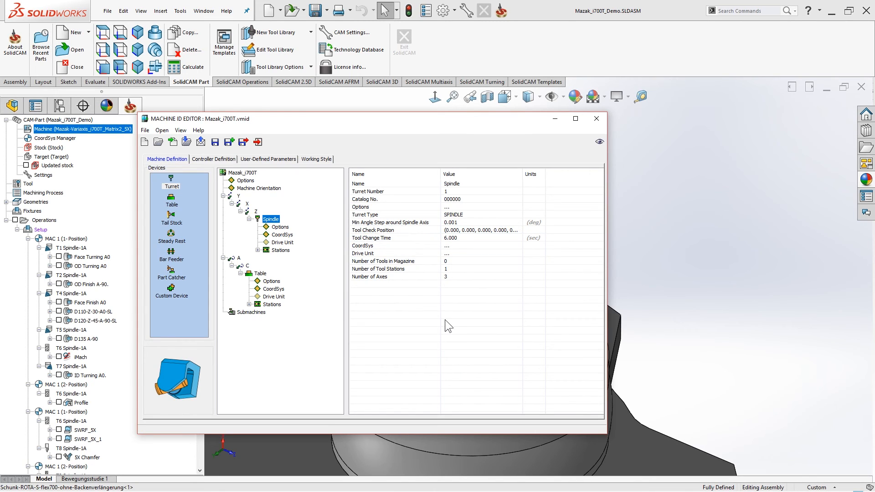
Step: Set the spindle's number of tools in magazine to 30
left_click(401, 238)
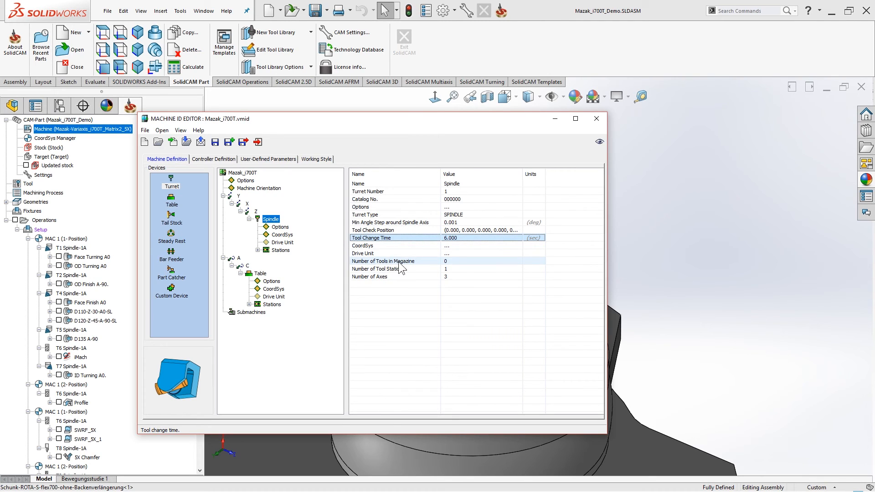
left_click(461, 261)
type("30")
left_click(455, 333)
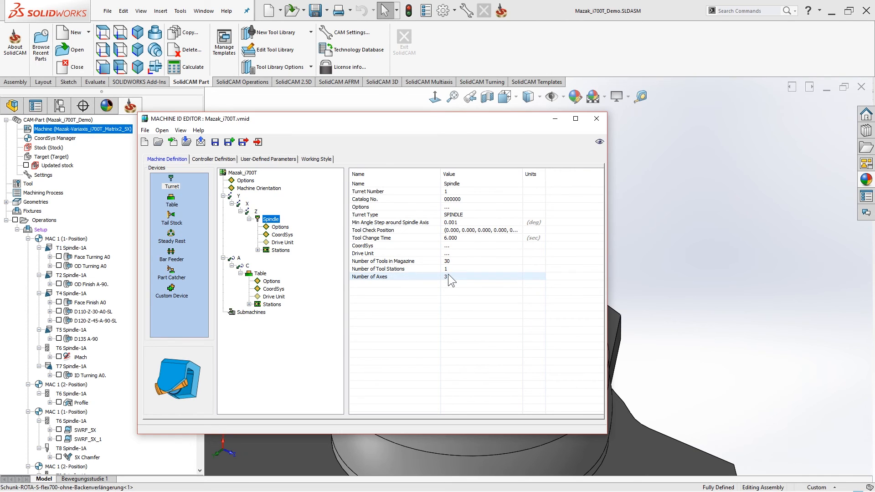
Step: Examine the option lists of the spindle, the table and the whole machine
left_click(281, 228)
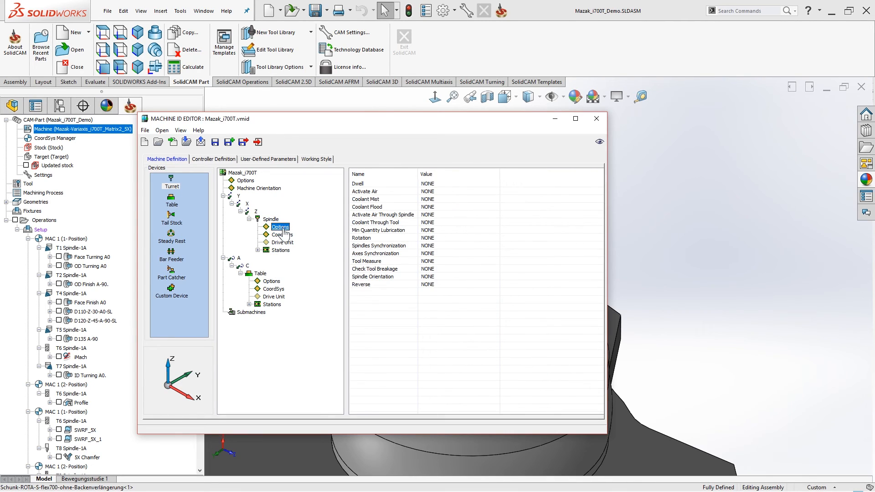
left_click(271, 281)
left_click(246, 182)
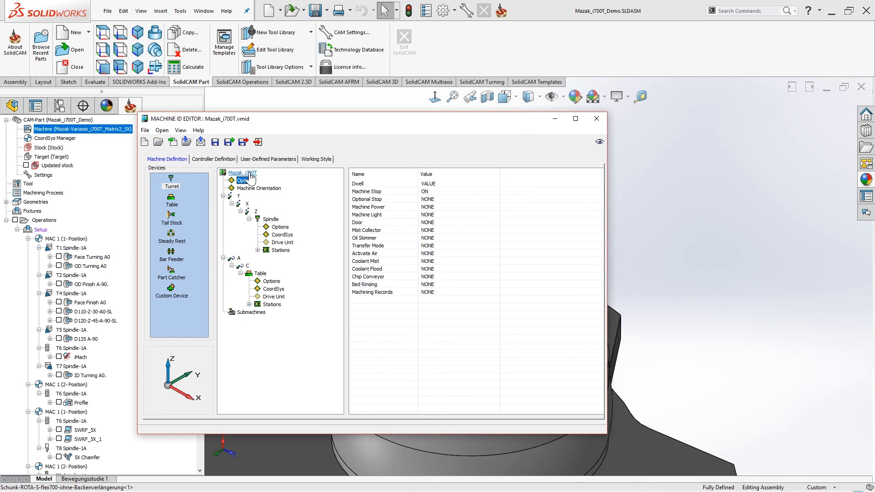
Step: Switch to the PowerPoint slide show and advance to the Device Options slide
key("alt+Tab")
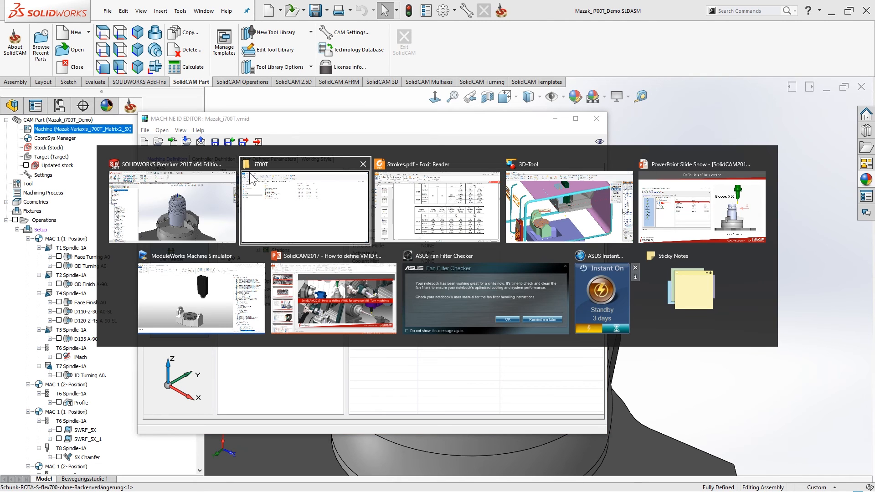
key("alt+Tab")
key("alt+Tab")
key("alt+Tab")
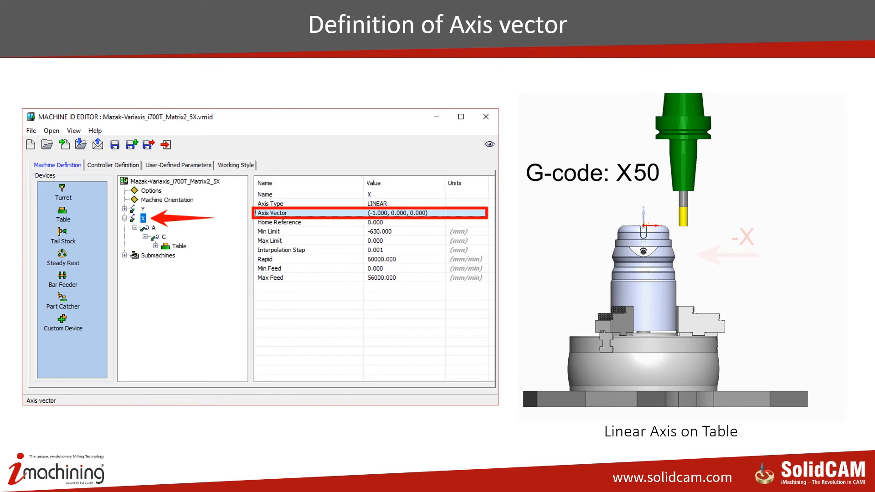
left_click(424, 86)
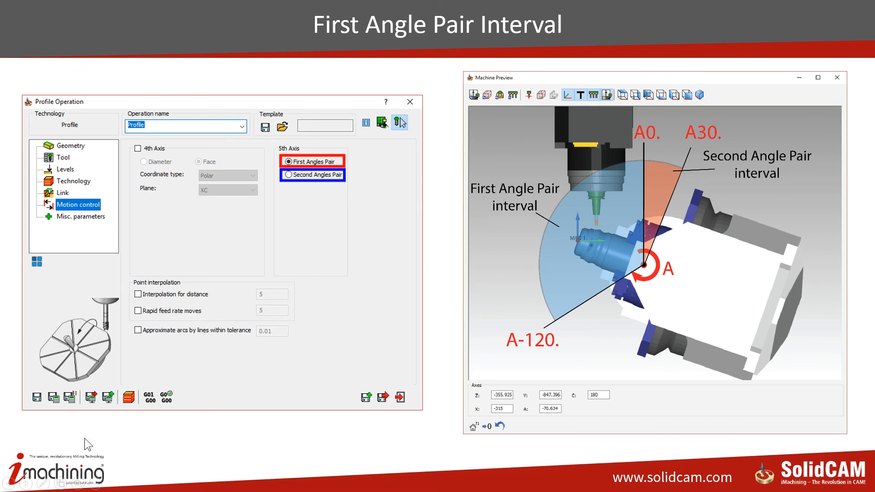
left_click(9, 483)
left_click(10, 483)
left_click(10, 482)
left_click(10, 482)
left_click(10, 483)
left_click(9, 483)
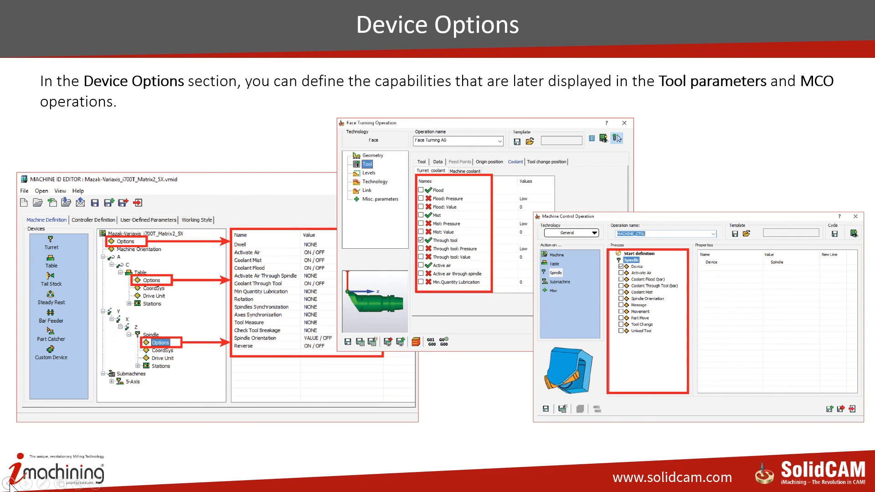
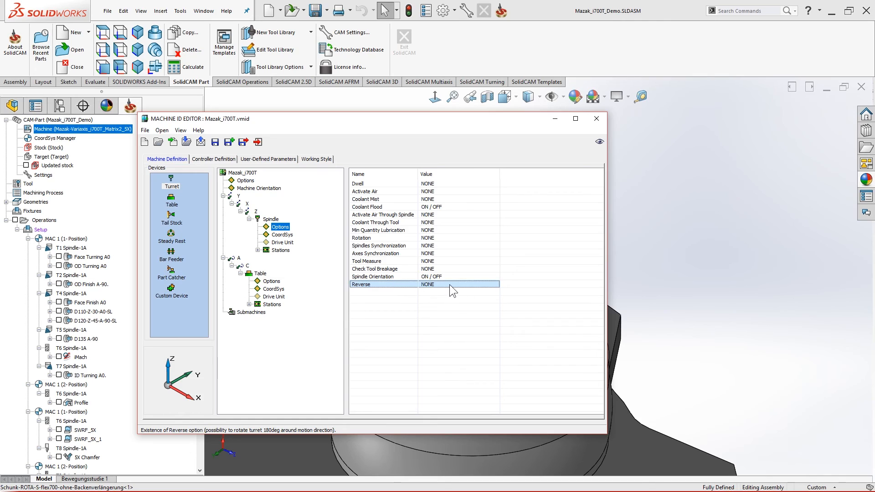
Step: Set the spindle's Reverse option to ON / OFF and check the spindle's coordinate system vectors
left_click(449, 284)
left_click(444, 299)
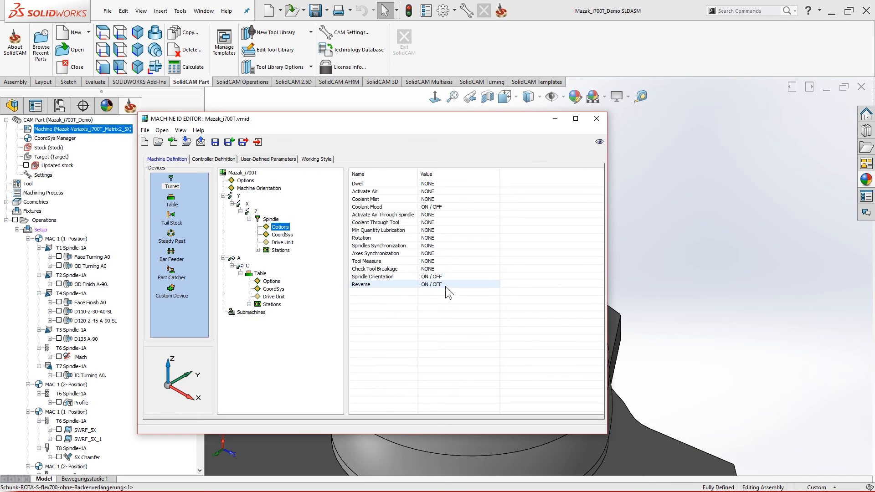
left_click(276, 244)
left_click(279, 228)
left_click(282, 237)
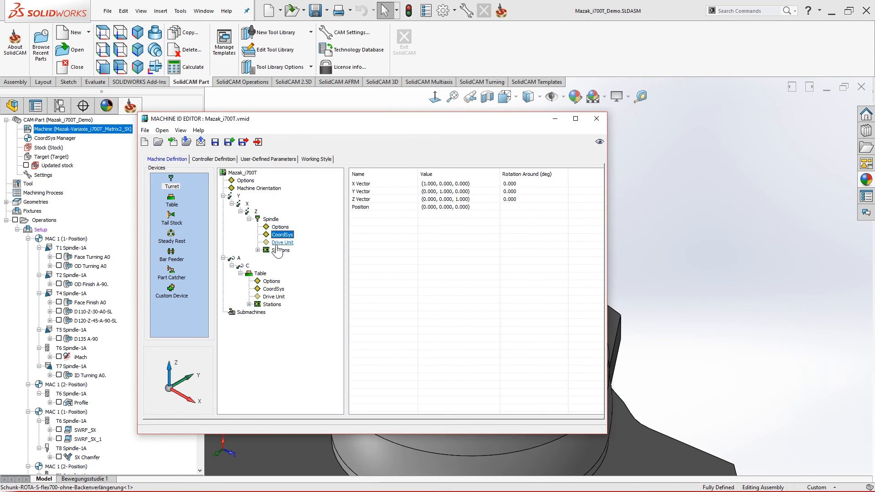
Step: Activate the spindle's drive unit by setting Active to YES
left_click(277, 243)
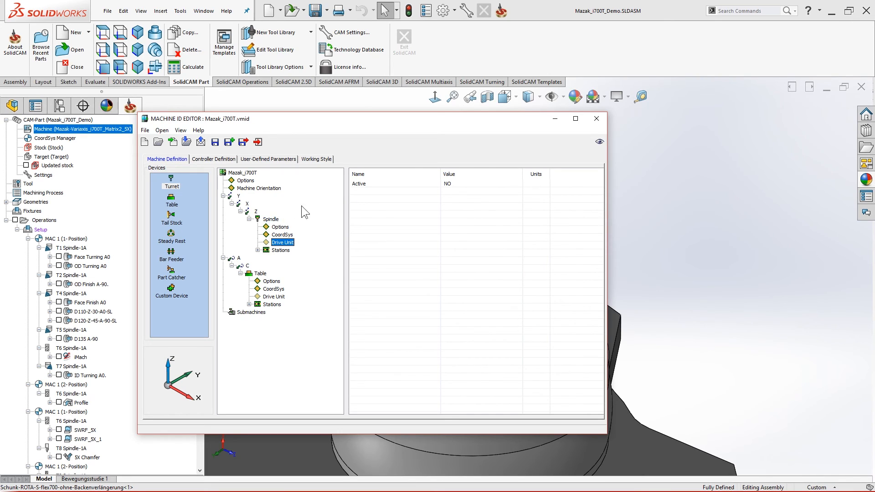
double_click(463, 185)
left_click(461, 193)
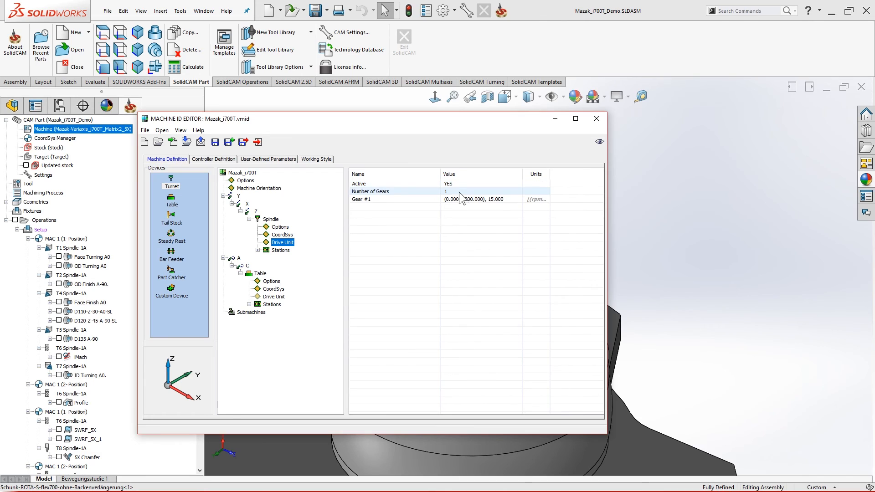
Step: Set the maximum spin of Gear #1 in the spindle's drive unit to 12000 rpm
left_click(455, 192)
left_click(515, 200)
left_click(513, 212)
left_click_drag(547, 193, 508, 196)
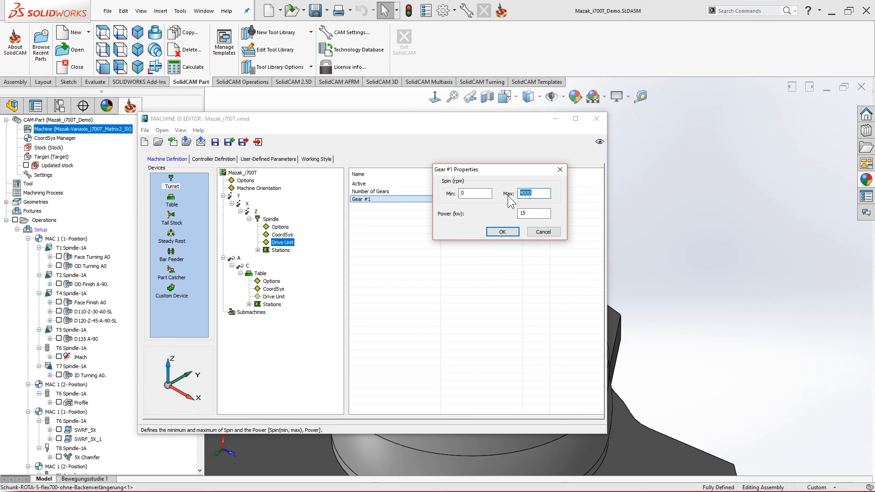
type("12000")
left_click(502, 232)
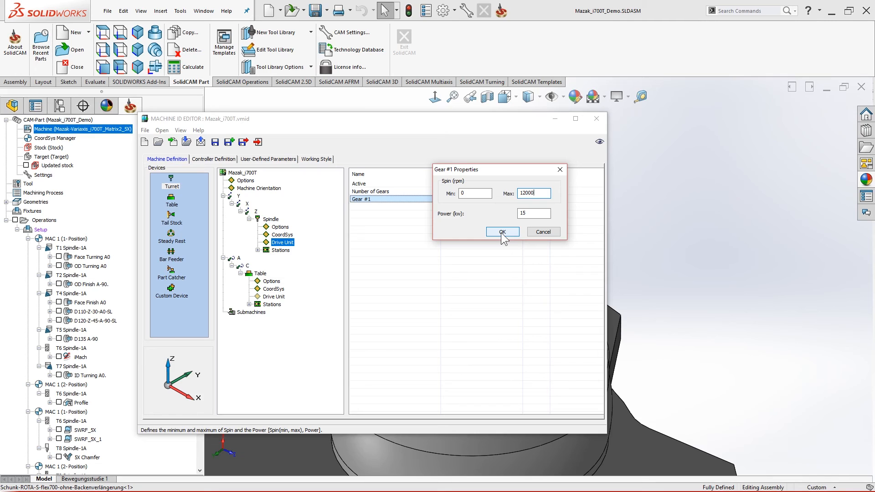
Step: Set Gear #1's minimum spin to 50 rpm and its power to 12 kW, and accept the gear properties
left_click_drag(489, 193, 439, 192)
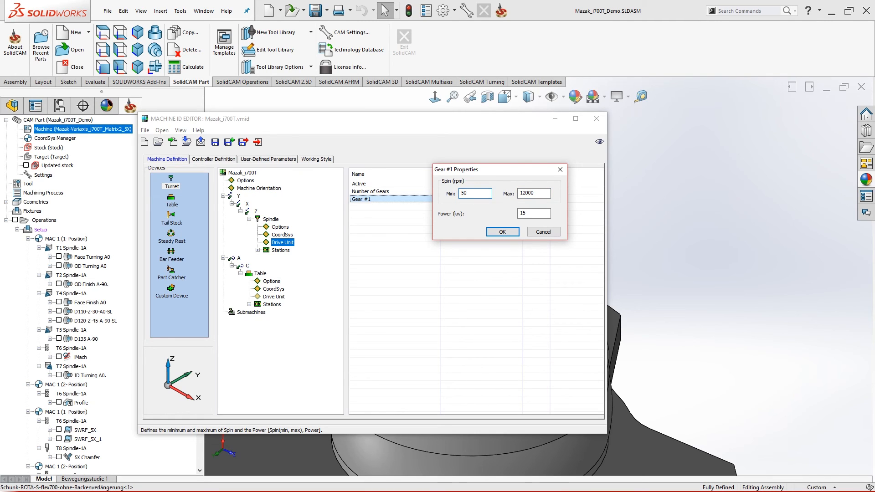
type("50")
left_click_drag(548, 193, 510, 199)
left_click_drag(532, 214, 450, 219)
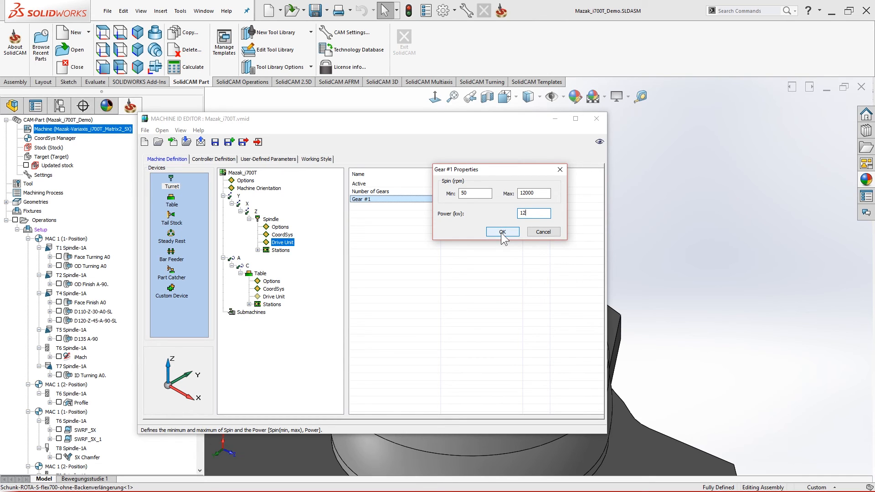
left_click_drag(499, 170, 510, 229)
left_click(517, 292)
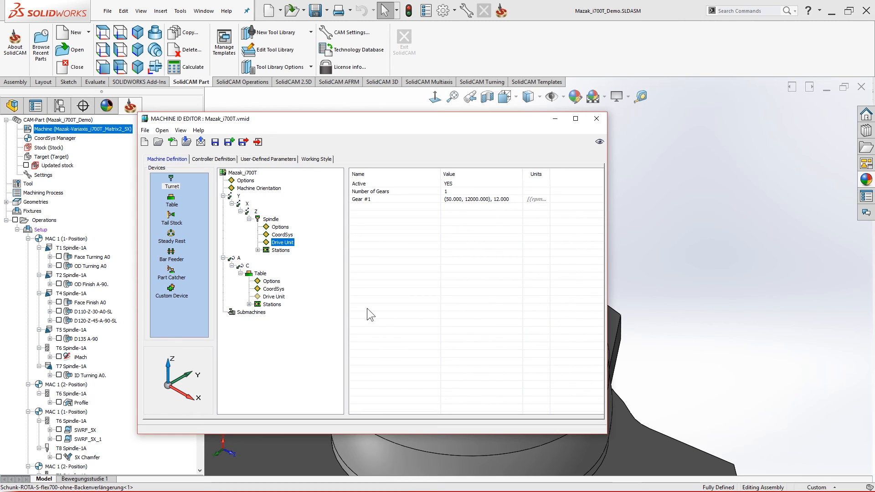
Step: Activate the table's drive unit by setting Active to YES and check its number of gears and Gear #1 settings
left_click(273, 297)
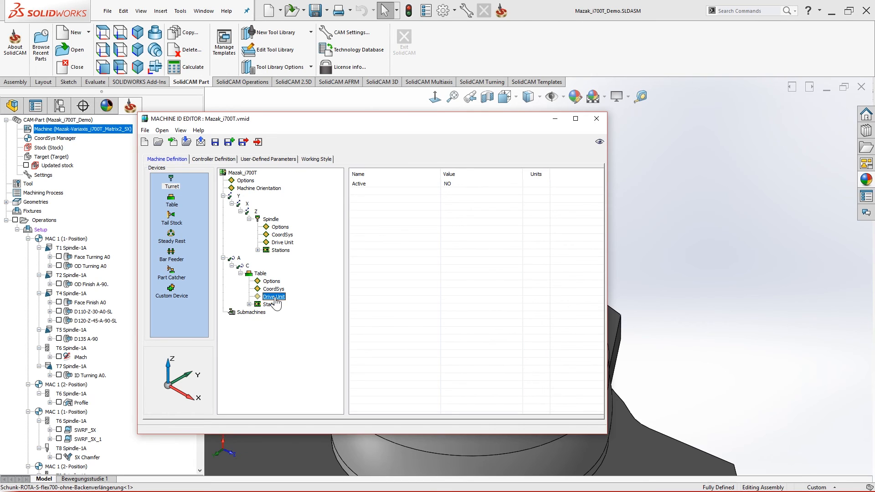
left_click(513, 182)
left_click(517, 182)
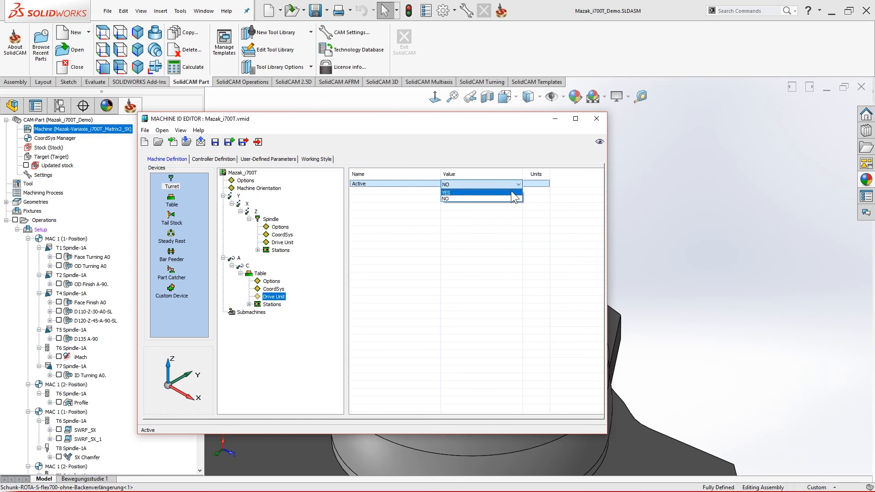
left_click(510, 191)
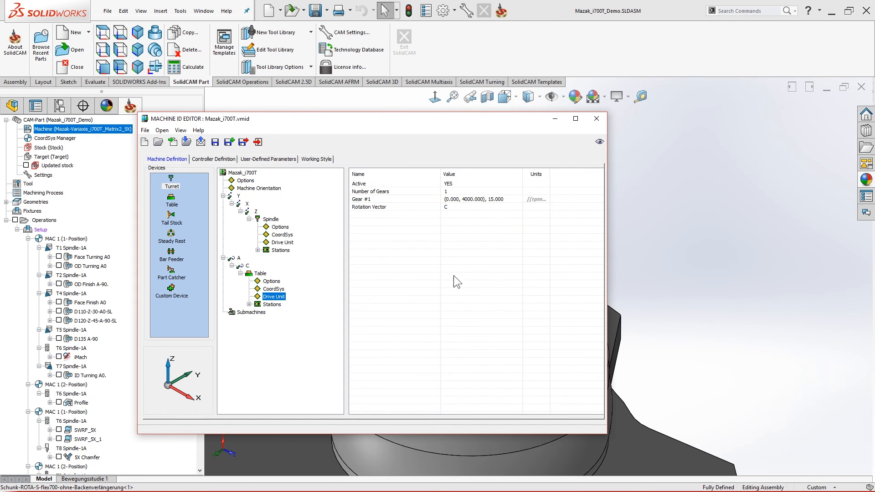
left_click(409, 190)
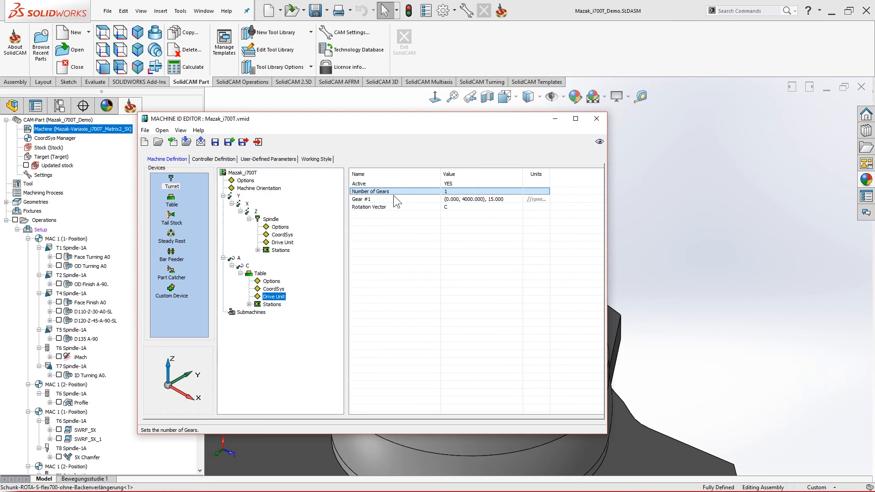
left_click(392, 199)
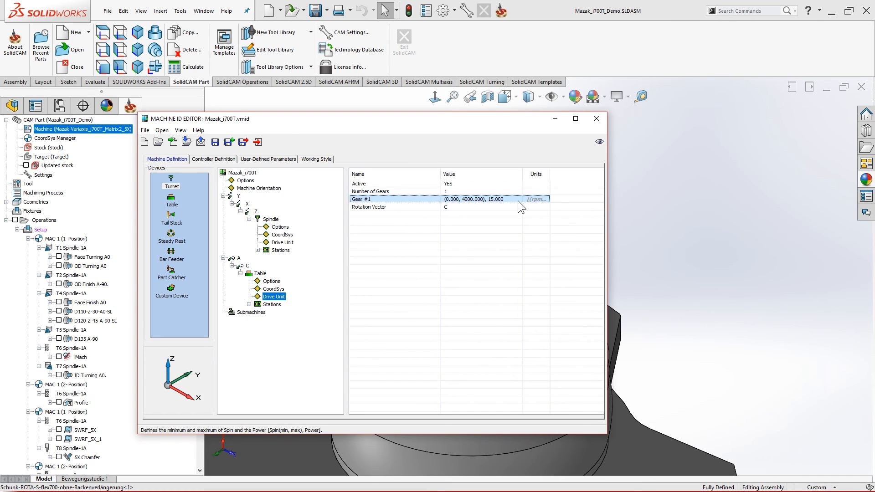
left_click(460, 193)
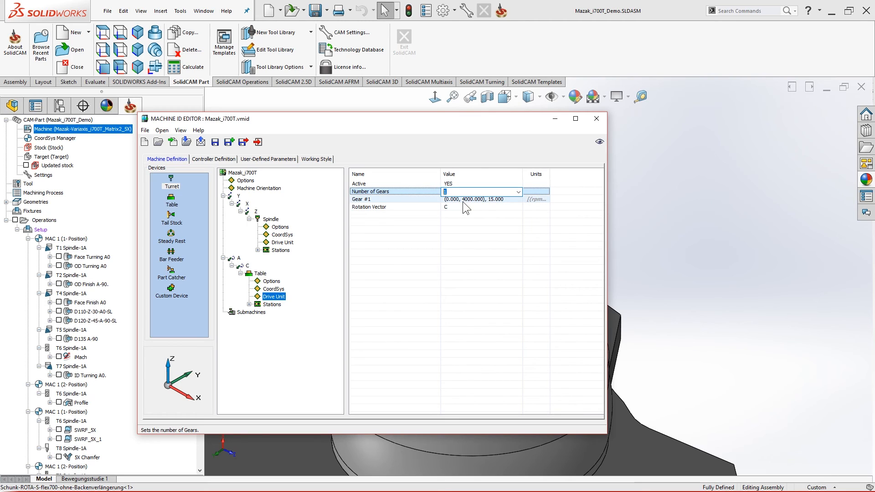
left_click(395, 199)
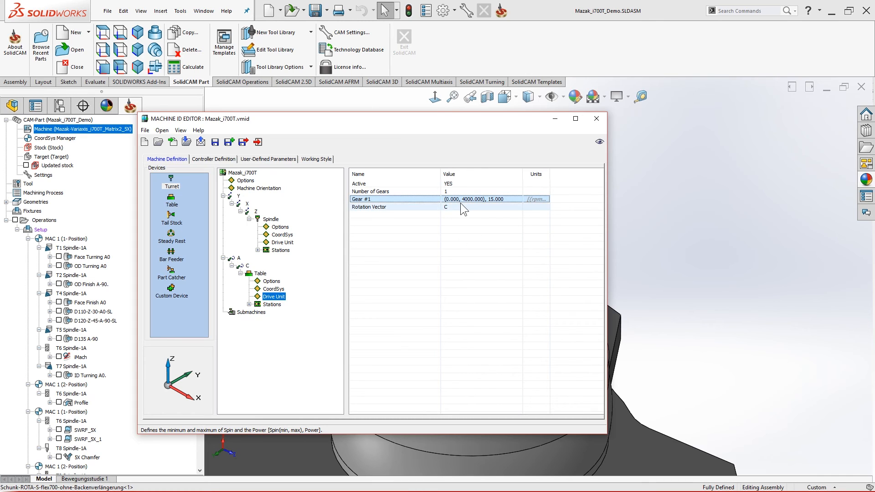
Step: Look up the i-700T turning spindle's rotating speed limit in Strokes.pdf in Foxit Reader, and return to the Machine ID Editor
key("alt+Tab")
left_click(524, 210)
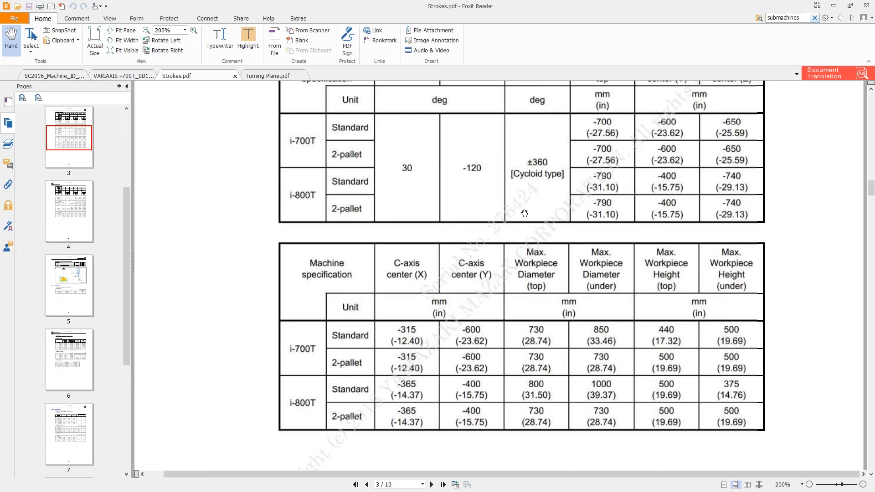
scroll(583, 306, "down", 15)
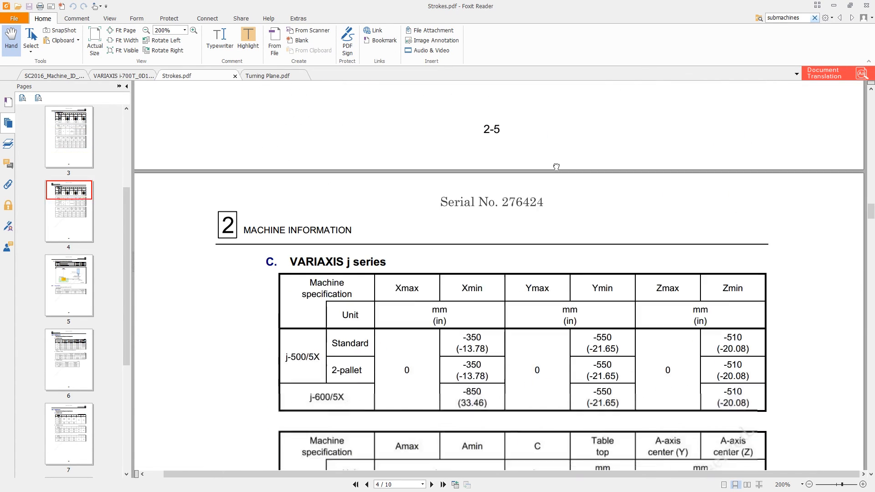
scroll(578, 382, "down", 15)
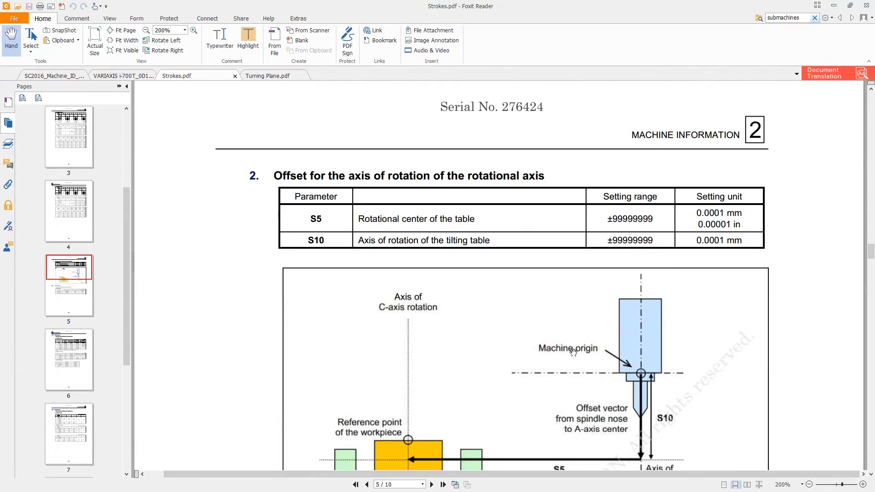
scroll(569, 351, "down", 15)
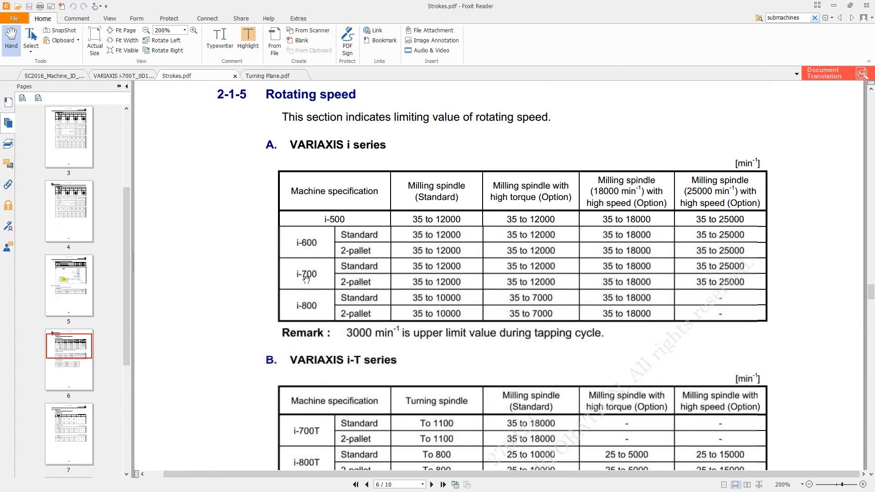
scroll(306, 336, "down", 3)
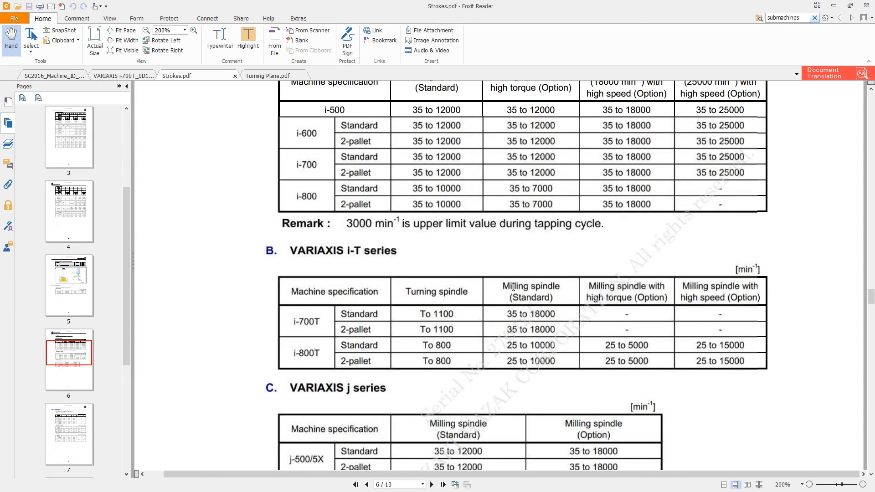
left_click_drag(503, 286, 557, 286)
left_click(557, 286)
left_click(834, 5)
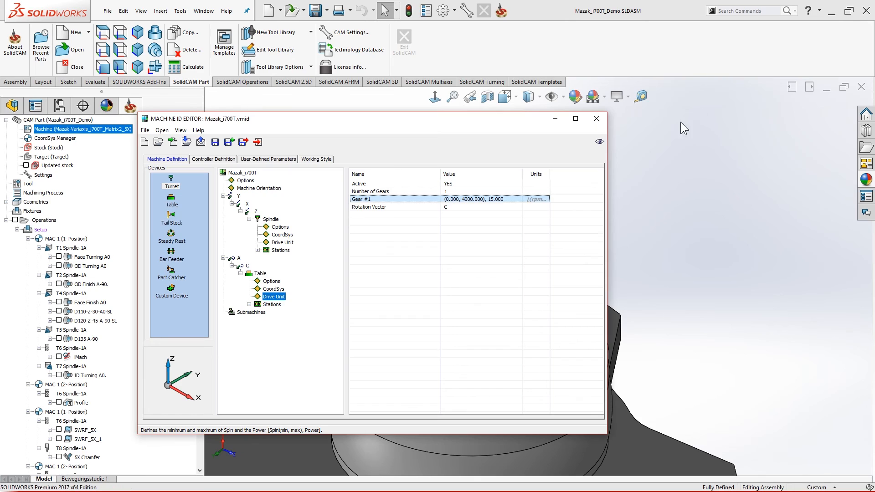
Step: Set the maximum spin of Gear #1 in the table's drive unit to 1100 rpm
left_click(518, 200)
left_click(518, 200)
left_click(508, 214)
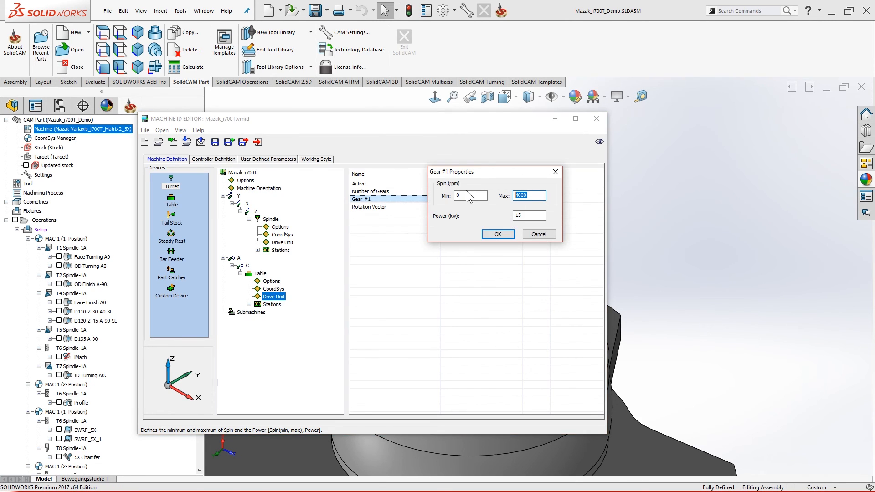
type("1100")
left_click(498, 234)
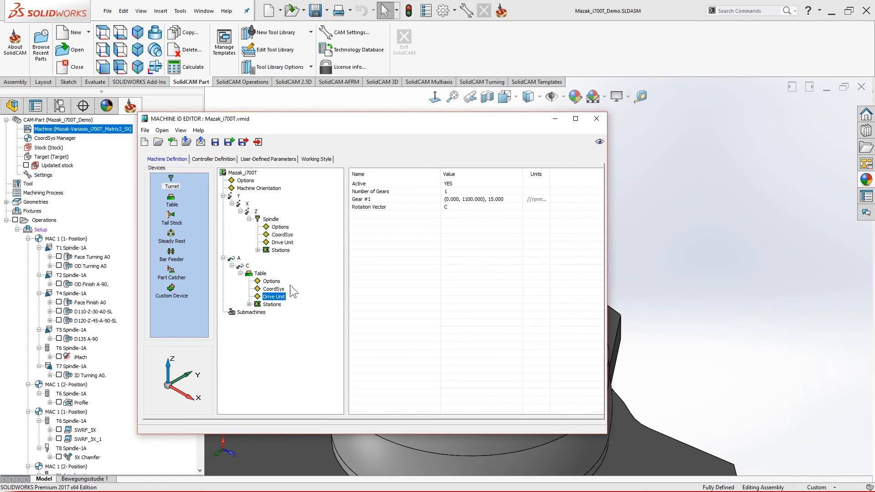
Step: Set Gear #1 in the spindle's drive unit to a minimum spin of 35 rpm and a maximum of 18000 rpm
left_click(283, 243)
left_click(517, 199)
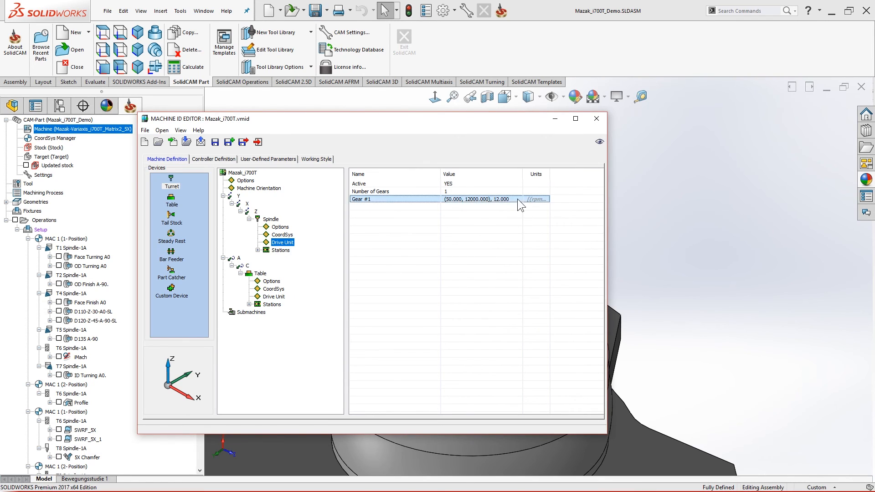
double_click(516, 200)
type("35")
left_click_drag(537, 193, 499, 193)
type("18000")
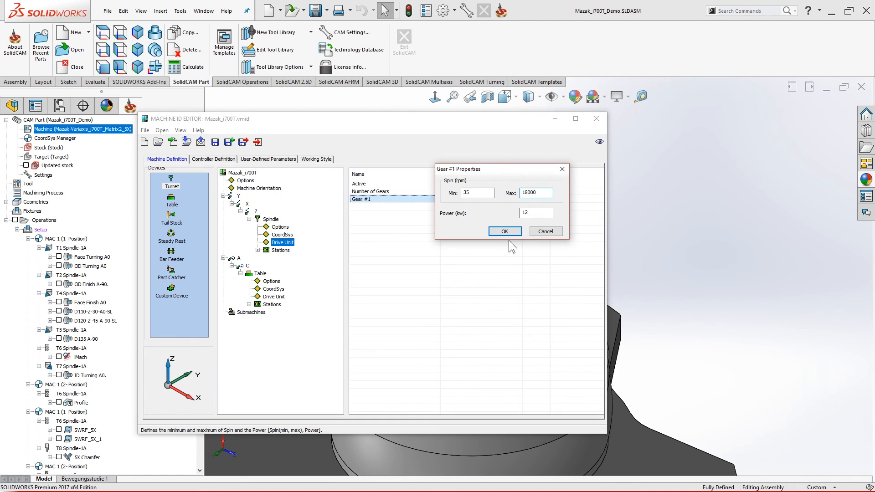
key("Return")
Step: Check the C axis vector and set the Rotation Vector of the table's drive unit to -C
left_click(274, 296)
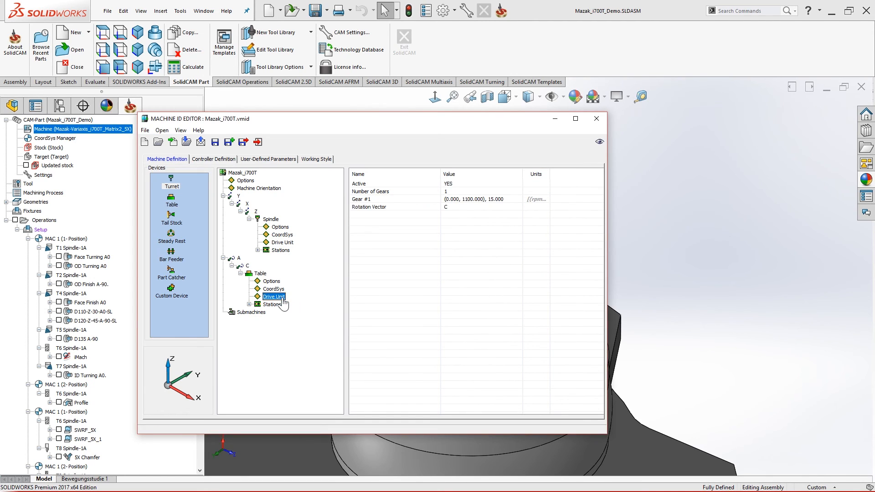
left_click(404, 206)
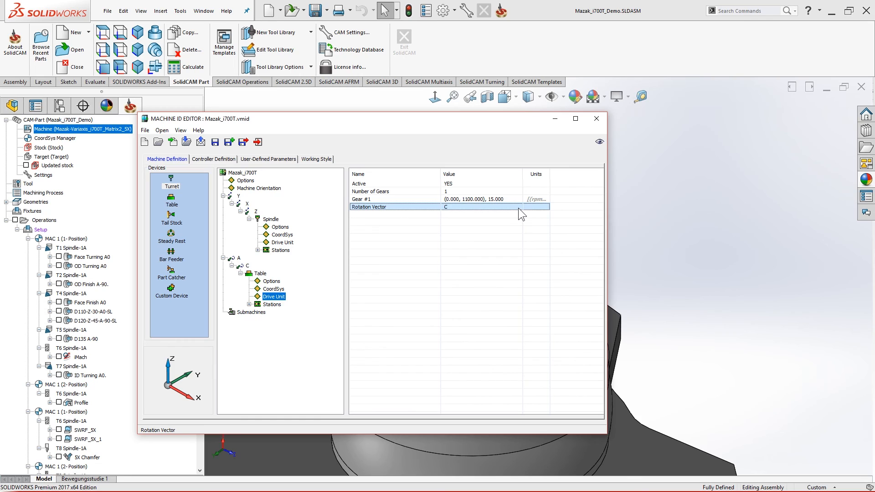
left_click_drag(481, 123, 441, 117)
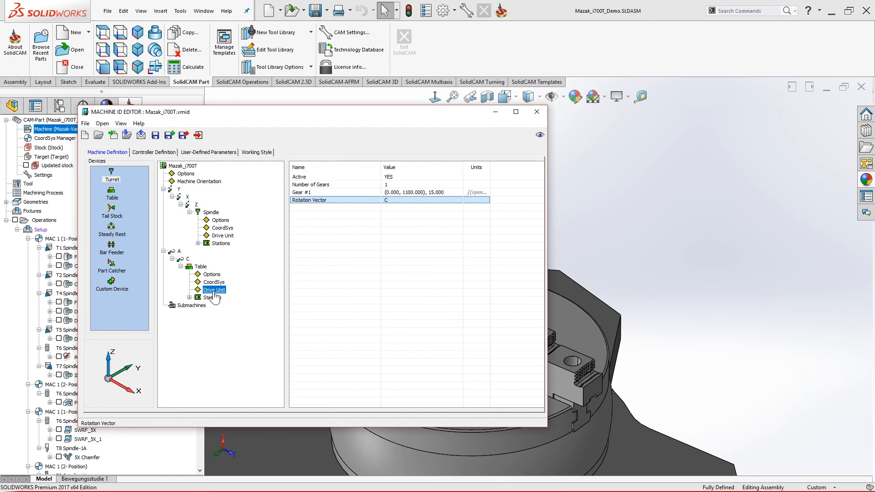
left_click(188, 259)
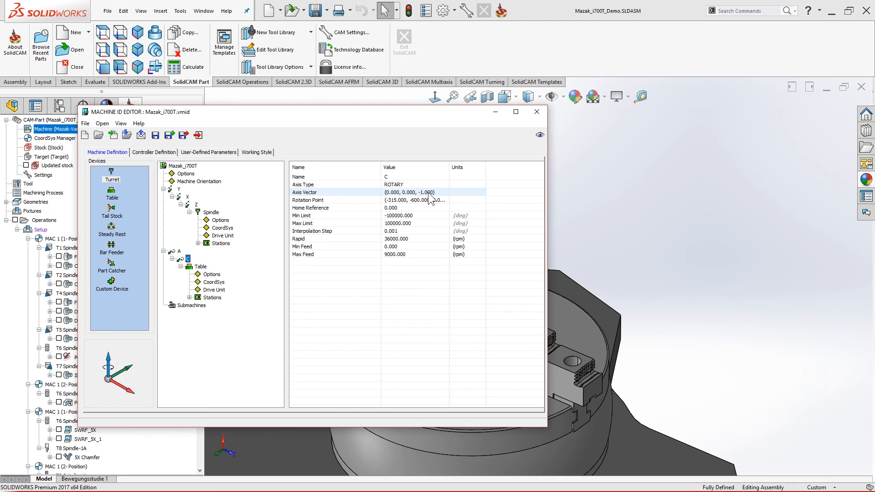
left_click(216, 290)
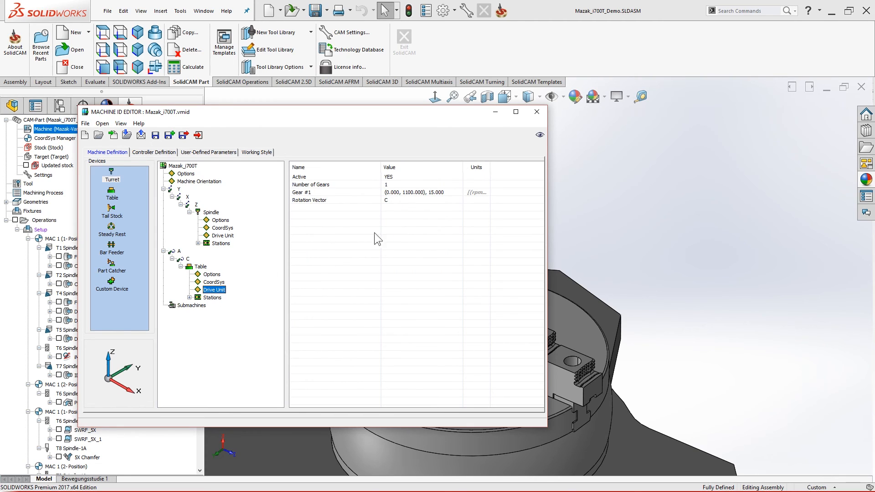
left_click(405, 201)
left_click(458, 200)
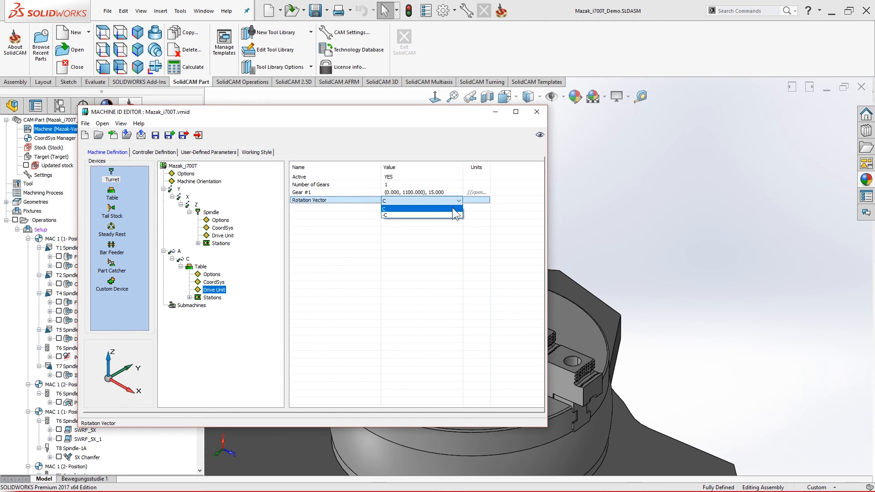
left_click(445, 215)
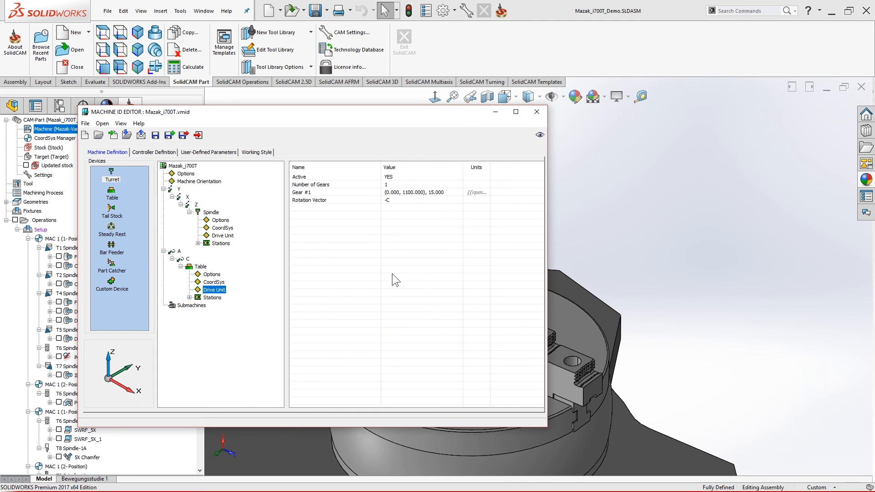
Step: Expand the spindle and table stations and check their Station_1 properties and the spindle's coordinate system
left_click(199, 243)
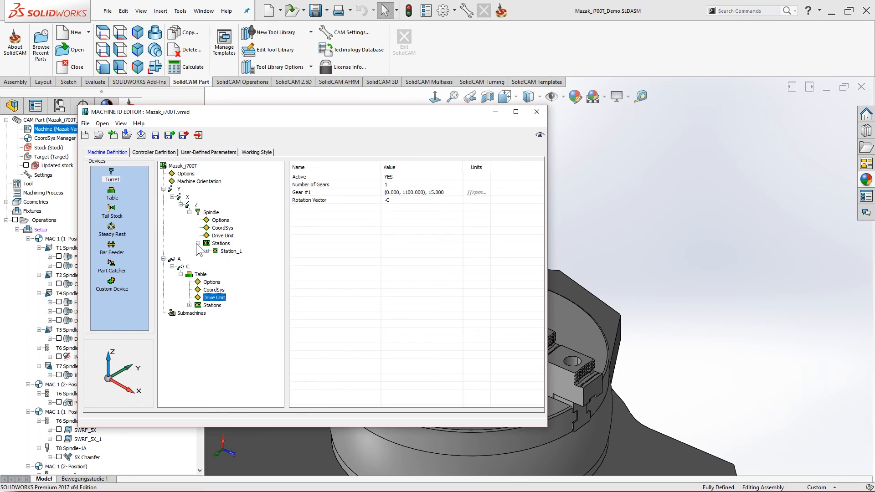
left_click(189, 305)
left_click(198, 313)
left_click(207, 251)
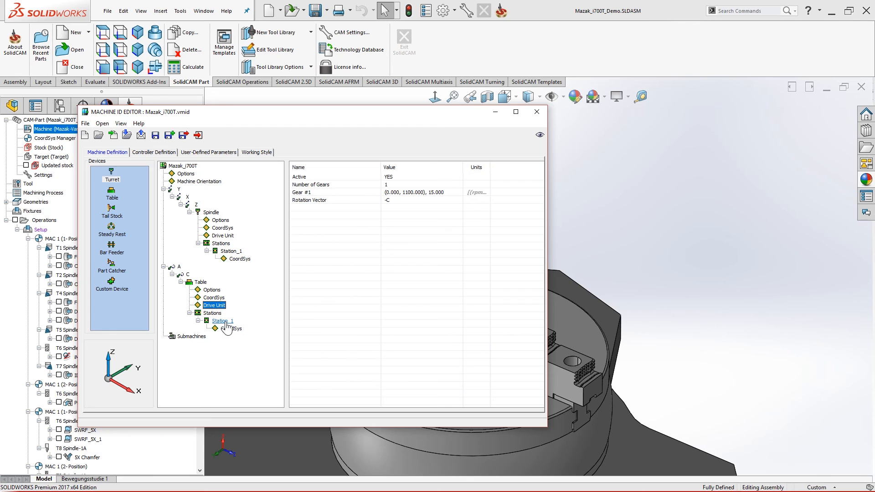
left_click(230, 251)
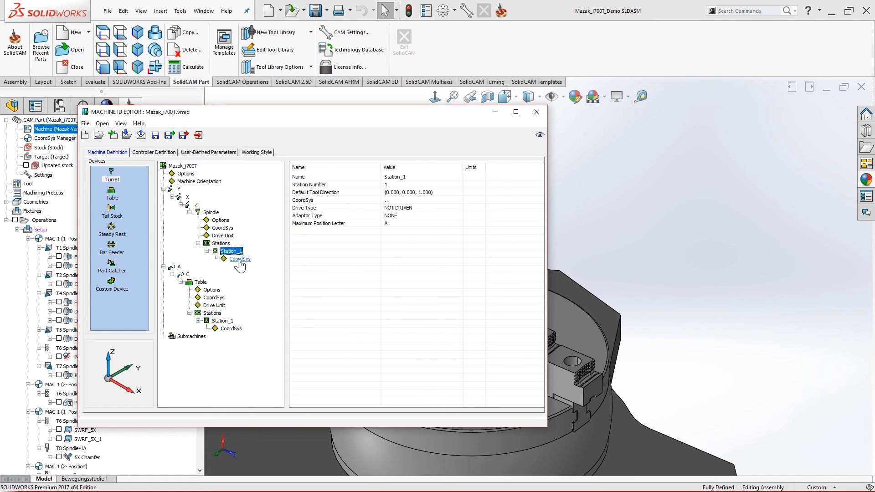
left_click(223, 228)
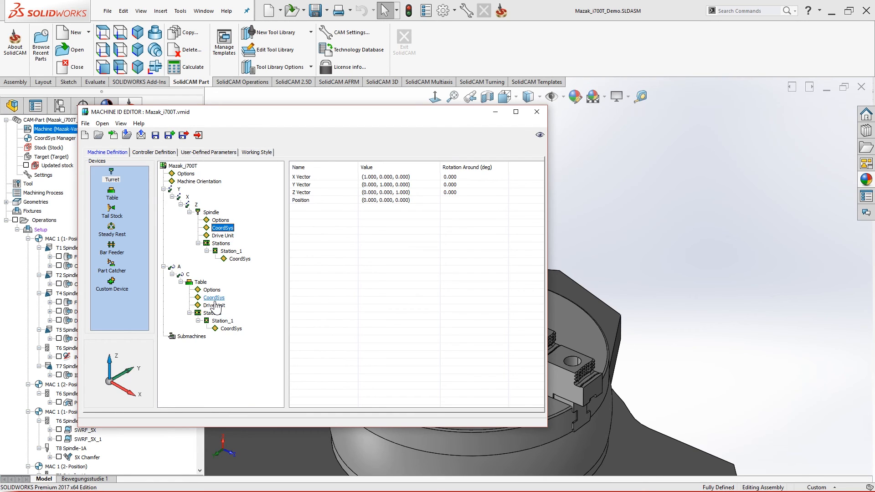
left_click(222, 321)
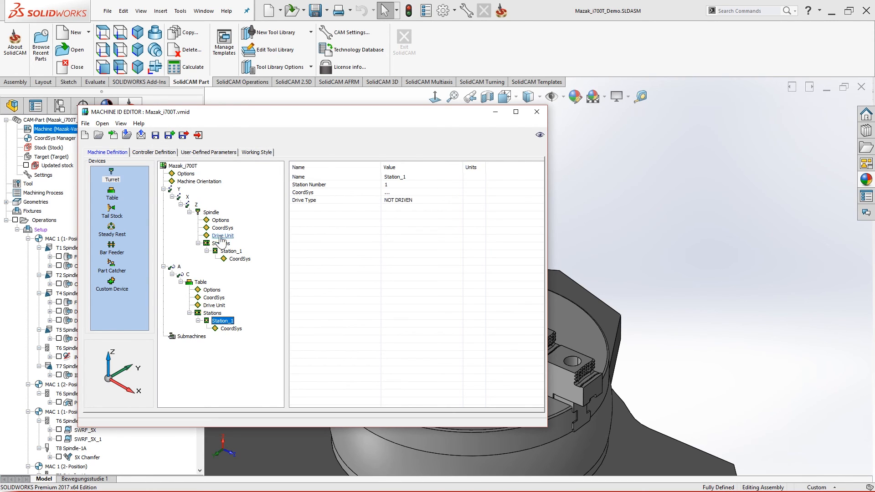
Step: Switch to the machine model in 3D-Tool and examine the spindle nose and the rotary table
key("alt+Tab")
key("alt+Tab")
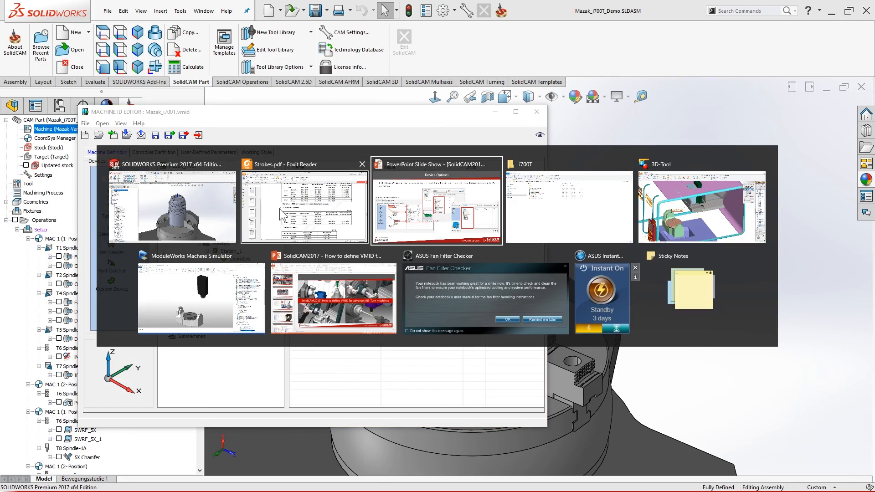
left_click(676, 204)
middle_click_drag(317, 304, 365, 278)
scroll(326, 305, "down", 3)
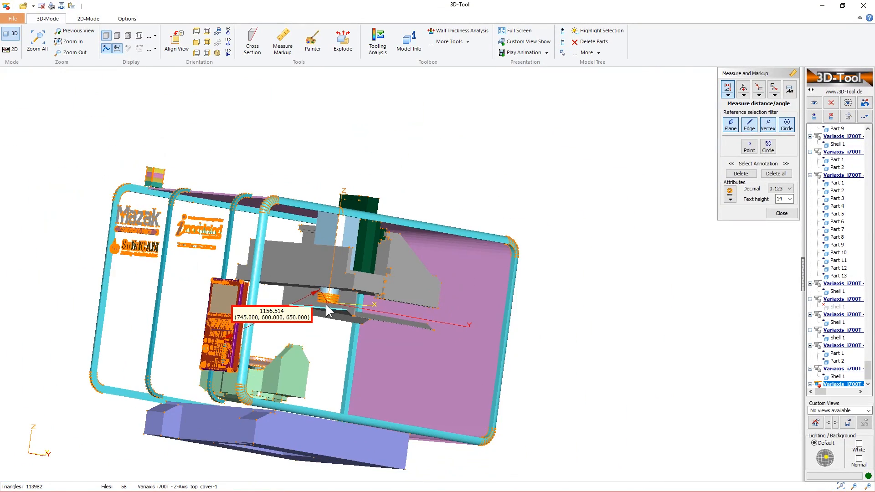
scroll(326, 306, "up", 9)
middle_click_drag(334, 308, 331, 291)
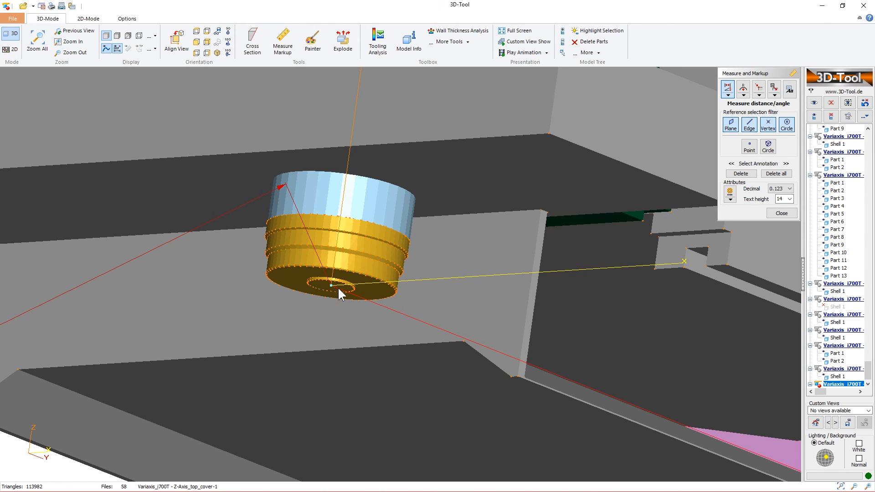
left_click_drag(158, 196, 251, 310)
scroll(251, 310, "up", 4)
scroll(388, 298, "up", 4)
scroll(391, 310, "down", 9)
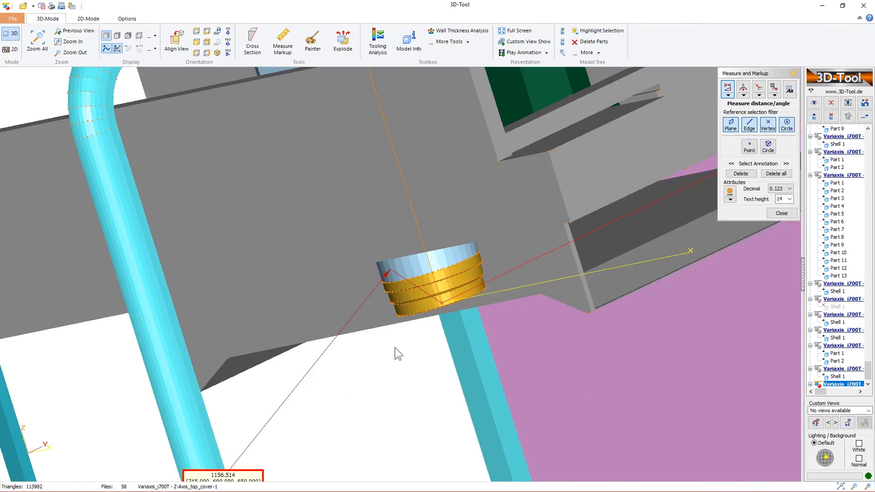
left_click_drag(395, 344, 281, 386)
right_click_drag(280, 385, 323, 376)
scroll(320, 373, "down", 3)
scroll(320, 372, "up", 5)
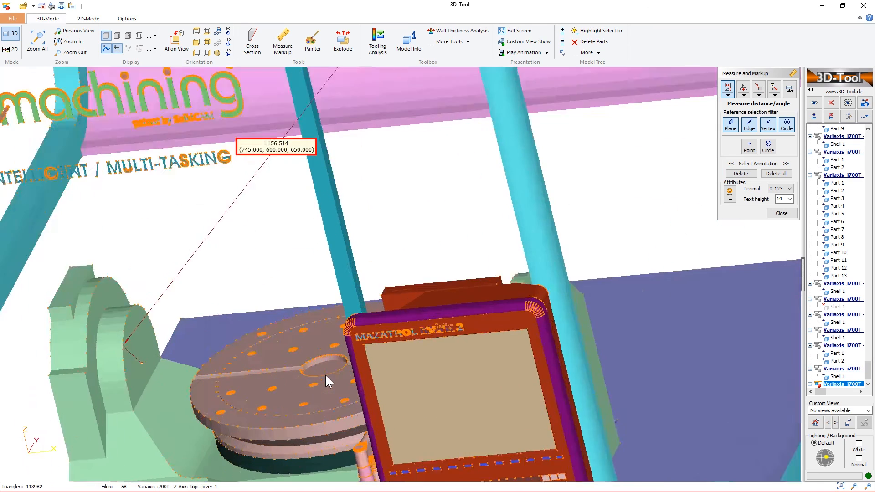
Step: Delete the 1156.514 distance annotation and try to measure from the rotary table's top face
left_click(282, 40)
left_click(282, 40)
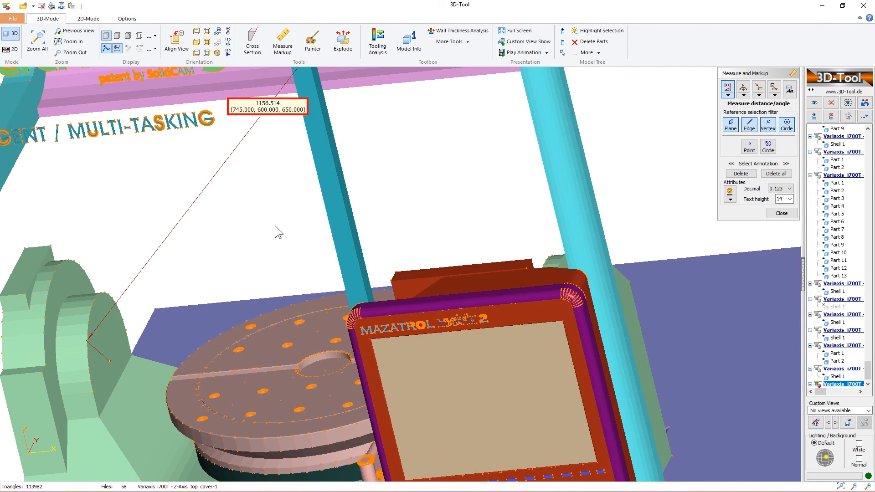
left_click(239, 426)
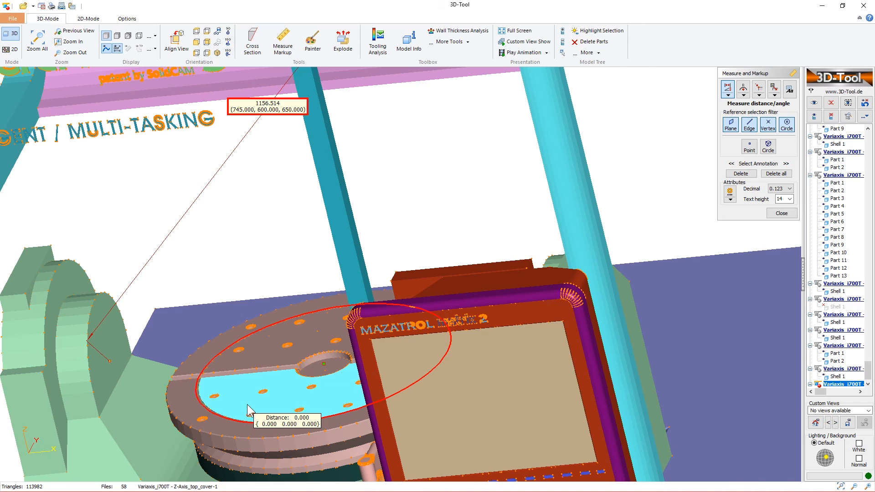
left_click(740, 174)
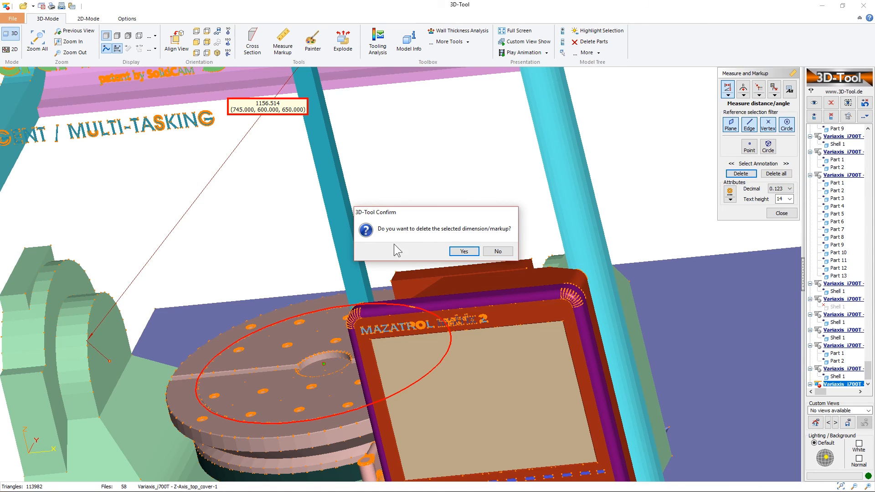
left_click(464, 251)
left_click(252, 382)
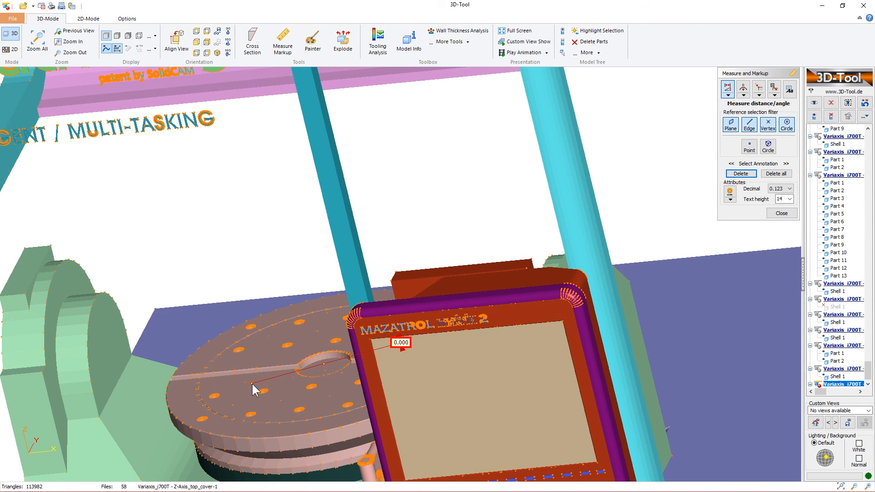
Step: Try to measure from the spindle nose's end face, and delete all measurement annotations
left_click_drag(302, 377, 369, 211)
right_click_drag(369, 211, 431, 322)
left_click_drag(431, 322, 436, 304)
scroll(435, 301, "up", 5)
left_click(431, 286)
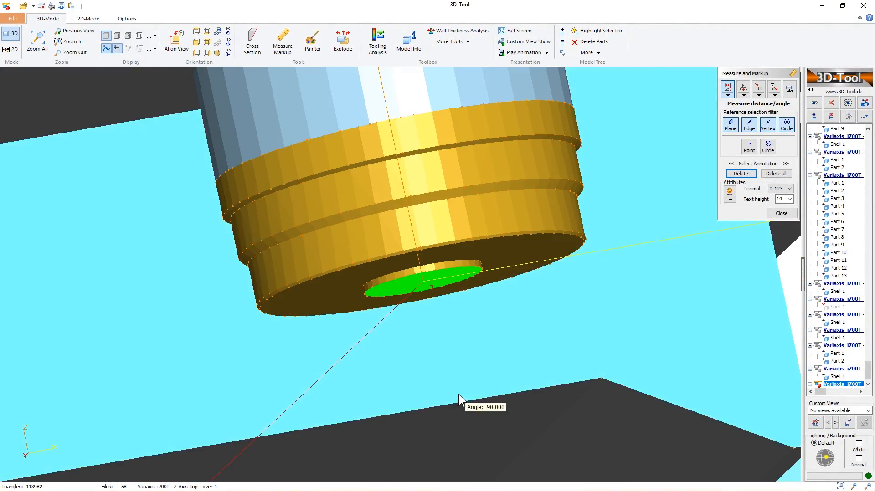
scroll(458, 394, "down", 5)
right_click_drag(489, 453, 450, 208)
right_click_drag(491, 456, 443, 337)
left_click_drag(422, 326, 422, 326)
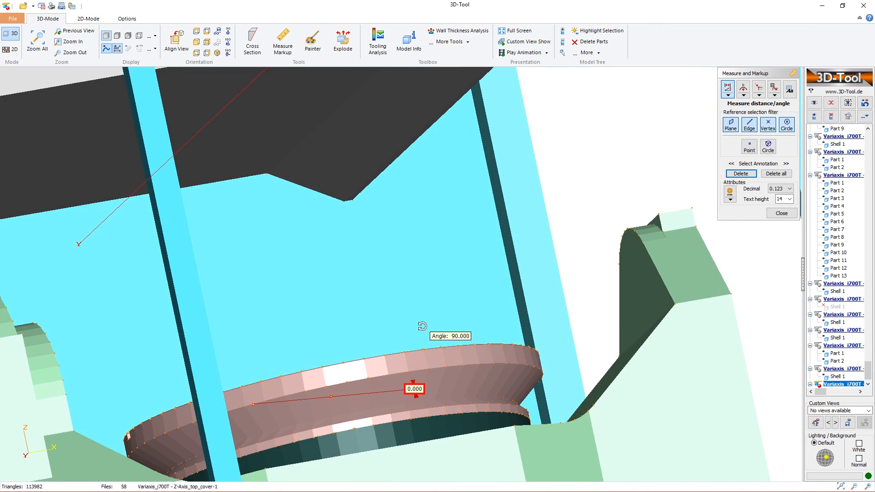
scroll(422, 326, "down", 5)
scroll(462, 269, "up", 5)
left_click(775, 173)
left_click(457, 248)
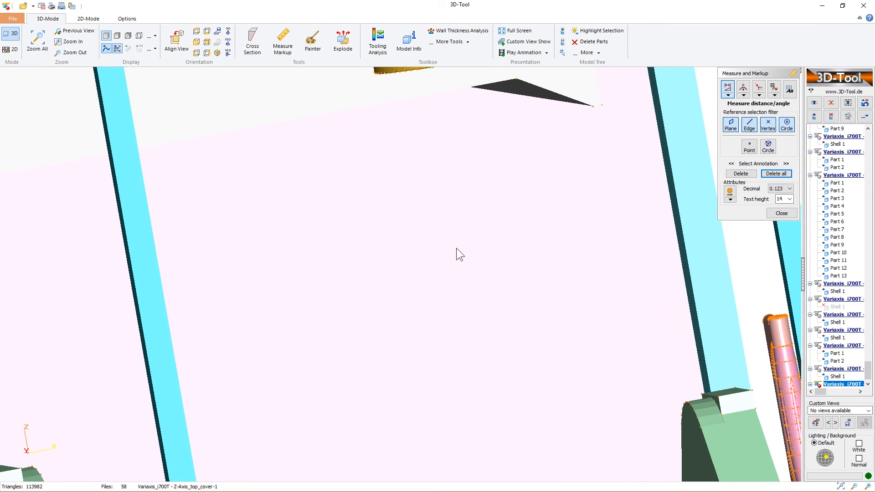
Step: Measure the distance from the spindle nose's end face to the table's top face, and return to the Machine ID Editor
scroll(460, 254, "down", 5)
scroll(498, 326, "up", 5)
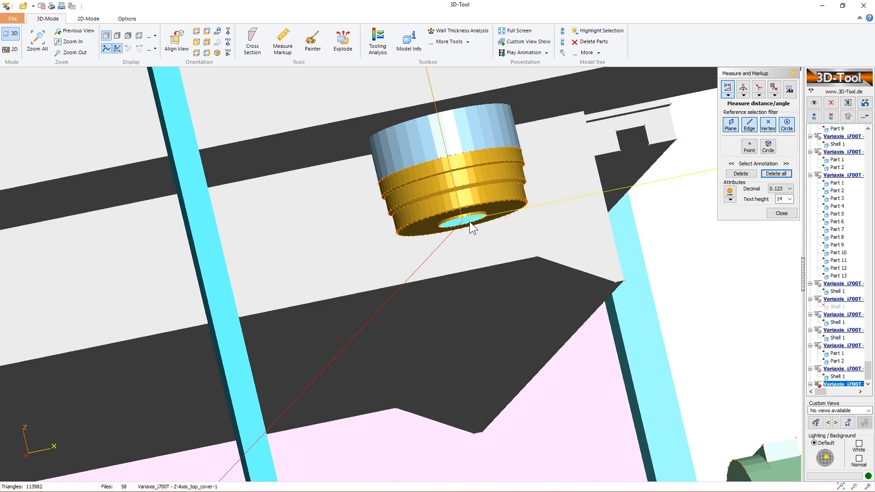
left_click(469, 221)
scroll(501, 332, "up", 8)
scroll(503, 209, "down", 10)
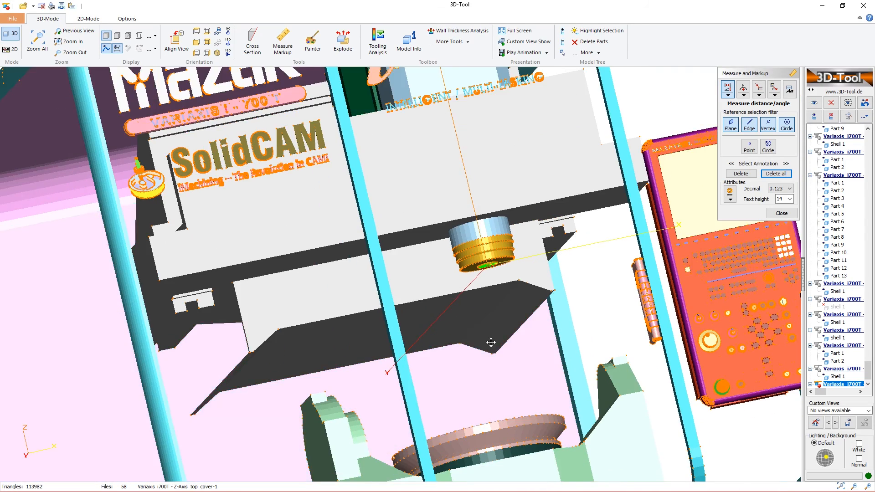
middle_click_drag(491, 342, 554, 193)
scroll(555, 193, "down", 5)
scroll(537, 375, "up", 5)
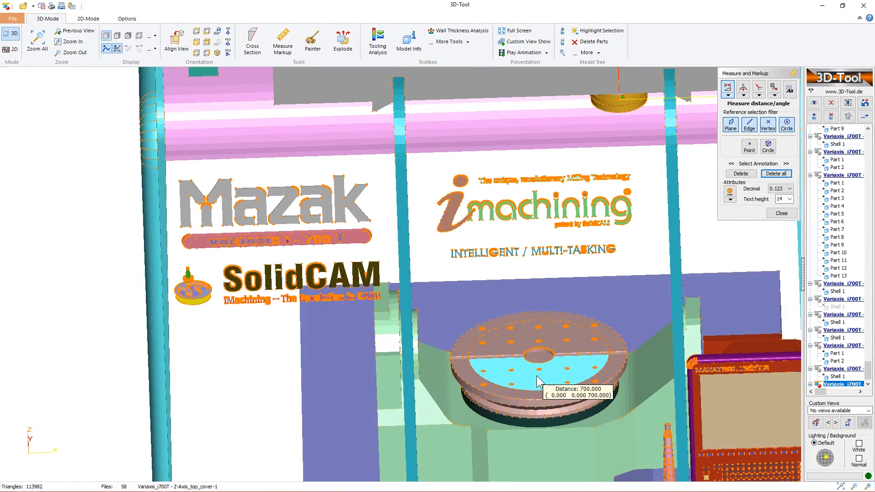
left_click(556, 375)
middle_click_drag(561, 362, 602, 327)
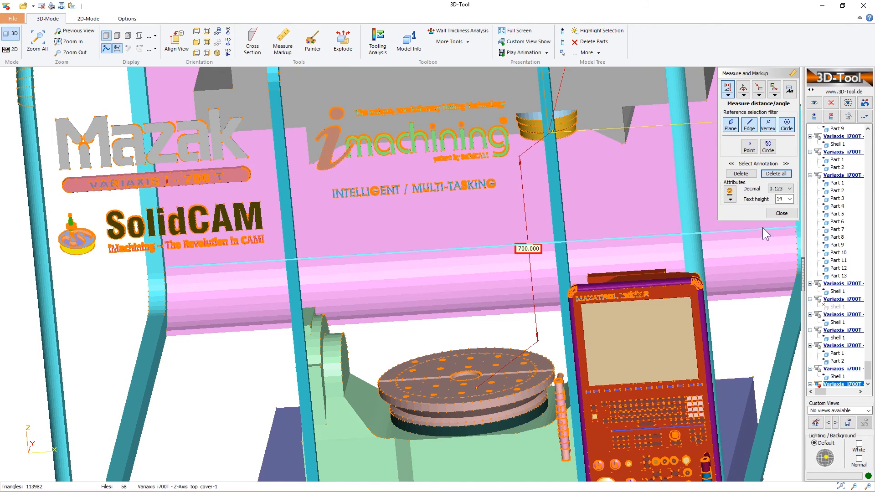
left_click(774, 213)
left_click(828, 8)
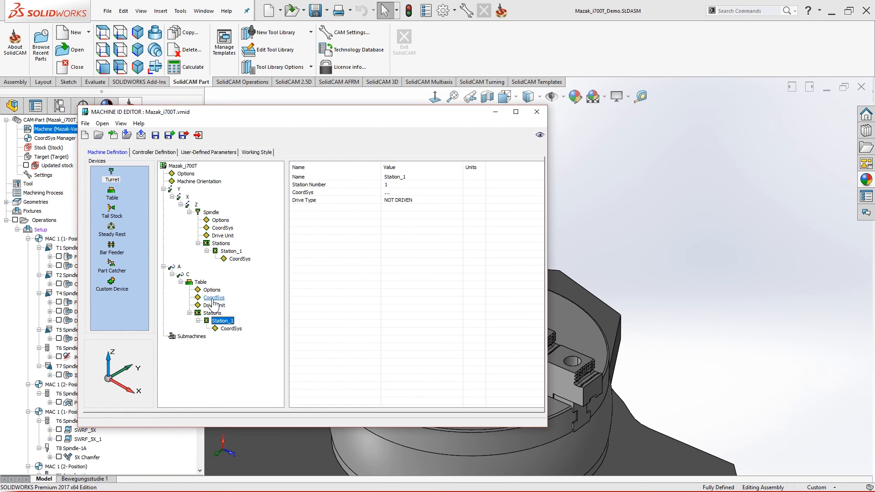
Step: Check the table station's coordinate system and rename the spindle's station as Tool
left_click(230, 328)
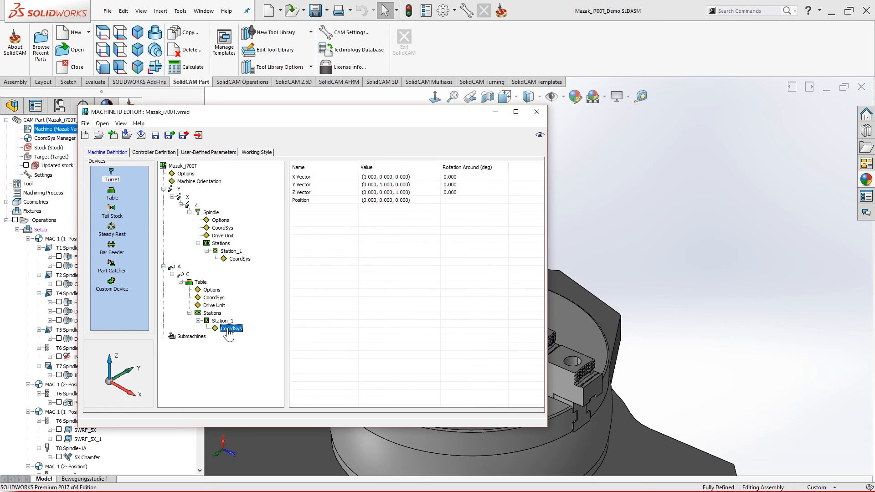
left_click(230, 251)
left_click(419, 177)
type("Too")
key("Return")
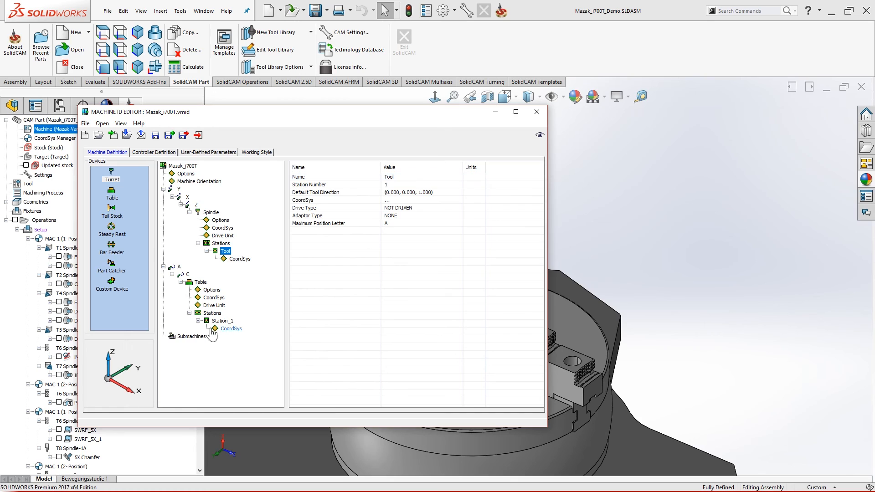
Step: Rename the table's station as Part
left_click(222, 321)
left_click(410, 177)
type("Part")
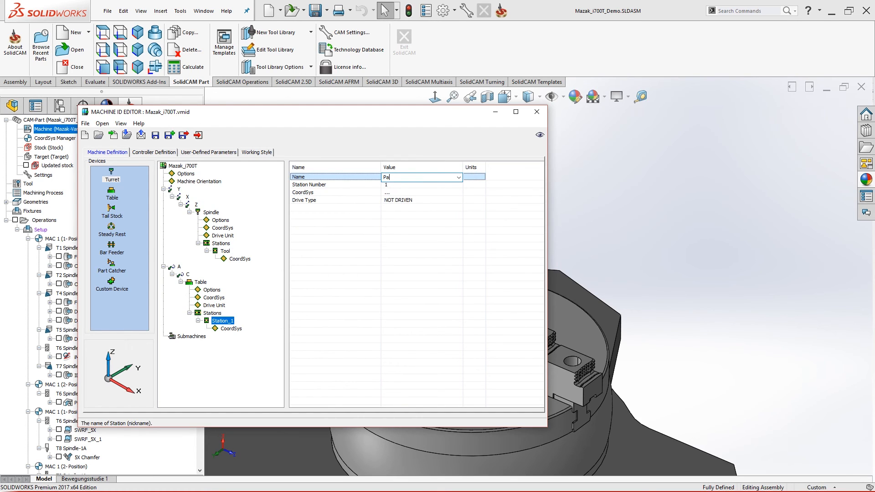
key("Return")
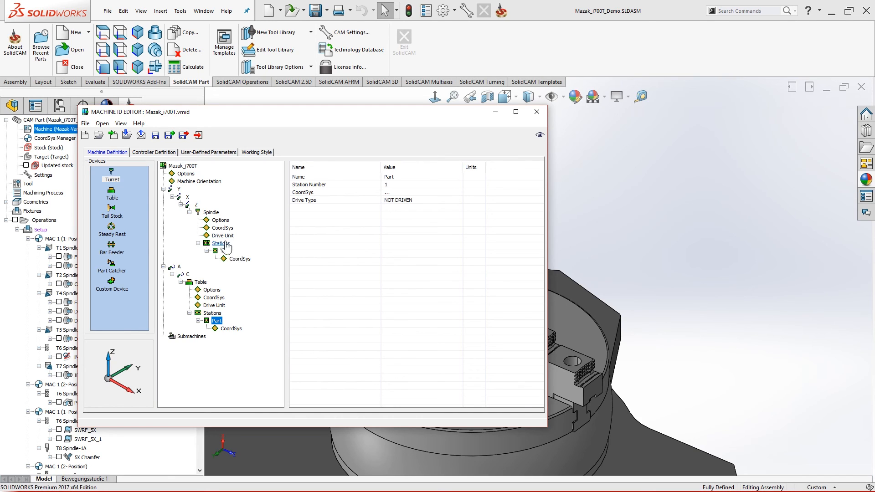
Step: Review the coordinate systems of the spindle, its Tool station, the table and its Part station
right_click(220, 243)
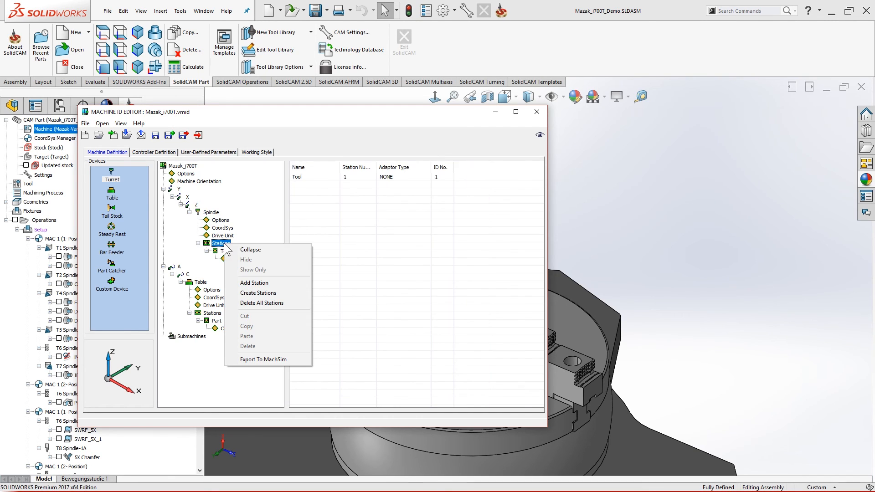
left_click(381, 260)
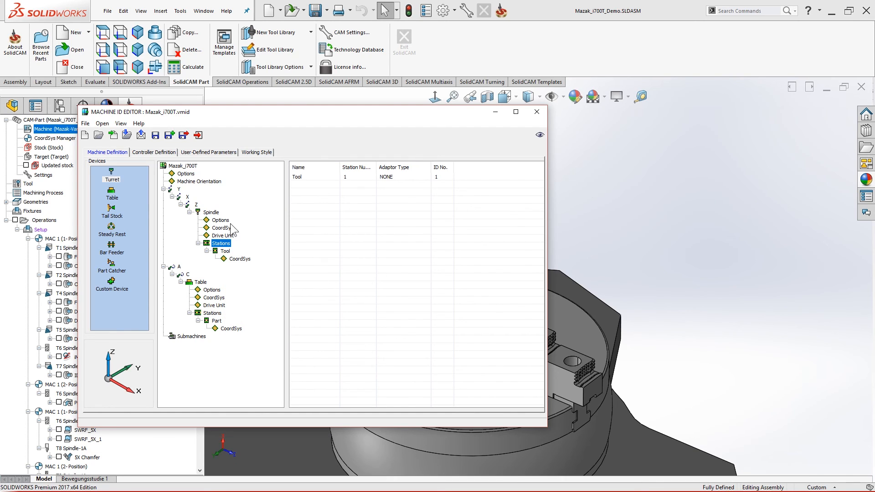
left_click(224, 228)
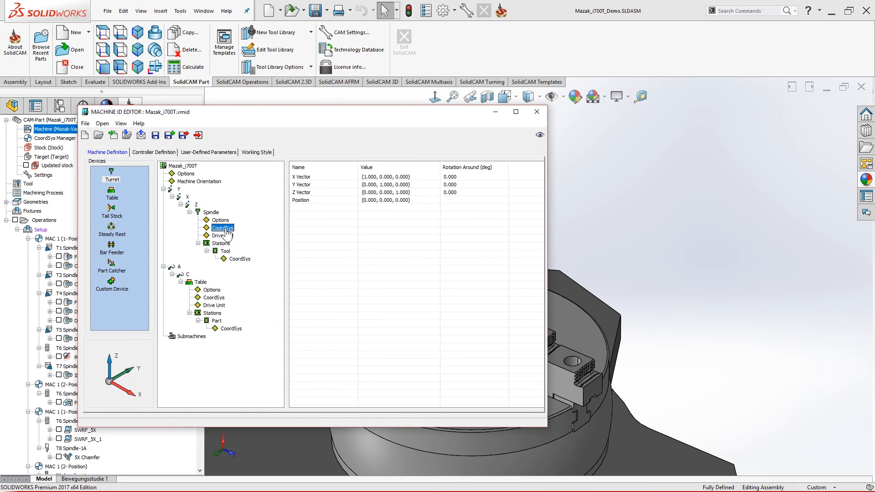
left_click(240, 259)
left_click(212, 298)
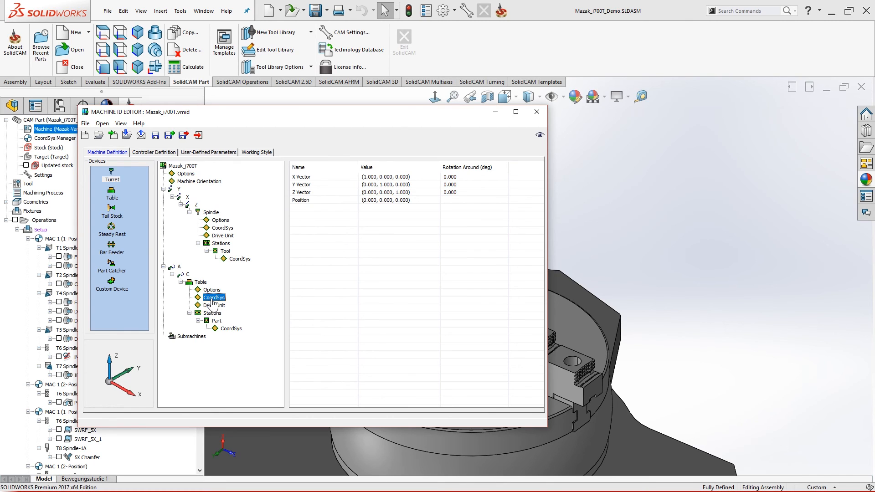
left_click(231, 328)
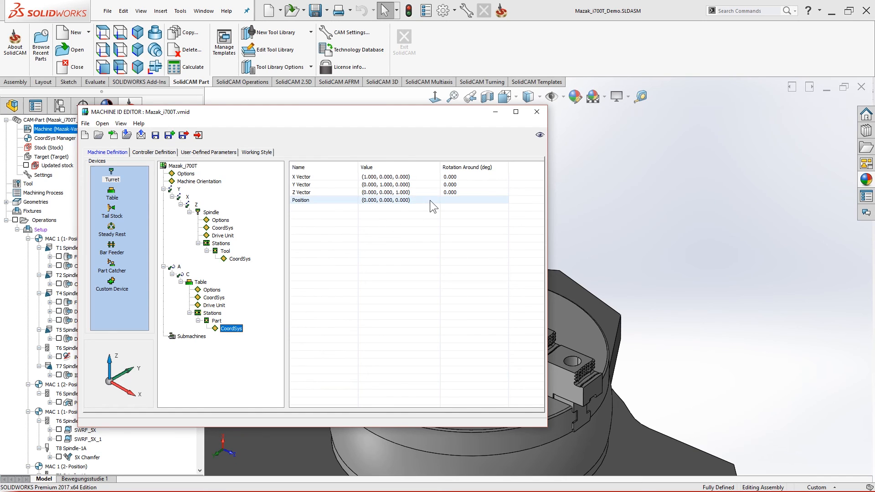
left_click(214, 298)
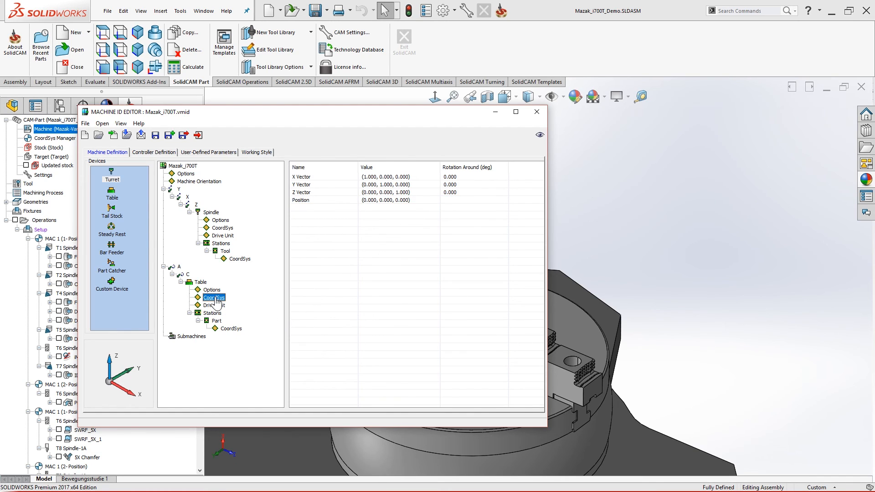
left_click(228, 328)
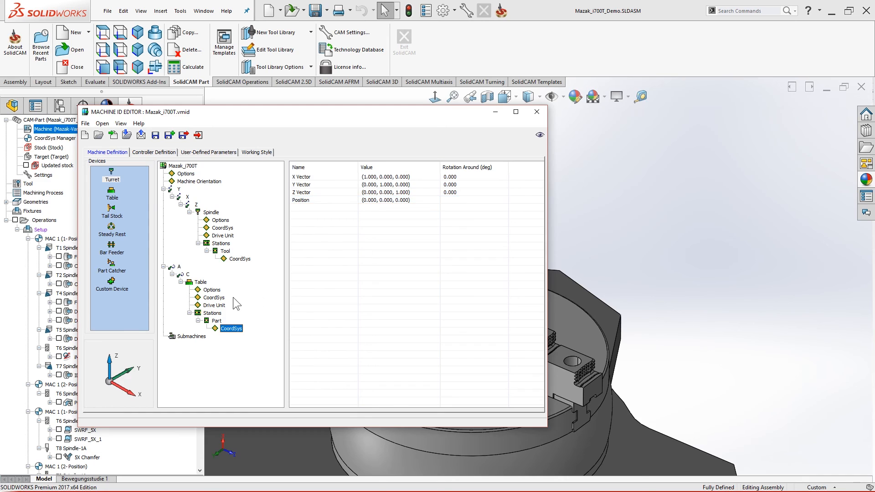
Step: Set the table's coordinate system position to X -315, Y -600, Z -700
left_click(215, 298)
left_click(435, 201)
left_click(436, 200)
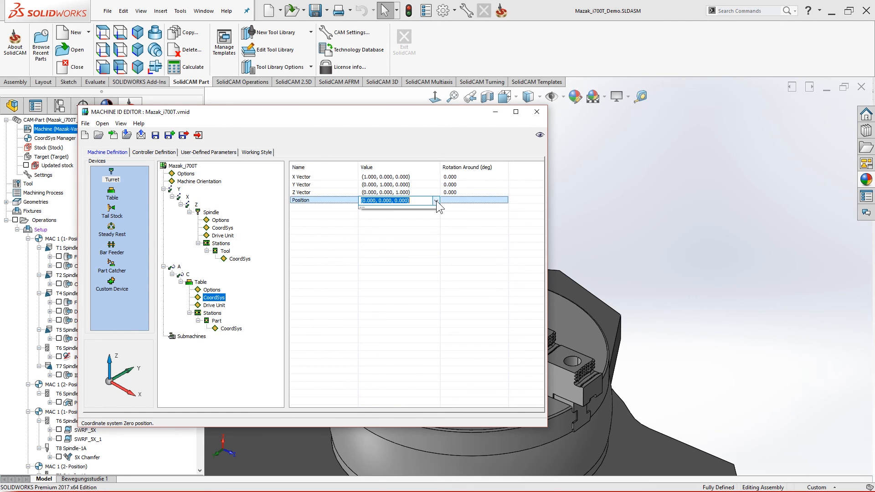
left_click(435, 215)
type("-700")
key("shift+Tab")
type("-600")
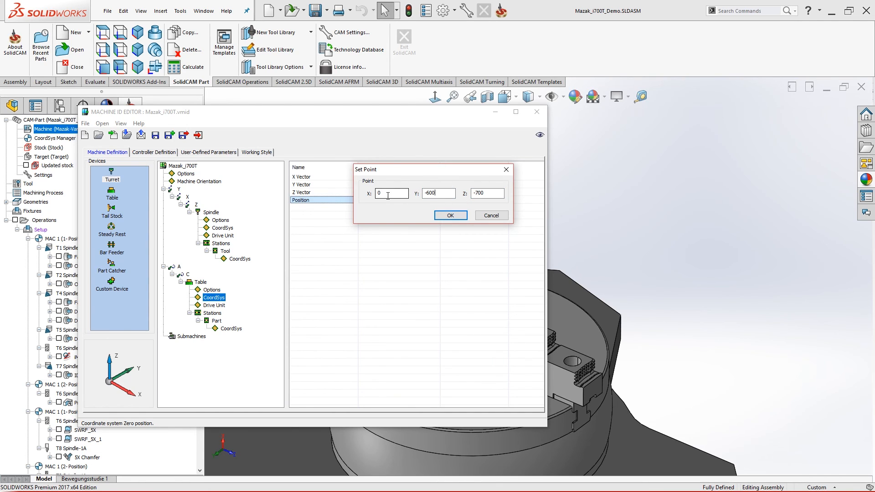
key("shift+Tab")
type("-315")
left_click(451, 216)
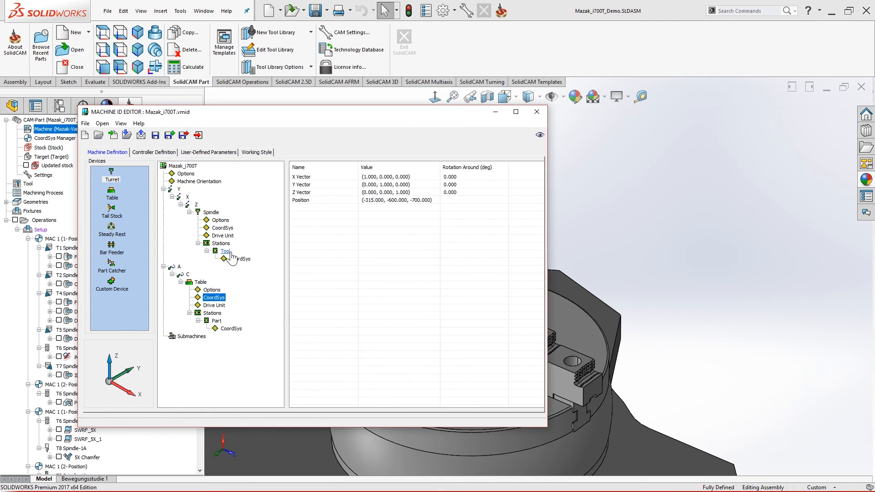
Step: Examine the Tool station's default tool direction and coordinate system
left_click(206, 251)
left_click(223, 252)
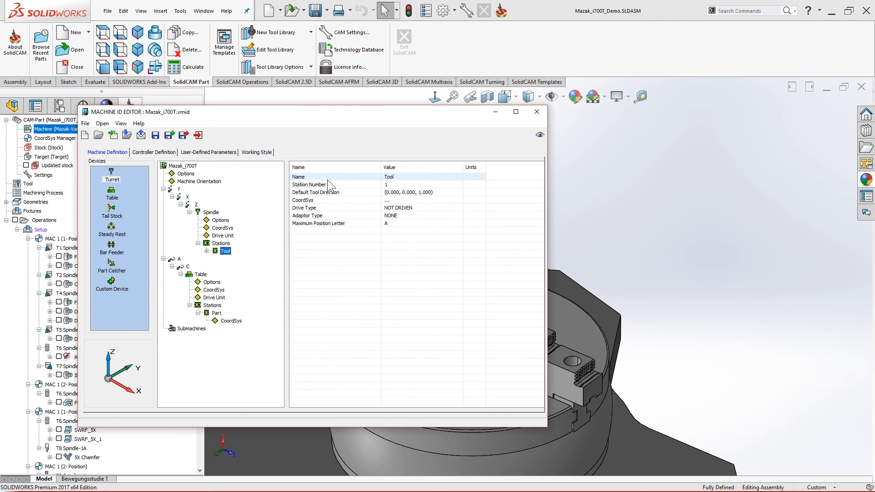
left_click(323, 192)
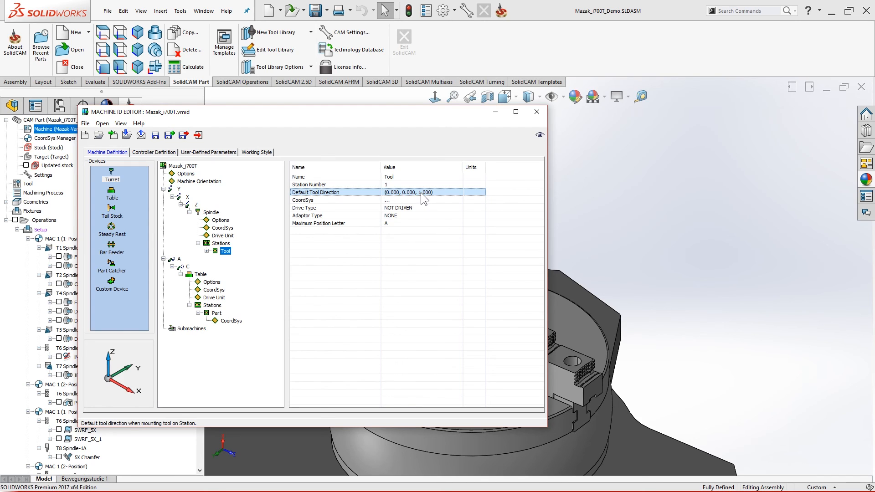
double_click(319, 199)
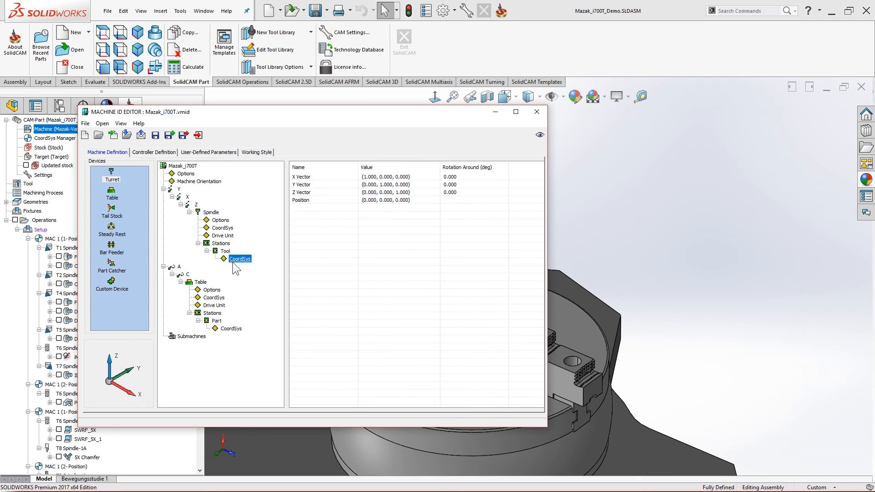
left_click(225, 251)
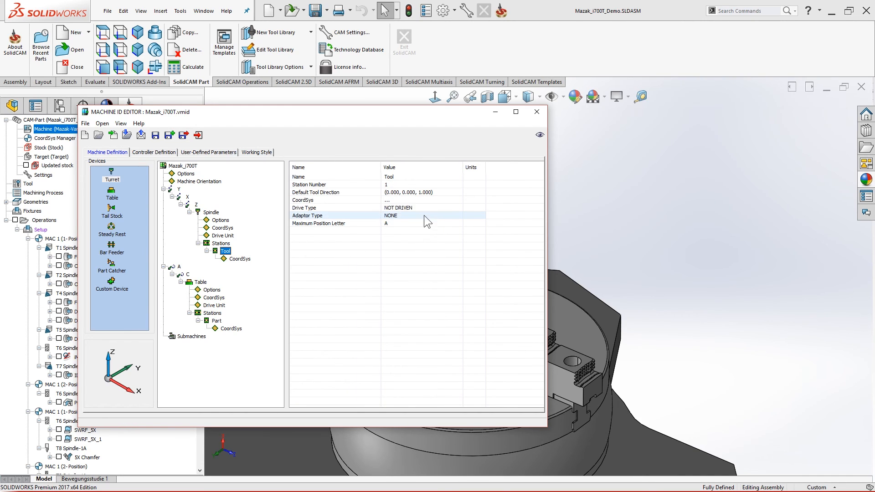
Step: Try the GEAR drive type for the spindle's Tool station
left_click(348, 208)
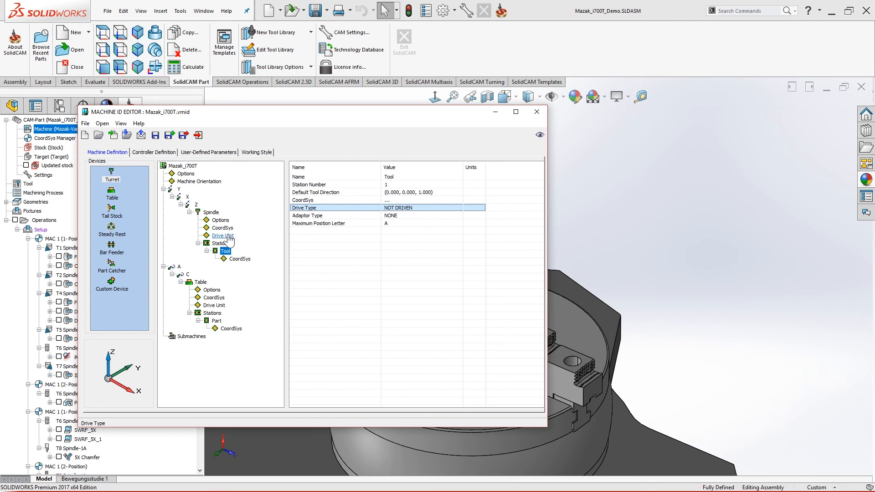
left_click(459, 208)
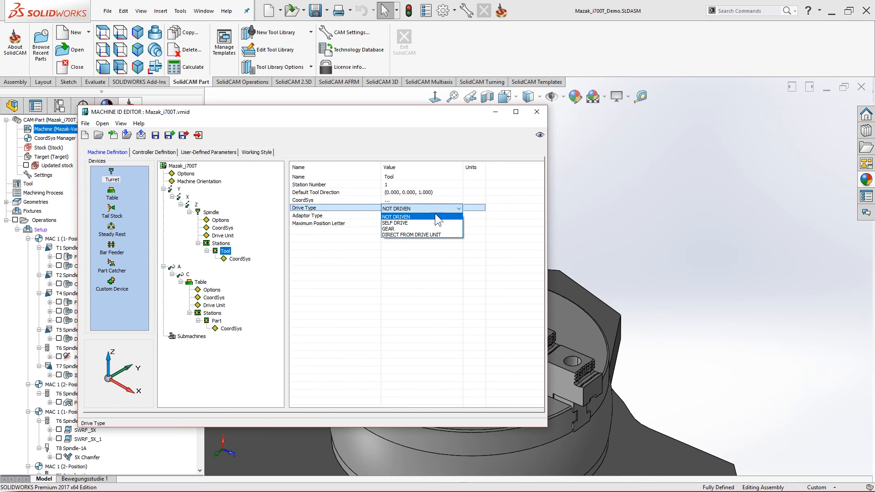
left_click(409, 228)
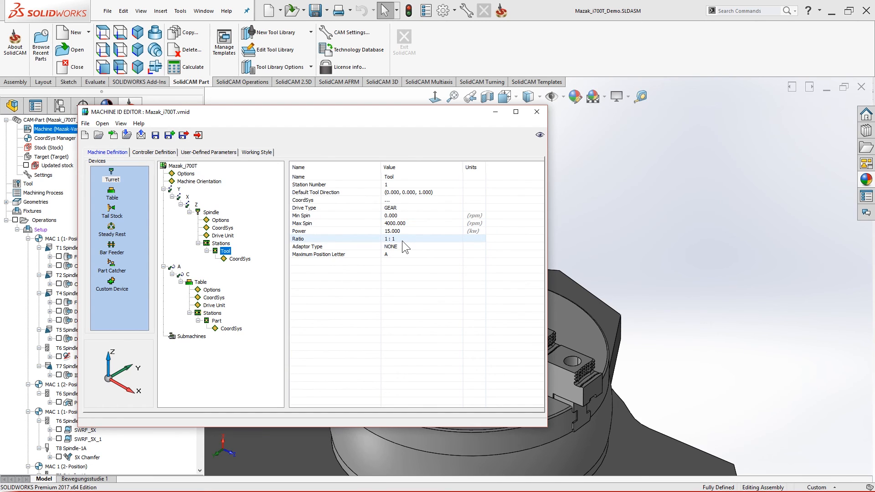
Step: Set the Tool station's drive type to DIRECT FROM DRIVE UNIT
left_click(416, 209)
left_click(416, 209)
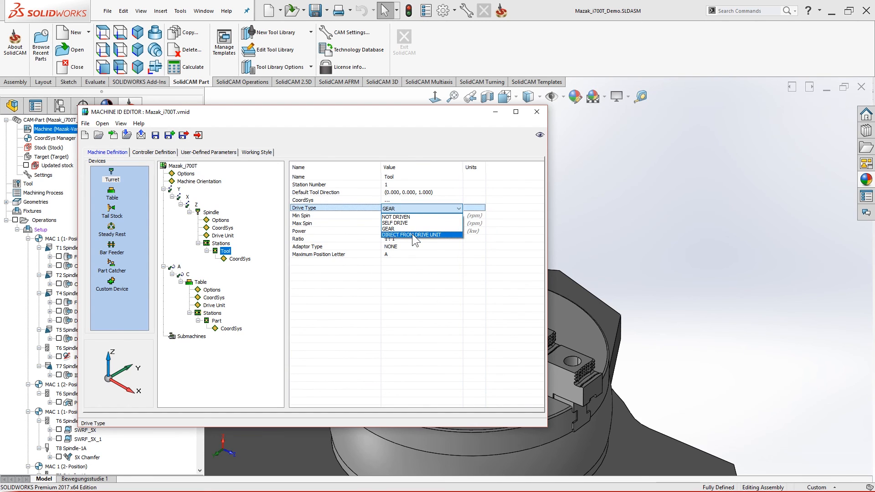
left_click(411, 234)
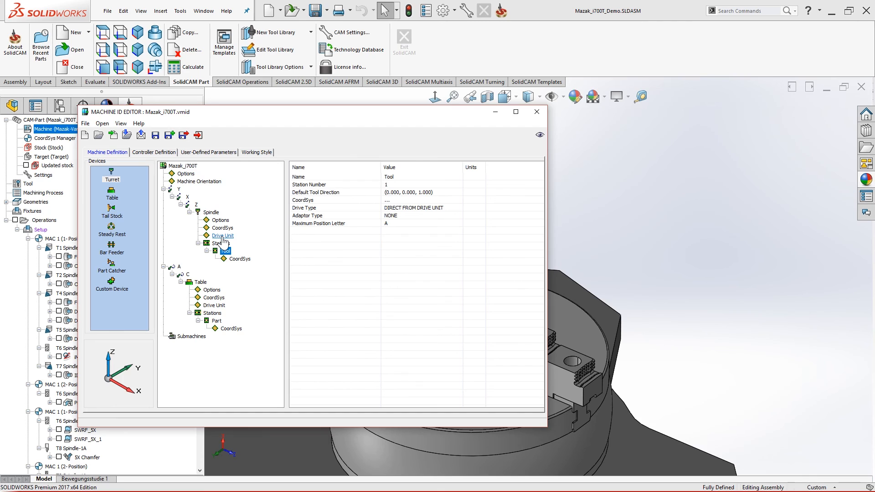
Step: Examine the Tool station's available adaptor types and maximum position letters without changing them
left_click(418, 215)
left_click(459, 216)
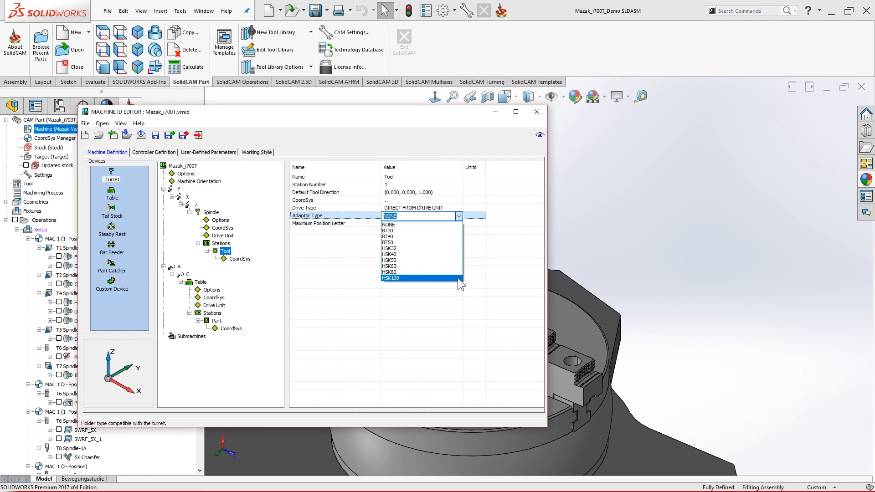
left_click(477, 277)
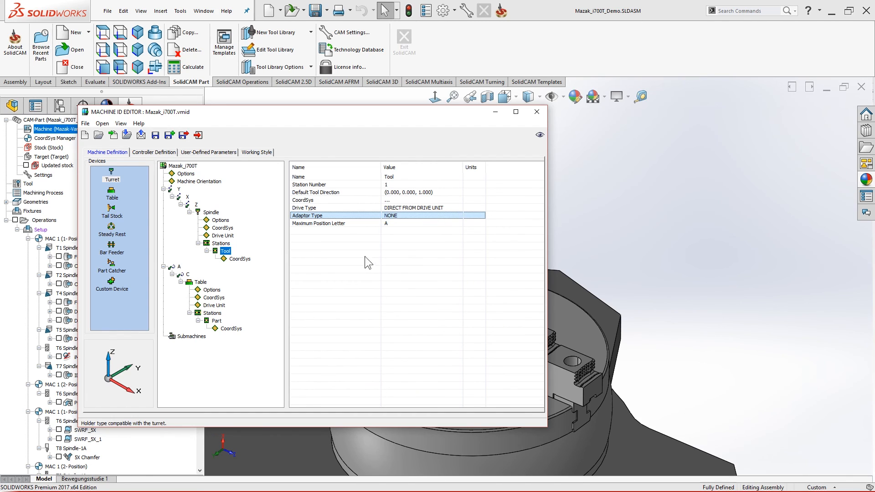
left_click(333, 224)
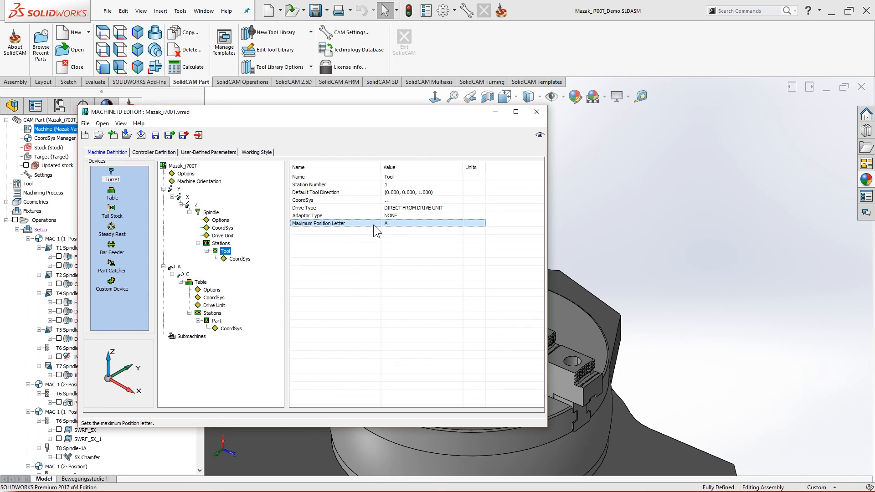
left_click(458, 224)
left_click(460, 224)
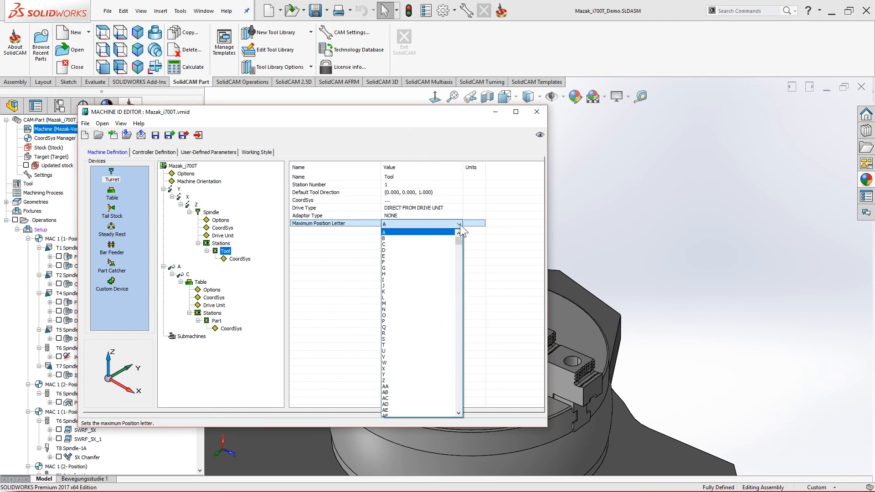
left_click(327, 225)
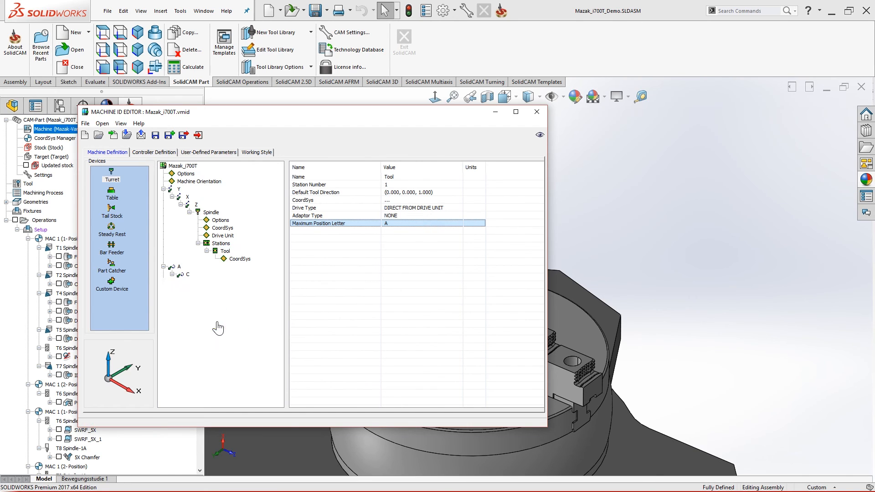
Step: Set the table's Part station drive type to DIRECT FROM DRIVE UNIT and save the machine definition
left_click(217, 321)
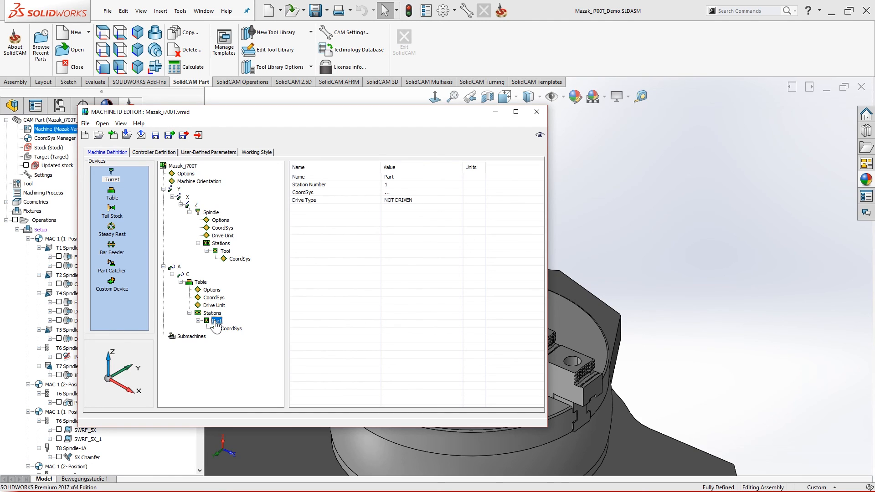
left_click(439, 201)
left_click(440, 201)
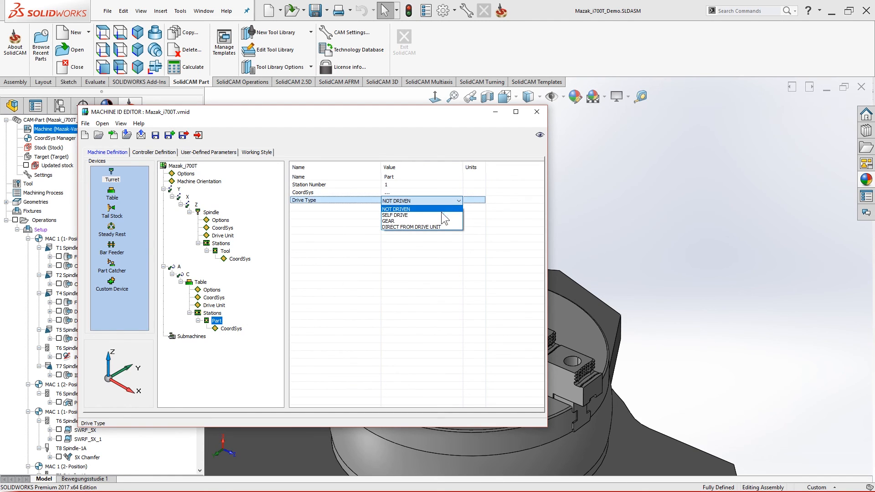
left_click(433, 227)
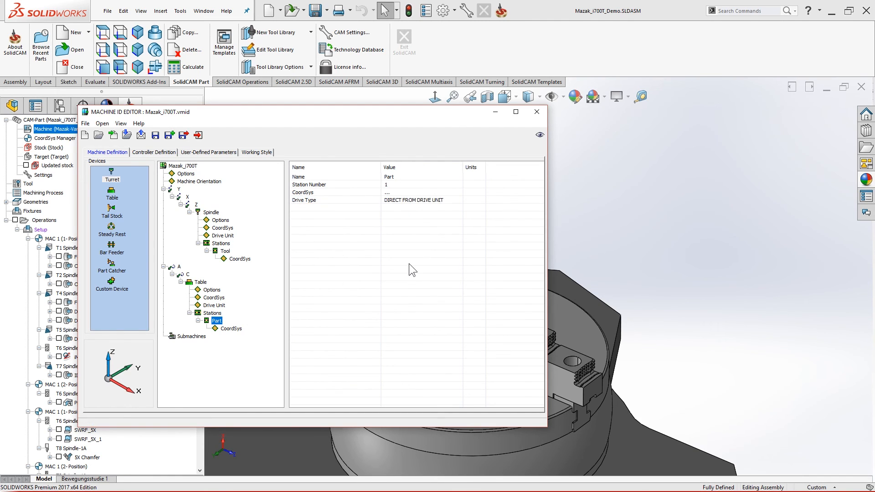
left_click(155, 135)
Step: Add a new submachine to the machine definition
left_click(185, 337)
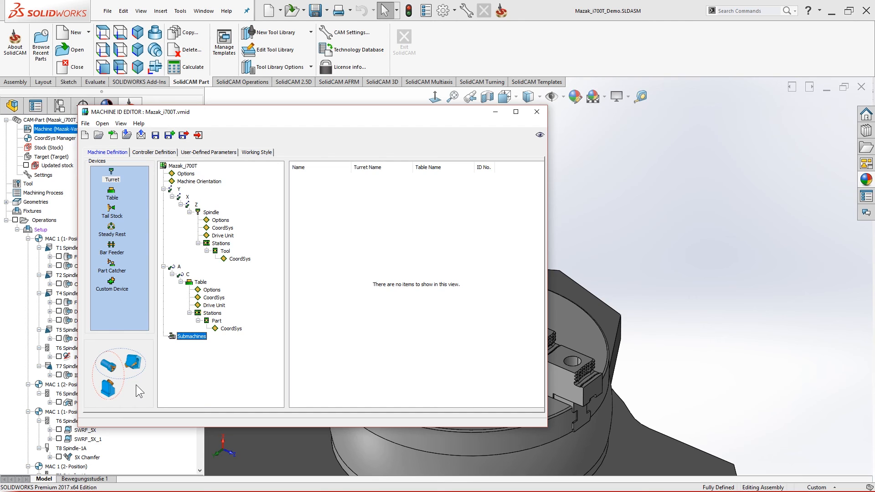
right_click(191, 337)
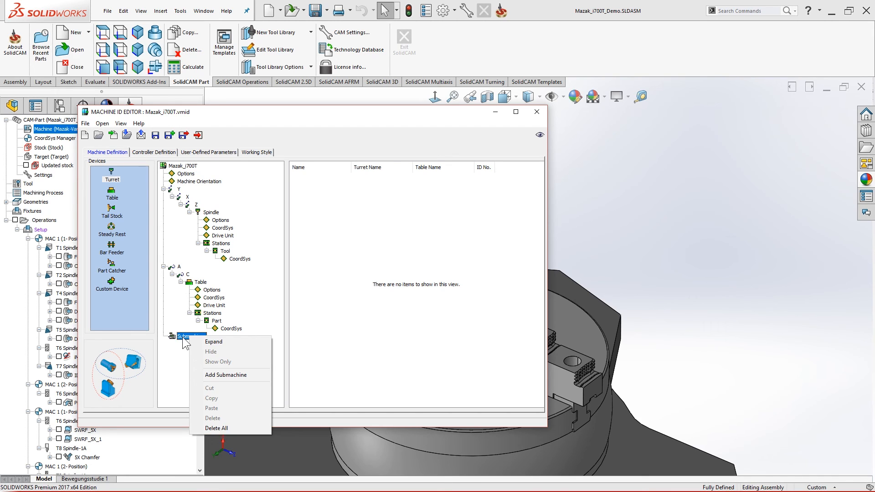
left_click(239, 374)
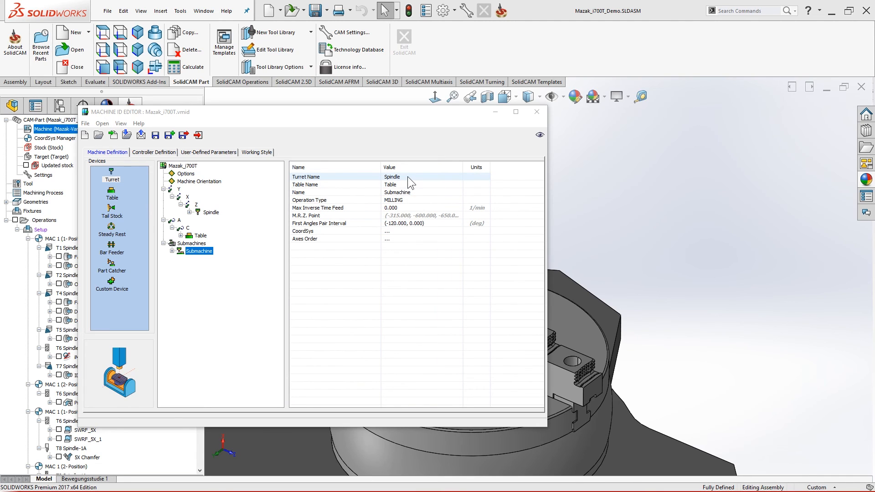
Step: Check the submachine's turret and table assignments and select Spindle as its turret
left_click(321, 177)
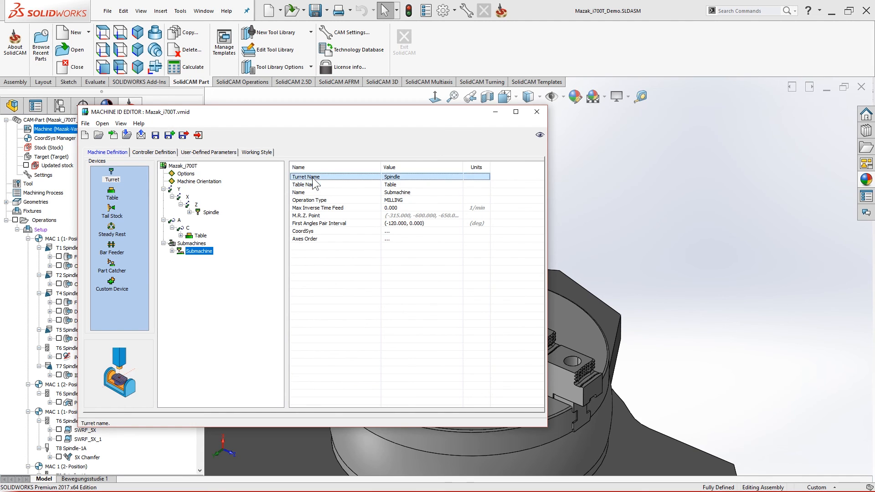
left_click(309, 185)
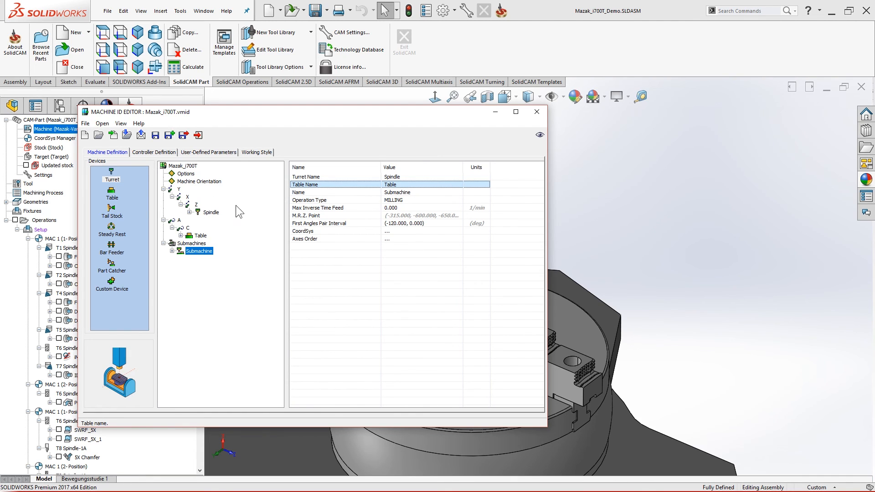
left_click(406, 176)
left_click(458, 177)
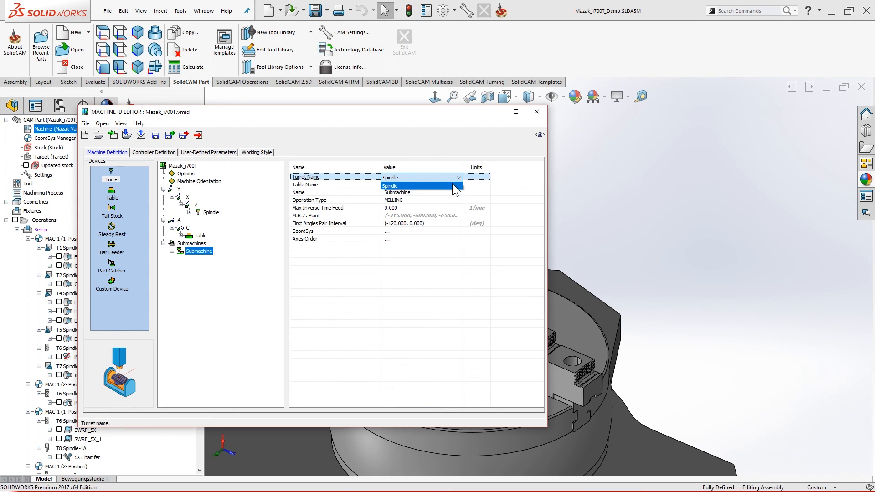
left_click(450, 186)
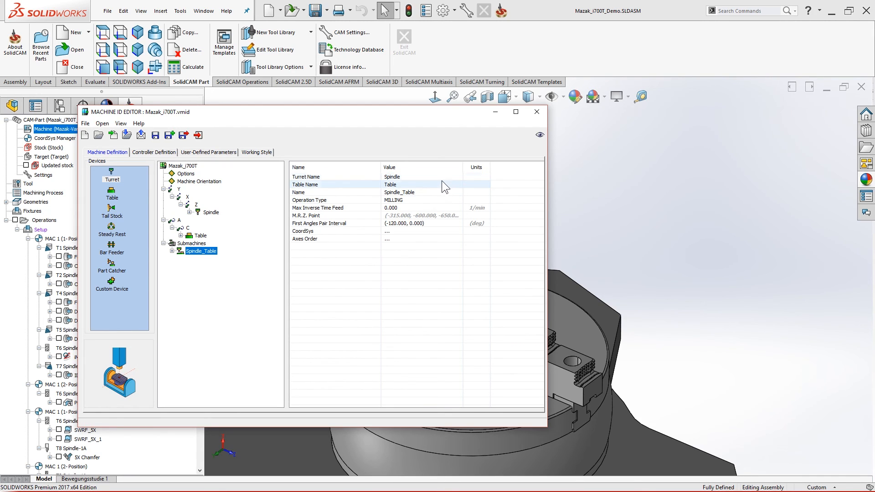
Step: Rename the Spindle_Table submachine as 5x
left_click(349, 192)
type("5x-")
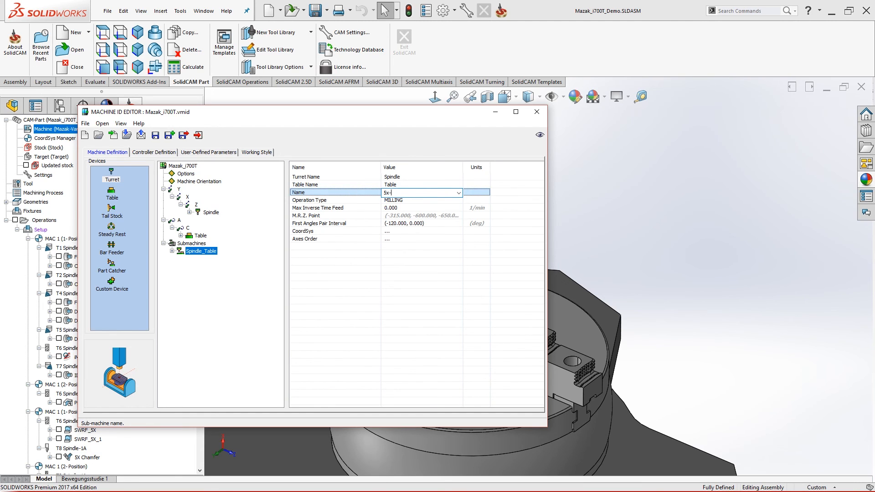
key("Return")
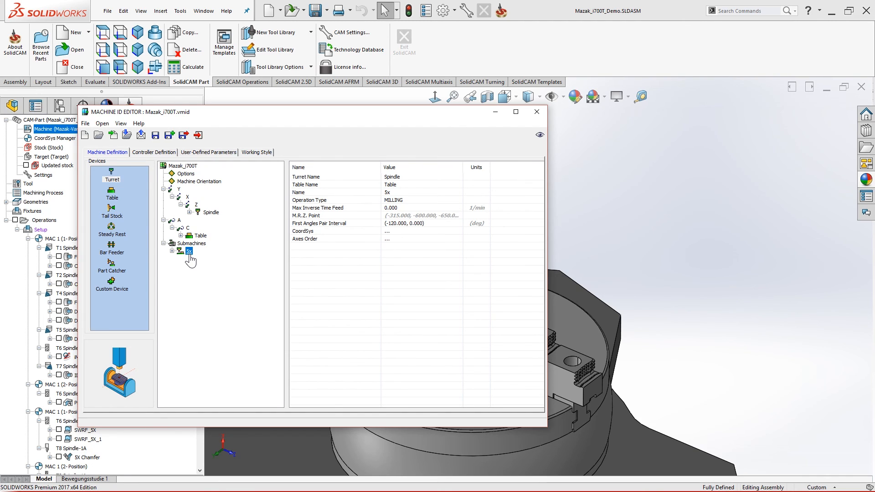
Step: Set the 5x submachine's operation type to TURNING
left_click(342, 201)
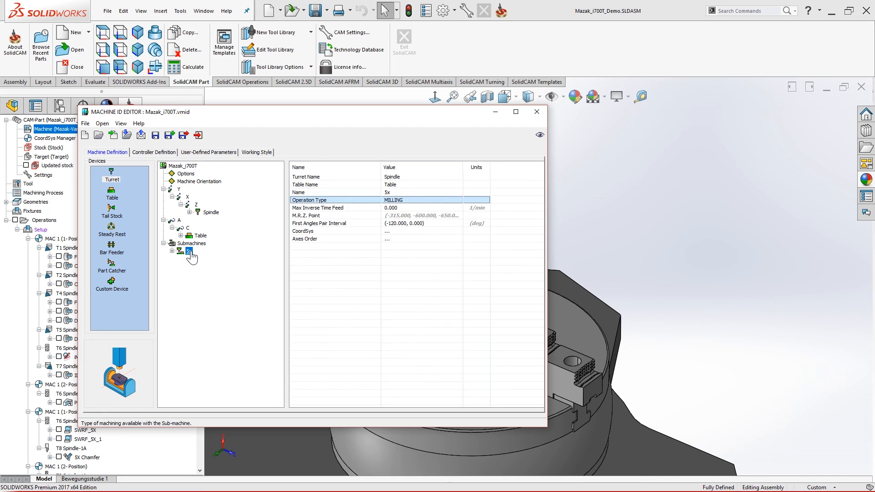
left_click(406, 200)
left_click(401, 217)
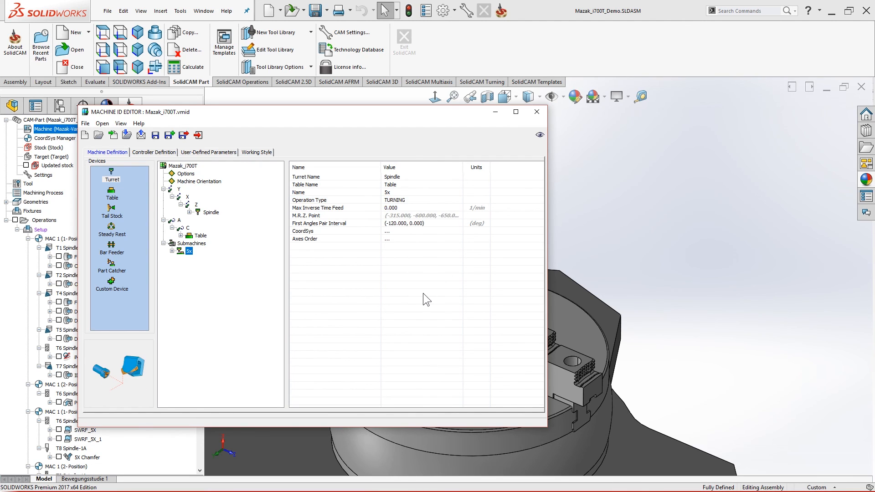
Step: Set the machine's general operation type to TURNING and check which operation types the 5x submachine offers
left_click(334, 200)
left_click(190, 166)
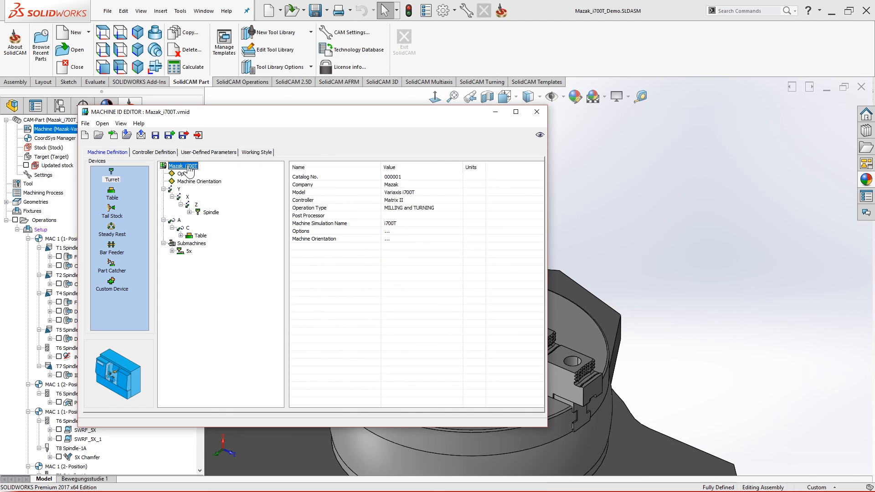
left_click(332, 209)
left_click(409, 208)
left_click(411, 209)
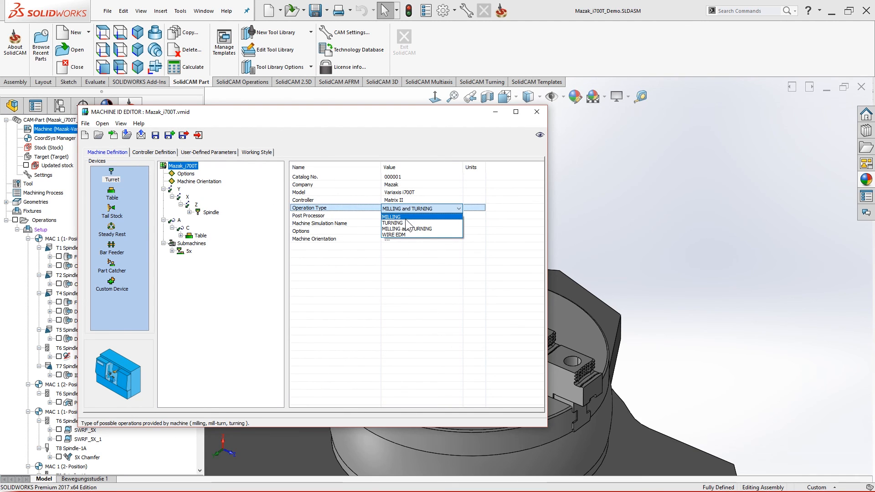
left_click(405, 223)
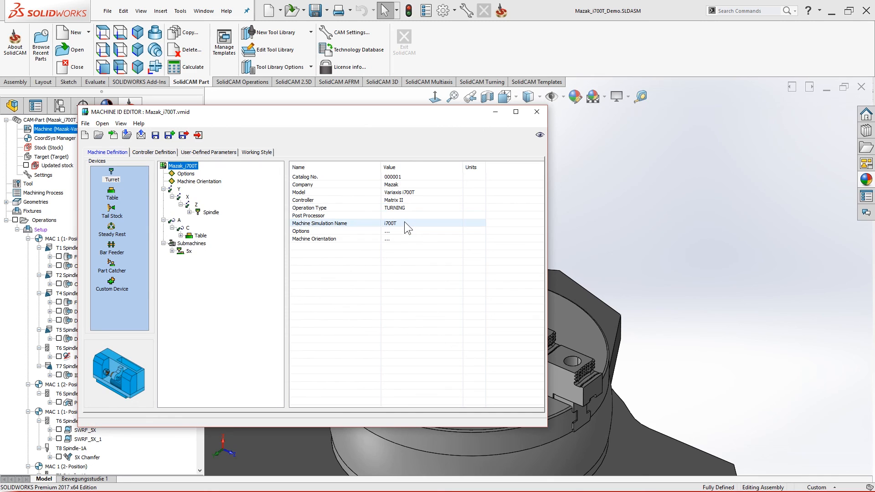
left_click(189, 251)
left_click(417, 199)
left_click(417, 200)
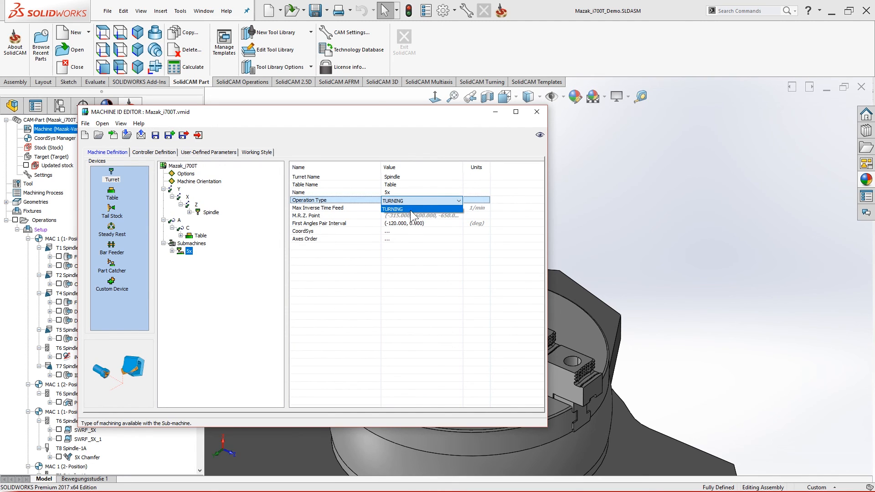
left_click(409, 209)
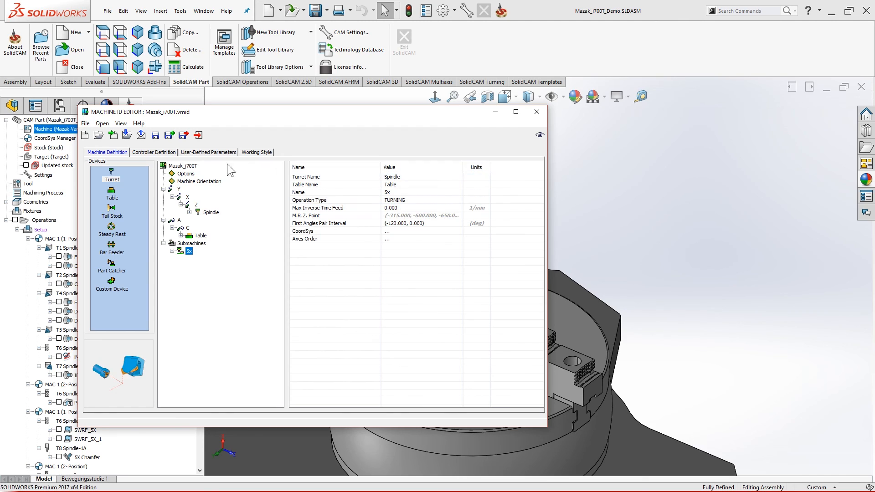
Step: Set the machine's general operation type back to MILLING and TURNING
left_click(187, 167)
left_click(406, 208)
left_click(406, 209)
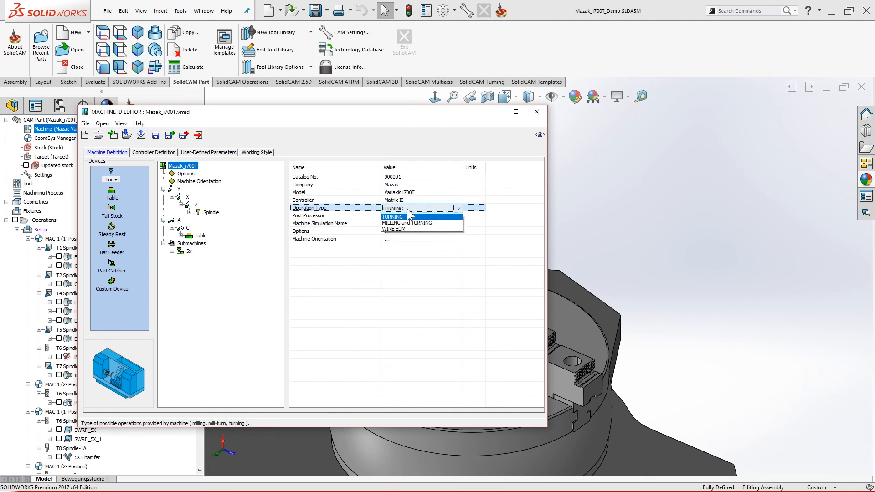
left_click(401, 229)
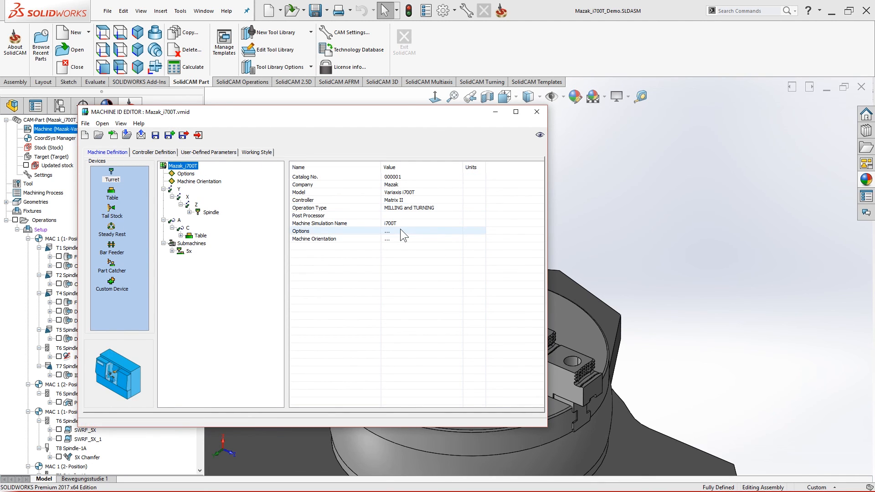
Step: Set the 5x submachine's operation type to MILLING and TURNING
left_click(189, 251)
left_click(428, 201)
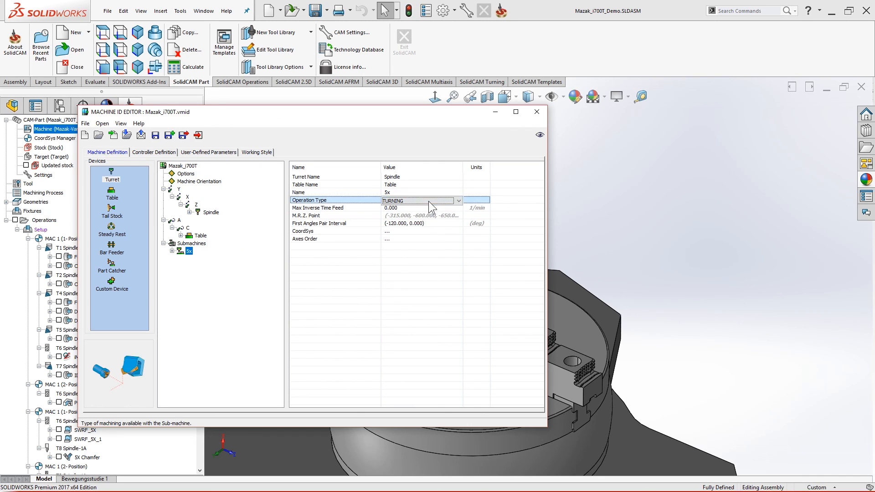
left_click(428, 201)
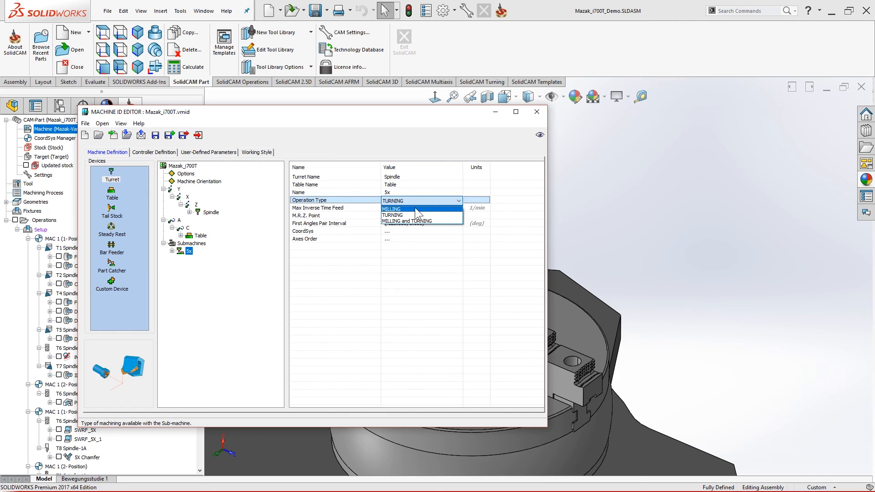
left_click(414, 220)
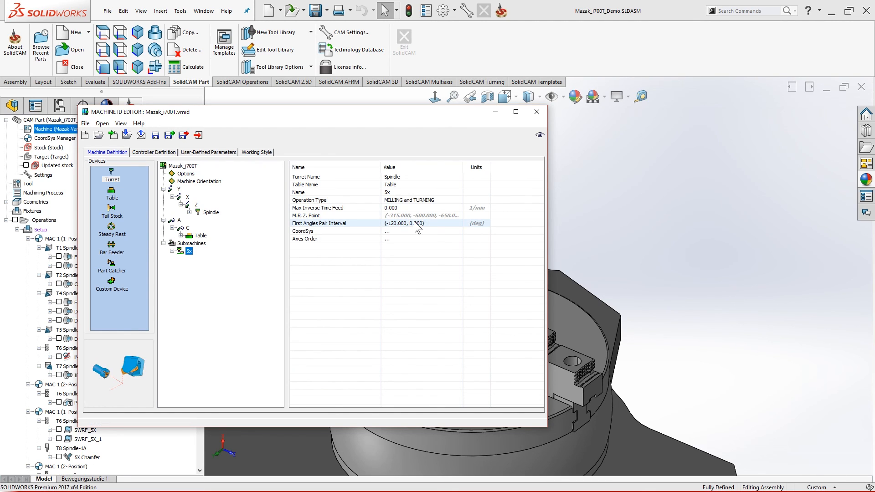
Step: Examine the submachine's maximum inverse time feed and compare its M.R.Z. point with the table's coordinate system and the A axis rotation point
left_click(342, 207)
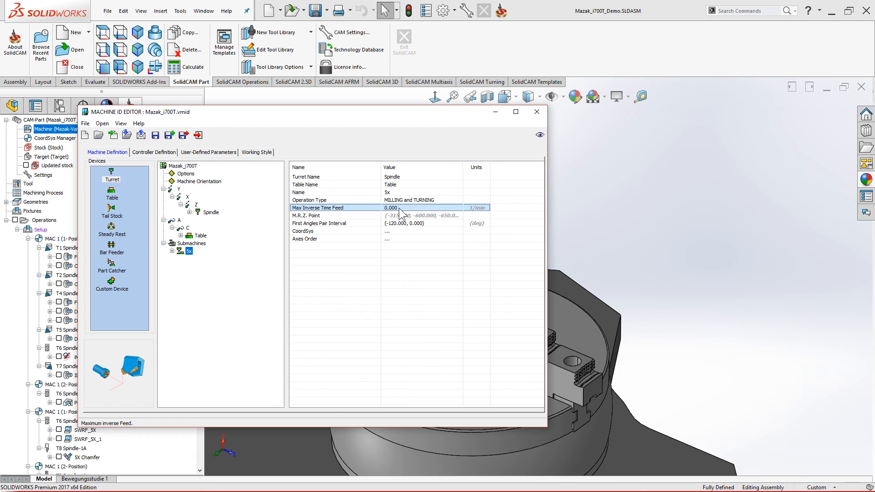
left_click(340, 217)
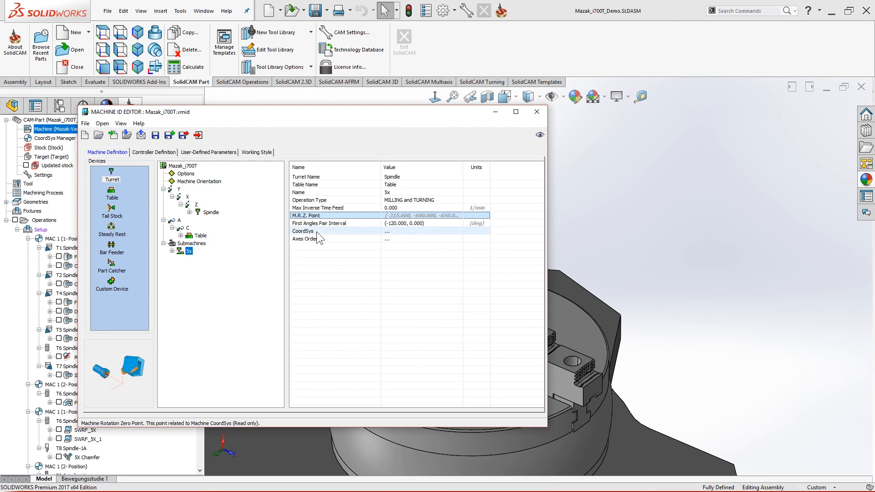
left_click(181, 235)
left_click(212, 251)
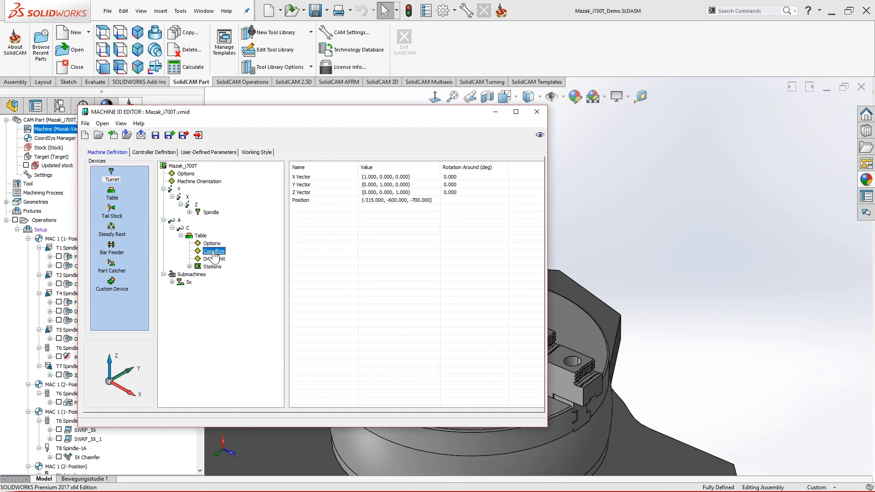
left_click(179, 220)
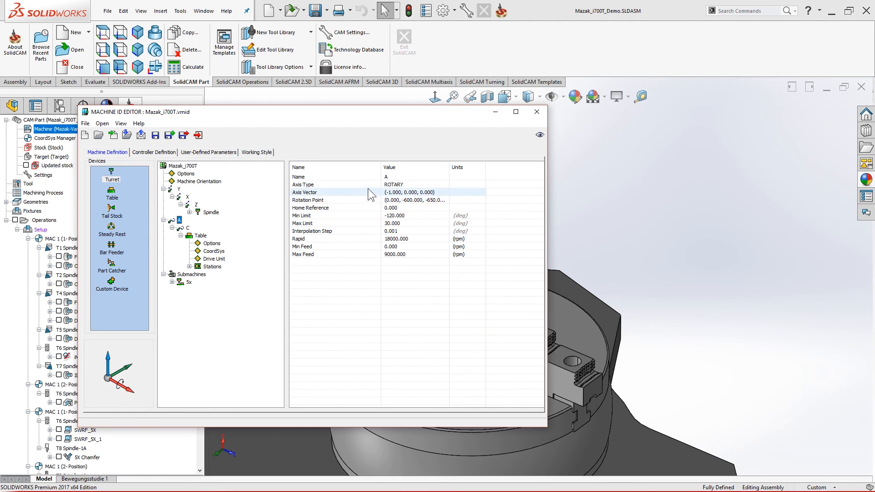
left_click(172, 282)
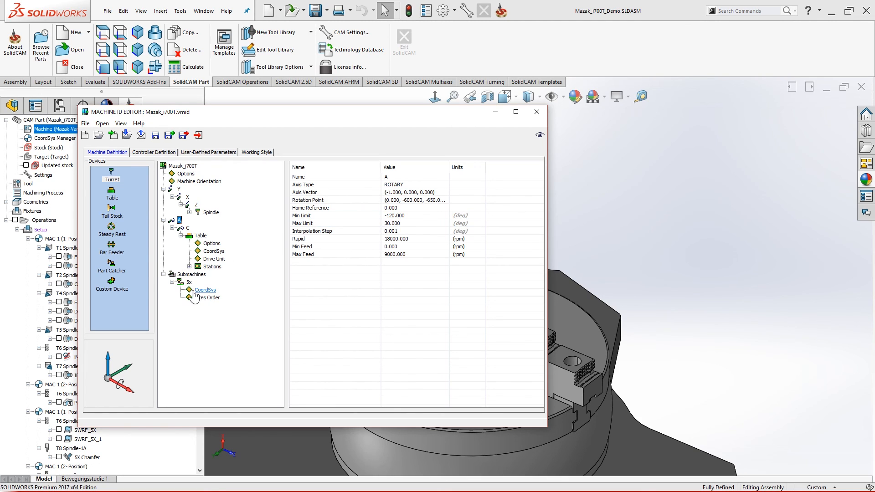
Step: Inspect the 5x submachine's First Angles Pair Interval limits without changing them
left_click(189, 282)
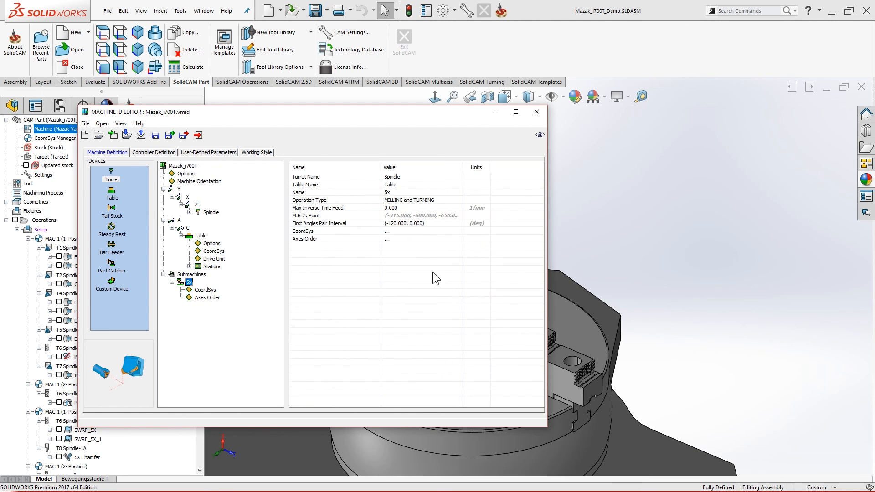
left_click(340, 222)
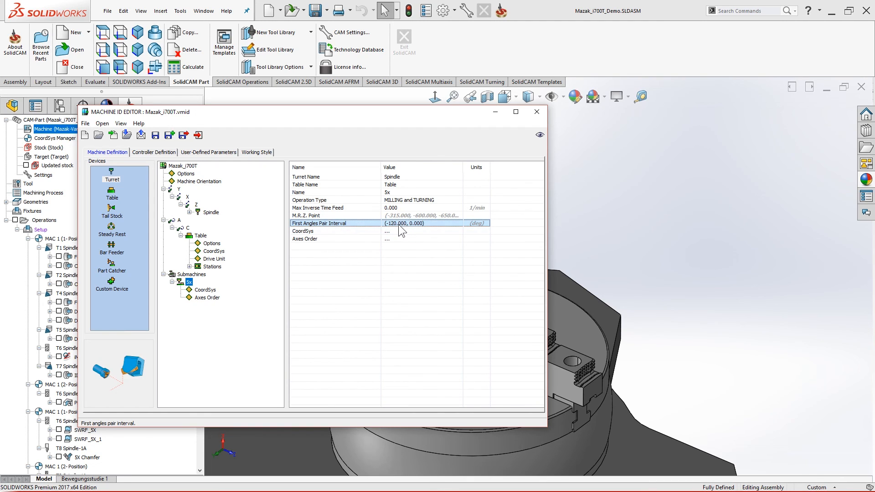
left_click(459, 223)
left_click(458, 223)
left_click(434, 249)
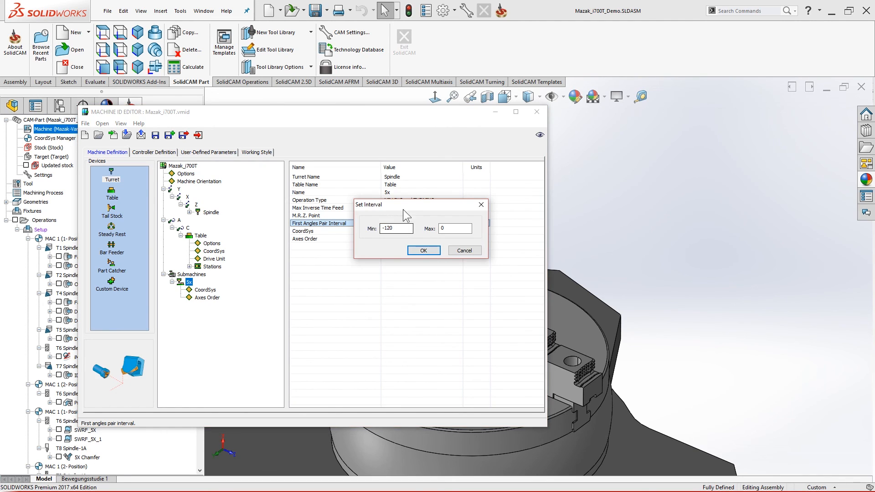
double_click(376, 274)
left_click(413, 296)
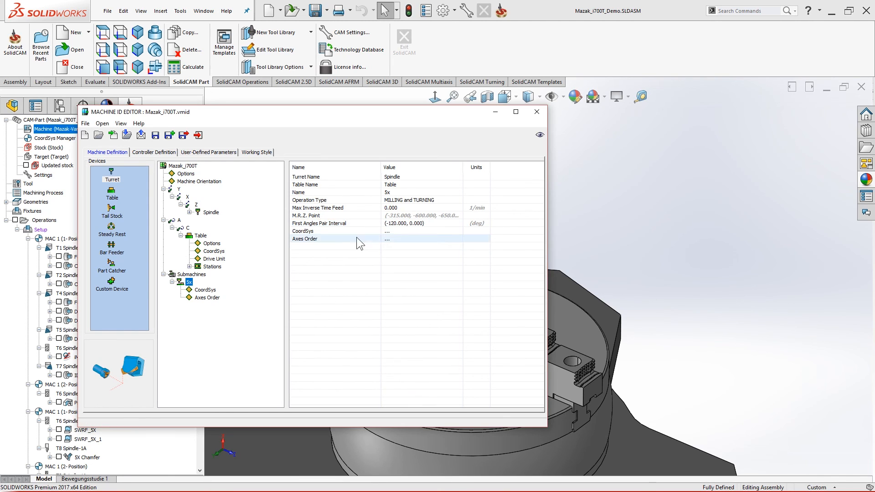
left_click(362, 225)
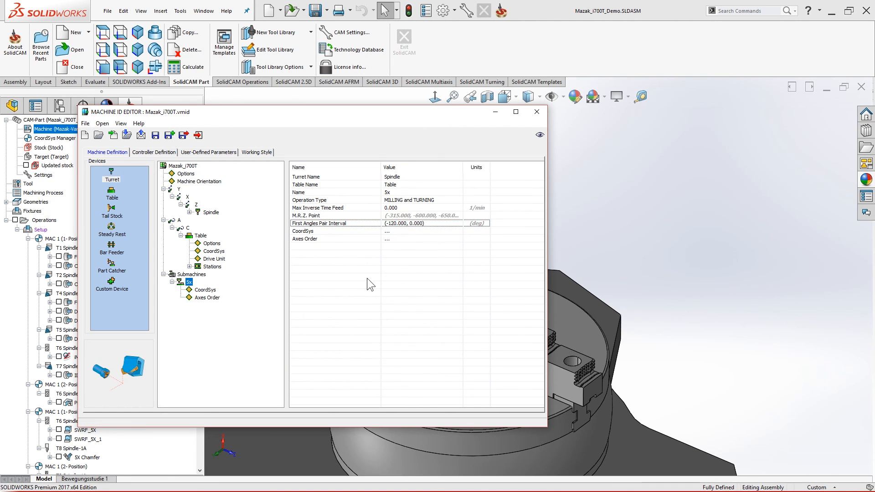
Step: Switch to the presentation and advance to the First Angle Pair Interval slide
key("alt+Tab")
key("alt+Tab")
key("alt+Tab")
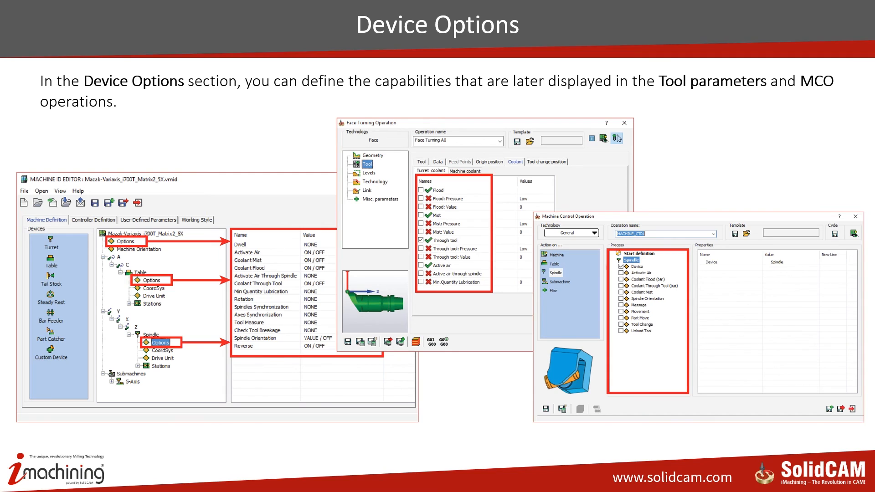
key("Right")
key("Right")
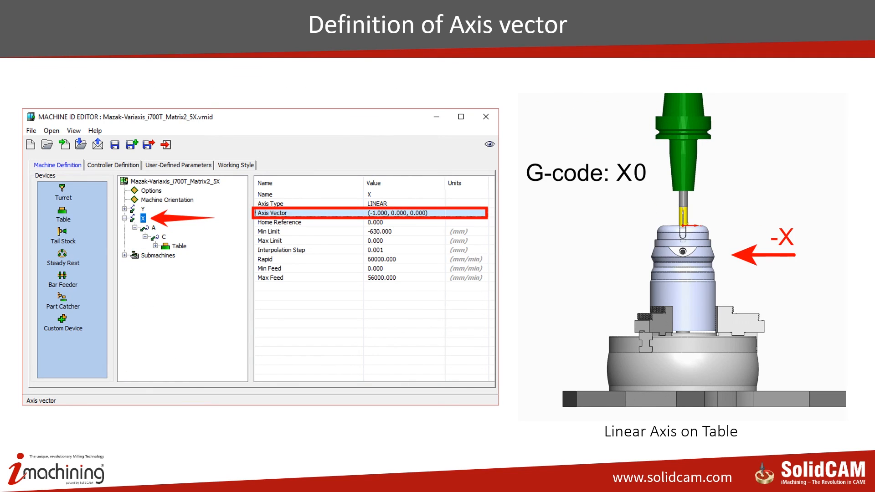
key("Right")
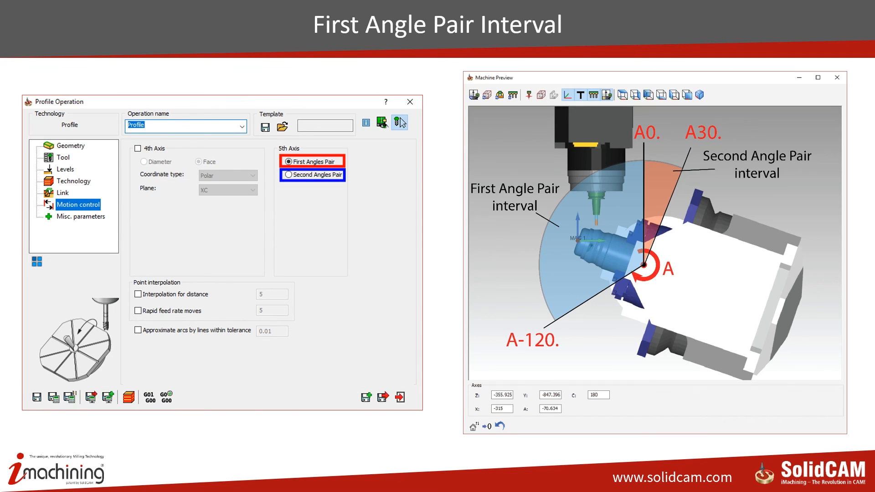
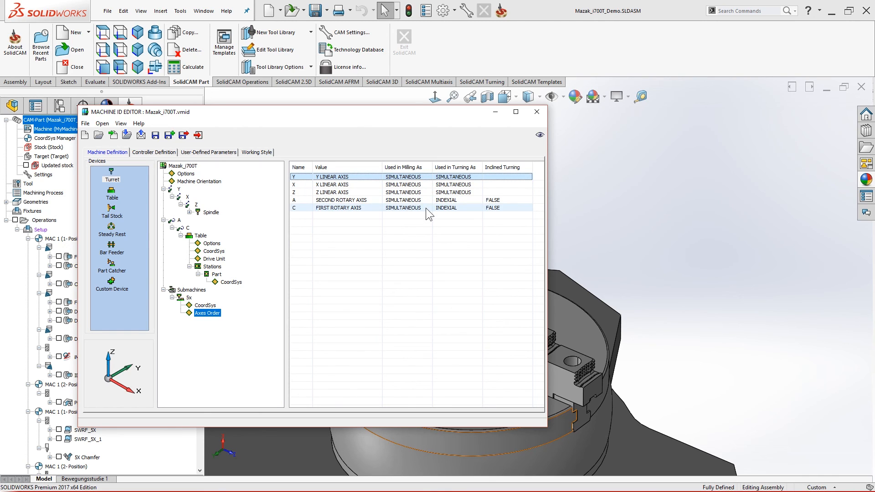
Step: In the submachine's axes order, set the Y axis to INDEXIAL for turning and check the A axis's turning options
left_click(477, 177)
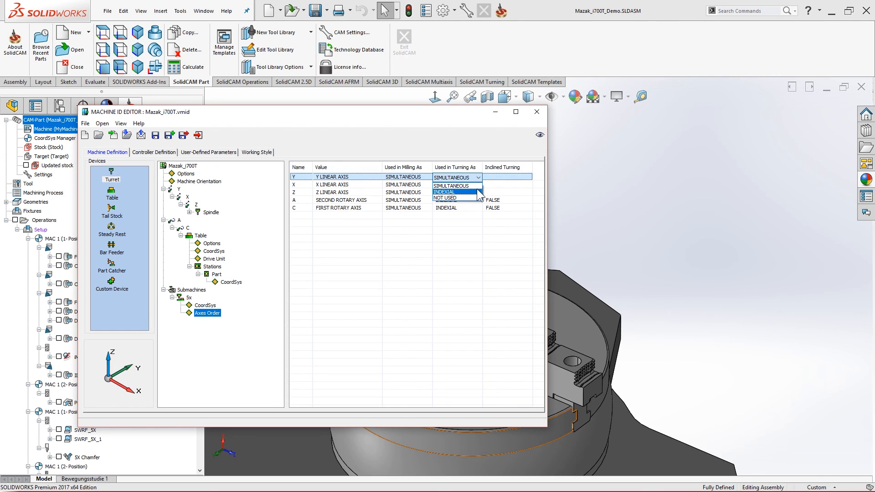
left_click(476, 191)
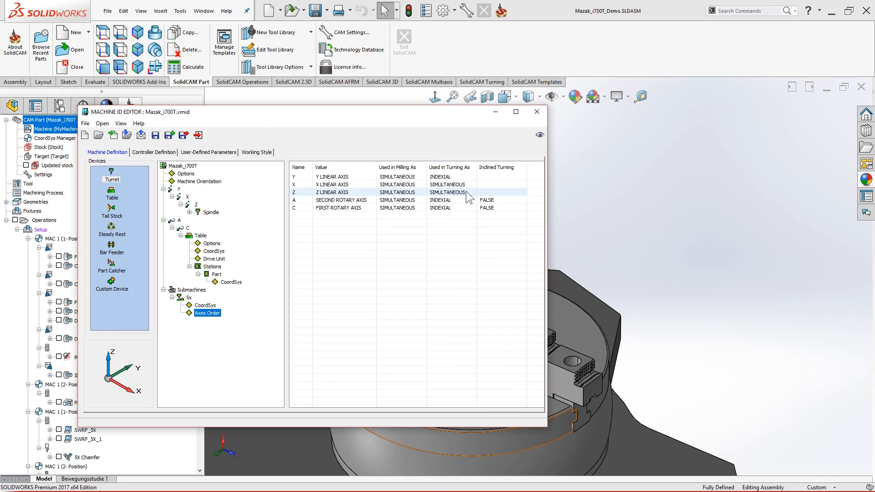
left_click(467, 200)
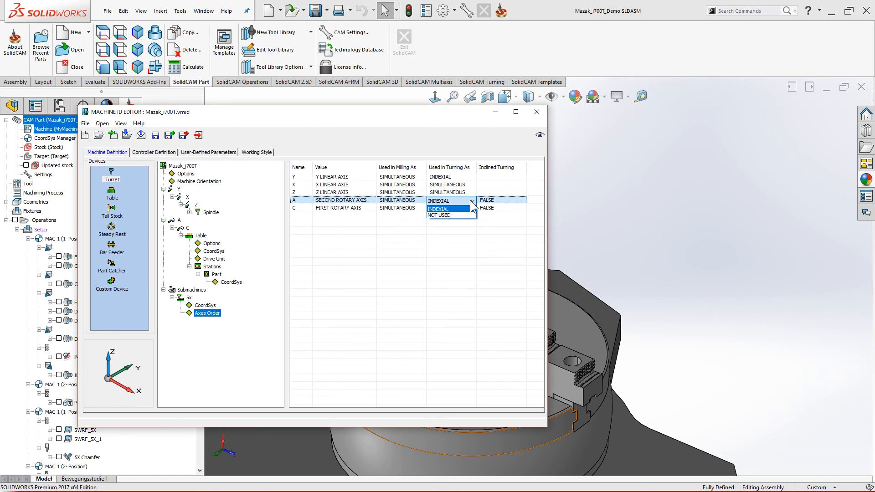
left_click(470, 201)
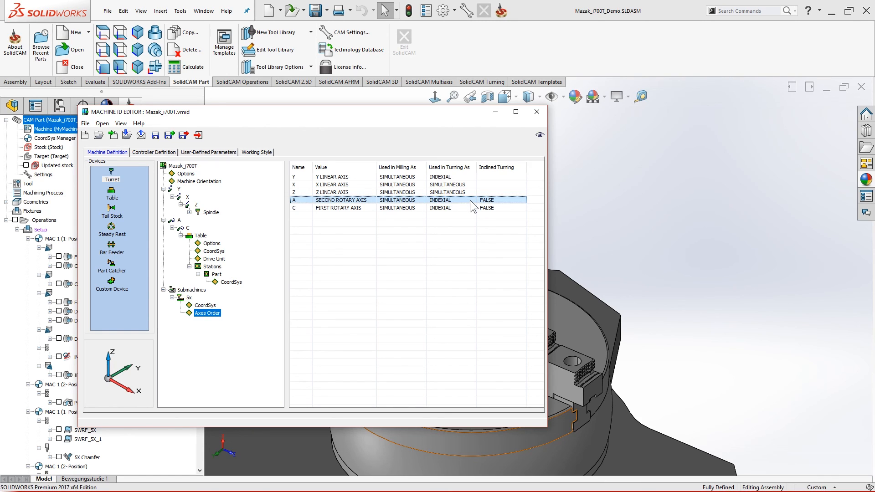
left_click(468, 200)
Step: Set the Y axis back to SIMULTANEOUS for turning
left_click(464, 177)
left_click(465, 178)
left_click(465, 192)
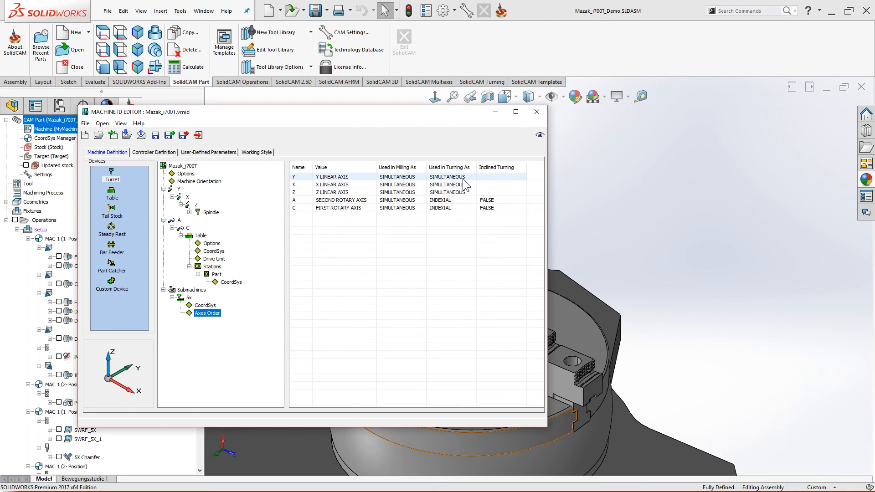
Step: For turning, set the A axis to INDEXIAL and the C axis to NOT USED in the axes order
left_click(464, 201)
left_click(464, 201)
left_click(464, 208)
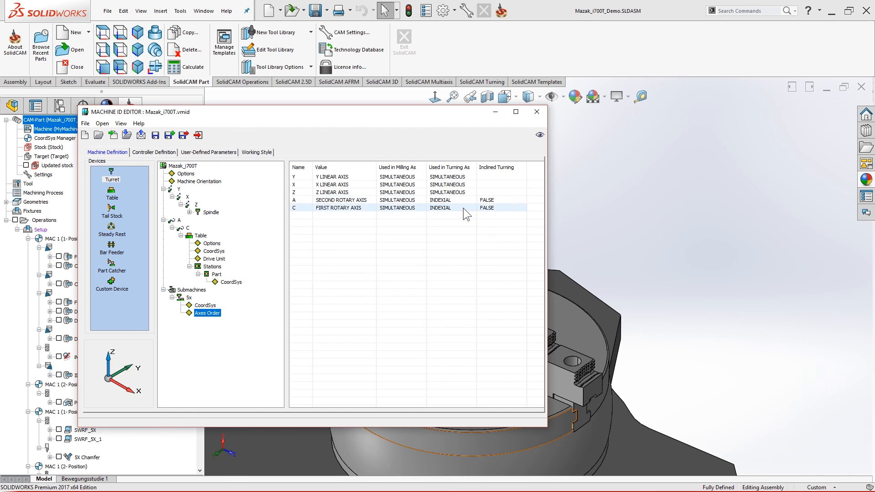
left_click(477, 200)
left_click(470, 208)
left_click(469, 208)
left_click(468, 223)
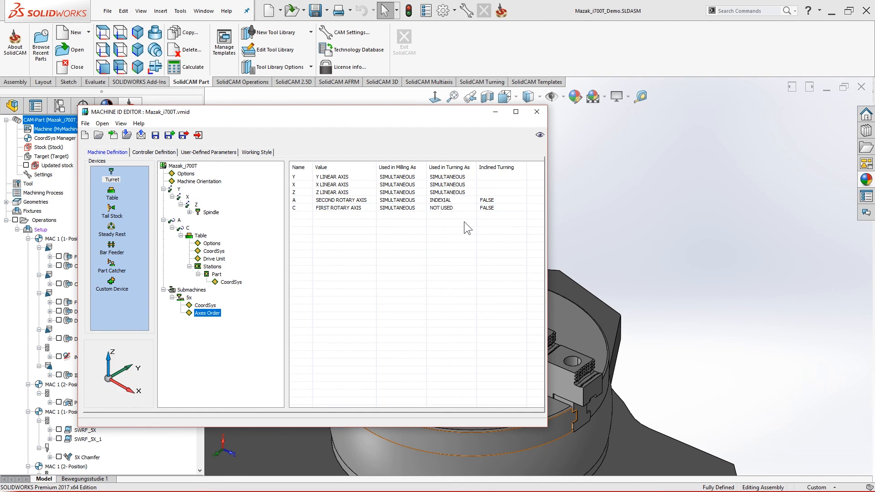
Step: Set Inclined Turning to TRUE for the A axis in the submachine's axes order
left_click(293, 208)
left_click(496, 201)
left_click(496, 202)
left_click(494, 214)
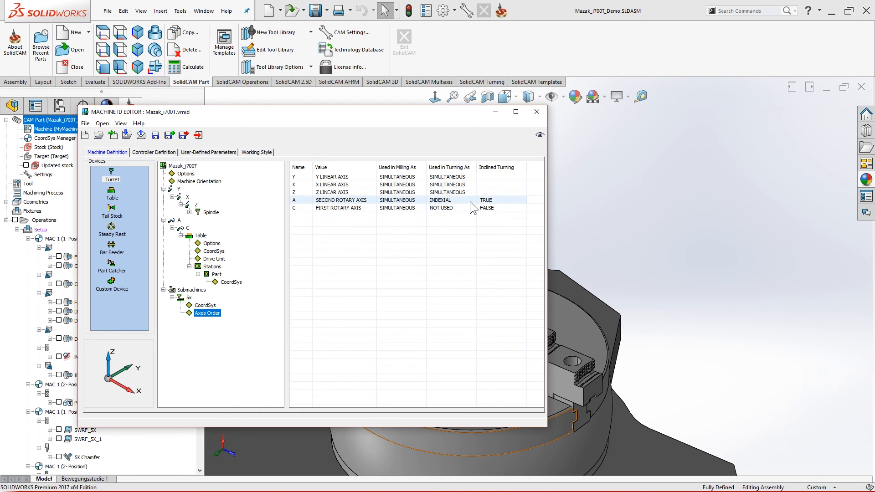
Step: Set the A axis to SIMULTANEOUS for turning
left_click(450, 201)
left_click(451, 201)
left_click(466, 215)
left_click_drag(362, 110, 509, 144)
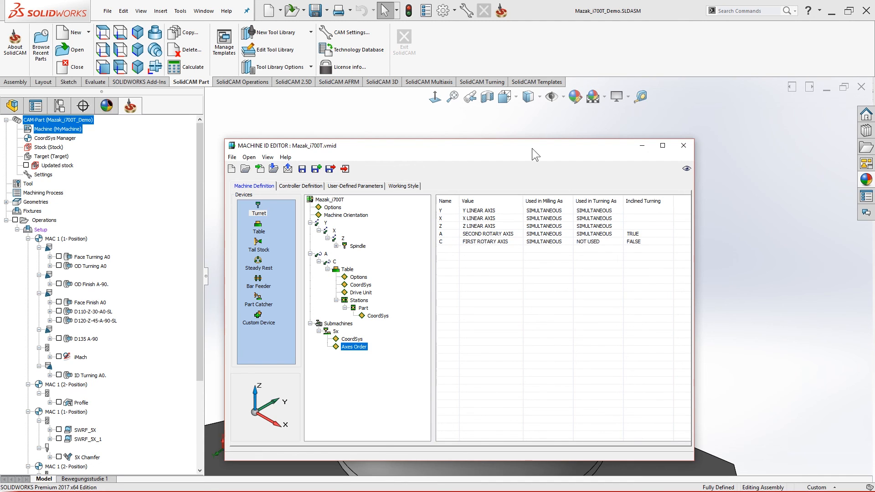
Step: Set the A axis back to INDEXIAL for turning and show the 5x submachine's properties
left_click_drag(528, 147, 462, 144)
left_click(551, 231)
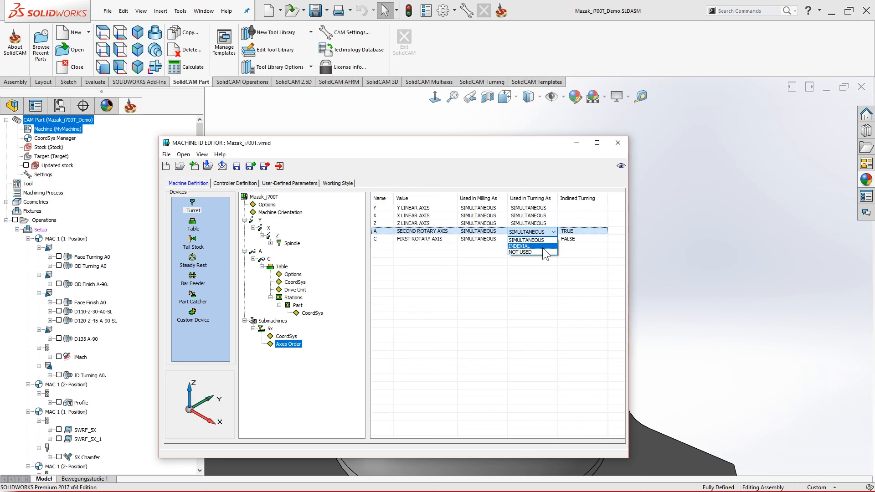
left_click(540, 246)
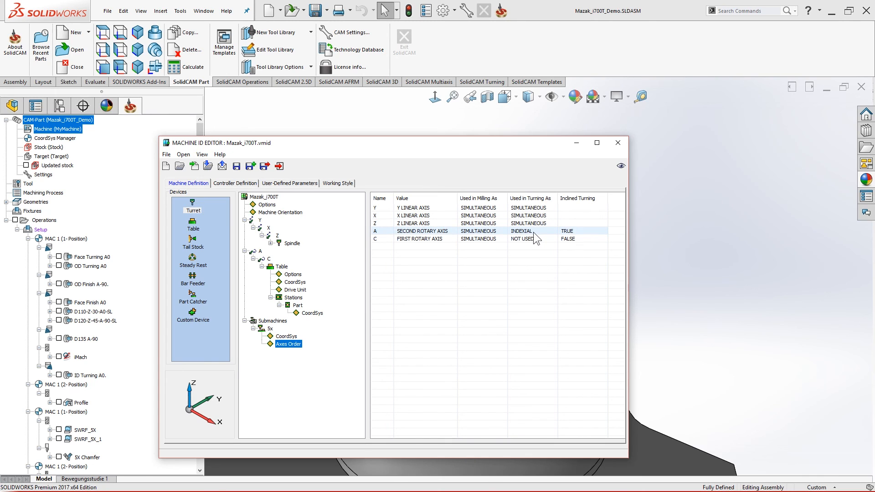
left_click(322, 328)
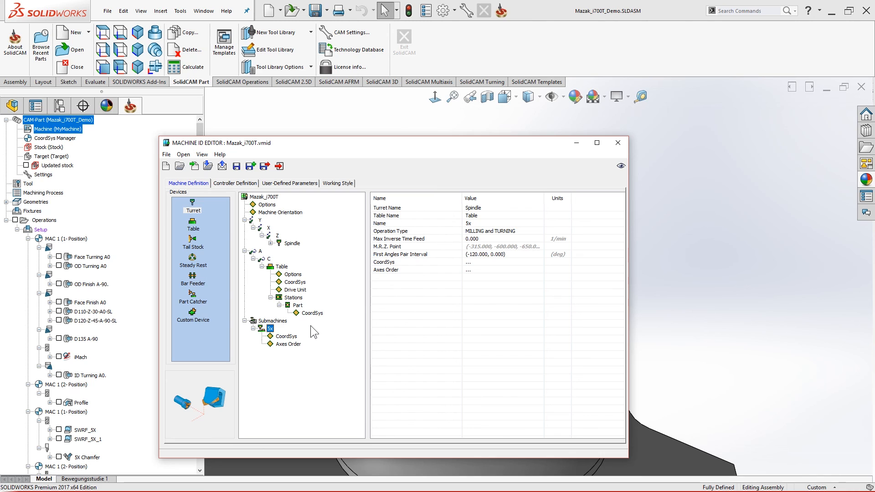
Step: Switch to File Explorer and open Turning Plane.pdf from the i700T folder
key("alt+Tab")
key("alt+Tab")
key("alt+Tab")
left_click(174, 178)
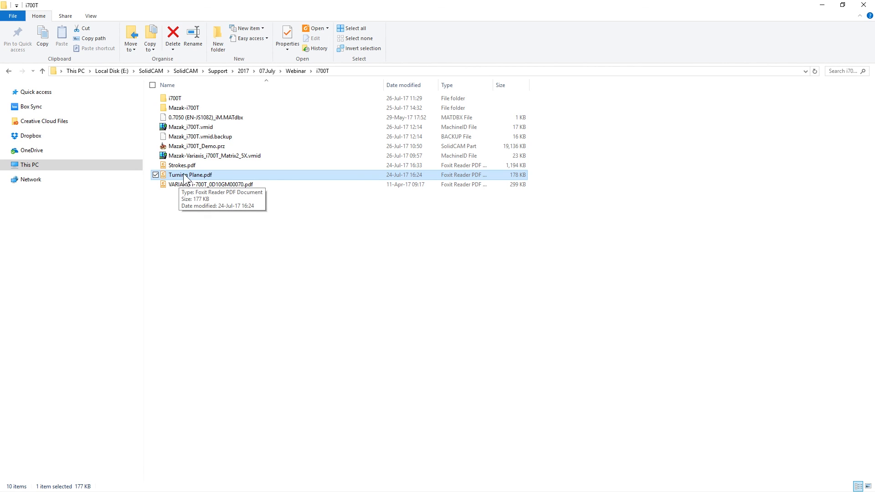
double_click(192, 177)
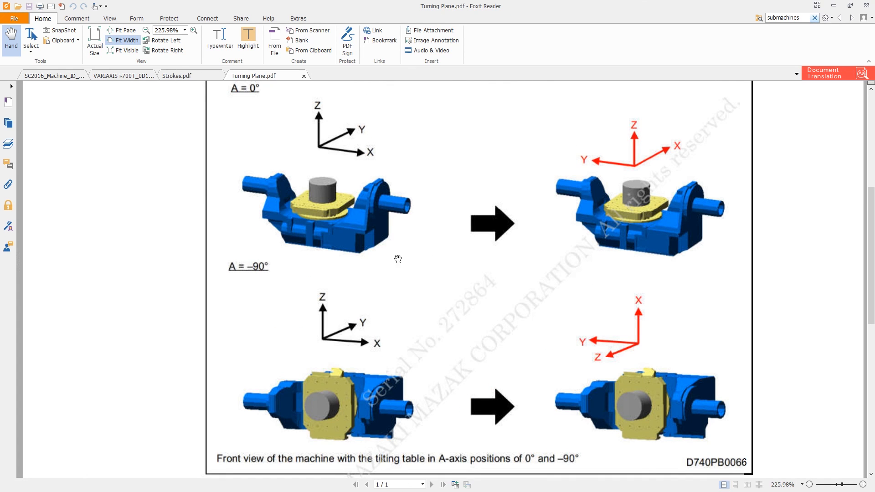
Step: Examine the turning-plane diagrams comparing the coordinate systems at A = 0° and A = –90°
scroll(406, 267, "up", 1)
scroll(407, 268, "down", 1, "ctrl")
scroll(407, 268, "down", 1)
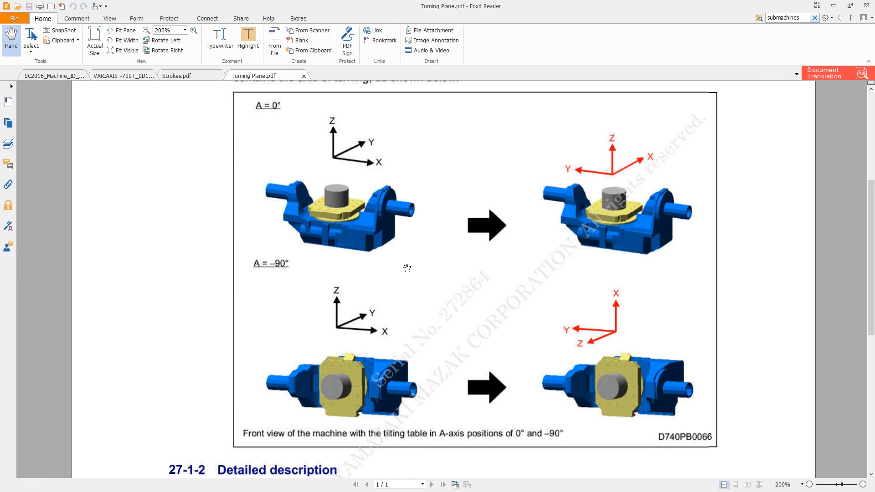
scroll(407, 268, "up", 3)
scroll(403, 270, "down", 2)
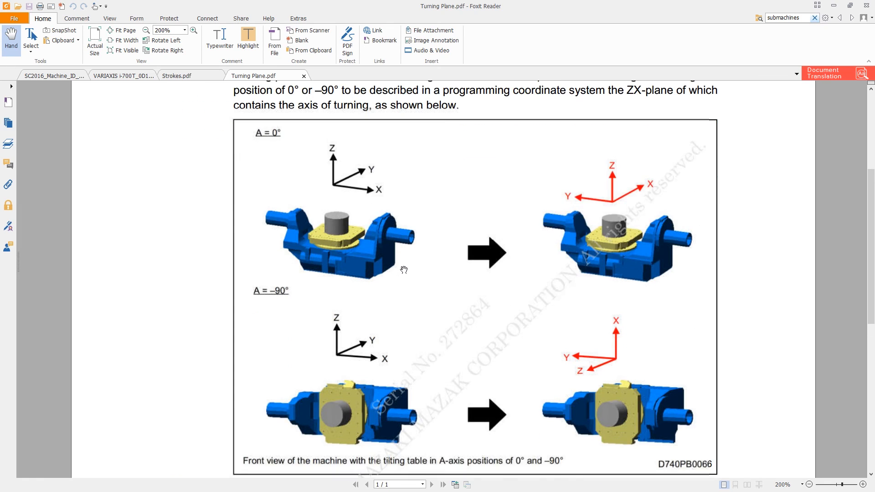
scroll(403, 270, "down", 1)
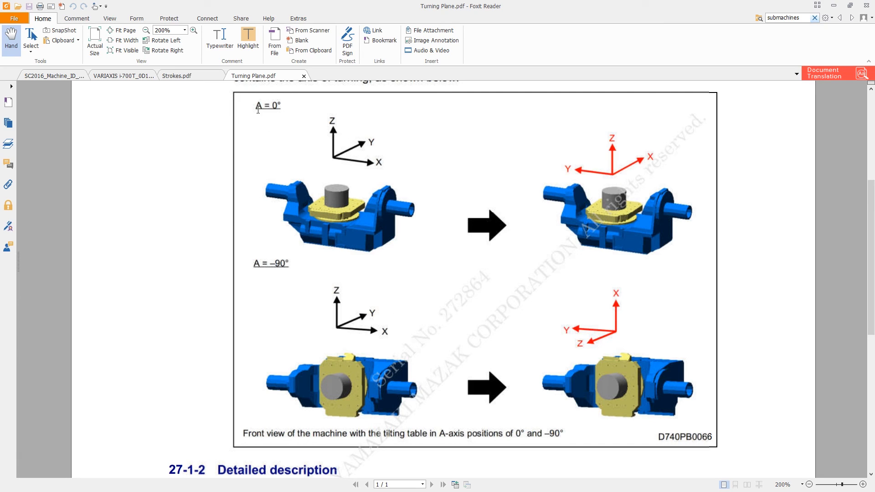
left_click_drag(255, 106, 277, 110)
left_click_drag(273, 263, 285, 264)
left_click(416, 333)
Step: Return to the Machine ID Editor and add a Turning Plane CoordSys to the 5x submachine
key("alt+Tab")
key("alt+Tab")
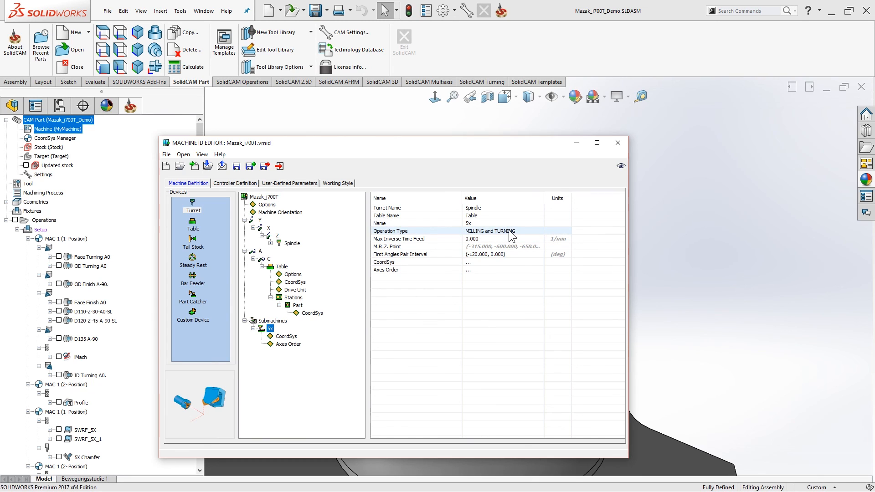
right_click(271, 329)
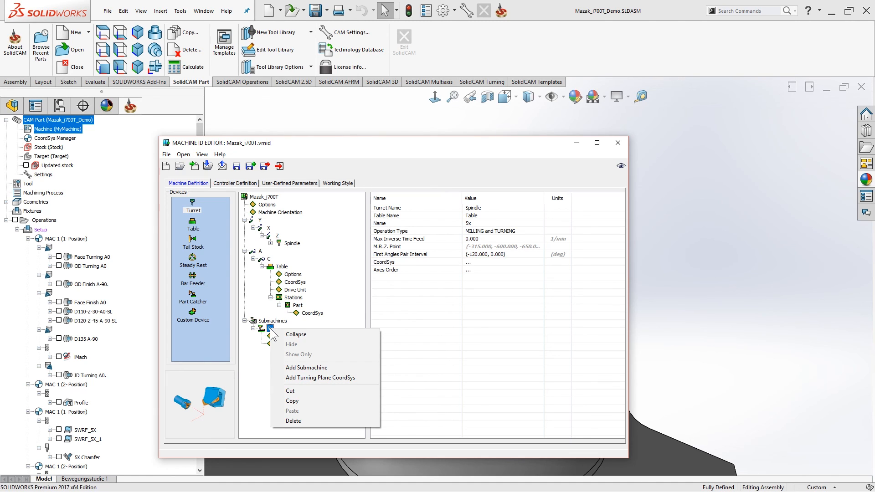
left_click(329, 378)
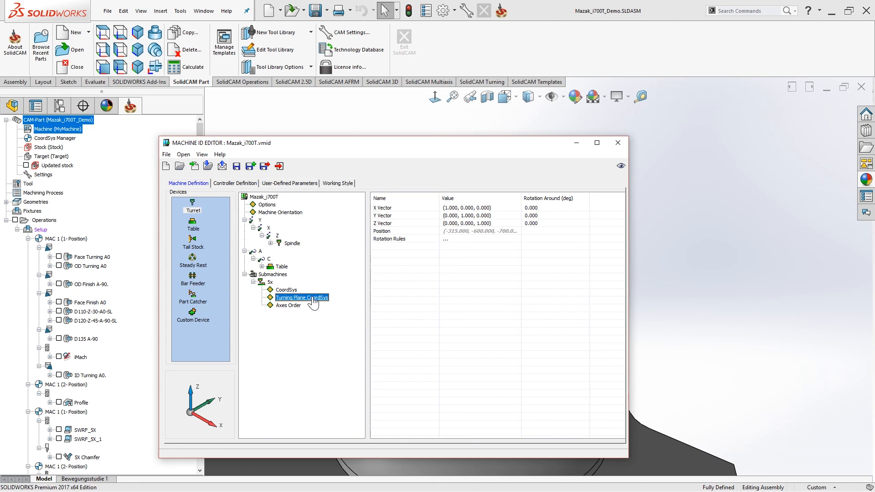
Step: Open the rotation rules of the Turning Plane CoordSys and base them on axis A
left_click(399, 237)
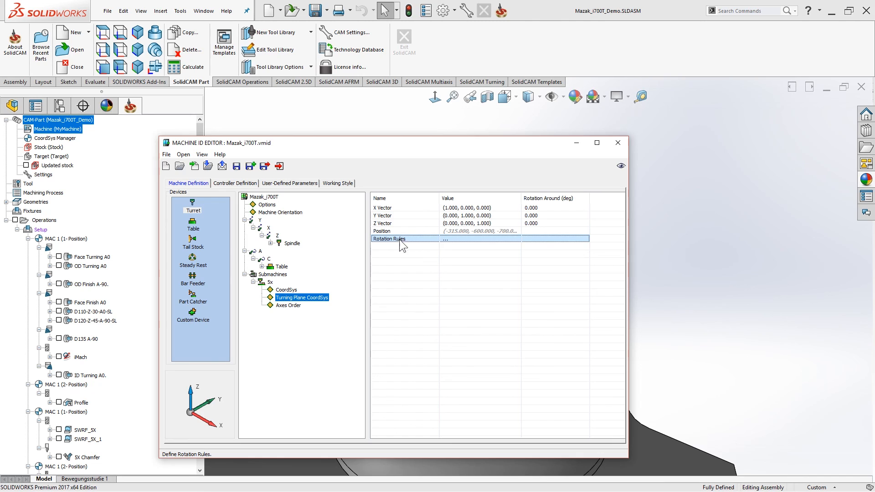
left_click(445, 240)
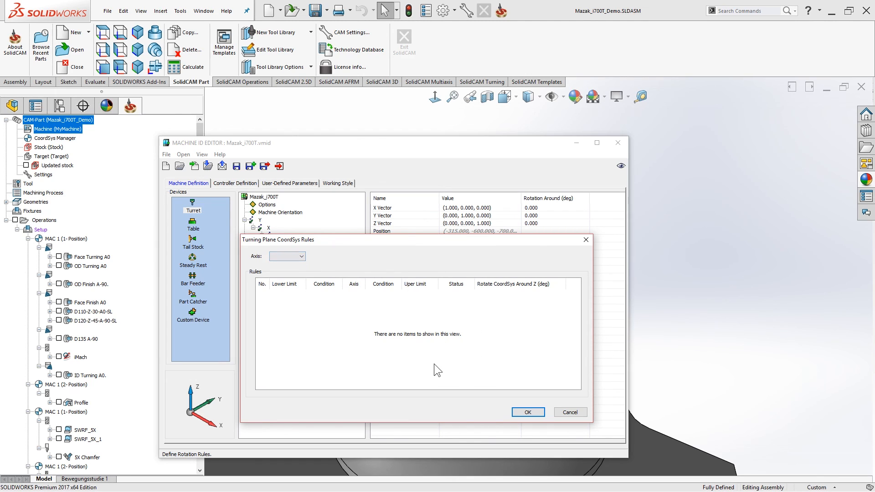
left_click(301, 257)
left_click(294, 269)
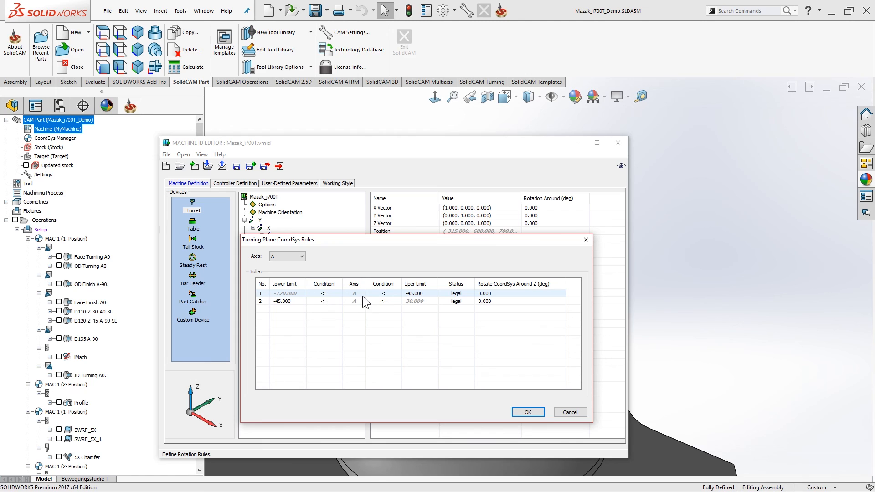
Step: Set the first rule's upper limit to -90 and its status to Illegal
double_click(426, 295)
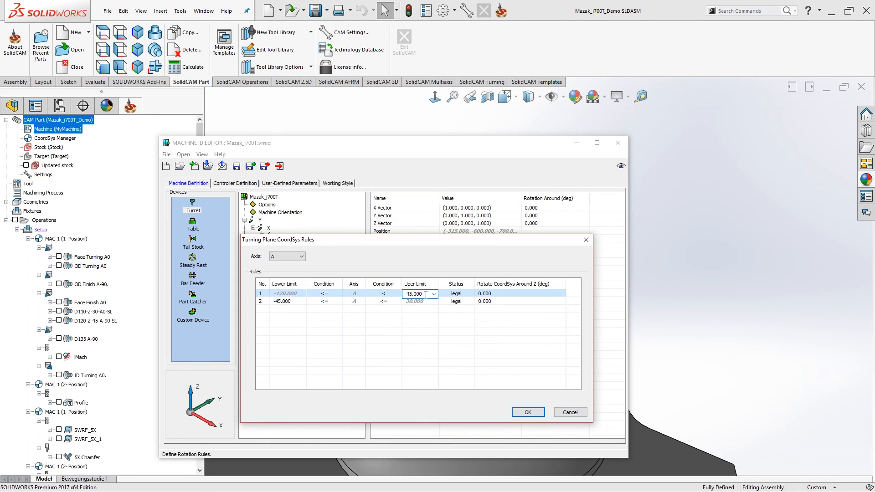
type("-90")
key("Return")
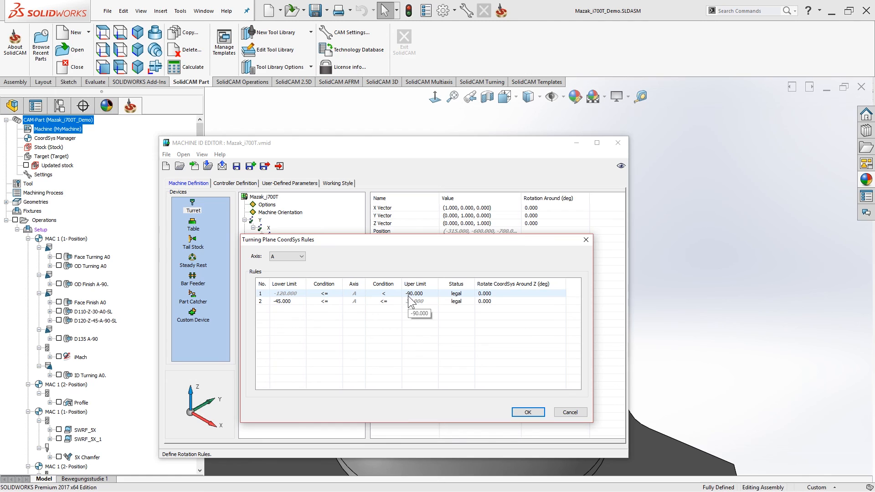
left_click(471, 294)
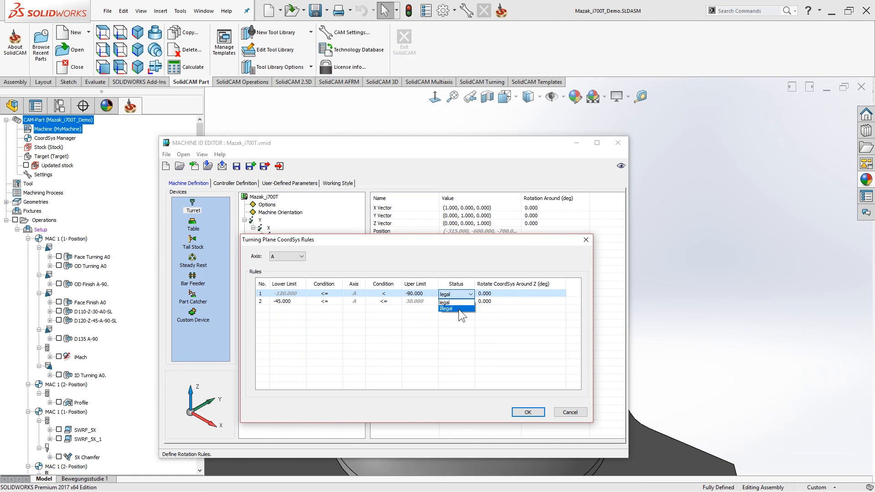
left_click(458, 309)
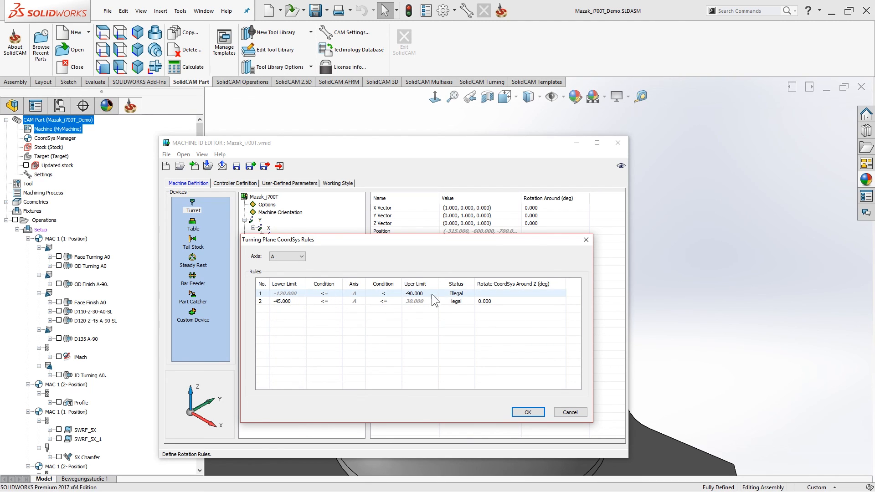
Step: Add a second rule for A = -90 that rotates the CoordSys 90° around Z
right_click(395, 294)
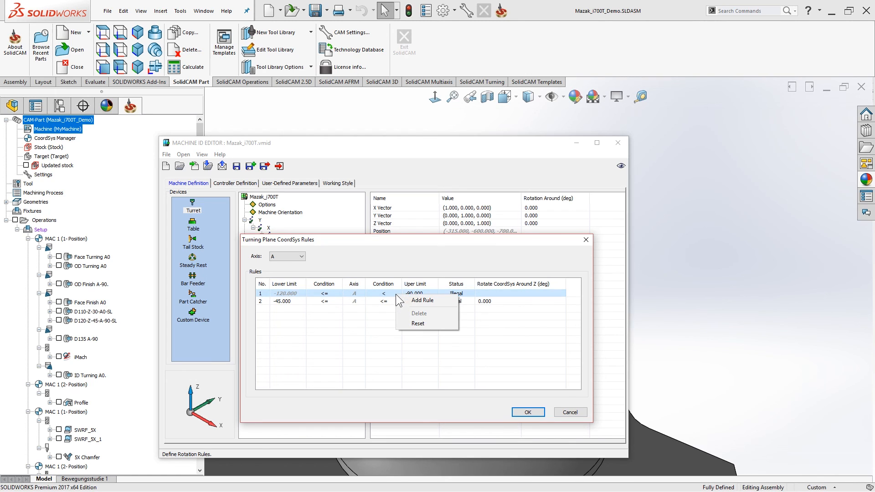
left_click(422, 301)
left_click(297, 302)
type("-90")
key("Return")
left_click(261, 302)
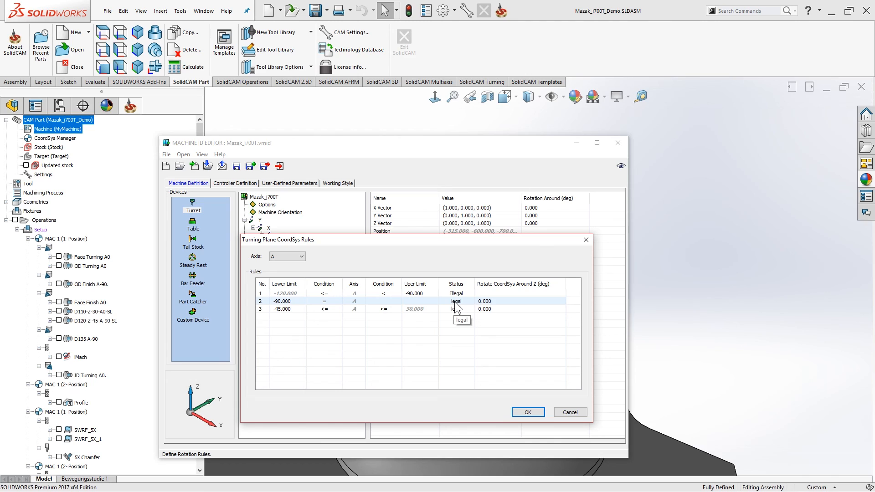
left_click(498, 300)
type("90")
key("Return")
Step: Add a third rule covering -90 < A < 0 and set its status to Illegal
right_click(496, 301)
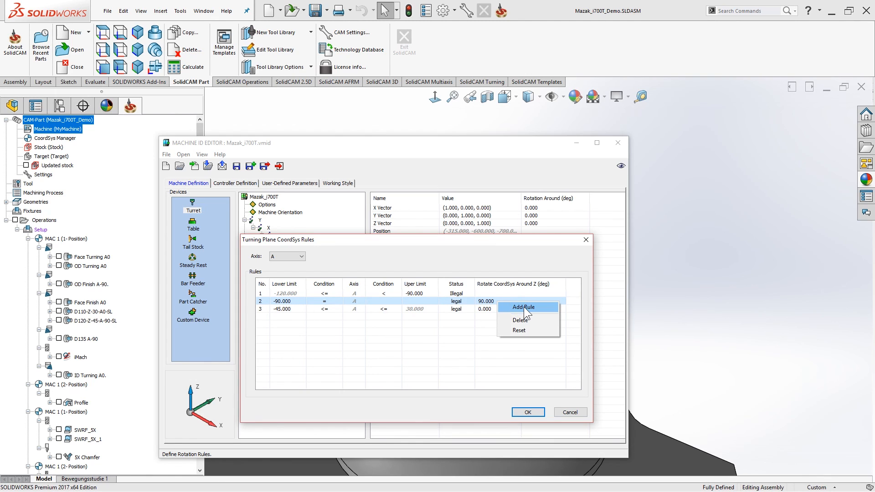
left_click(523, 307)
left_click(286, 310)
type("-90")
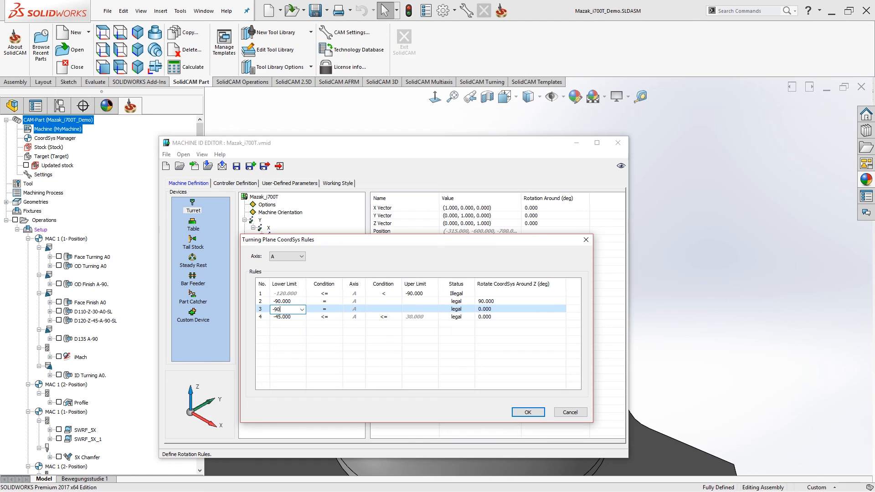
left_click(332, 309)
left_click(339, 310)
left_click(327, 329)
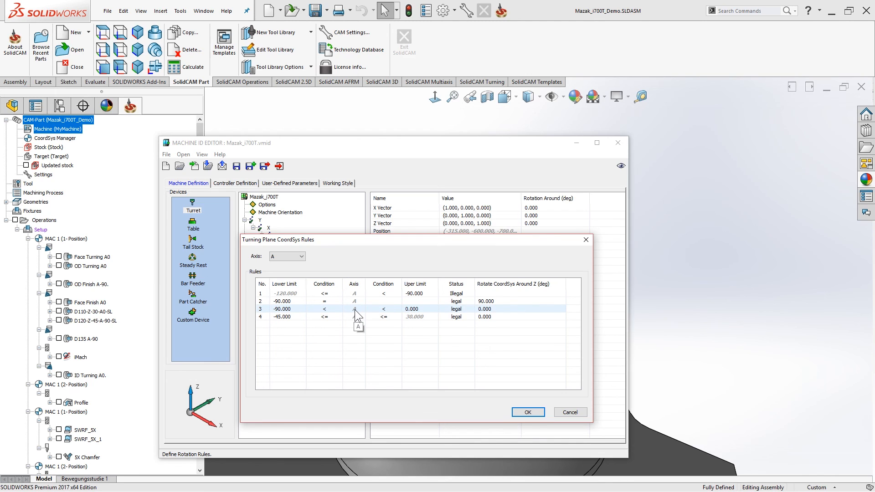
left_click(423, 309)
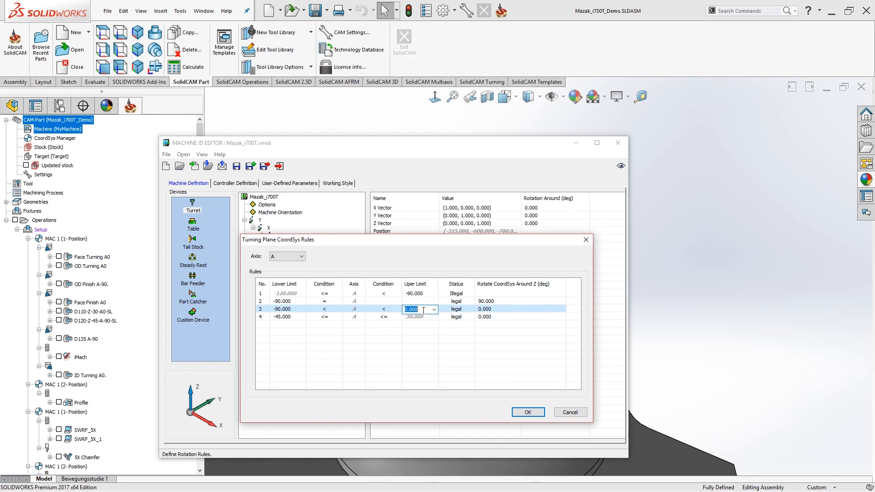
left_click(470, 309)
left_click(471, 310)
left_click(463, 323)
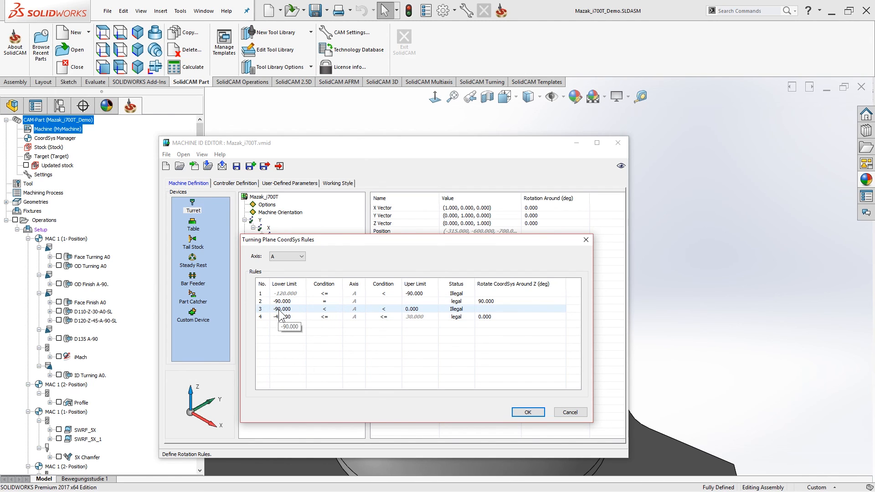
Step: Add a fourth rule for A = 0 that rotates the CoordSys 90° around Z
right_click(423, 310)
left_click(444, 318)
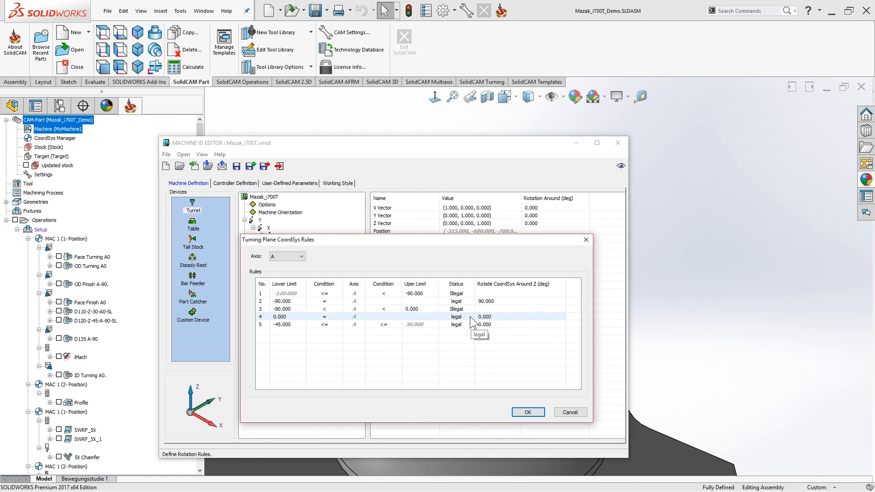
left_click(492, 317)
type("90")
key("Return")
Step: Give the fifth rule a lower limit of 0 with the < condition, mark it Illegal, and accept the rules
left_click(334, 325)
left_click(289, 324)
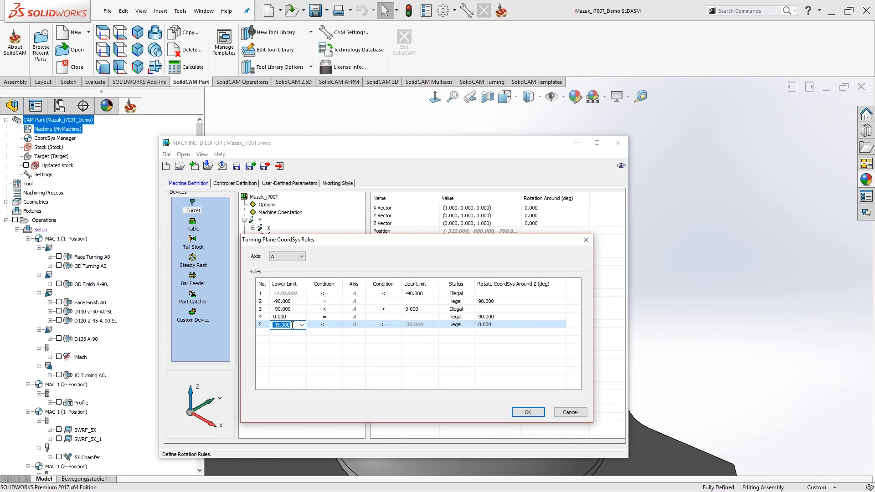
type("0")
left_click(335, 325)
left_click(331, 333)
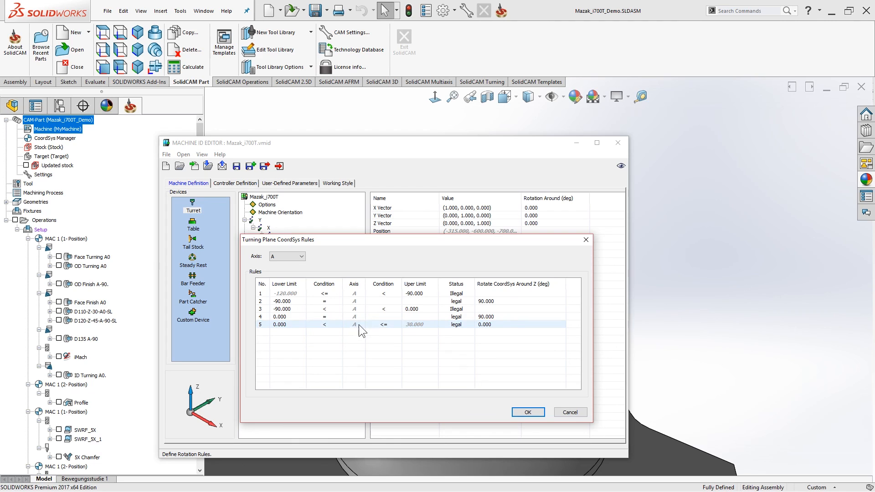
left_click(397, 326)
left_click(415, 333)
left_click(468, 324)
left_click(459, 340)
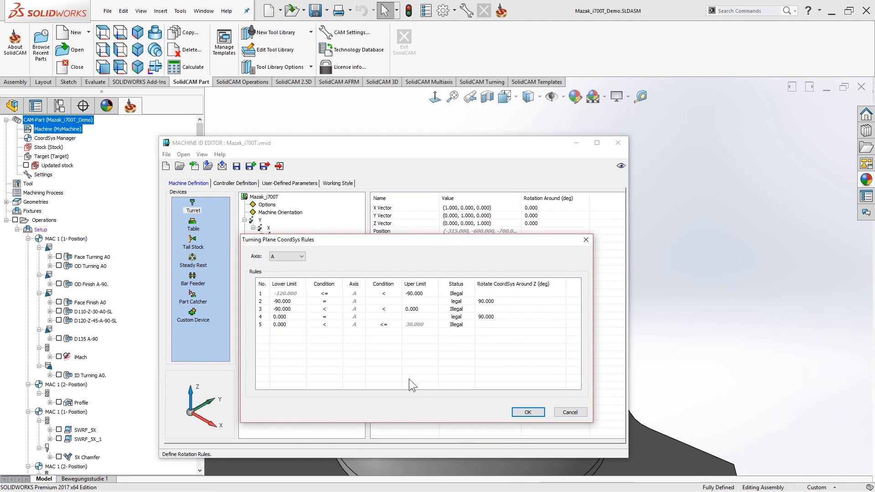
left_click(526, 413)
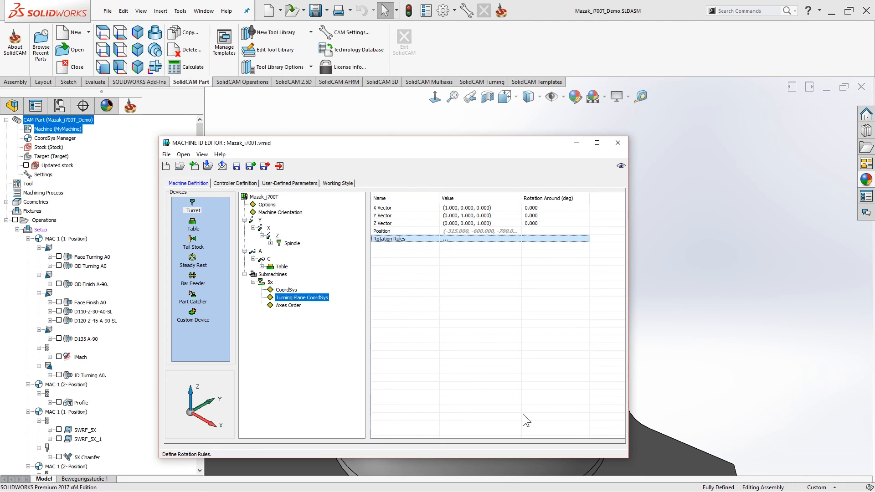
Step: Try to change the fifth rotation rule's lower condition to <= and accept the rules
left_click(446, 239)
left_click_drag(432, 211, 441, 221)
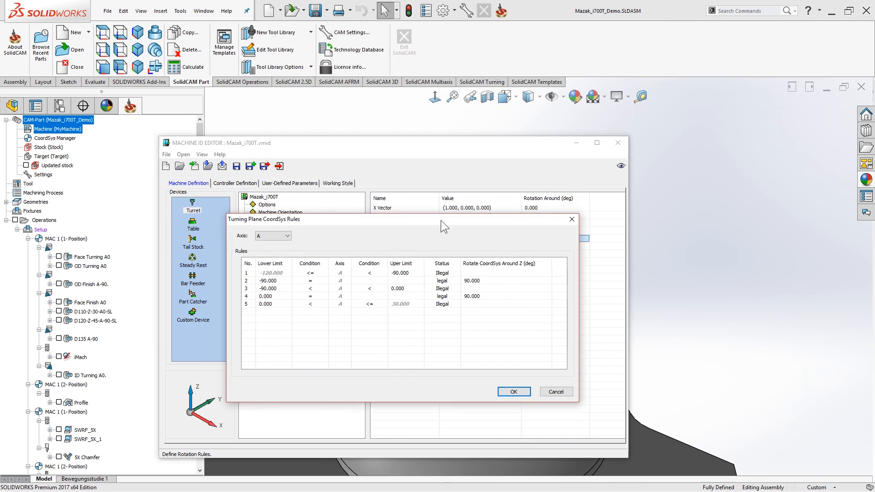
left_click(282, 303)
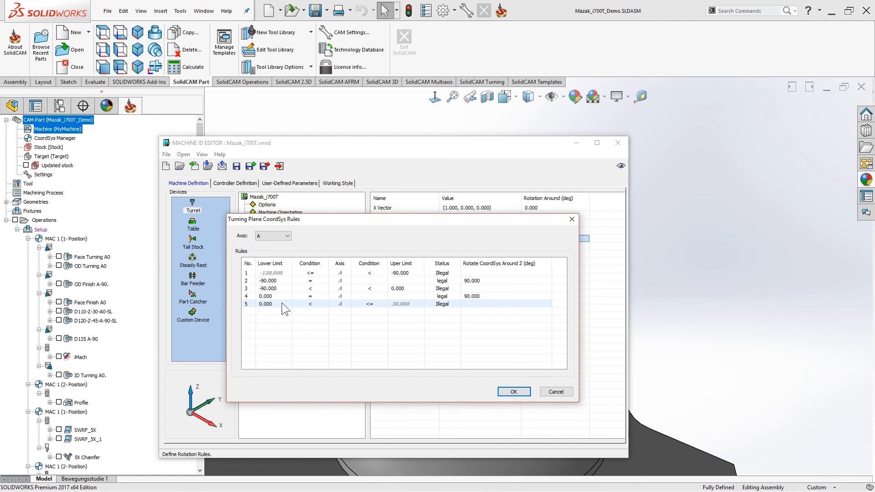
left_click(324, 303)
left_click(323, 303)
left_click(324, 304)
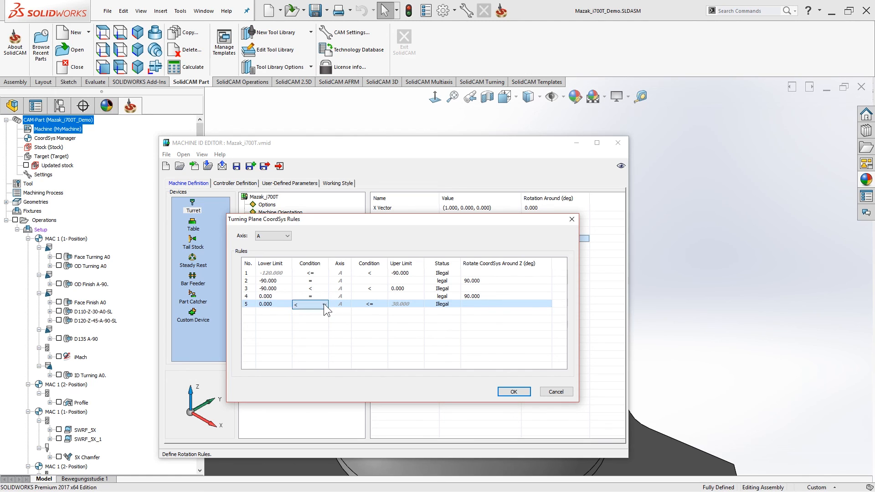
left_click(323, 304)
left_click(312, 318)
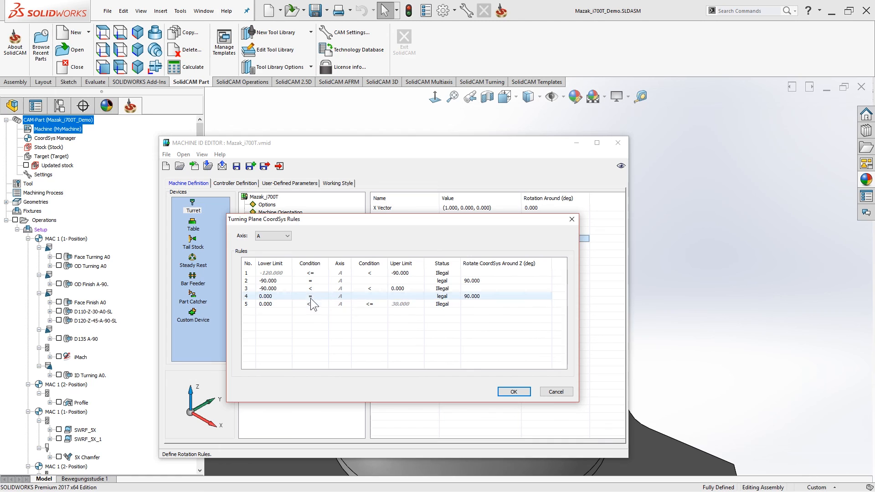
left_click(514, 392)
left_click_drag(457, 231, 415, 315)
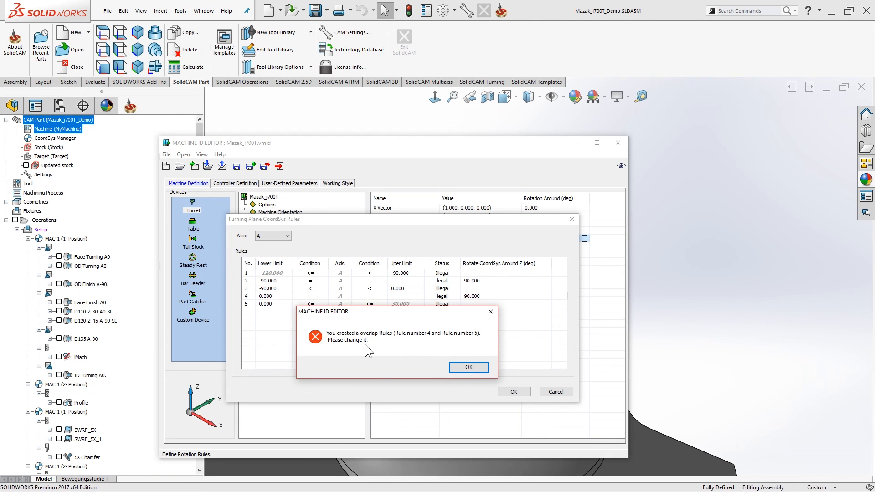
Step: Restore the fifth rule's lower condition to < and accept the turning plane rotation rules
left_click(465, 366)
left_click(324, 305)
left_click(324, 304)
left_click(317, 313)
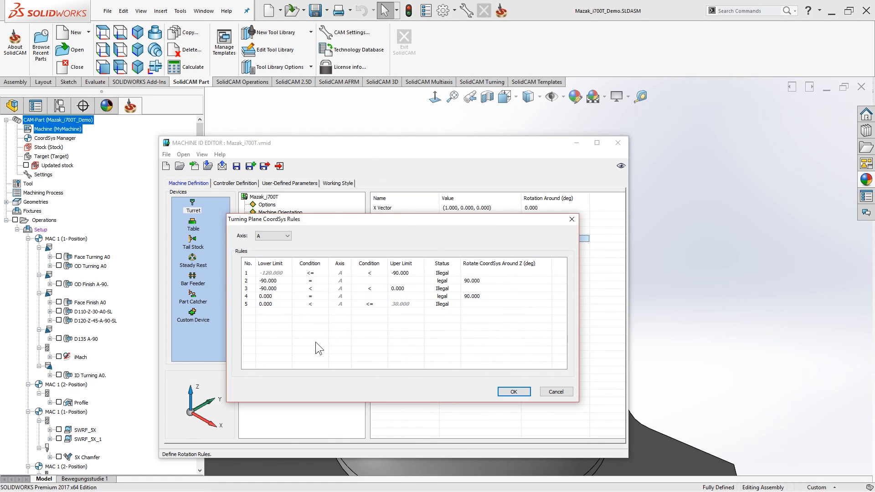
left_click(514, 393)
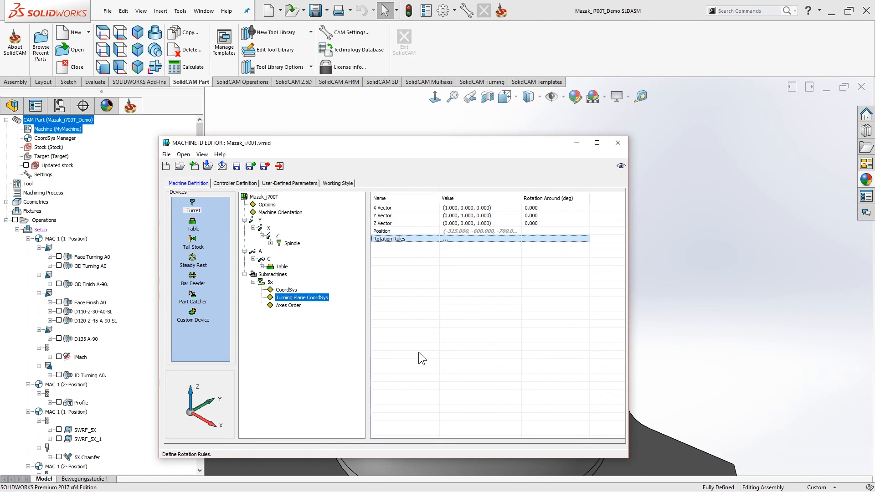
Step: Save the Mazak_i700T machine ID file and exit the machine ID editor
left_click(237, 168)
left_click(254, 282)
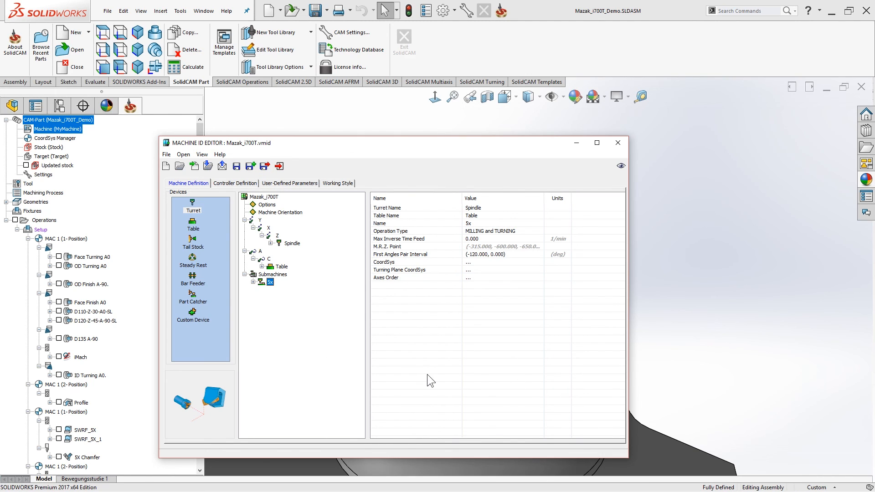
left_click(265, 165)
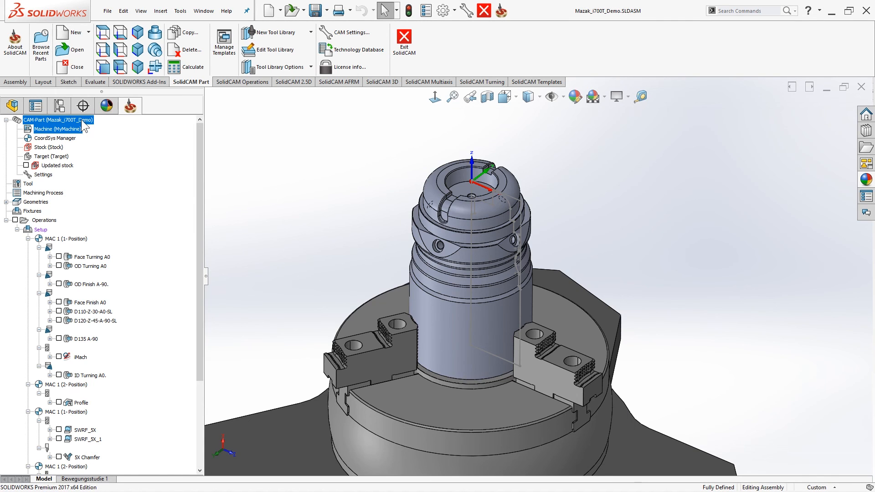
Step: Close the Mazak_i700T_Demo CAM-Part
left_click(180, 10)
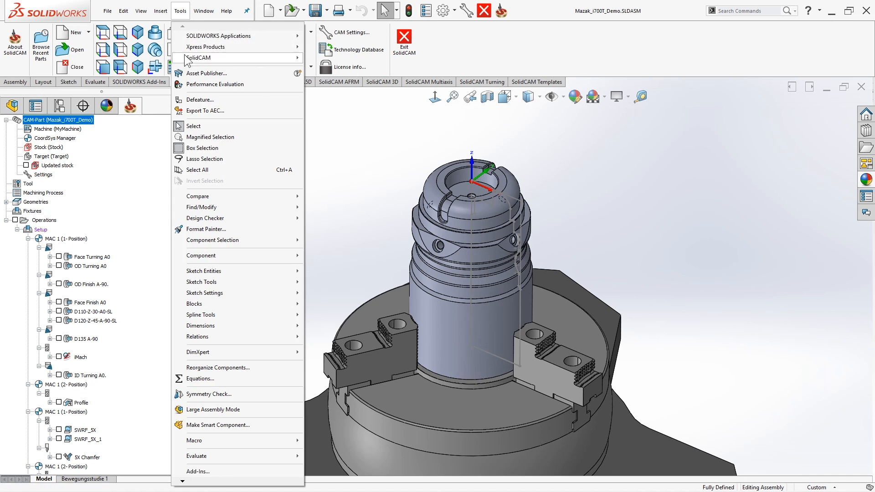
mouse_move(187, 58)
left_click(359, 294)
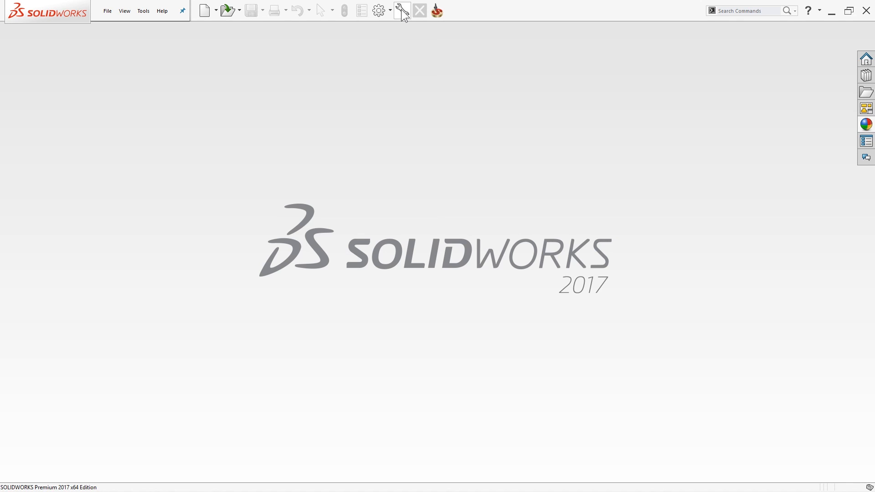
Step: Review the available Mill-Turn controllers under Default CNC-Controller in the SolidCAM settings, leaving Mazak-Variaxis_i700T_Matrix2_5X selected
left_click(402, 13)
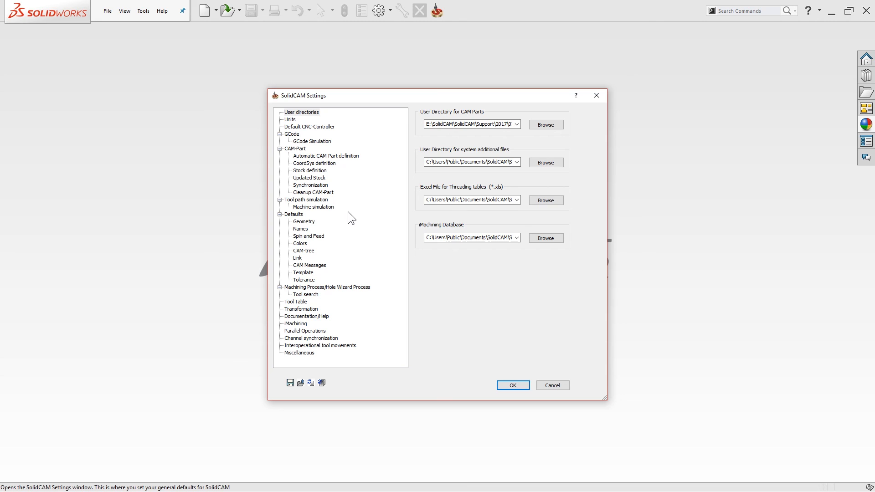
left_click(312, 127)
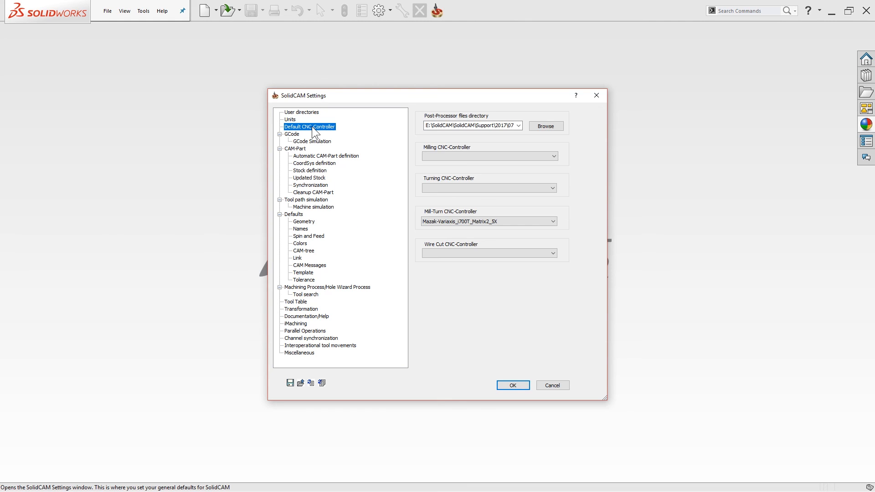
left_click(482, 221)
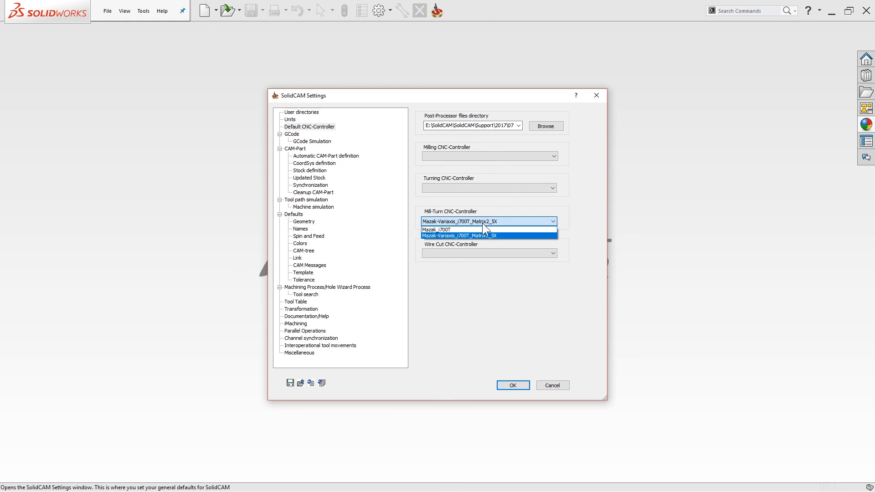
left_click(449, 230)
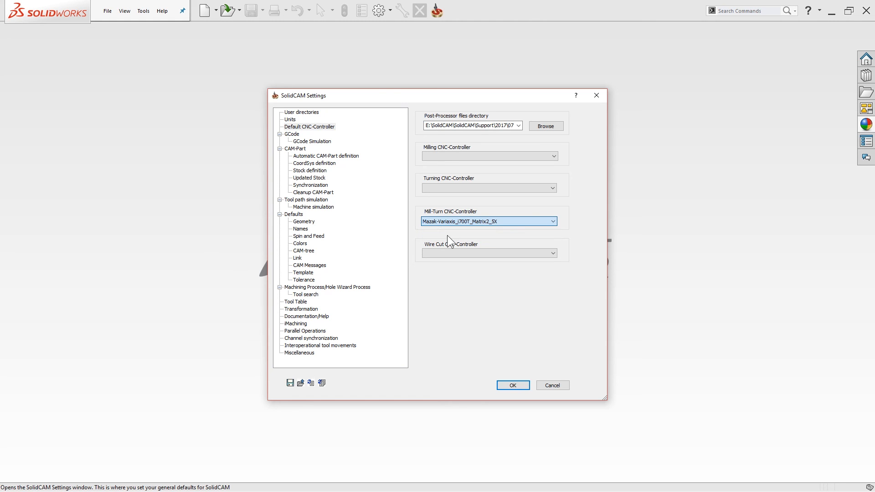
left_click(512, 385)
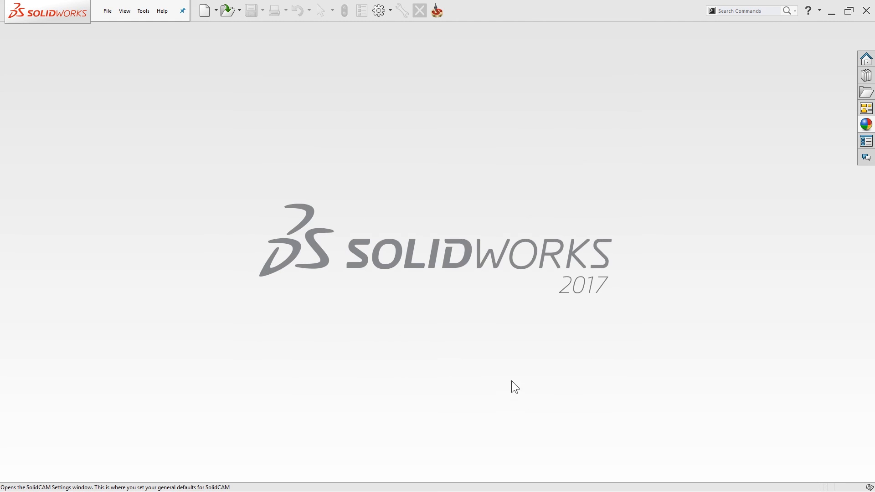
Step: Reopen the recently used Mazak_i700T_Demo CAM-Part
left_click(143, 11)
mouse_move(182, 50)
mouse_move(319, 240)
left_click(415, 241)
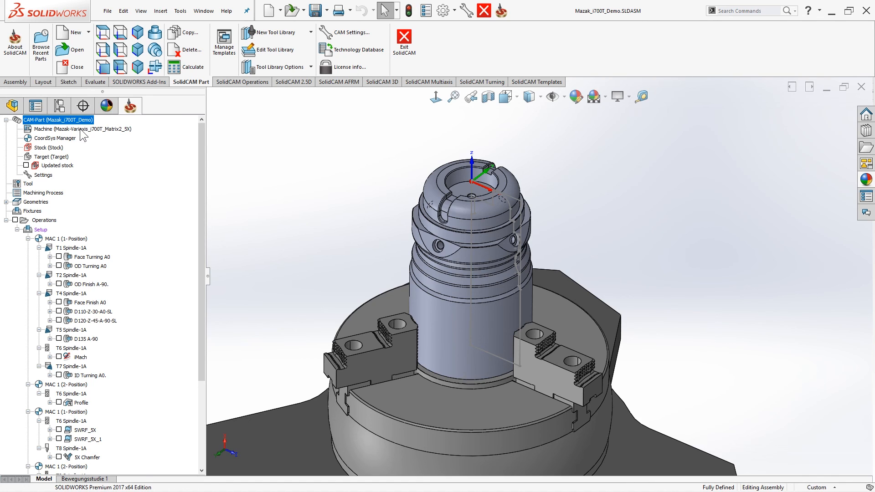
Step: Open the Face Turning A0 operation for editing and show its machine preview
right_click(81, 257)
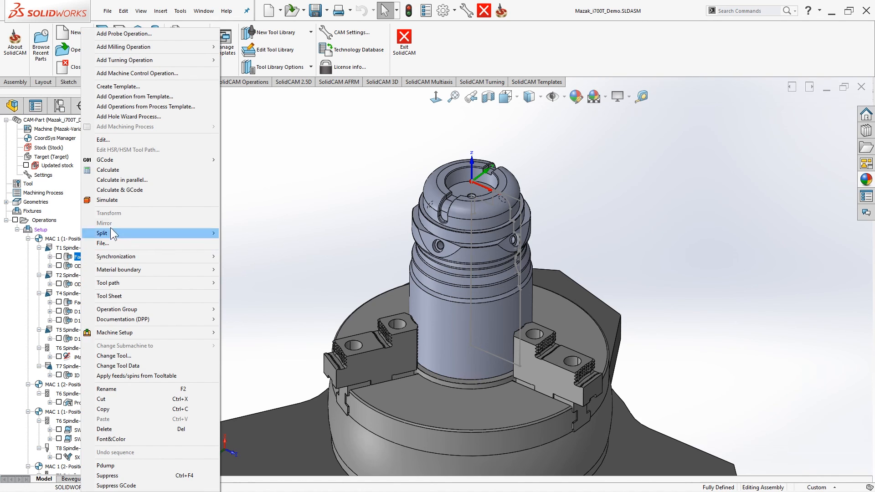
left_click(114, 139)
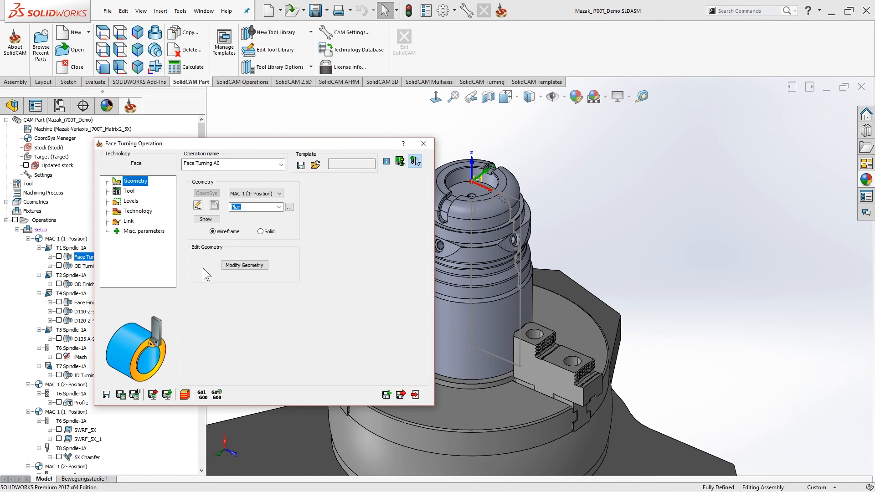
left_click_drag(246, 145, 272, 148)
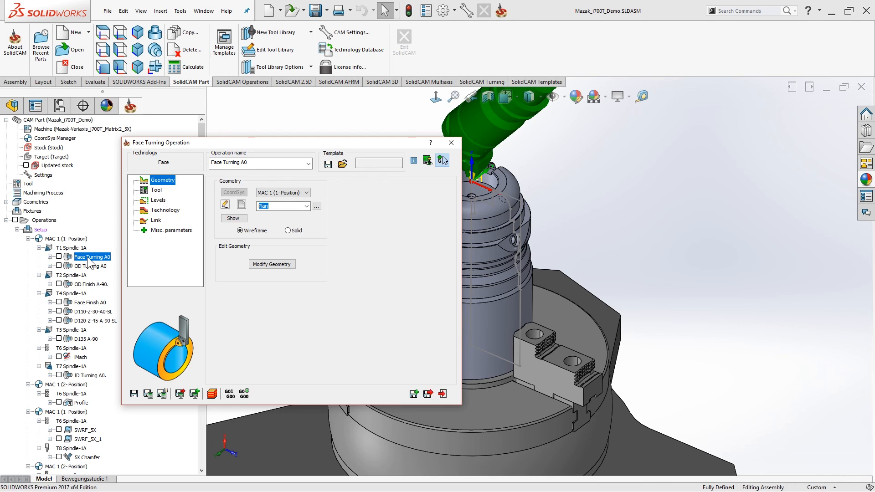
left_click(425, 160)
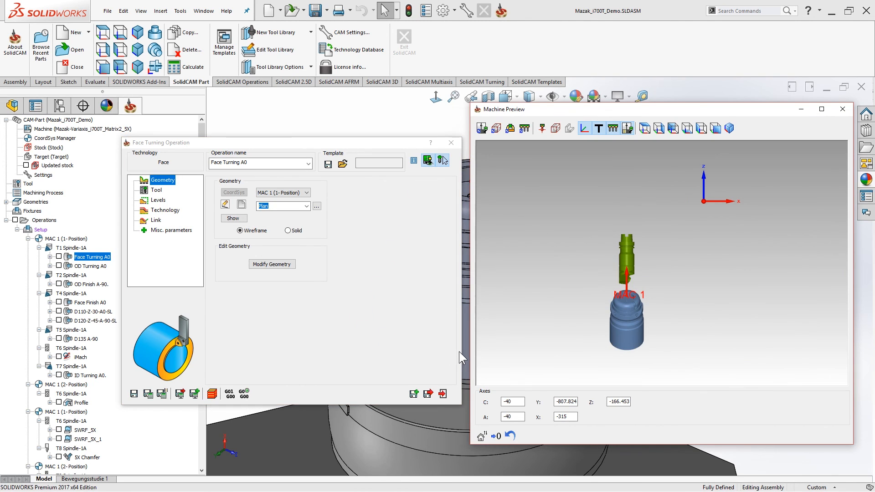
Step: Set the tool's additional angle to 0 in the Face Turning A0 operation and inspect the tool and part in the machine preview
left_click(155, 191)
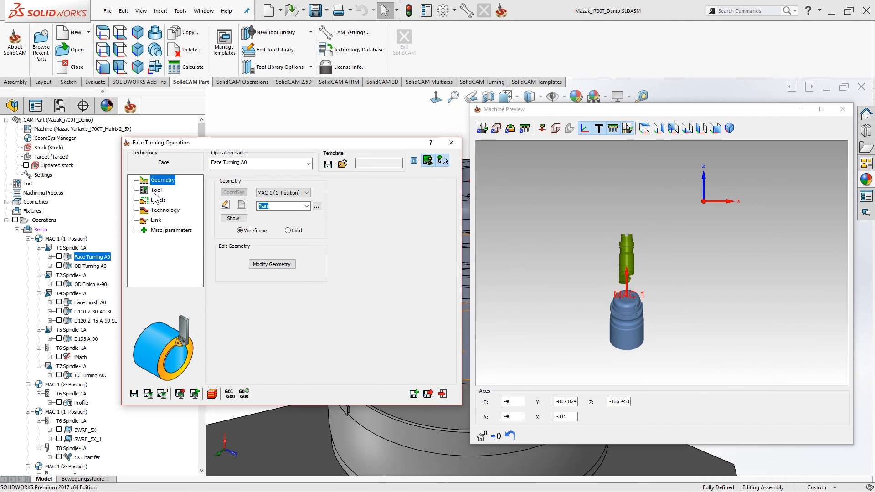
left_click_drag(404, 288, 367, 285)
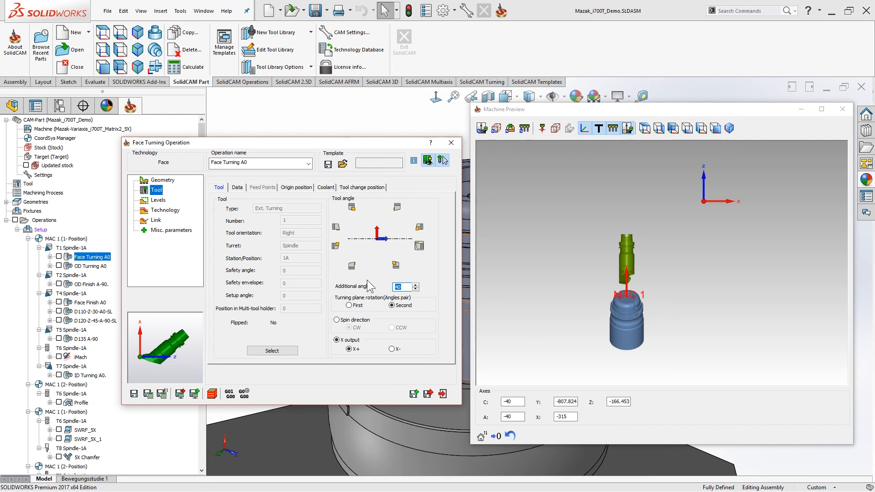
type("0")
left_click(772, 294)
middle_click_drag(674, 290, 631, 287)
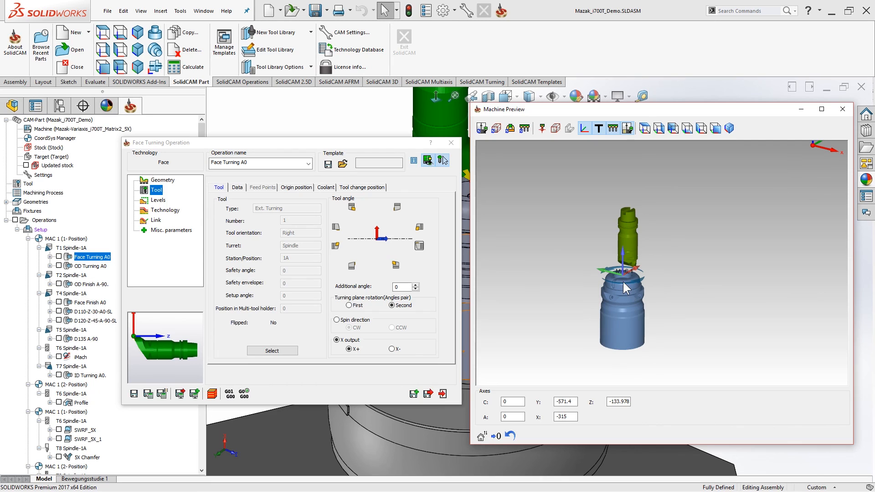
scroll(621, 287, "down", 4)
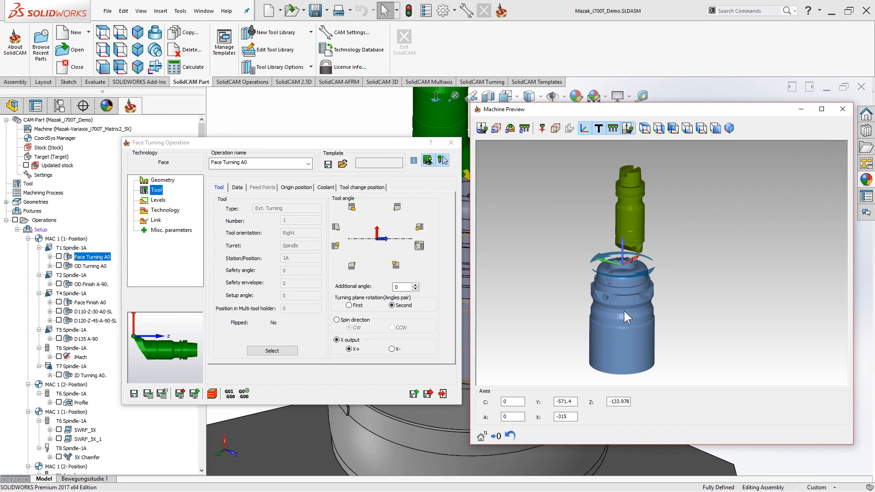
scroll(623, 312, "up", 1)
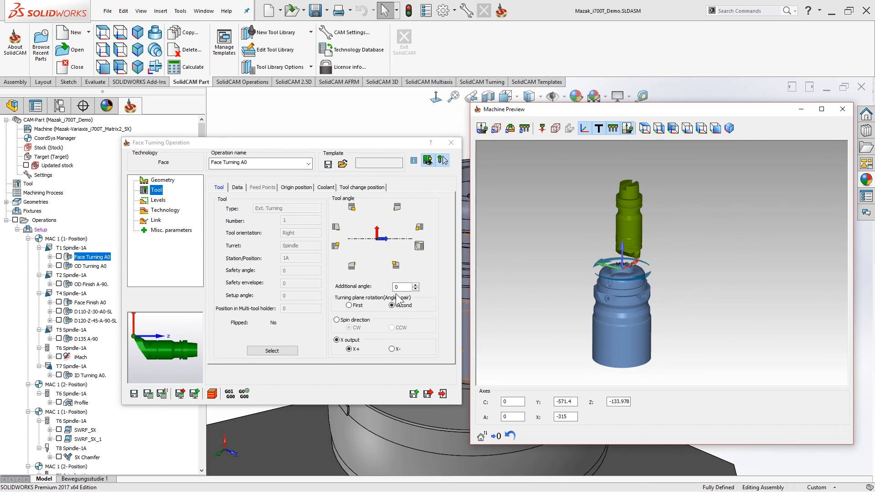
Step: Tilt the A-axis to -90 in the machine preview to examine the part and coordinate system orientation
left_click(514, 416)
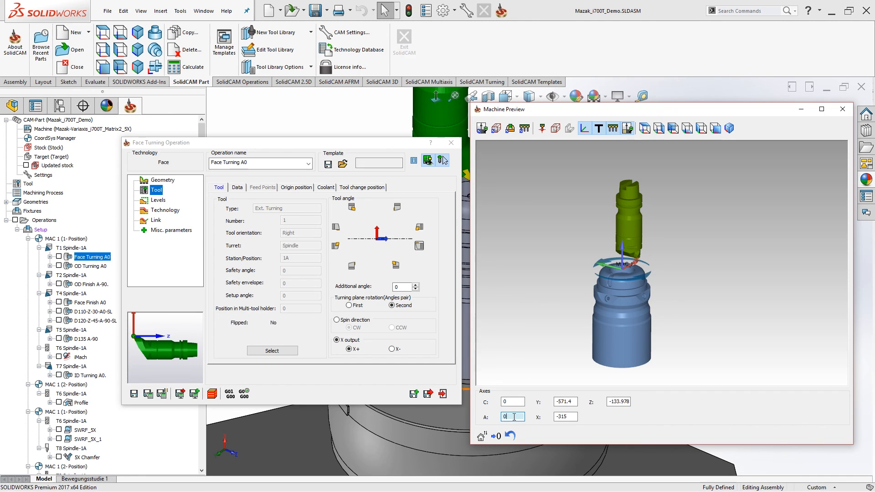
scroll(514, 417, "down", 1)
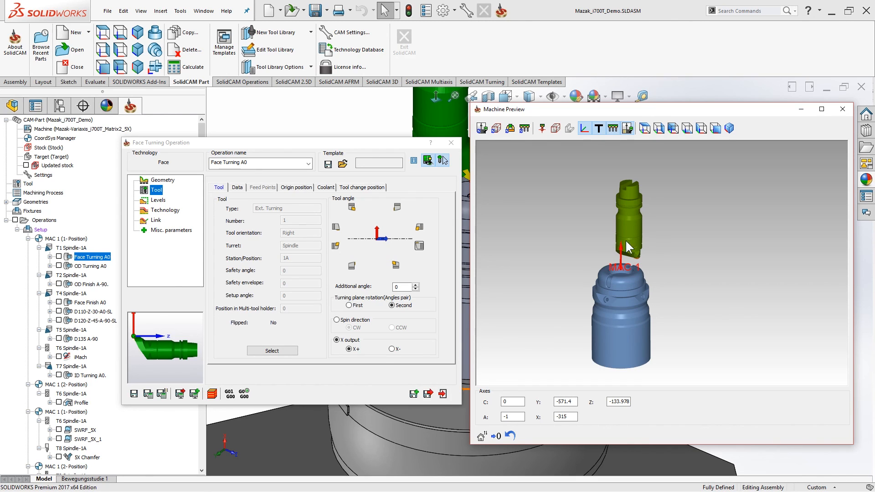
double_click(516, 417)
scroll(516, 417, "down", 20)
middle_click_drag(629, 336, 704, 256)
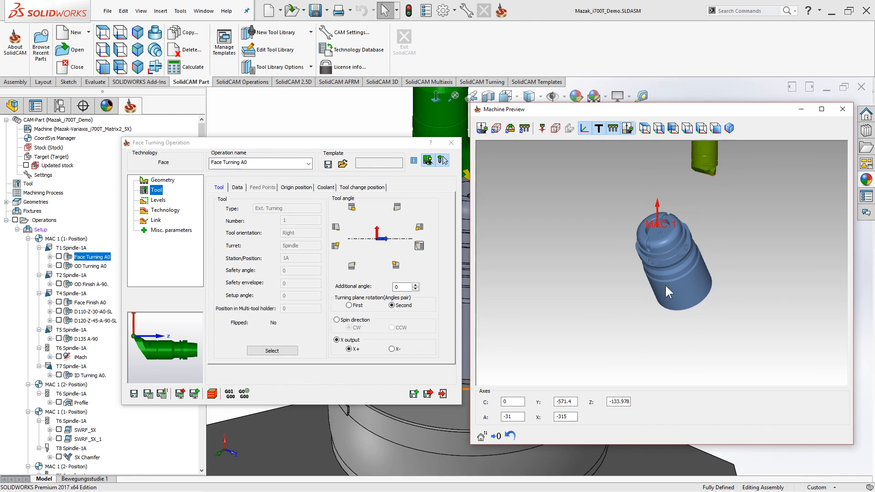
scroll(517, 418, "down", 20)
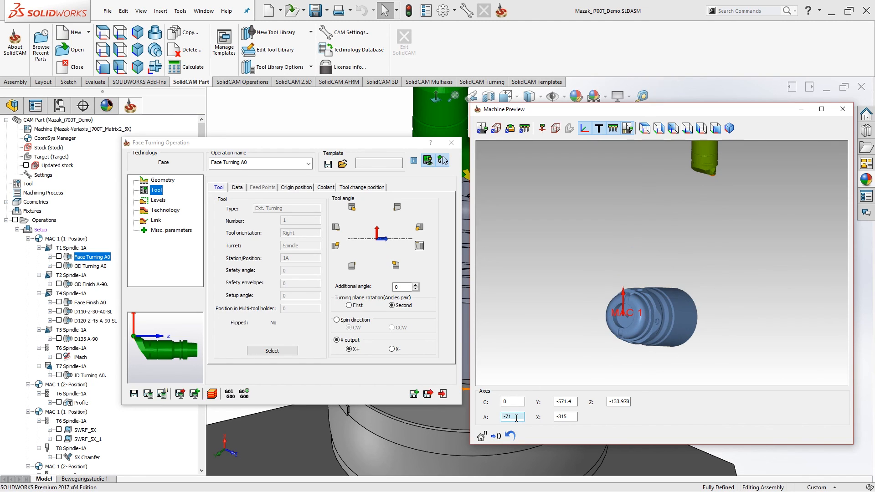
scroll(516, 417, "down", 10)
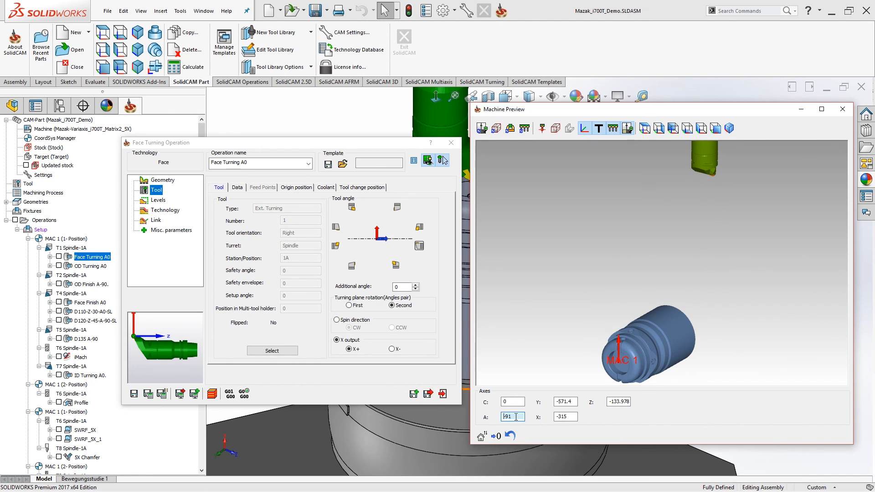
scroll(515, 417, "up", 1)
left_click_drag(515, 417, 495, 417)
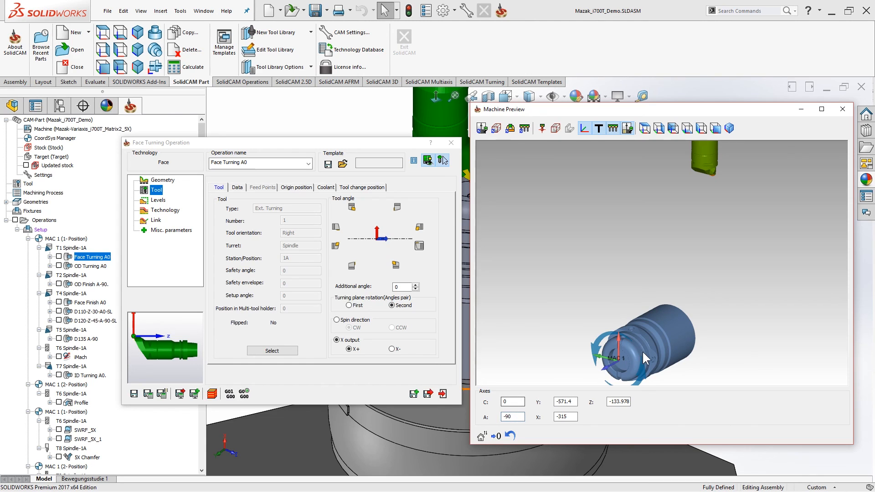
middle_click_drag(646, 351, 653, 311, "ctrl")
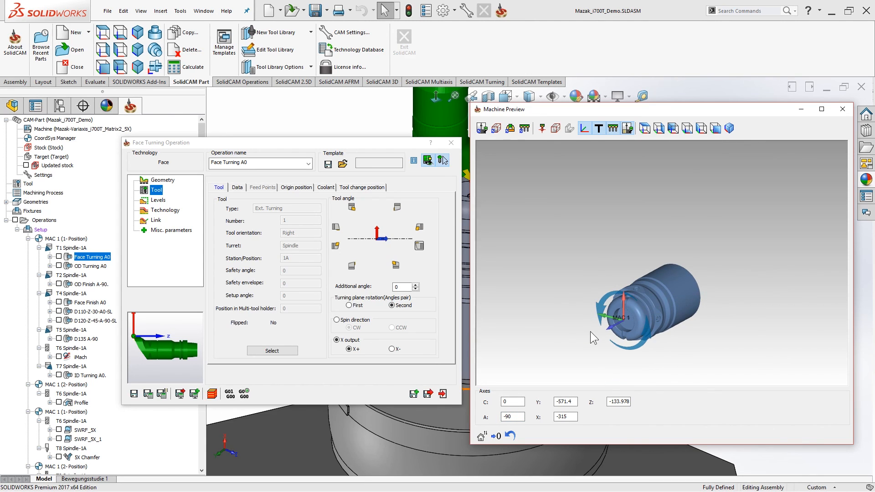
Step: Return the A-axis to 0 in the machine preview and inspect the upright part under the tool
left_click_drag(519, 416, 470, 414)
type("0")
key("Return")
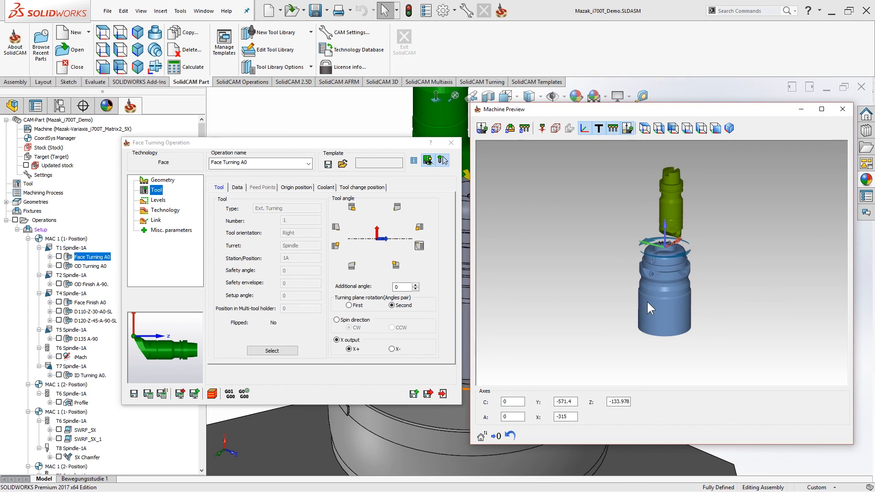
scroll(646, 299, "down", 3)
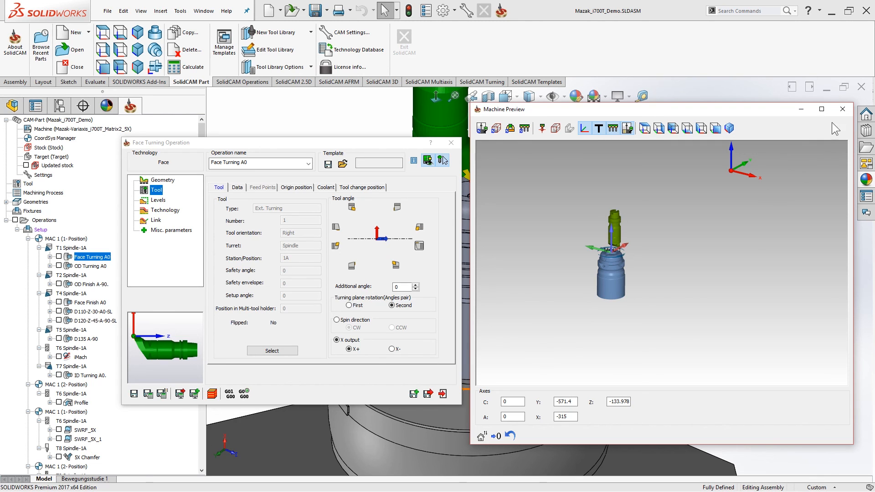
Step: Close the machine preview, exit the Face Turning A0 operation, and set the CAM-Part's CNC machine to Mazak_i700T
left_click(841, 109)
left_click(427, 393)
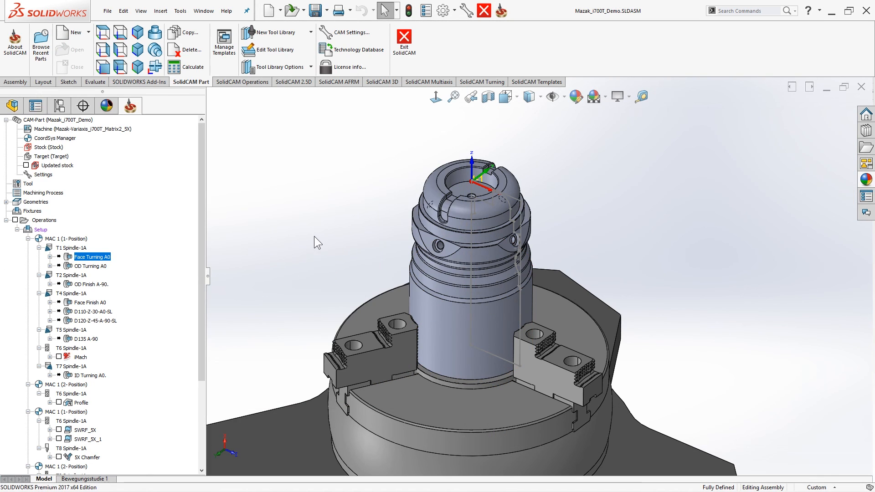
left_click(64, 120)
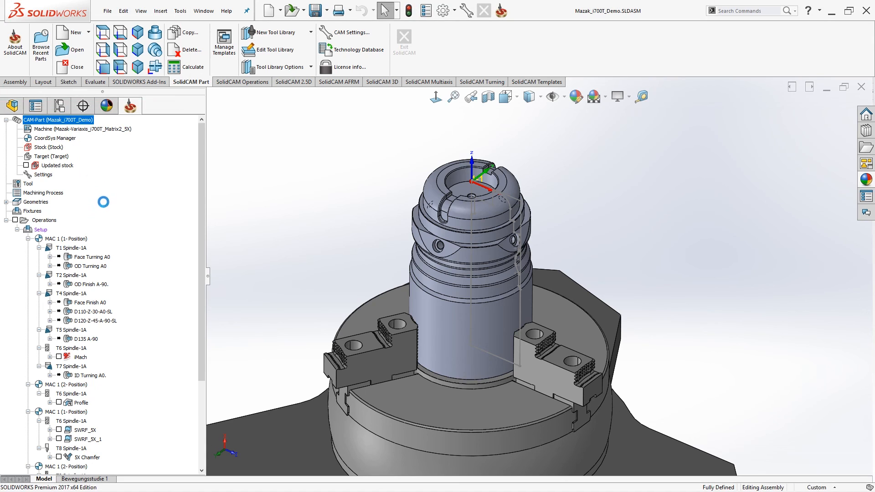
left_click(37, 161)
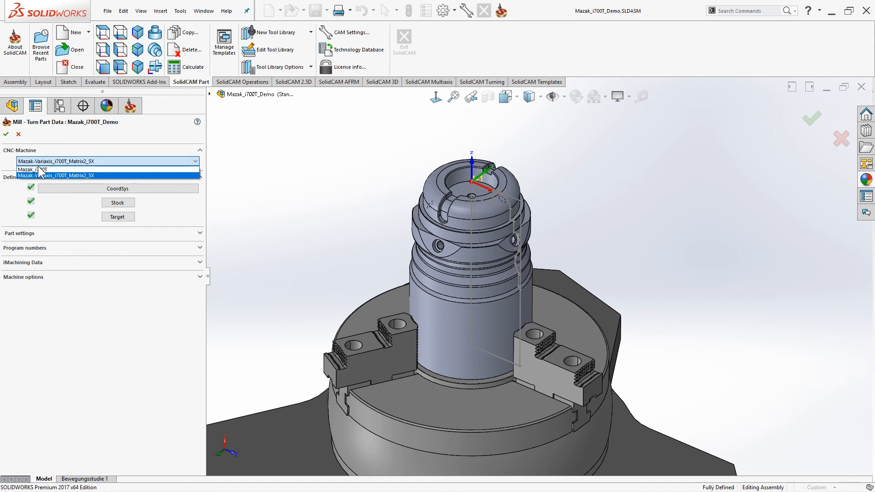
left_click(40, 170)
left_click(214, 324)
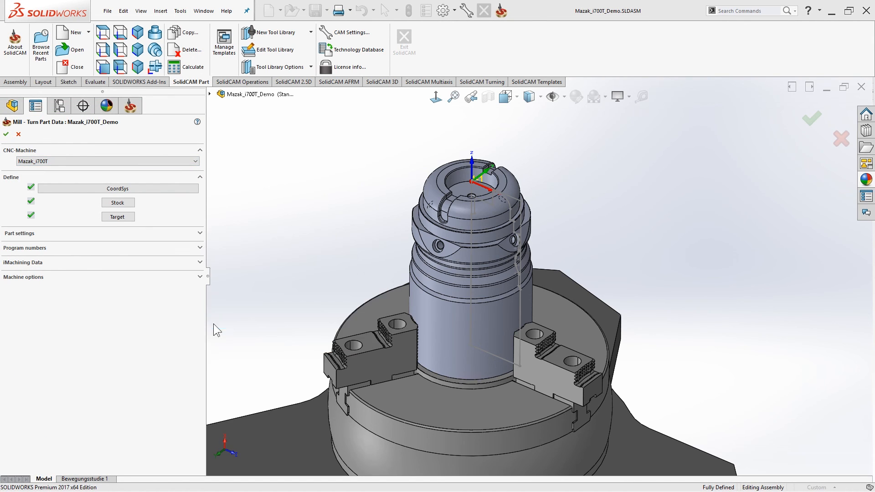
left_click(322, 271)
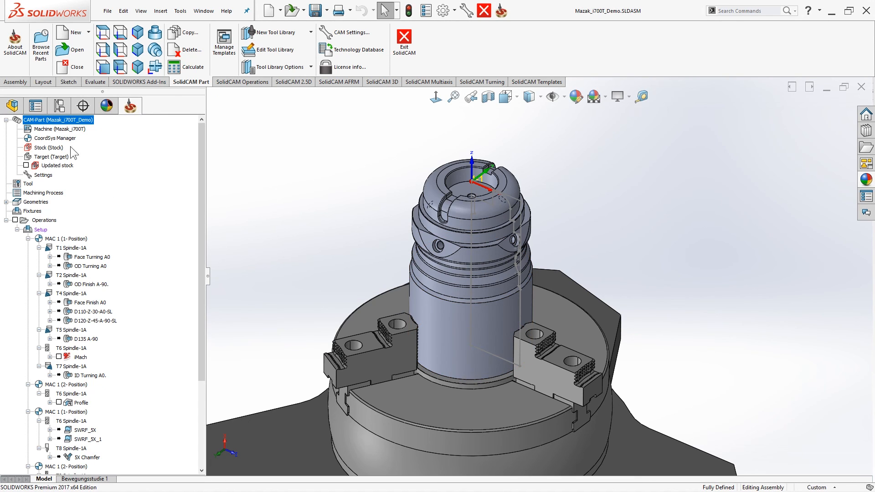
Step: Open the Mazak_i700T machine in the Machine ID Editor and export its definition to MachSim
double_click(56, 129)
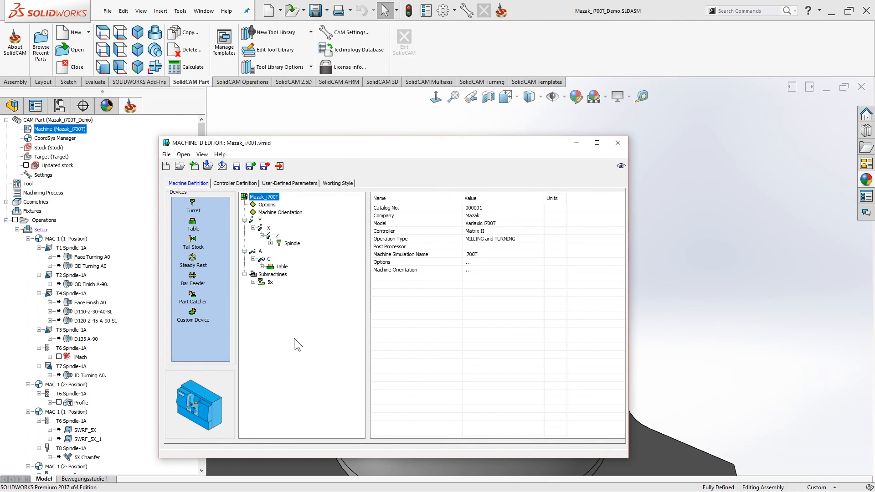
right_click(265, 201)
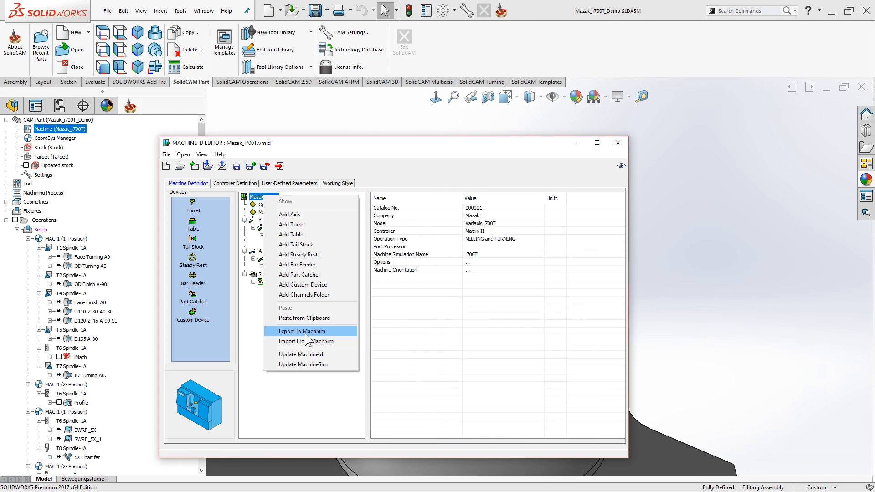
left_click(258, 330)
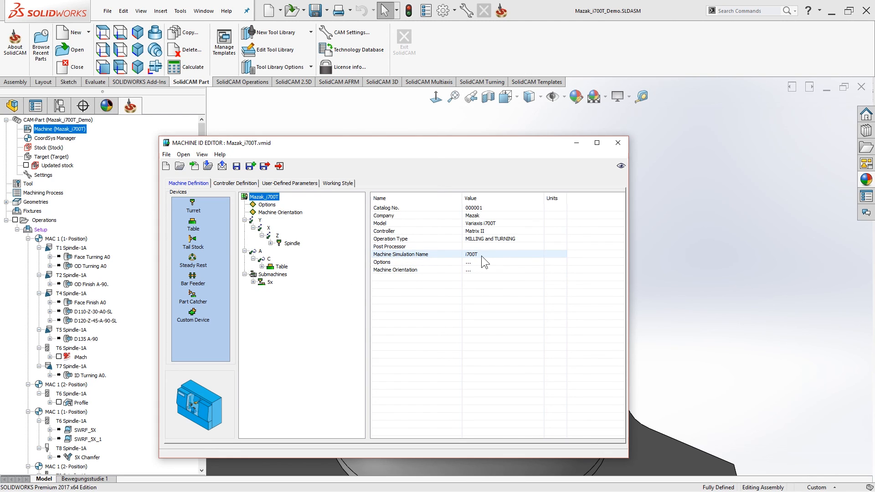
right_click(269, 198)
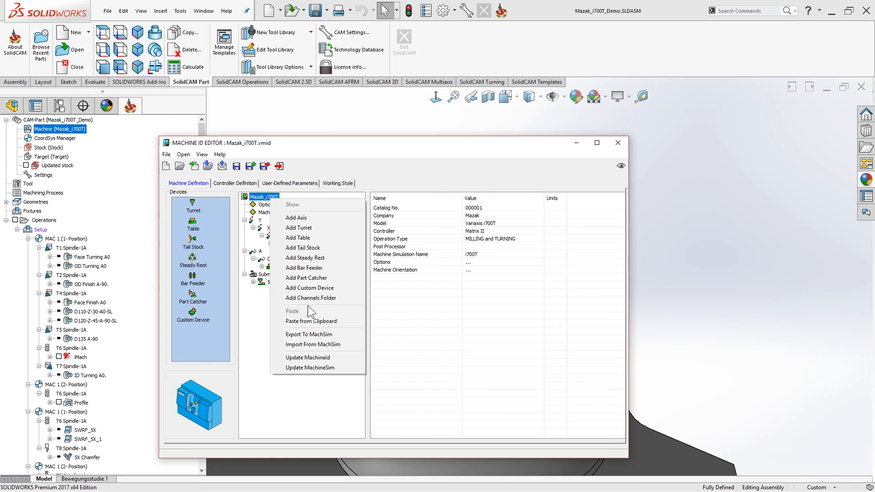
left_click(307, 335)
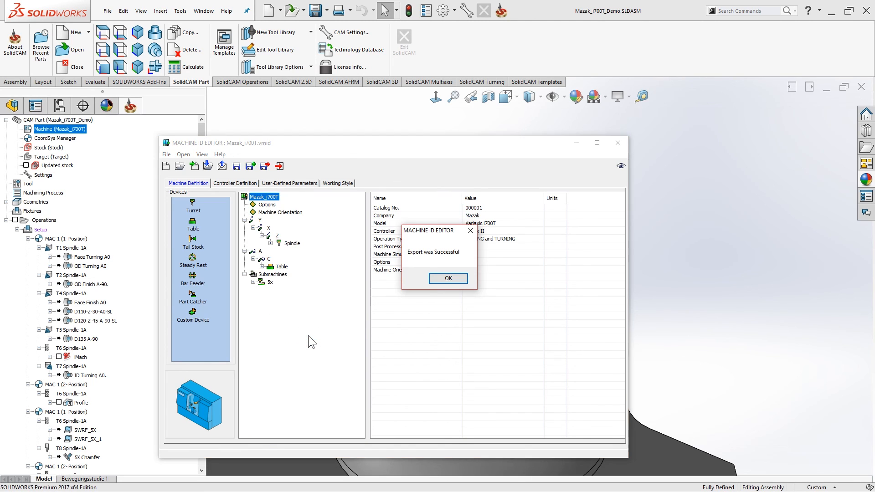
left_click_drag(437, 232, 368, 291)
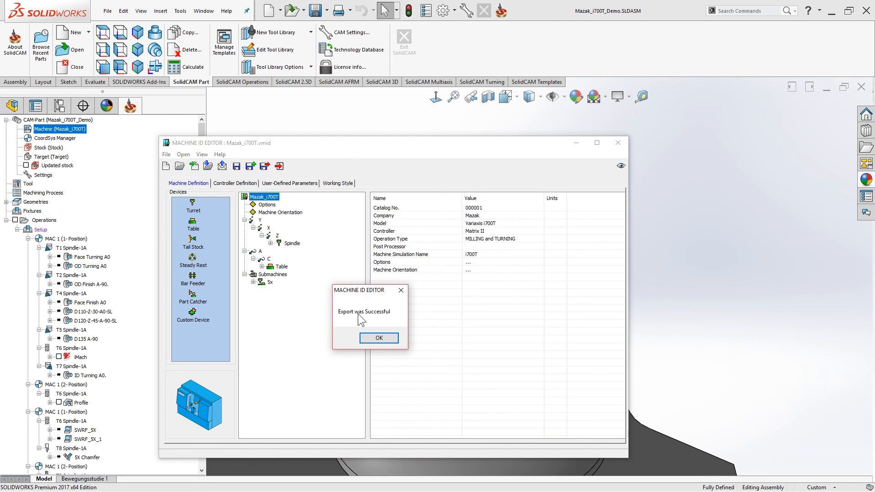
left_click(375, 340)
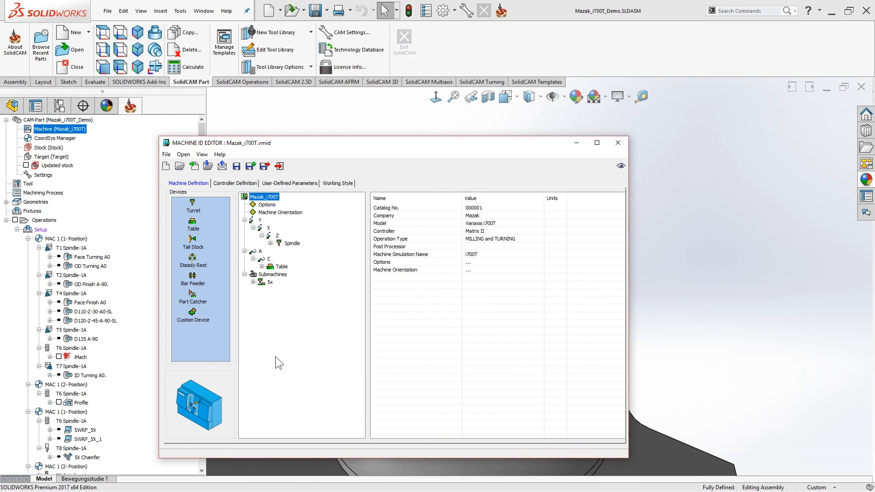
Step: Close the existing Machine Simulator window and open the machine simulation of Mazak_i700T from the Machine ID Editor
key("alt+Tab")
key("Tab")
key("Tab")
left_click(303, 303)
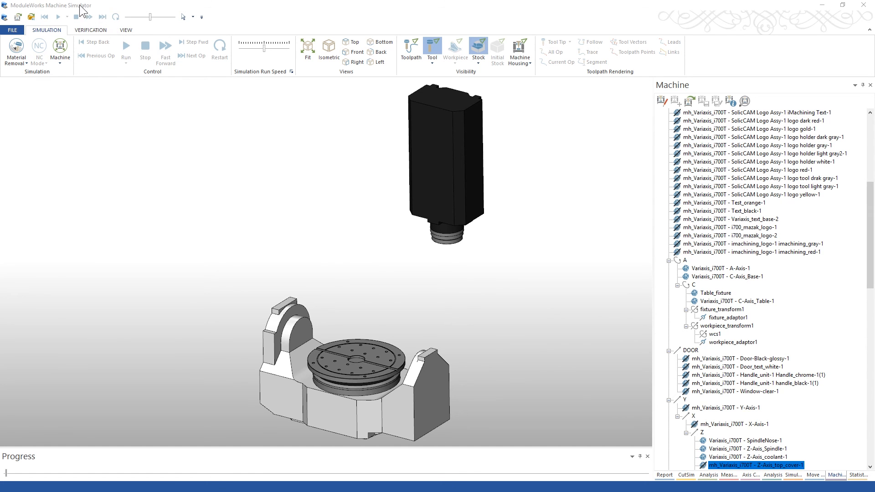
left_click(870, 10)
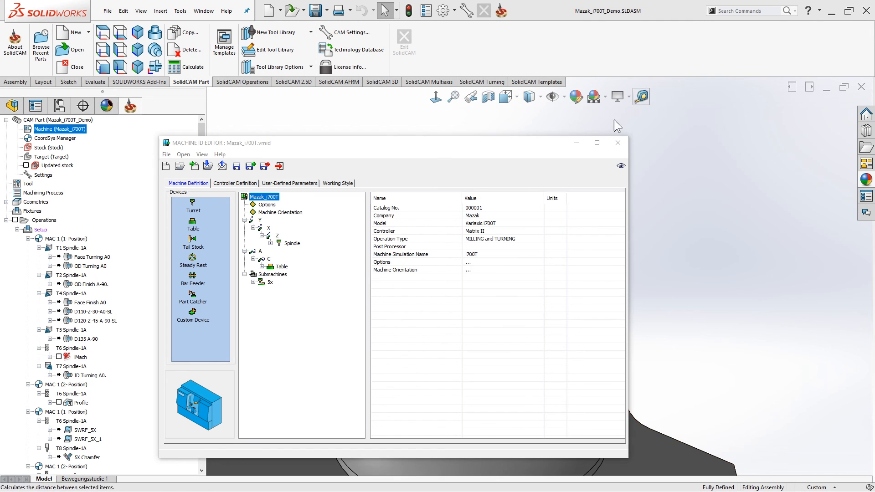
left_click(184, 155)
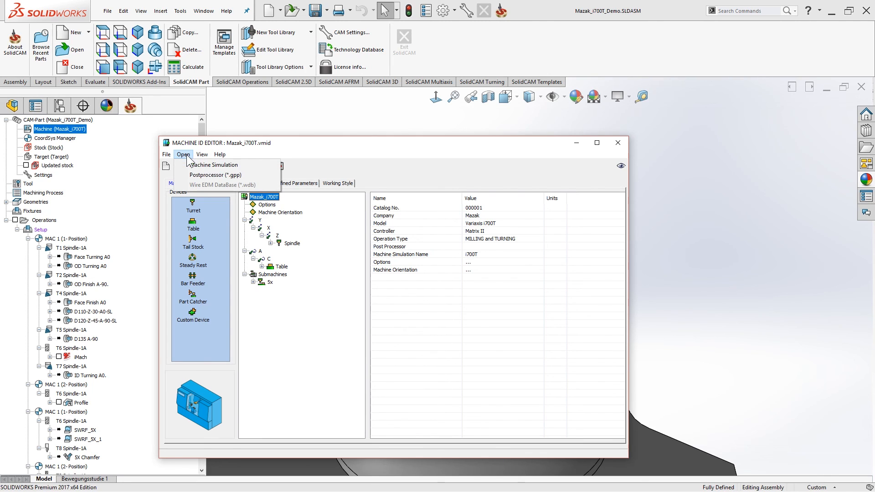
left_click(196, 165)
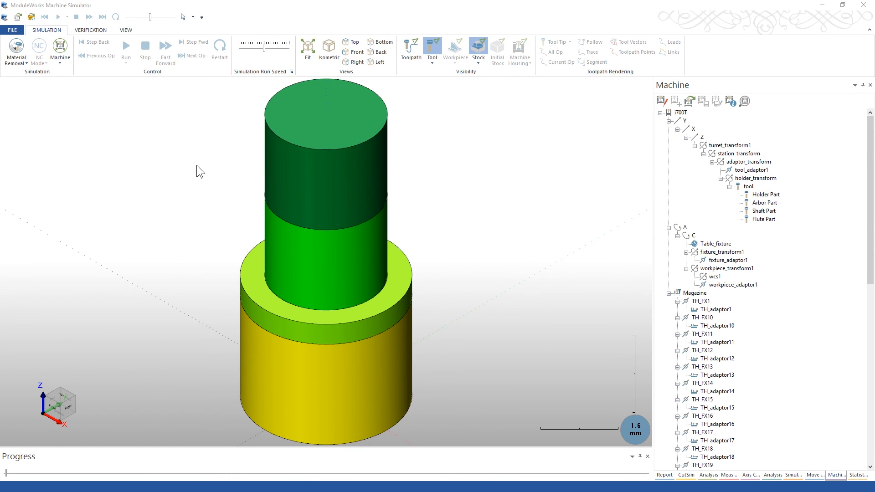
Step: Enable machine editing, start adding geometry to the i700T root, and browse to the i700T folder
scroll(297, 310, "down", 5)
middle_click_drag(301, 351, 340, 331)
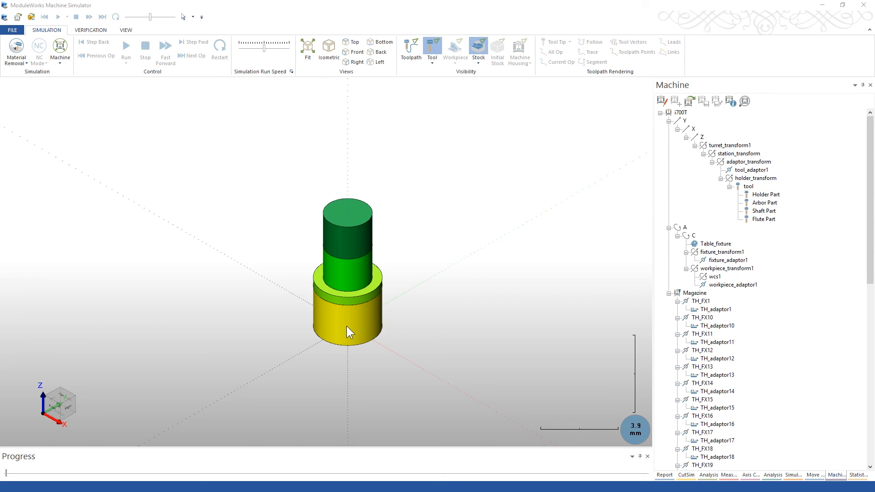
scroll(348, 324, "down", 3)
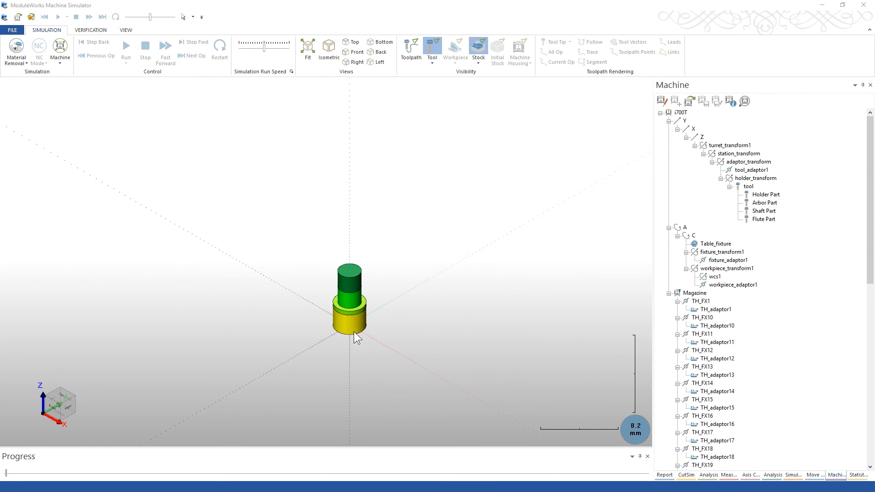
middle_click_drag(354, 332, 399, 309)
middle_click_drag(426, 349, 450, 353)
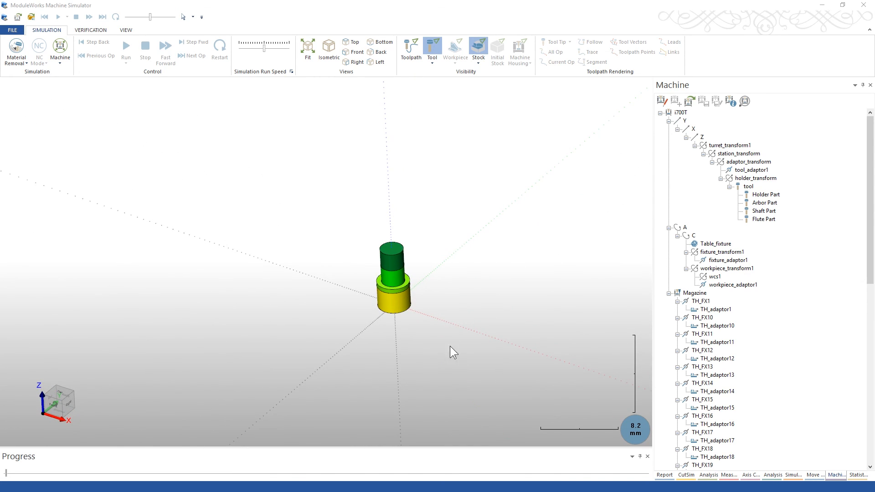
left_click(661, 102)
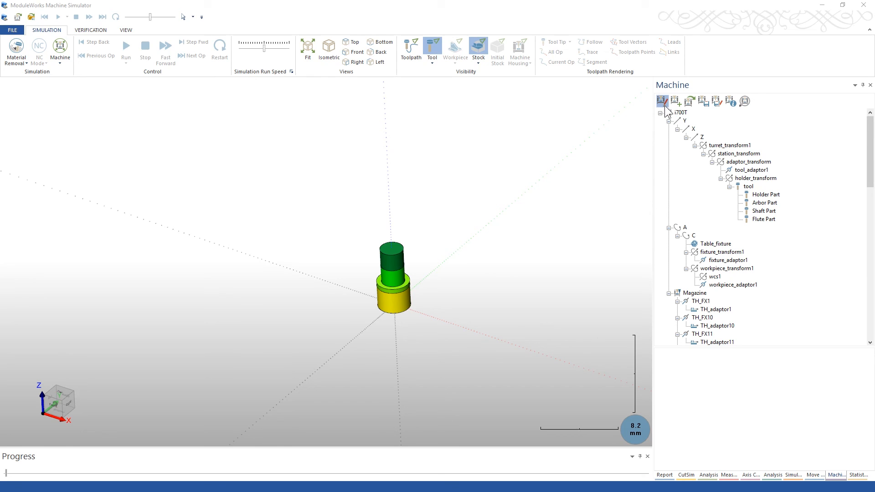
right_click(680, 113)
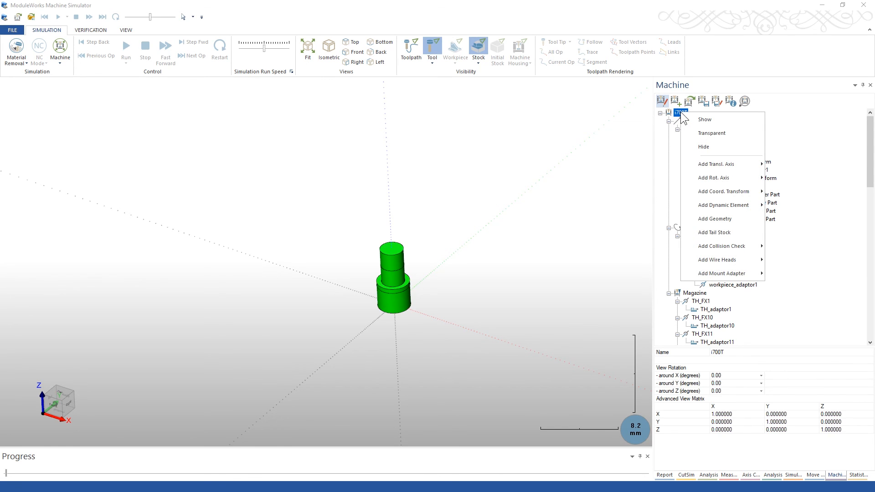
left_click(721, 219)
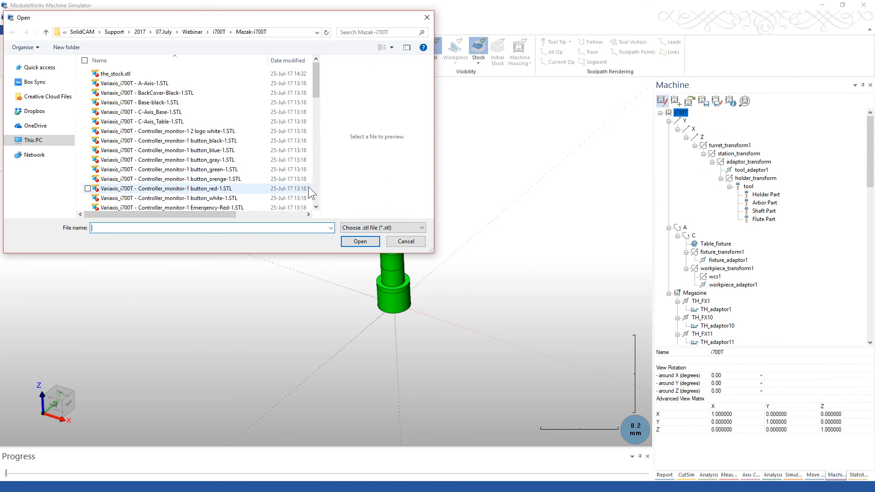
left_click(219, 32)
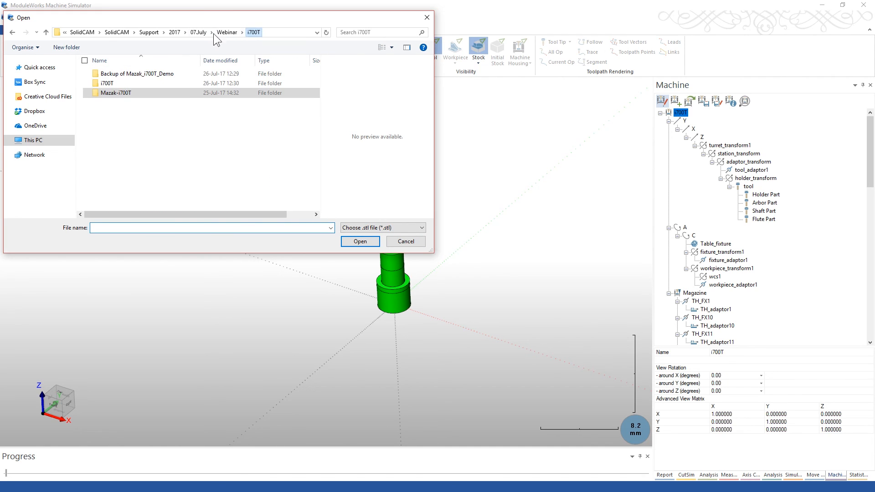
double_click(109, 83)
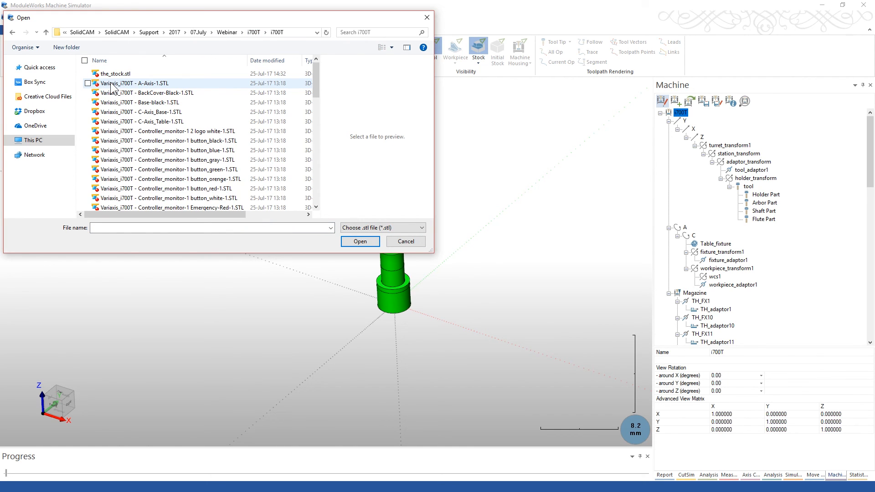
Step: Add the STL files for A-Axis, C-Axis_Base, C-Axis_Table, SpindleNose, X-Axis, Y-Axis, Z-Axis_coolant, Z-Axis_Spindle and Z-Axis_top_cover to the machine
left_click(111, 85)
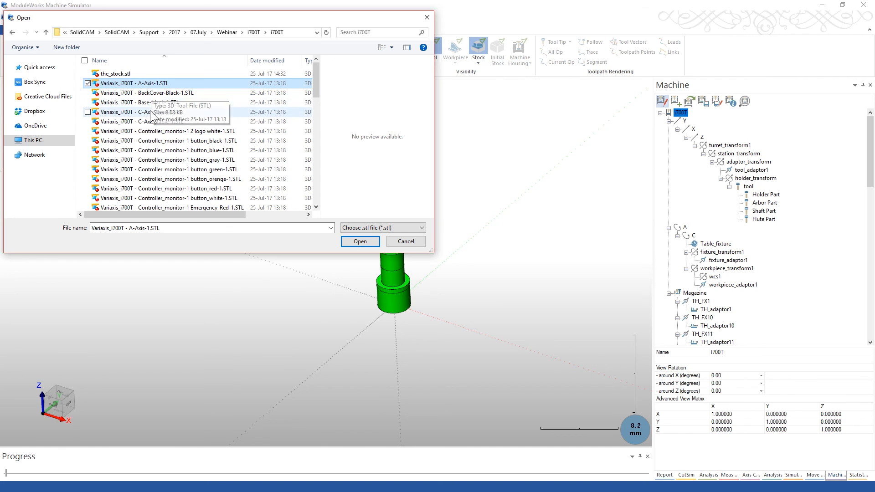
left_click(137, 112, "ctrl")
left_click(136, 121, "ctrl")
scroll(318, 86, "down", 1)
left_click_drag(316, 80, 313, 191)
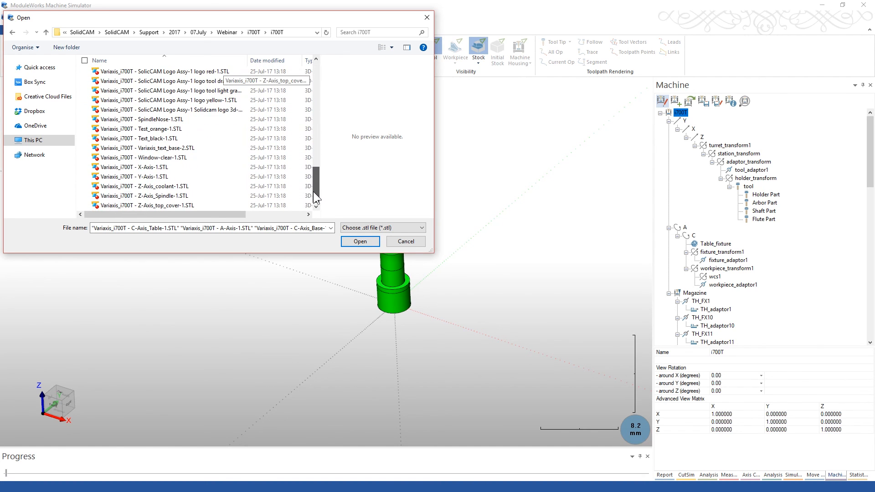
left_click(167, 120, "ctrl")
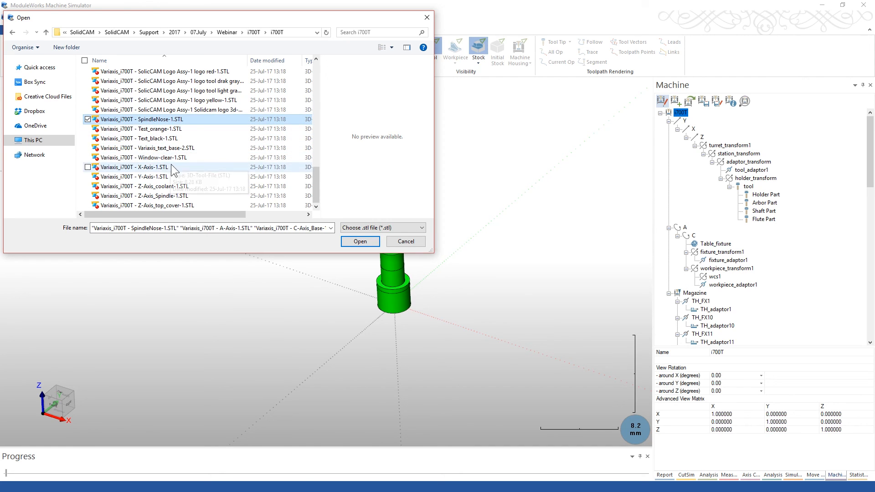
left_click(162, 166, "ctrl")
left_click(162, 176, "ctrl")
left_click(162, 185, "ctrl")
left_click(161, 197, "ctrl")
left_click(162, 205, "ctrl")
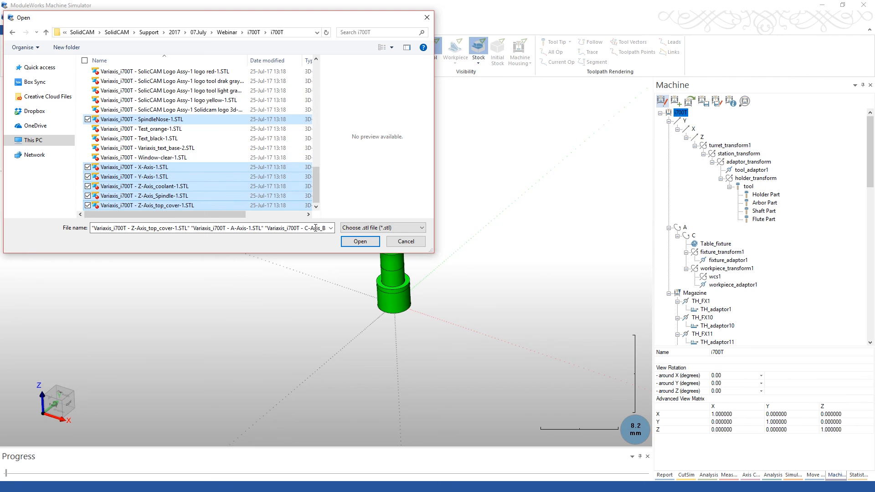
left_click(361, 241)
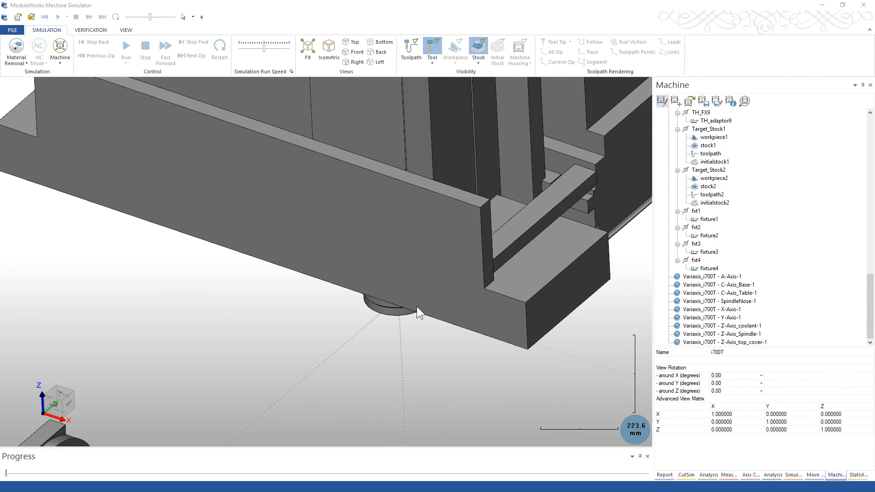
Step: Delete the Variaxis_i700T - Z-Axis_top_cover-1 geometry from the machine tree
scroll(417, 307, "down", 5)
mouse_move(369, 339)
middle_mouse_down()
mouse_move(367, 308)
mouse_move(348, 298)
mouse_move(373, 337)
middle_mouse_up()
left_click(728, 286)
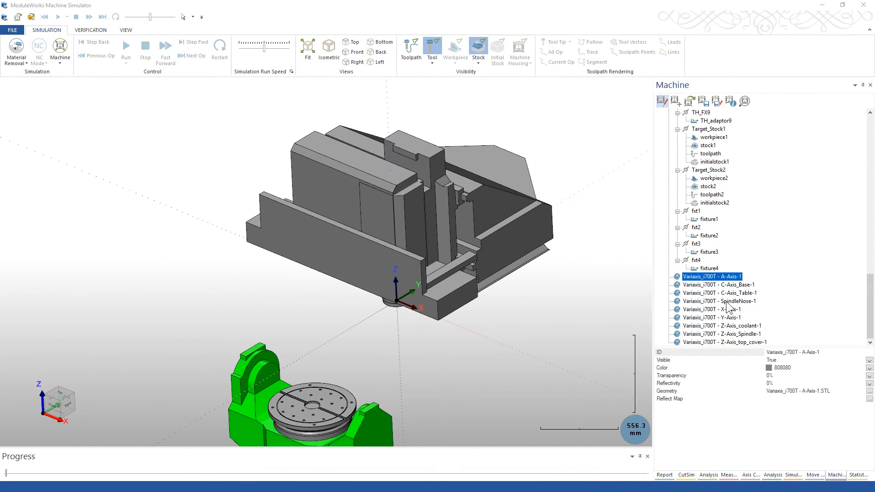
left_click(721, 343)
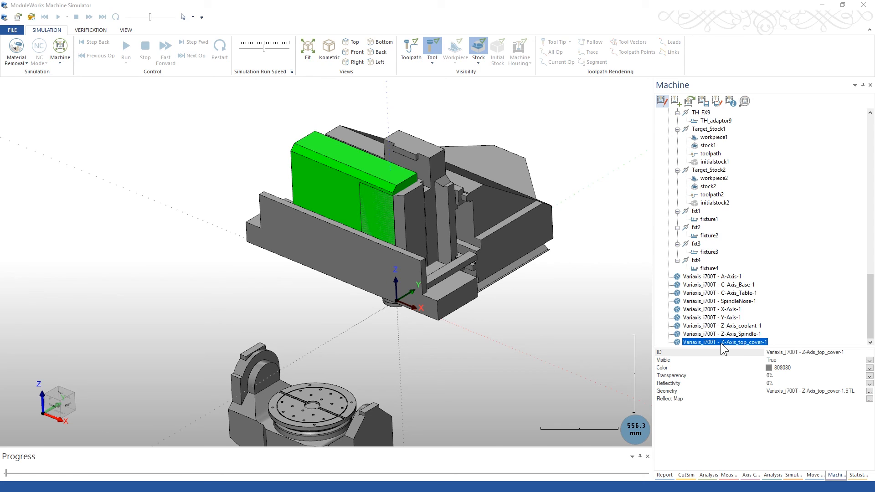
right_click(722, 344)
left_click(752, 421)
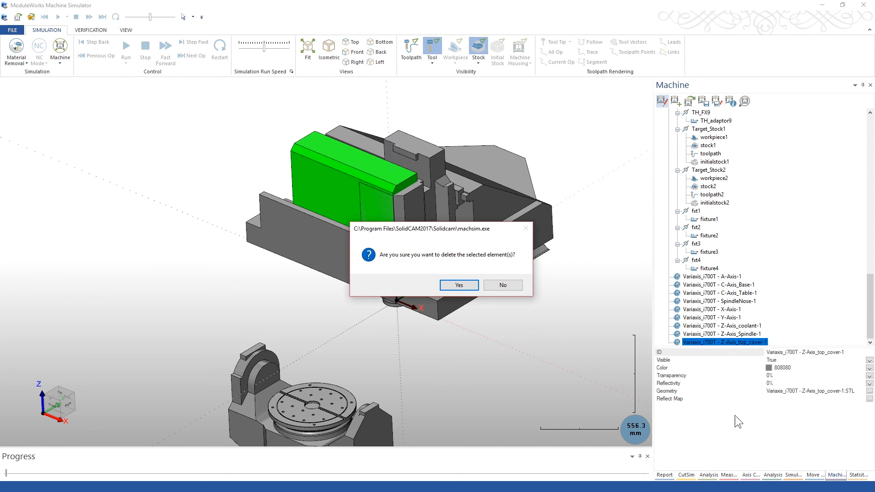
left_click(441, 286)
Step: Cut the Variaxis_i700T - A-Axis-1 geometry from the end of the machine tree and paste it under rotary axis A
left_click(727, 286)
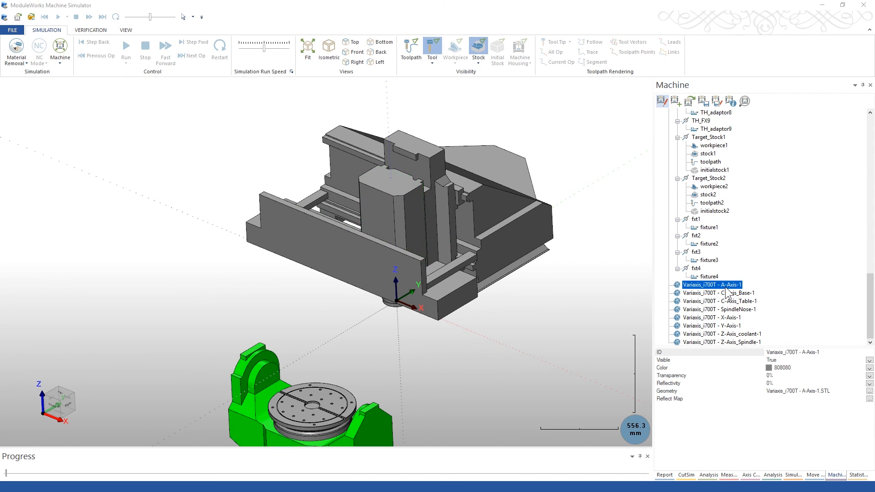
left_click(723, 343, "shift")
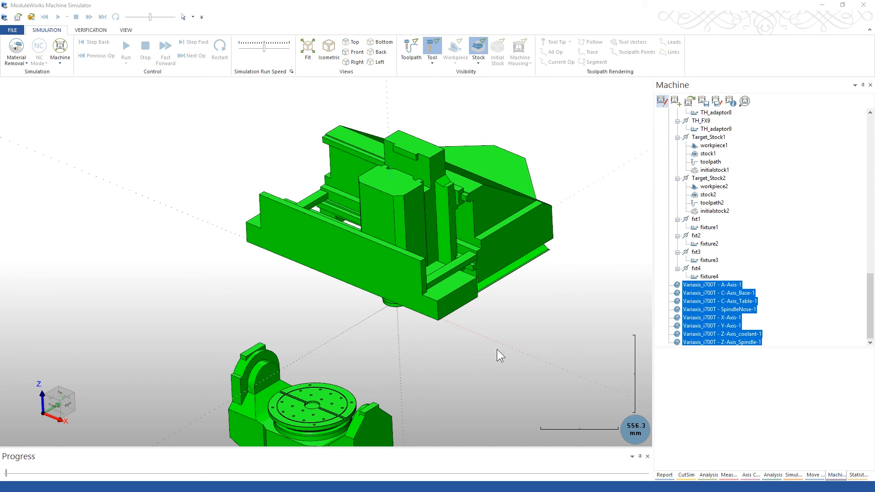
left_click(699, 316)
left_click(717, 286)
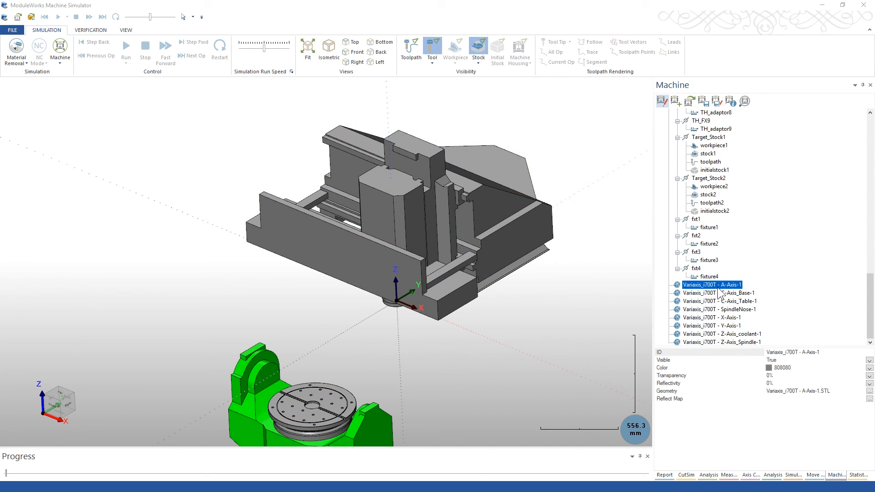
right_click(718, 287)
left_click(750, 352)
left_click_drag(870, 323, 871, 159)
left_click(686, 227)
right_click(685, 228)
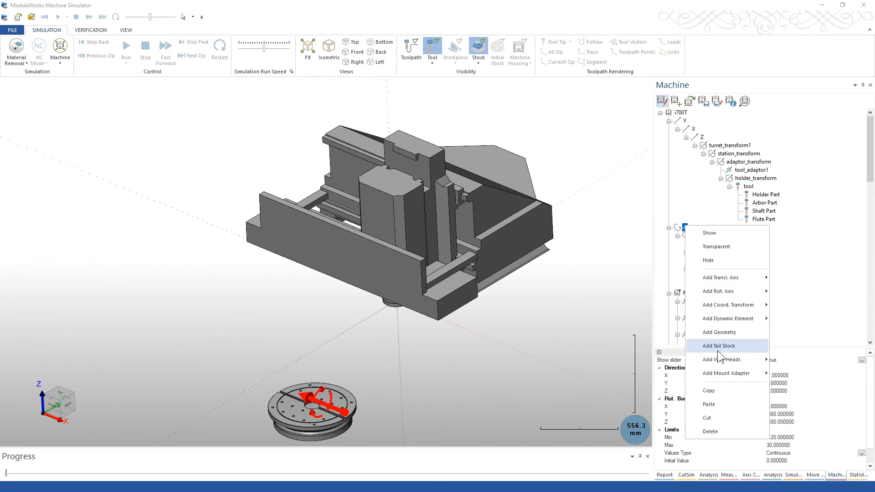
left_click(715, 403)
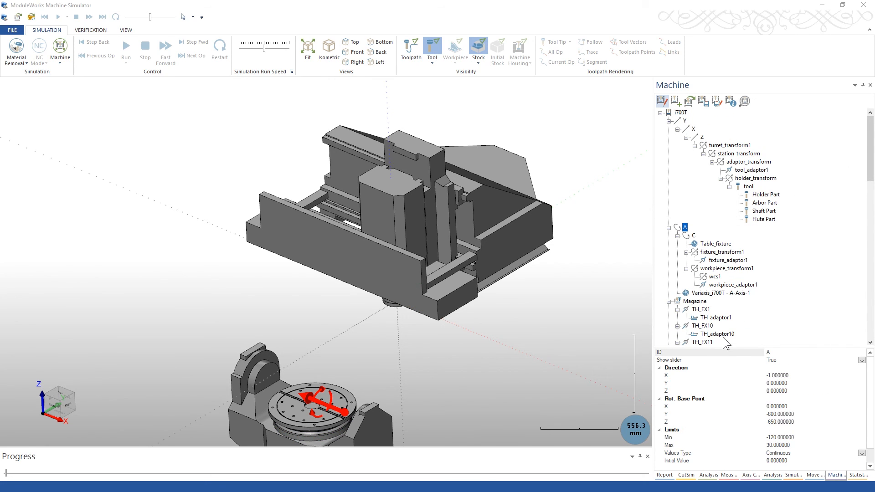
Step: Move the C-Axis_Base-1 and C-Axis_Table-1 geometries under rotary axis C in the machine tree
middle_click_drag(511, 367, 502, 297)
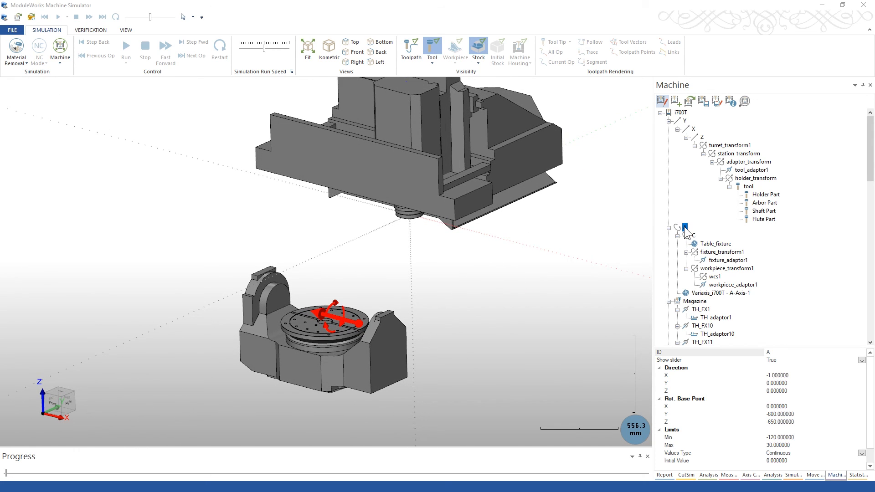
scroll(289, 306, "up", 5)
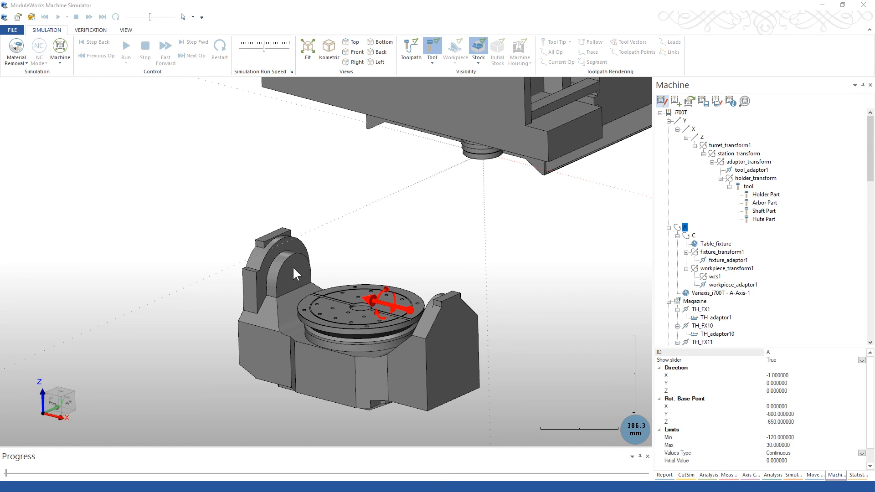
middle_click_drag(434, 334, 351, 351)
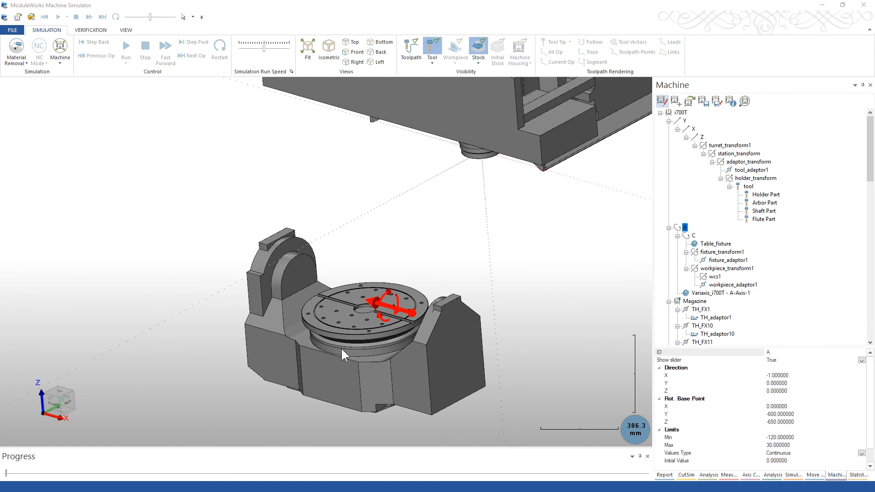
left_click_drag(870, 155, 870, 308)
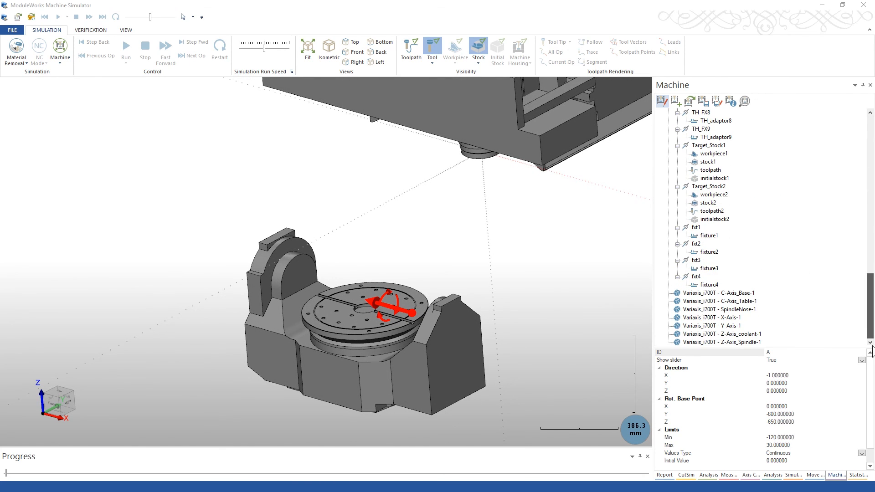
left_click(725, 294)
left_click(726, 302)
right_click(725, 303)
left_click(756, 385)
scroll(792, 196, "up", 10)
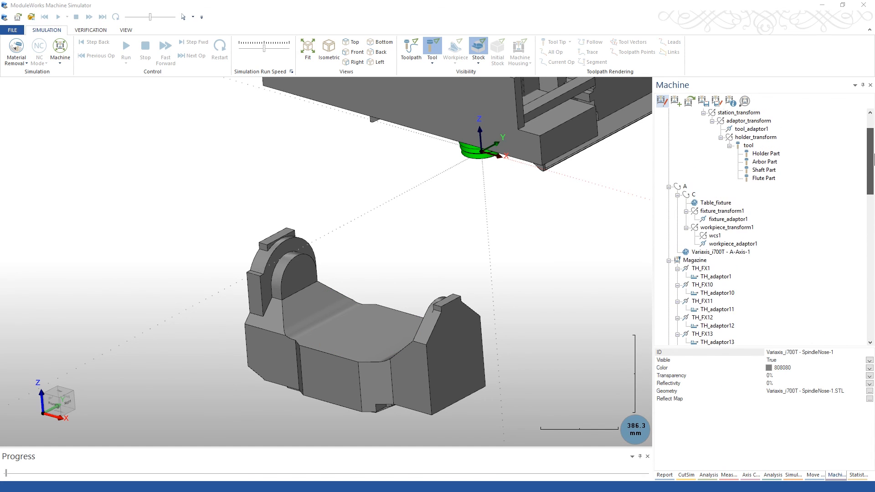
right_click(693, 194)
left_click(726, 374)
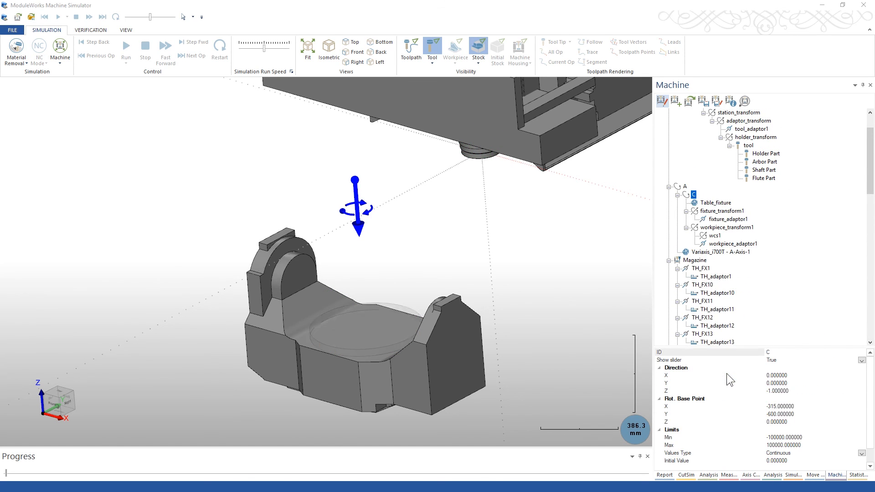
Step: Move the SpindleNose-1, Z-Axis_coolant-1 and Z-Axis_Spindle-1 geometries under the Z axis
left_click_drag(872, 162, 871, 307)
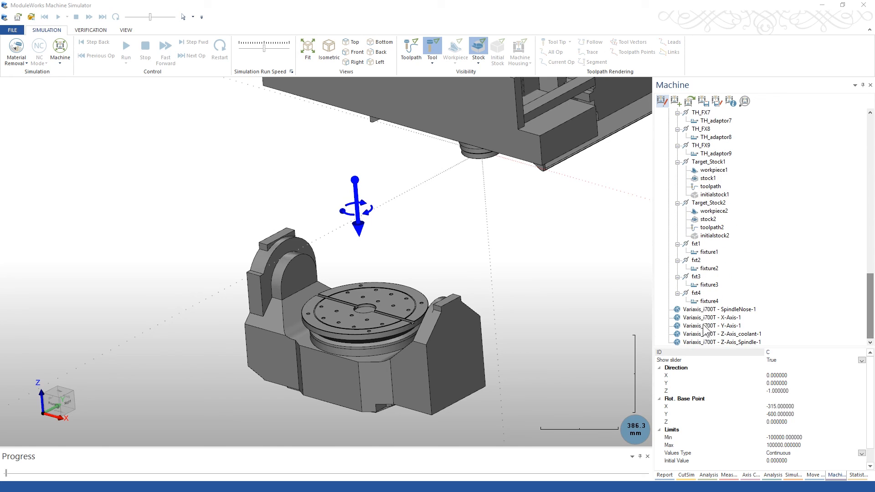
left_click(709, 310)
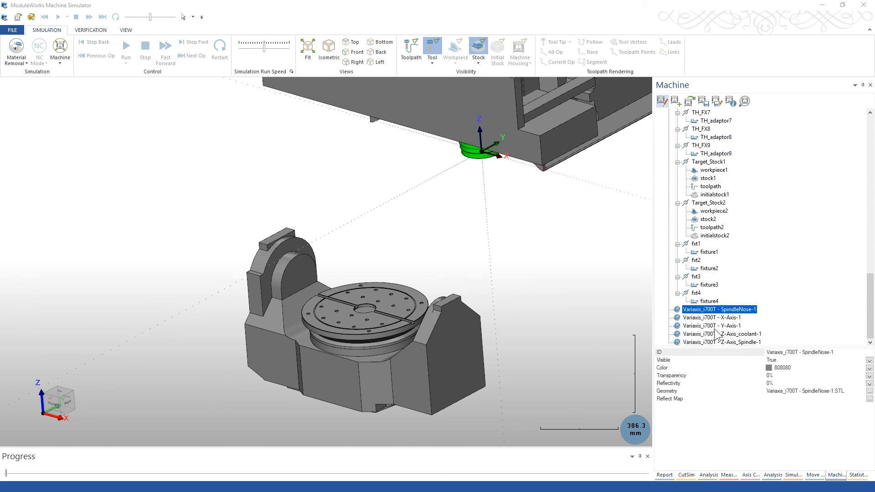
left_click(715, 334, "ctrl")
left_click(717, 342, "ctrl")
right_click(718, 342)
left_click(743, 431)
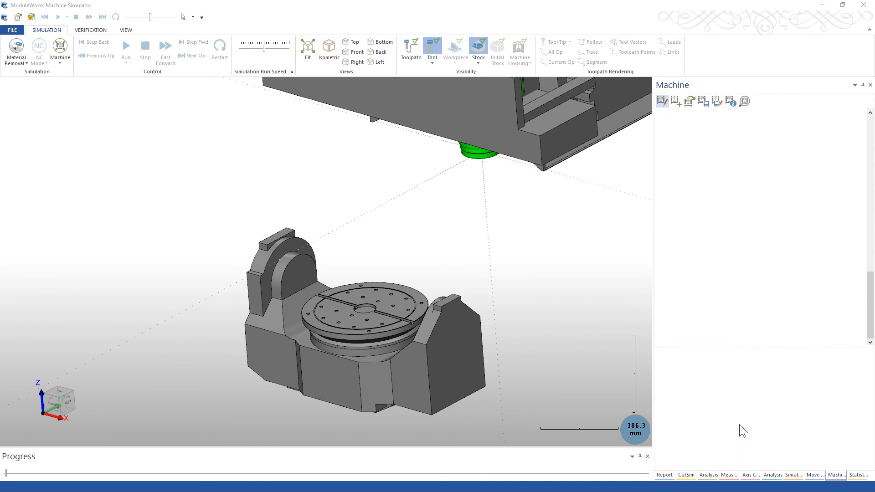
left_click_drag(870, 309, 870, 150)
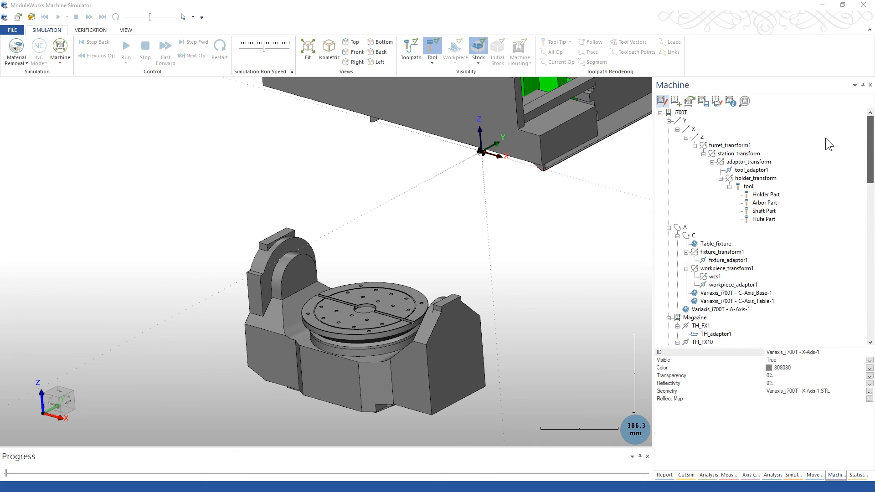
right_click(702, 138)
left_click(726, 313)
Step: Cut the remaining X-Axis-1 and Y-Axis-1 geometries from the end of the tree and paste them under the X axis
left_click_drag(870, 146, 870, 306)
left_click(712, 334)
left_click(725, 342, "ctrl")
right_click(724, 342)
left_click(752, 420)
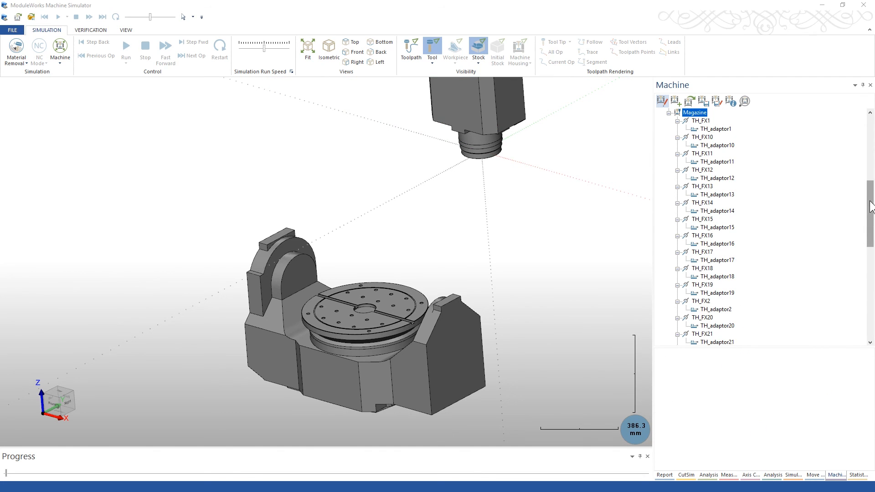
left_click_drag(870, 207, 870, 139)
right_click(693, 129)
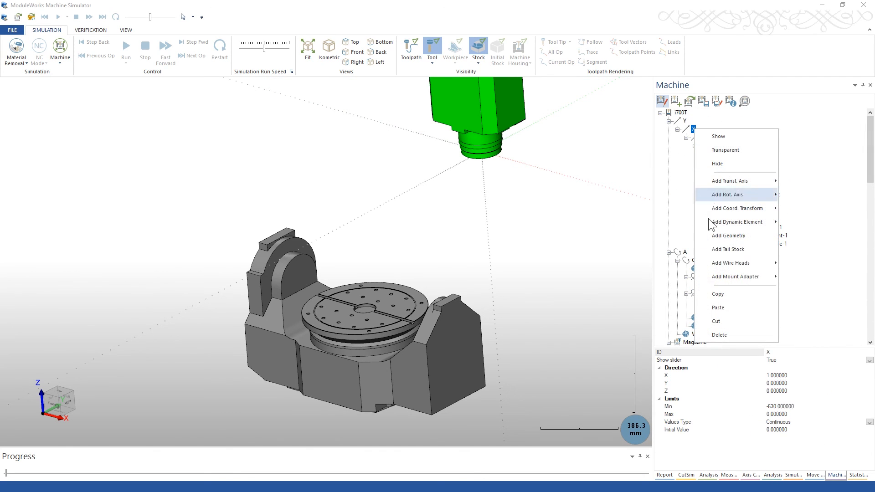
left_click(717, 308)
Step: Move the Y-Axis-1 geometry from the X axis to the Y axis
left_click(719, 260)
right_click(719, 260)
left_click(745, 332)
right_click(684, 123)
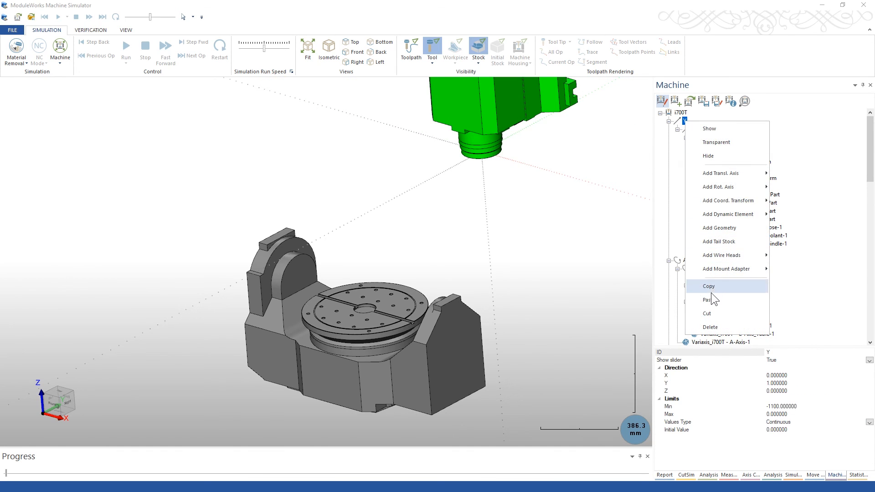
left_click(710, 283)
Step: Test the machine kinematics by moving A to -26.2, C to about -281.7, Y and Z along their travel, and X to -268
scroll(544, 308, "down", 3)
middle_click_drag(544, 308, 490, 346)
left_click(692, 129)
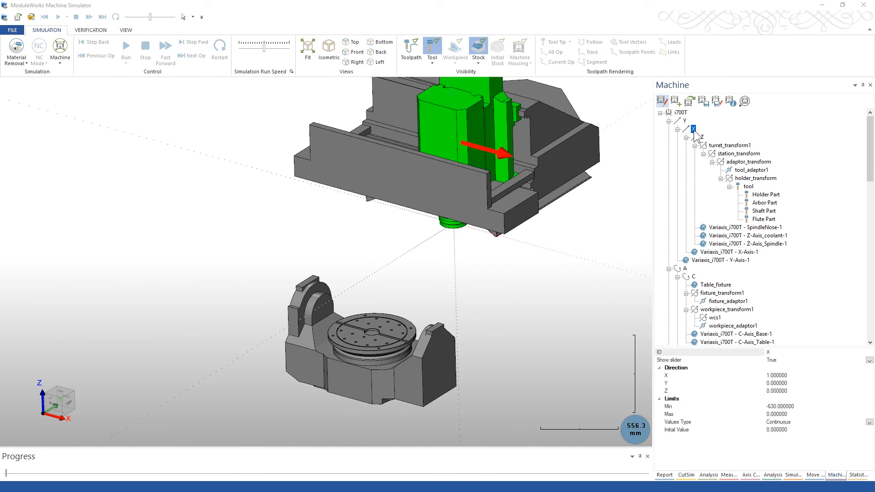
middle_click_drag(563, 280, 523, 318)
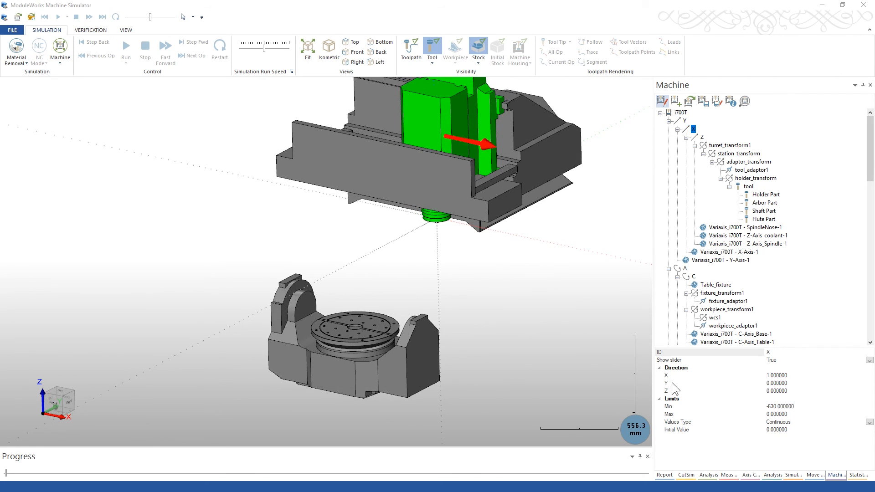
left_click(751, 475)
left_click_drag(818, 190, 843, 248)
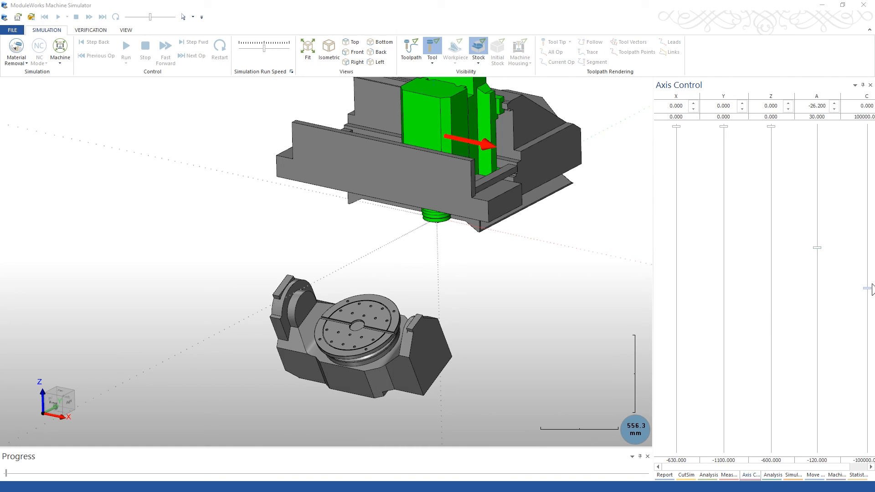
left_click_drag(868, 288, 867, 288)
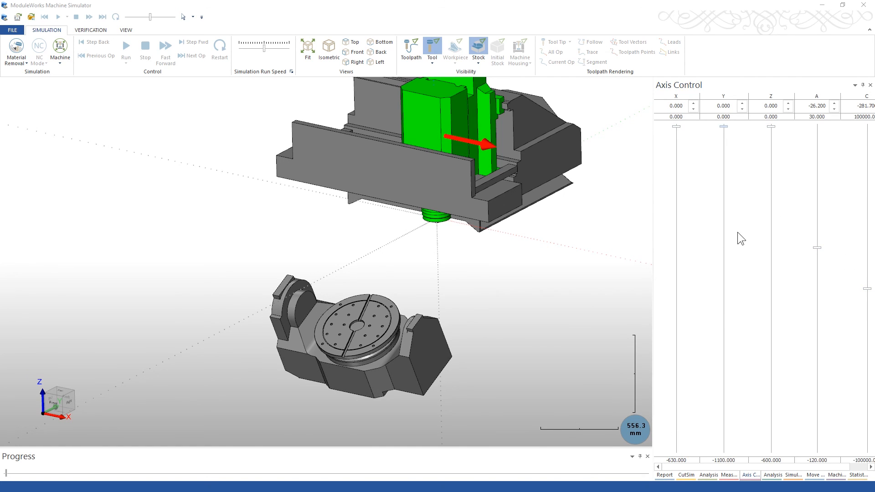
left_click_drag(771, 126, 770, 318)
left_click_drag(738, 285, 734, 256)
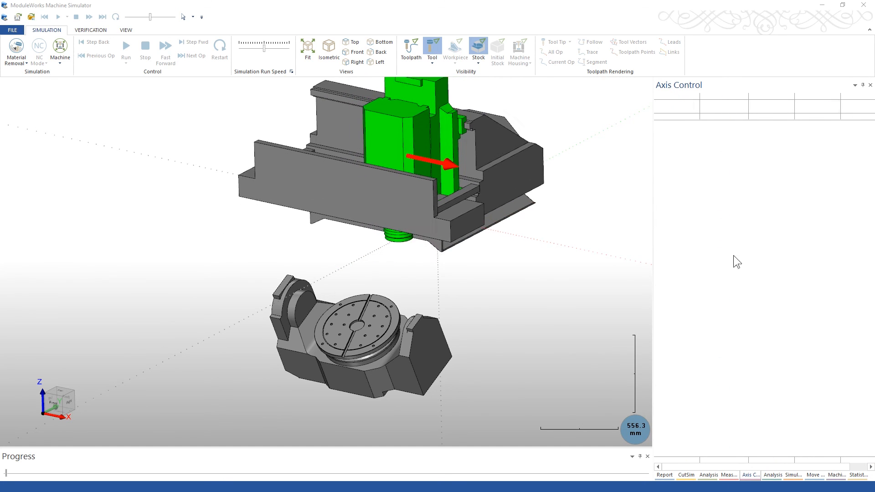
left_click_drag(676, 128, 675, 264)
left_click(770, 126)
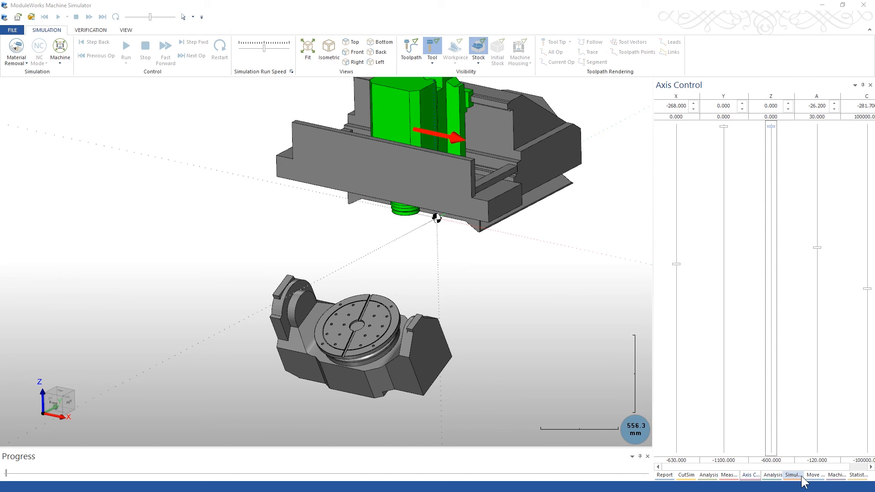
Step: Save the edited machine simulation, switch to the Machine ID Editor, and save and exit the Mazak_i700T machine ID
left_click(837, 475)
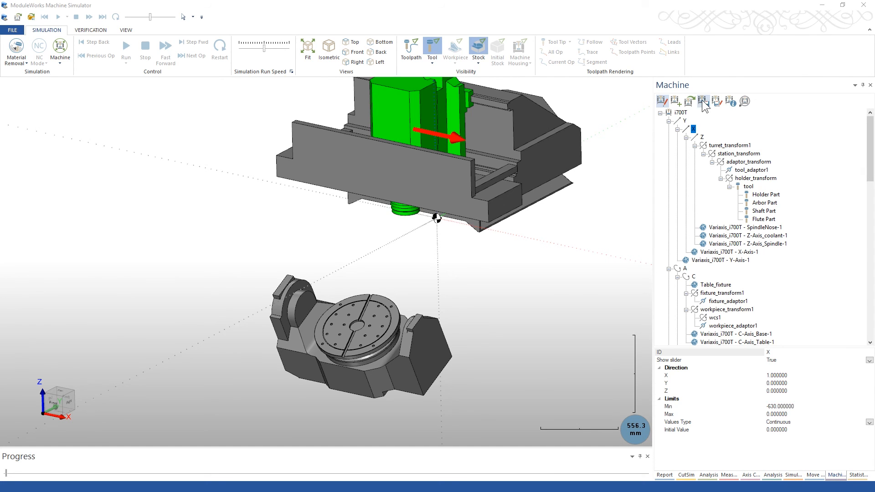
key("alt+Tab")
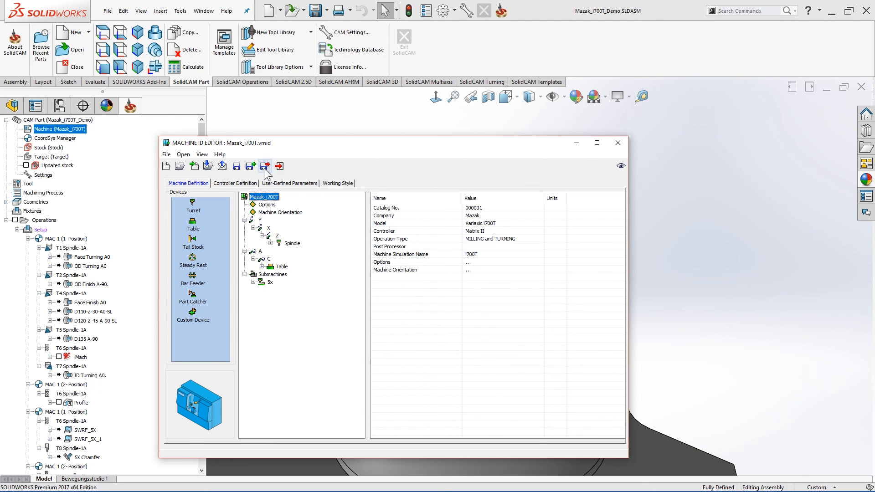
left_click(264, 167)
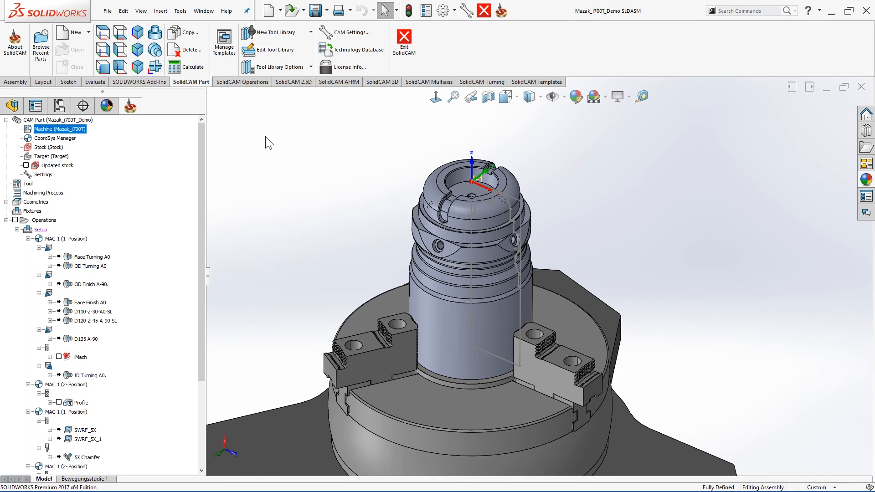
Step: Reopen the CAM-Part Mazak_i700T_Demo.prz from the recent CAM-Parts
left_click(181, 11)
mouse_move(184, 59)
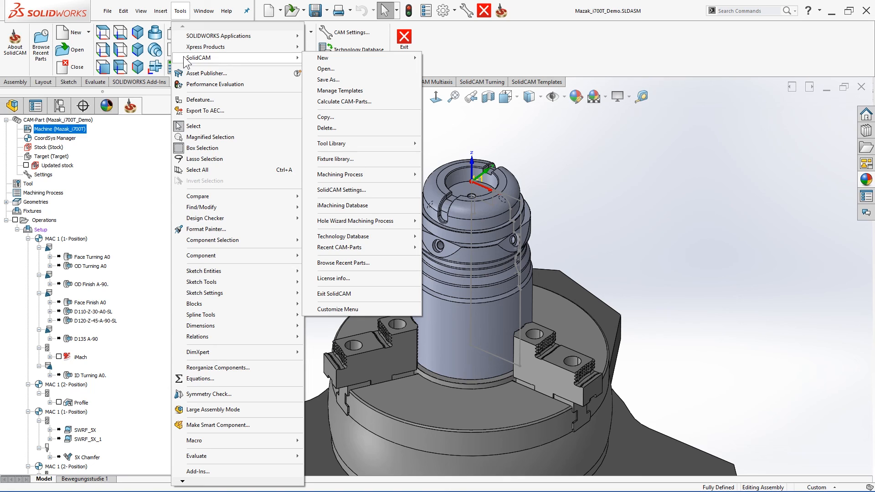
mouse_move(379, 247)
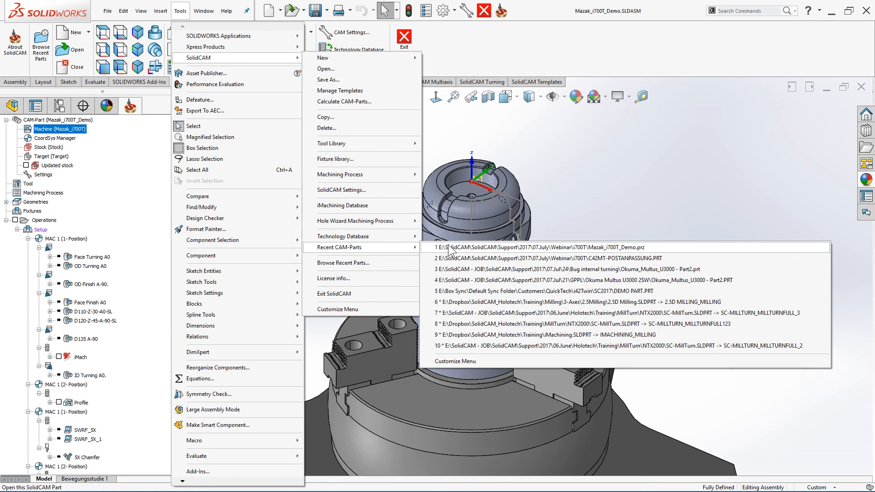
left_click(448, 248)
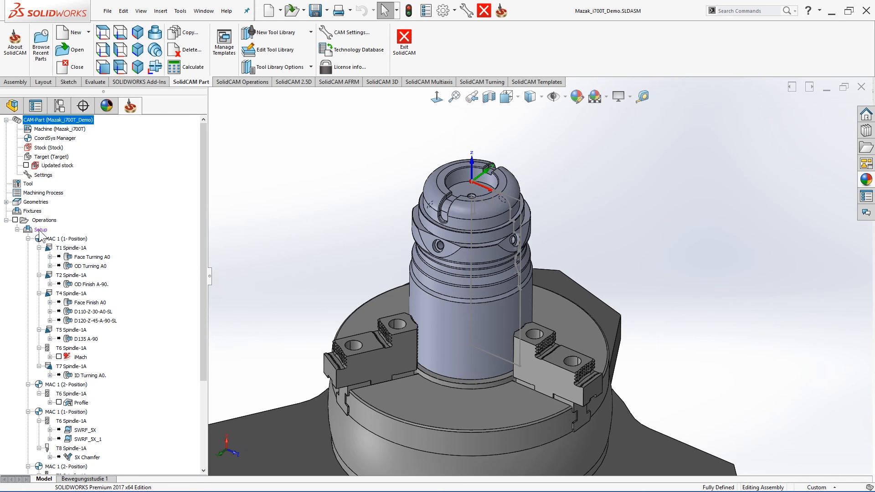
Step: Open the machine setup, examine the clamped part on the table in the machine preview, and close both without changes
double_click(40, 230)
left_click(368, 258)
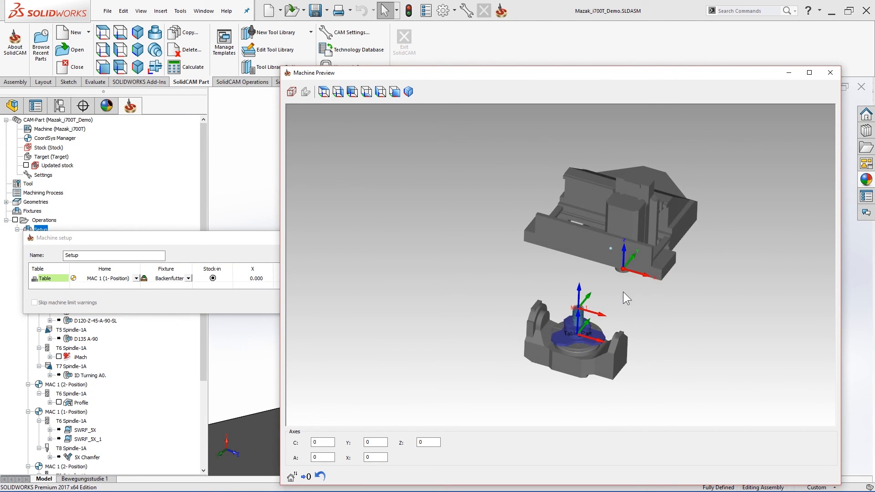
scroll(580, 313, "up", 5)
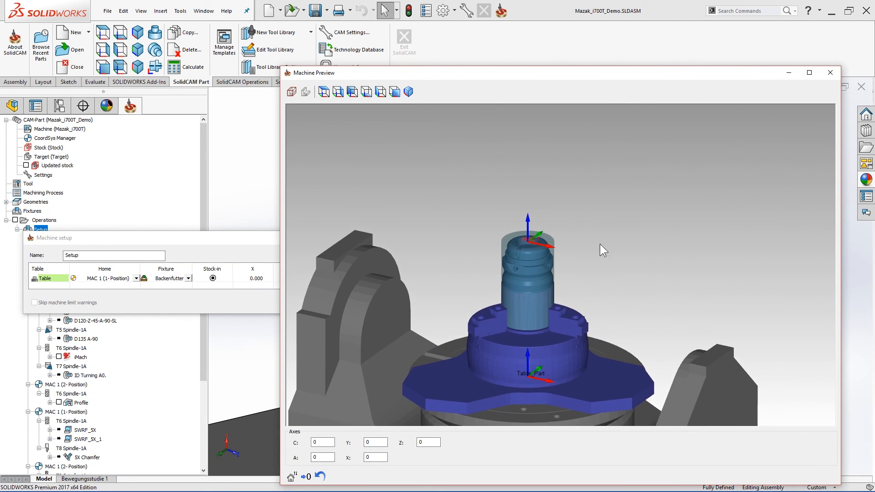
left_click_drag(501, 67, 587, 51)
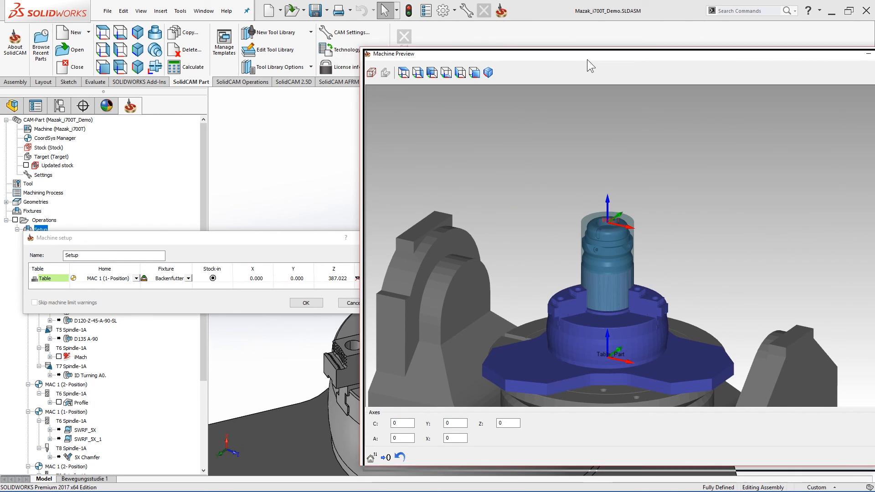
left_click_drag(820, 57, 745, 68)
left_click(841, 68)
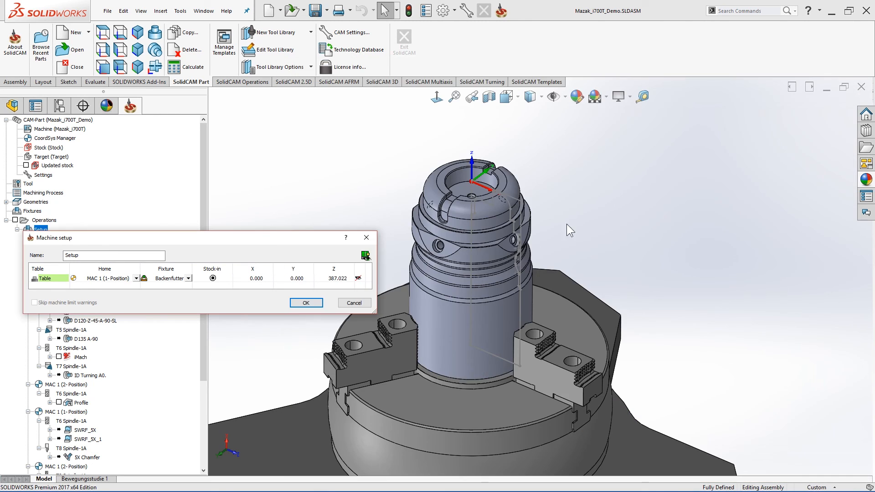
left_click(351, 300)
Step: Open the Face Turning A0 operation with its machine preview, display its tool settings, and save and calculate the operation
double_click(91, 257)
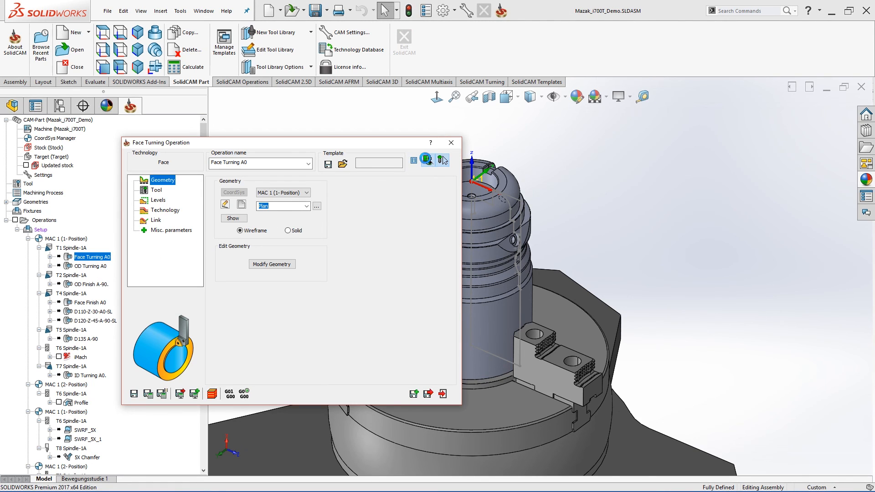
left_click(429, 161)
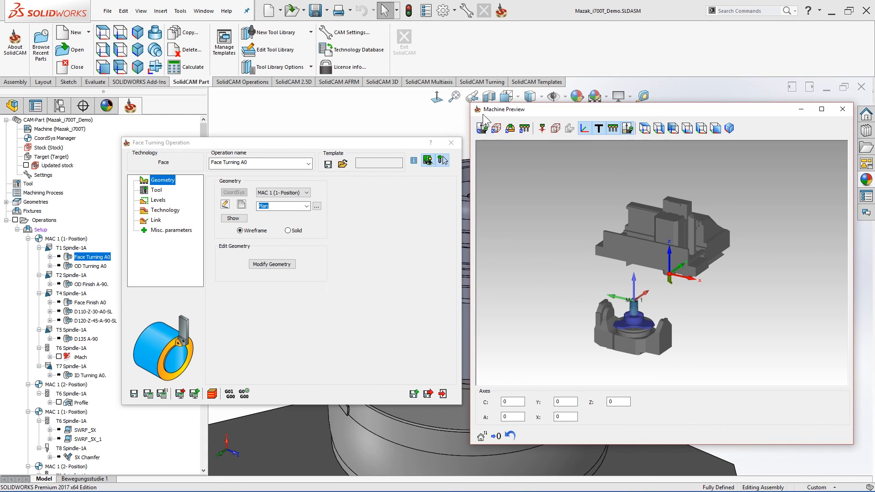
scroll(644, 327, "up", 5)
left_click(156, 190)
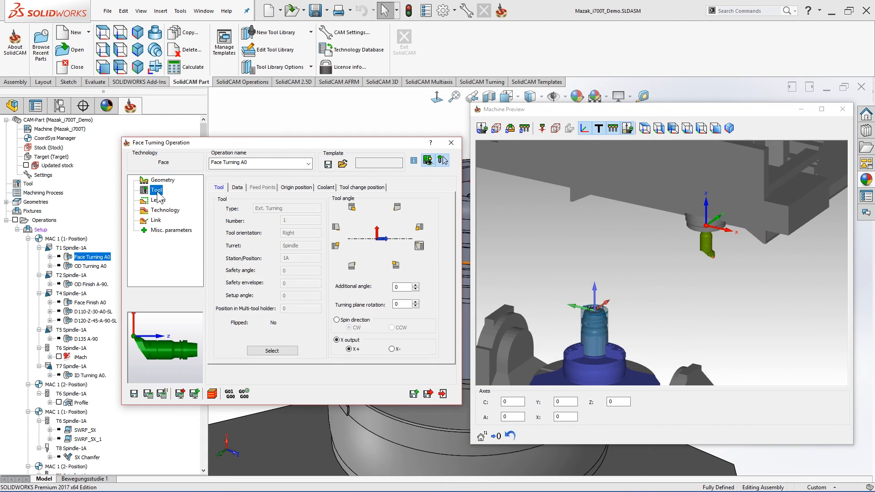
left_click(147, 393)
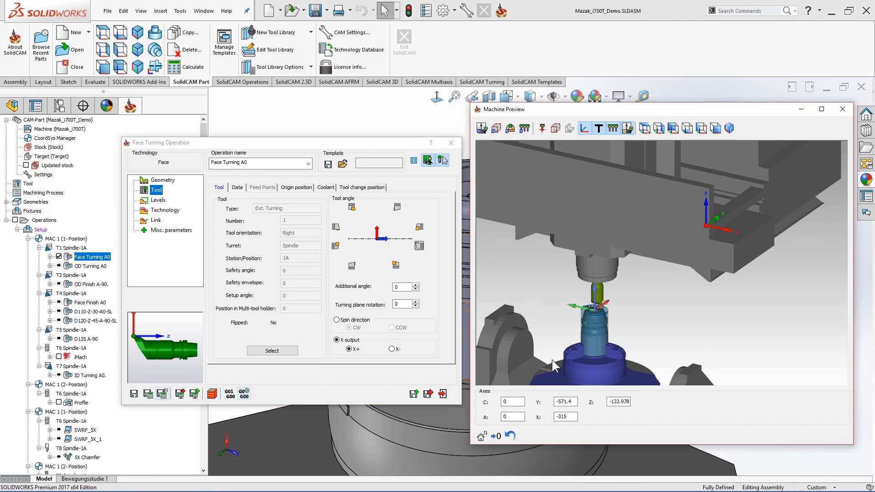
Step: Examine the turning tool's position above the clamped part in the machine preview and compare it with the tool on the CAD model
scroll(613, 307, "up", 4)
scroll(604, 308, "down", 5)
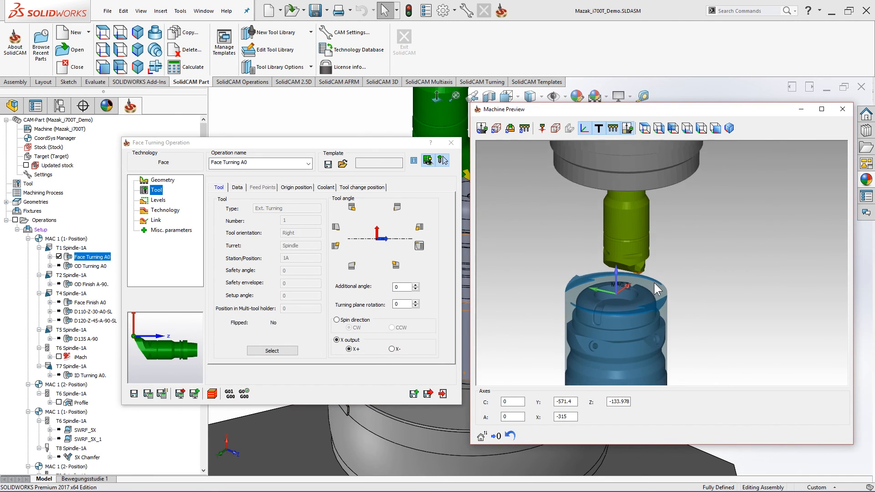
scroll(683, 269, "down", 3)
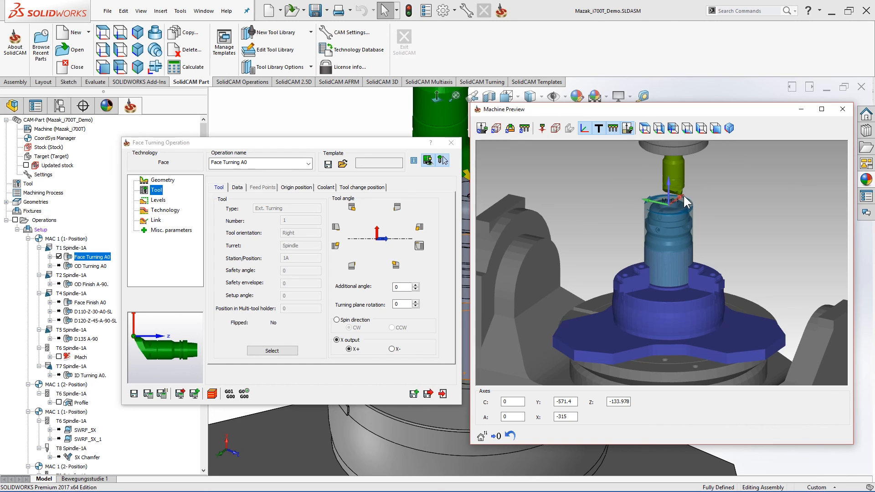
left_click_drag(637, 109, 689, 288)
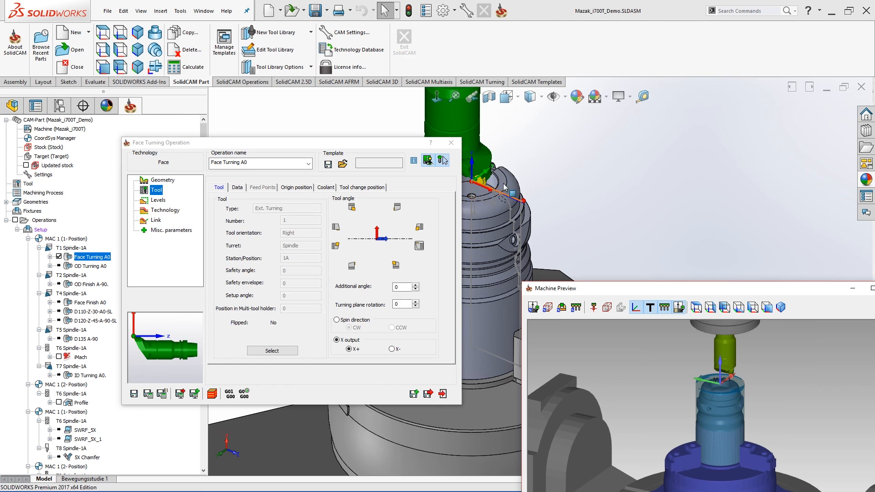
left_click_drag(669, 292, 631, 129)
Step: Tilt the table in the machine preview by setting the A axis to -90
left_click(525, 433)
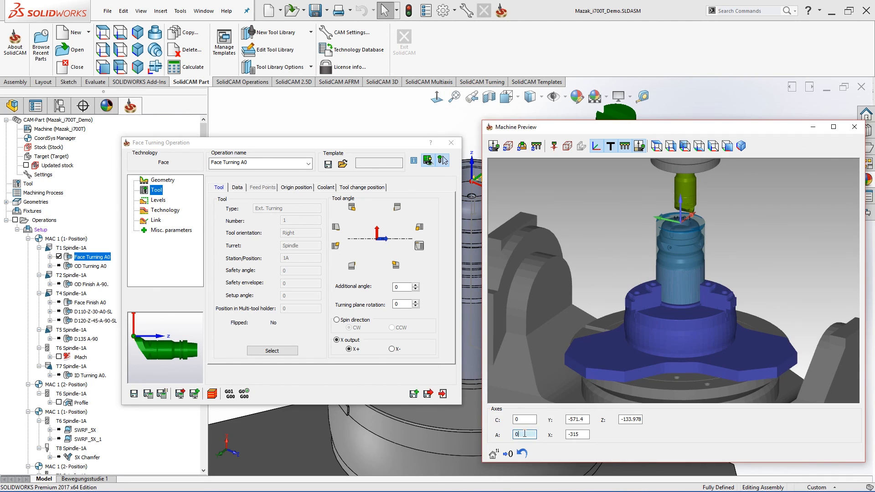
key("BackSpace")
type("-90")
key("Return")
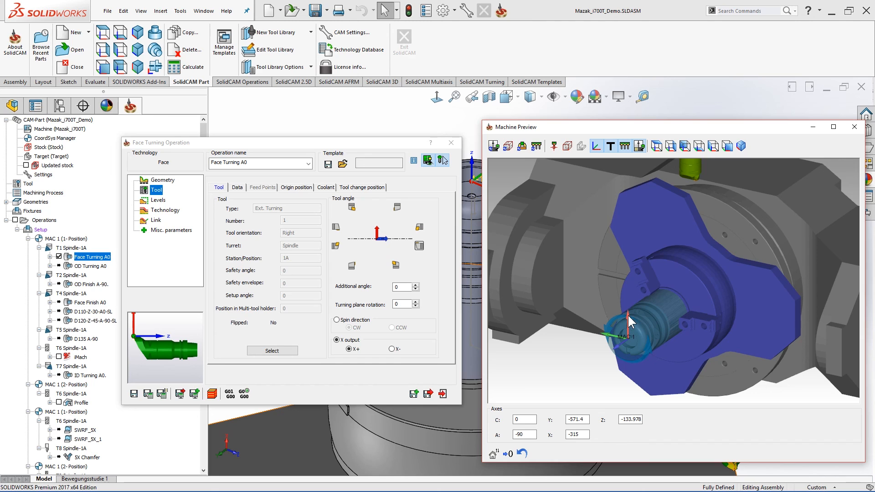
key("alt+Tab")
key("Tab")
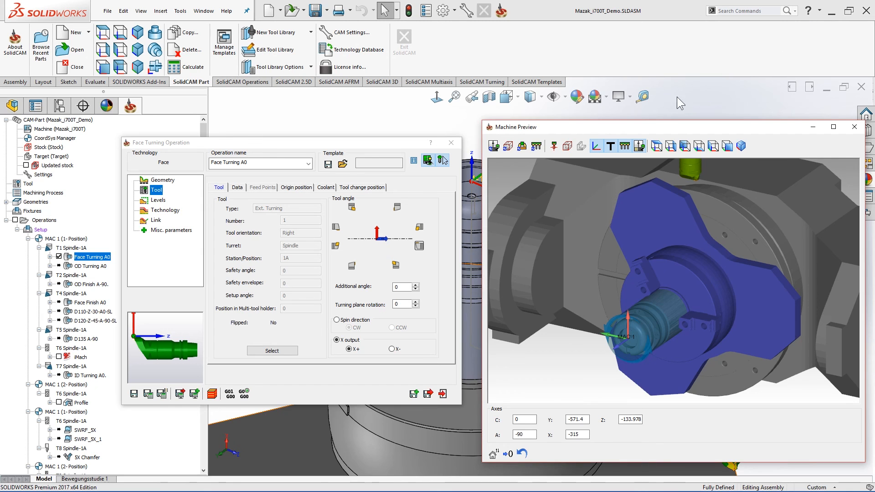
left_click(833, 5)
left_click(455, 278)
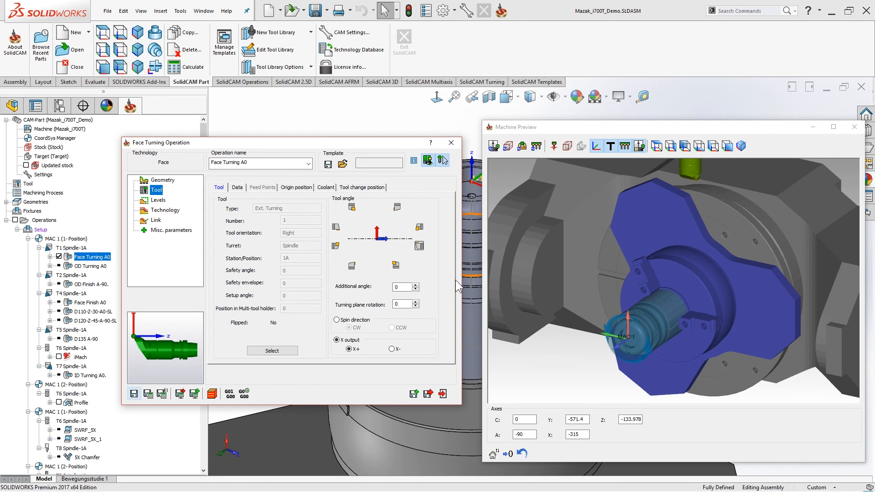